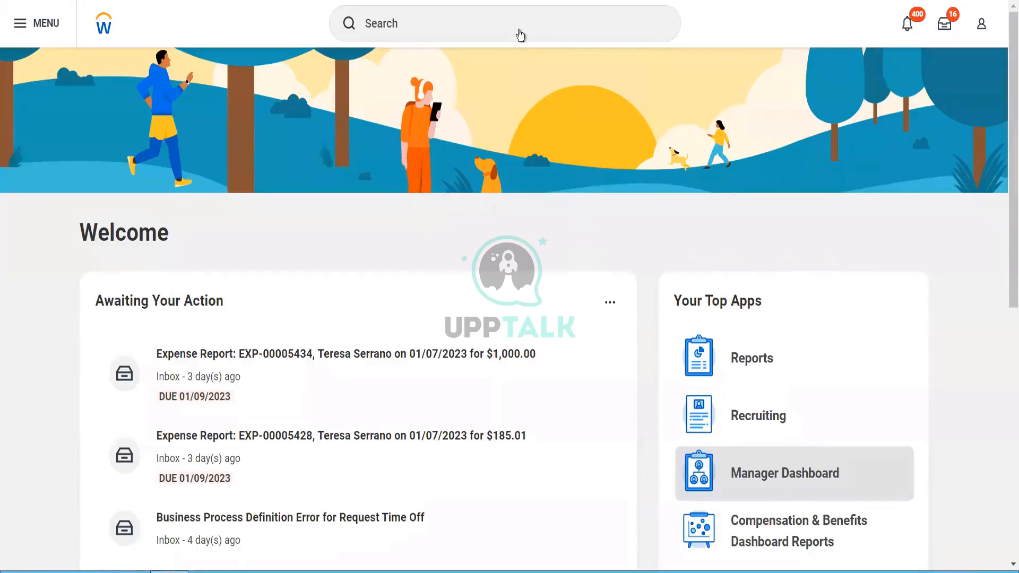
Step: Search for 'supp categ' and open the Supplier Categories report
click(519, 31)
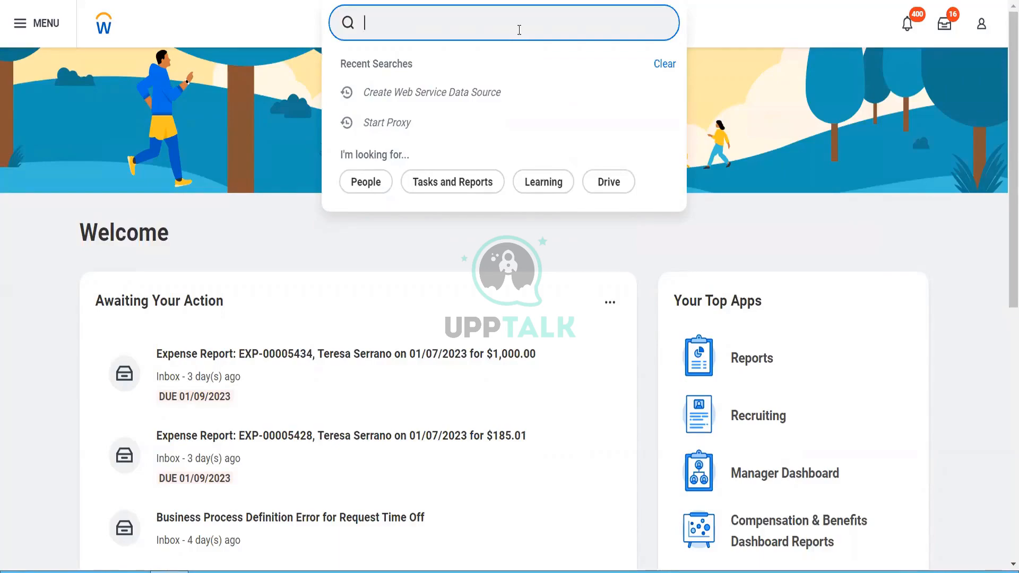
text(supp)
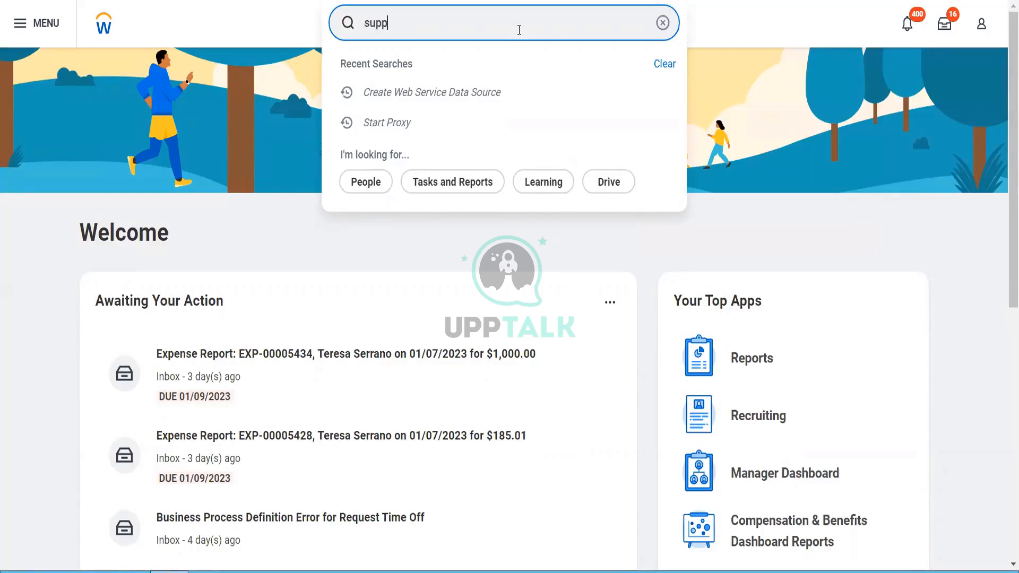
text( categ)
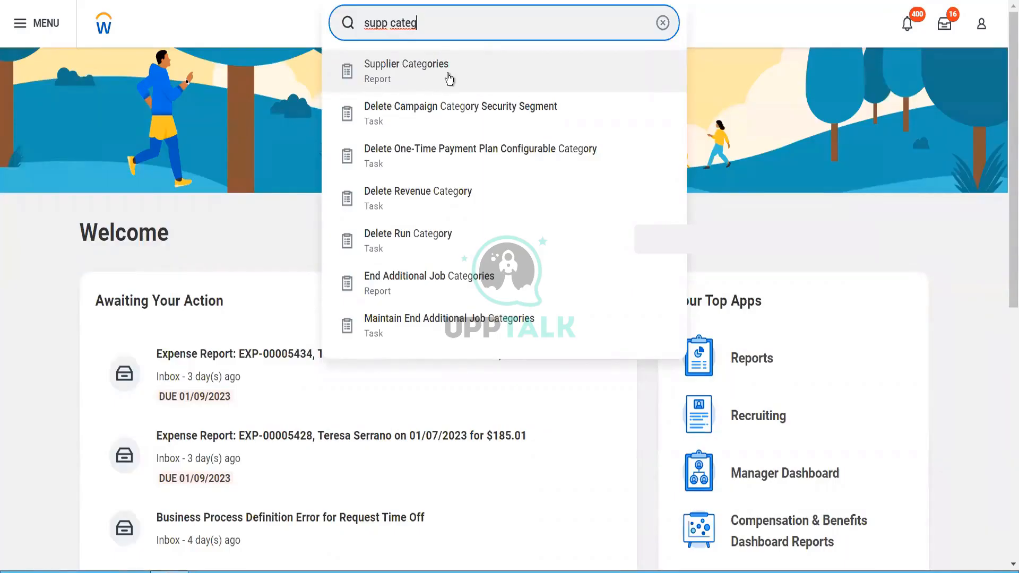
click(449, 79)
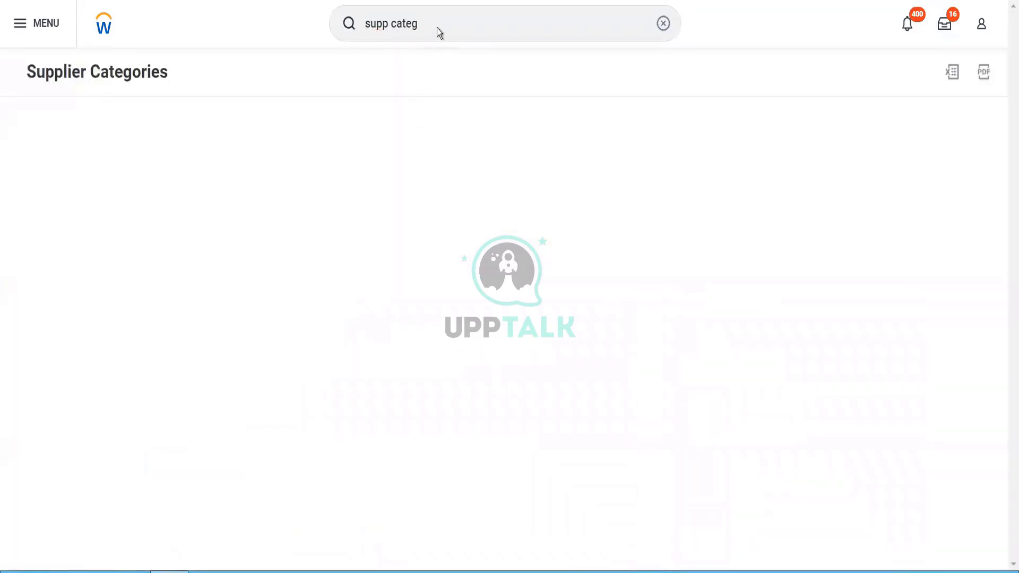
Step: Search 'mai supp cate' and open Maintain Supplier Categories, listing the 186 existing categories
click(437, 28)
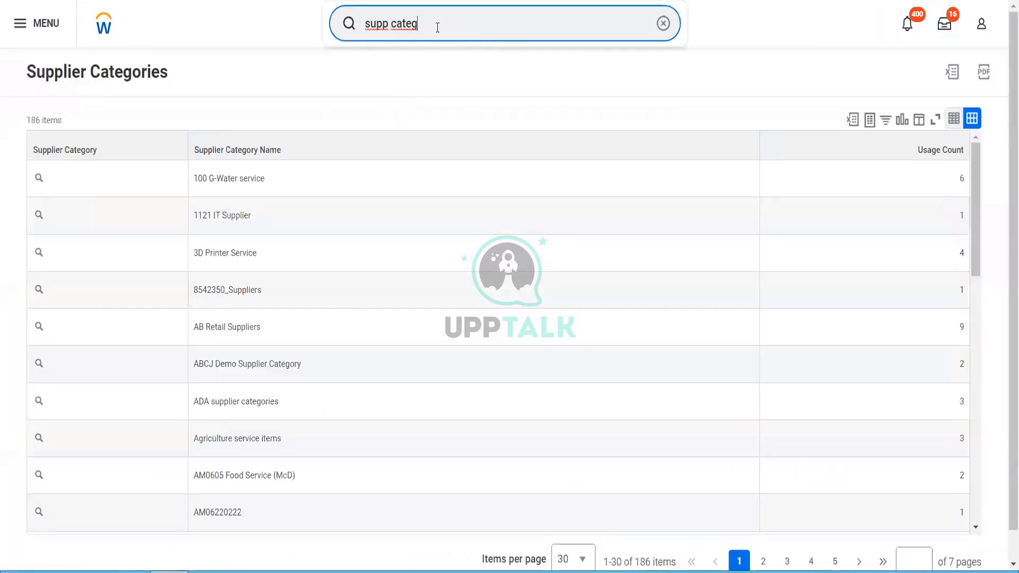
drag(438, 28, 356, 41)
text(mqi)
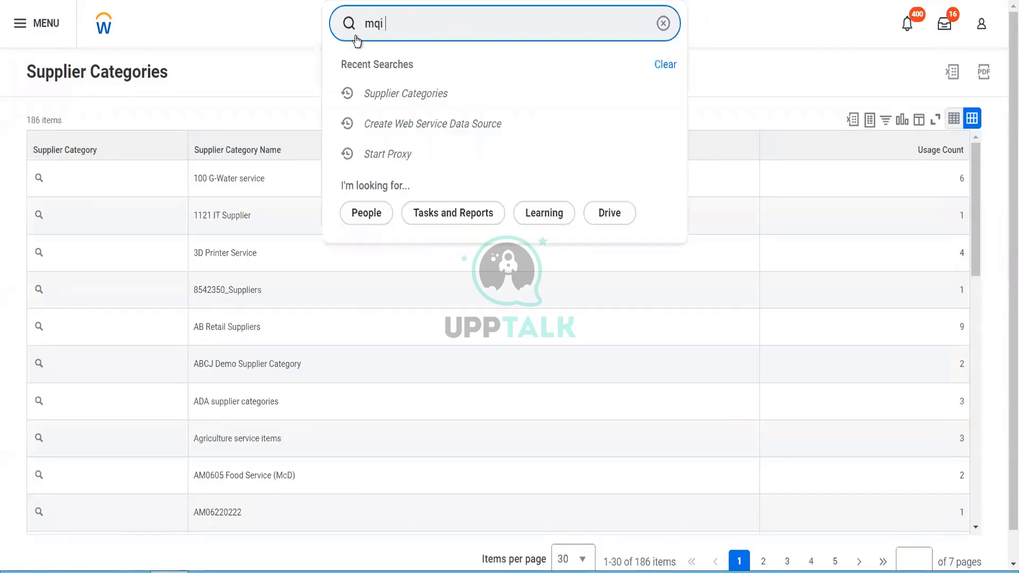
key(BackSpace)
key(BackSpace)
key(BackSpace)
text(ai supp cate)
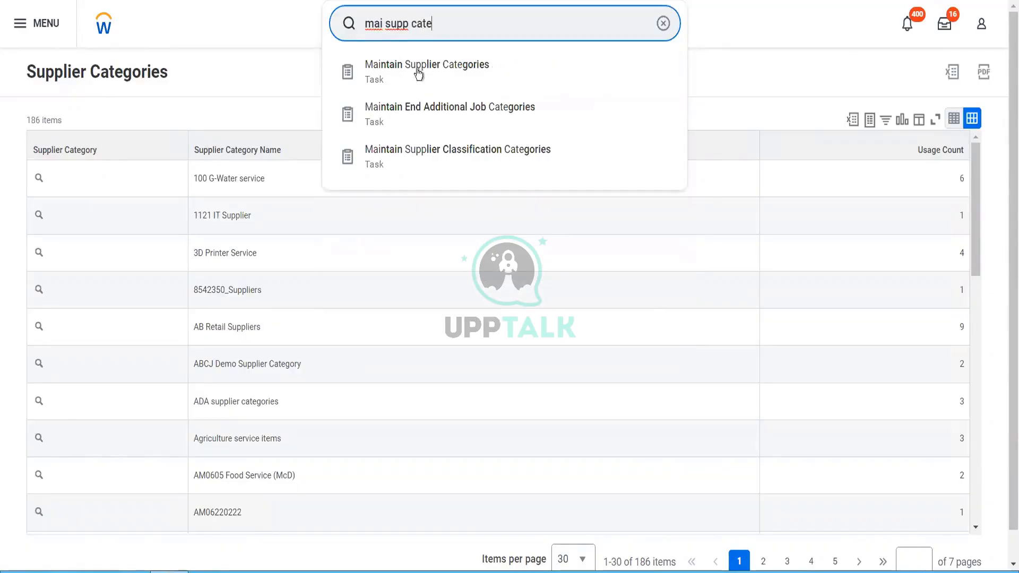
click(424, 84)
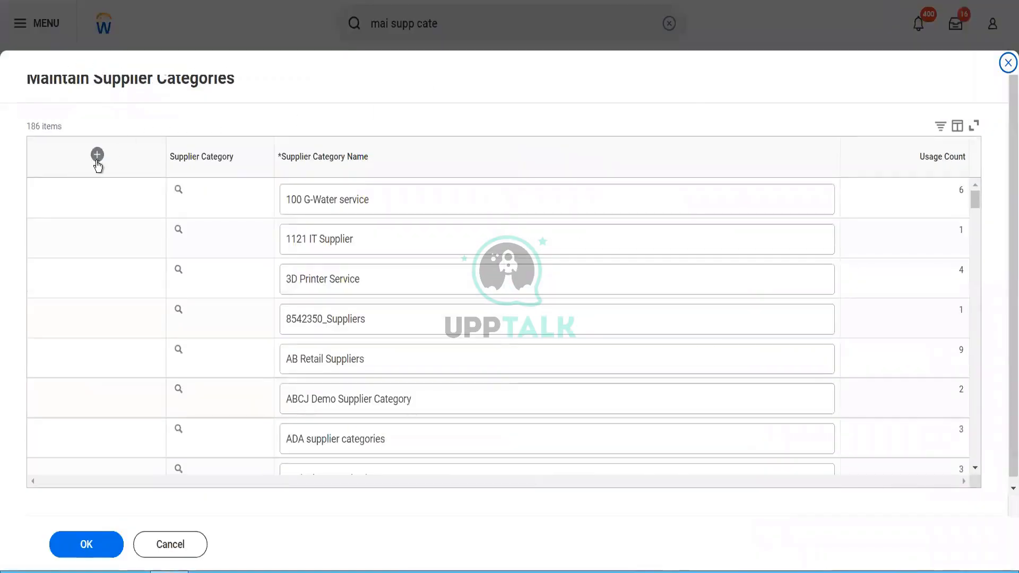
Step: Add and save a supplier category named 'Blinkit Supplier Category'
click(97, 158)
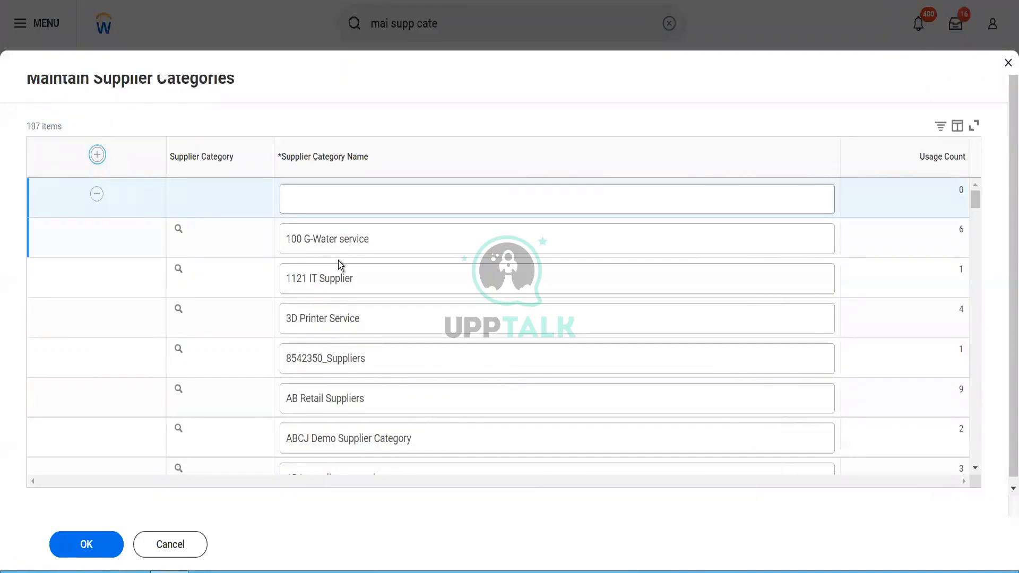
click(339, 199)
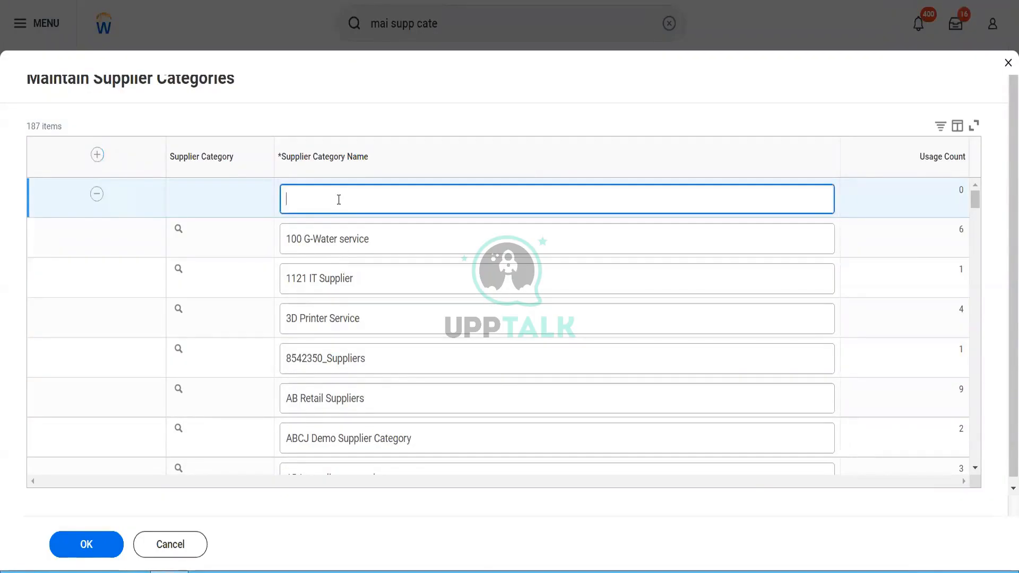
text(Blinkit Supplier Categor)
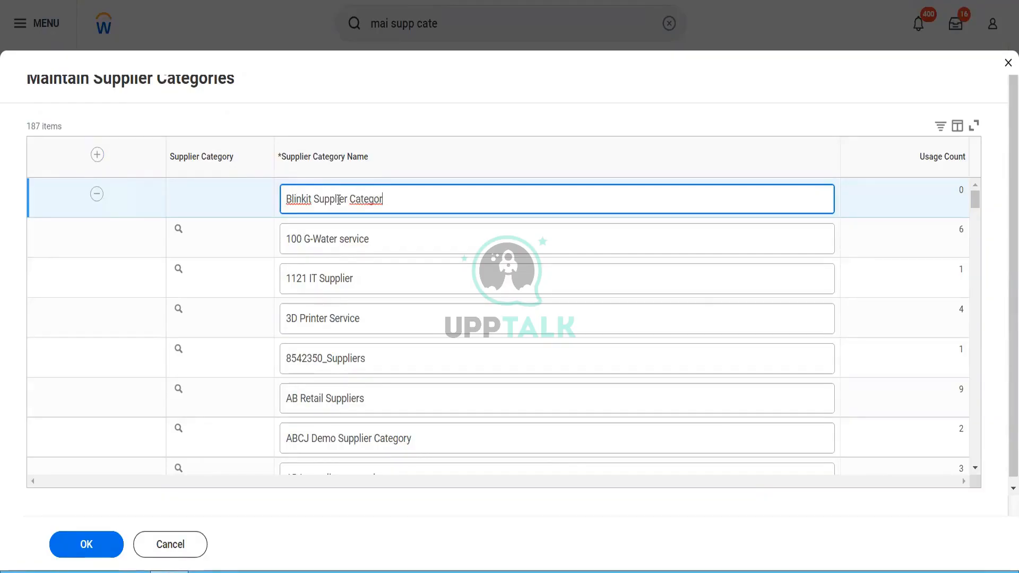
text(y)
click(79, 545)
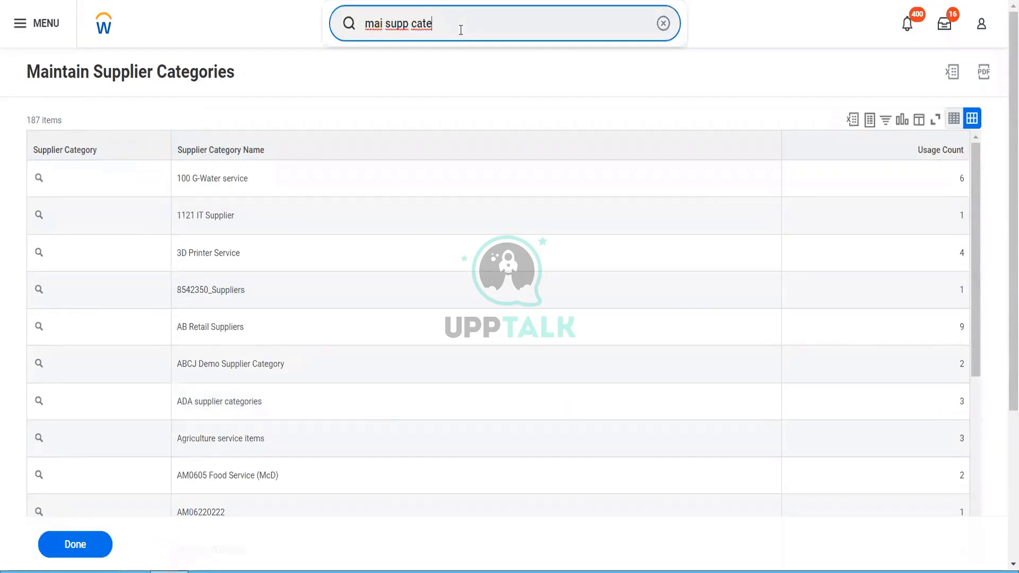
key(BackSpace)
key(BackSpace)
key(BackSpace)
key(BackSpace)
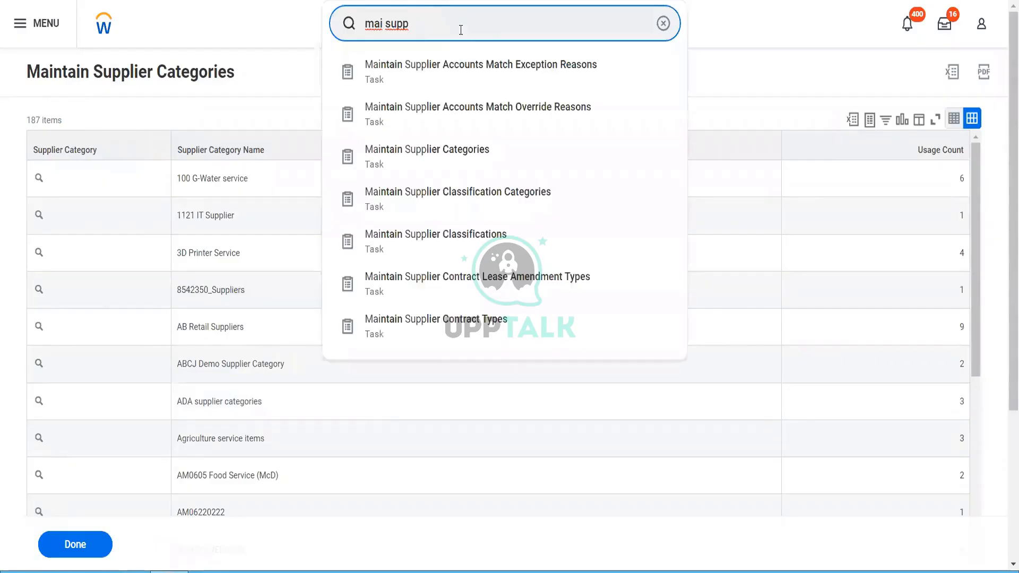
Step: In Maintain Supplier Groups, add a group named 'Blinkit APAC Supplier group' and save it
text(group)
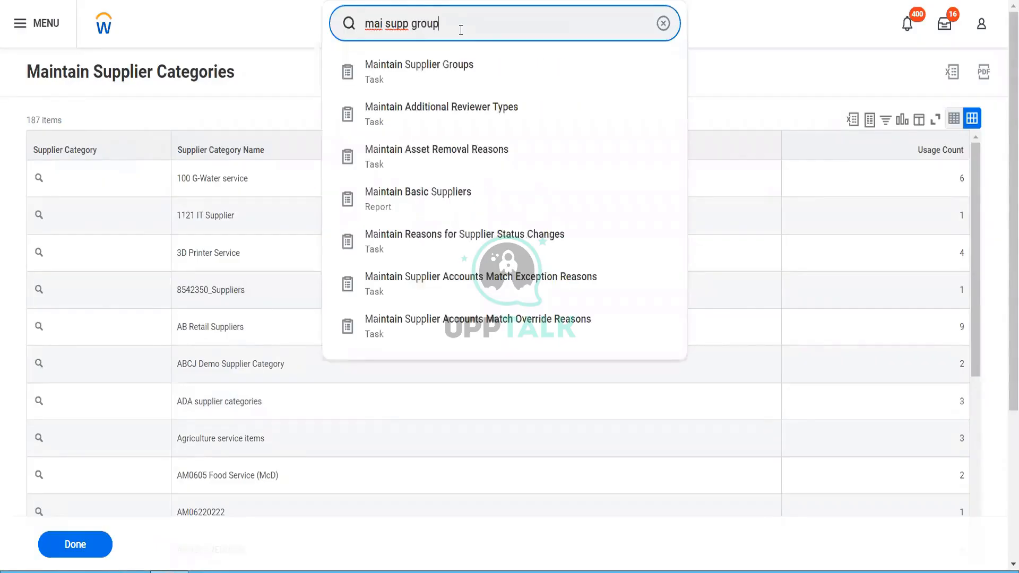
click(448, 82)
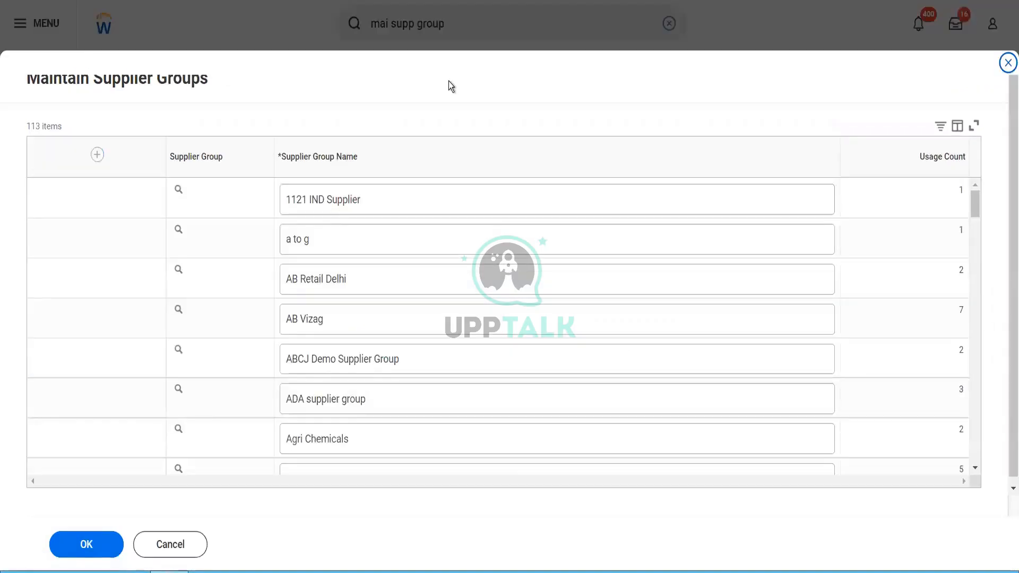
click(97, 154)
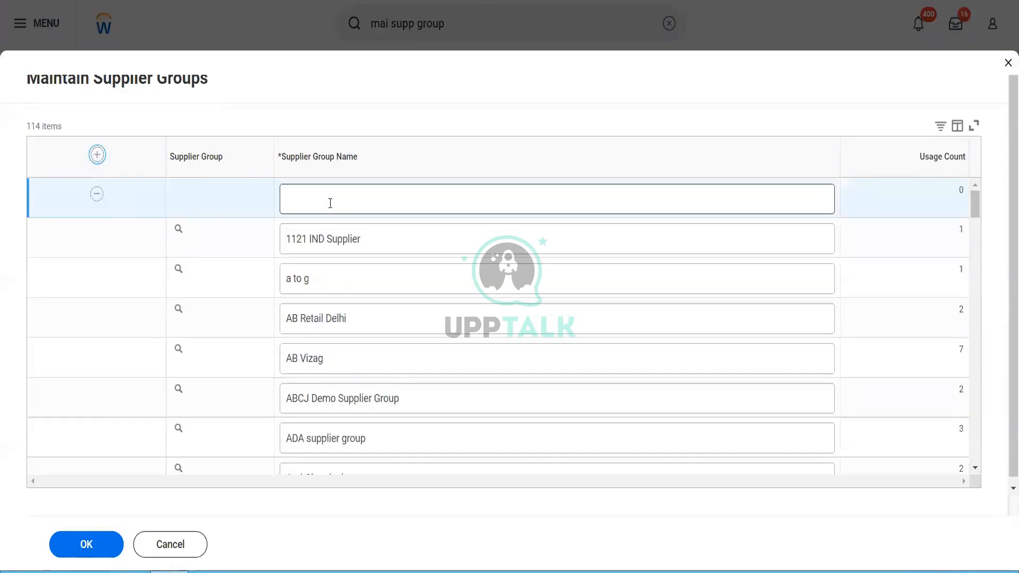
click(331, 203)
text(Mai)
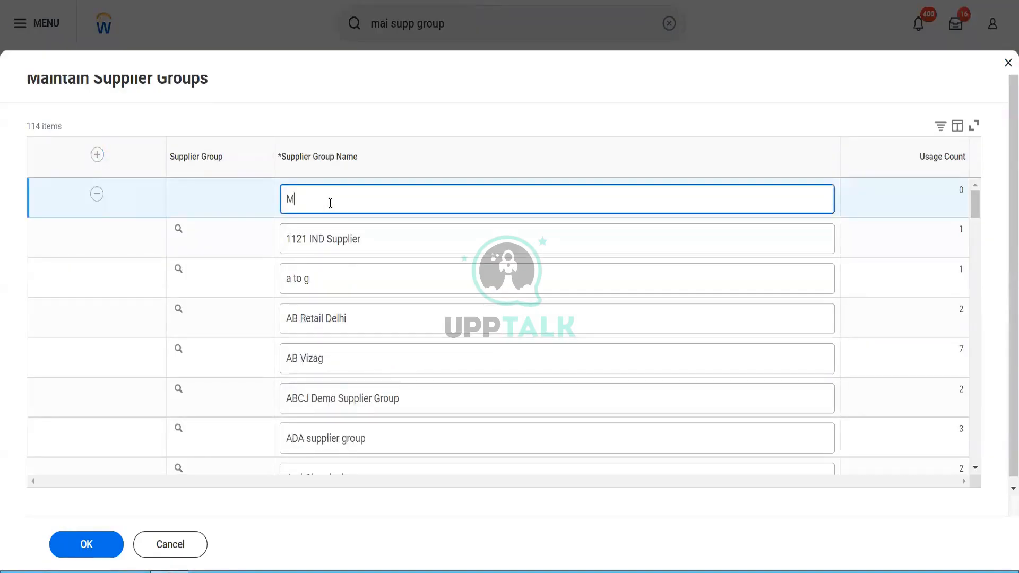
key(BackSpace)
key(BackSpace)
key(BackSpace)
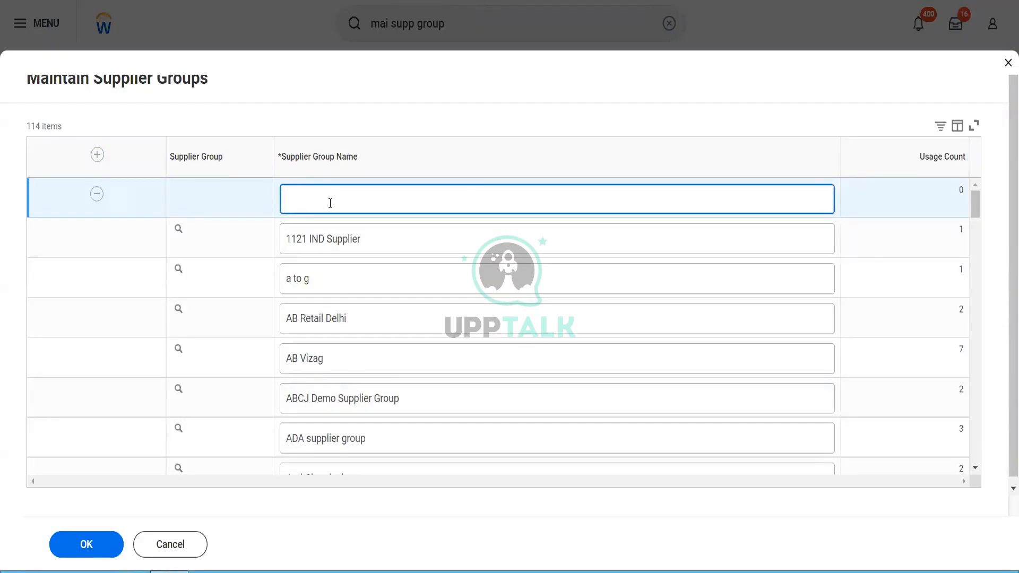
text(Blinkit APAC Supplier grpup)
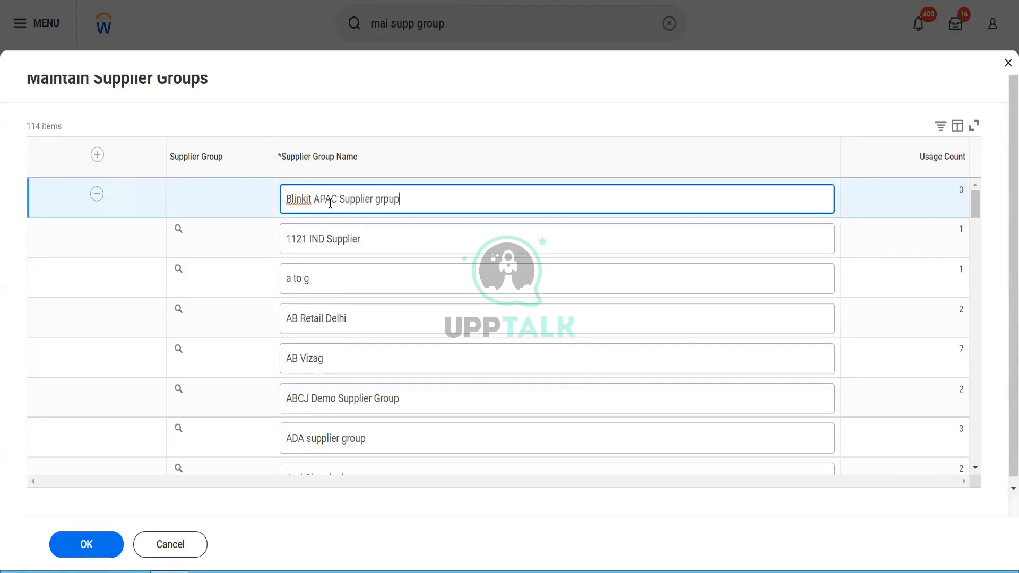
key(BackSpace)
key(BackSpace)
key(BackSpace)
text(oup)
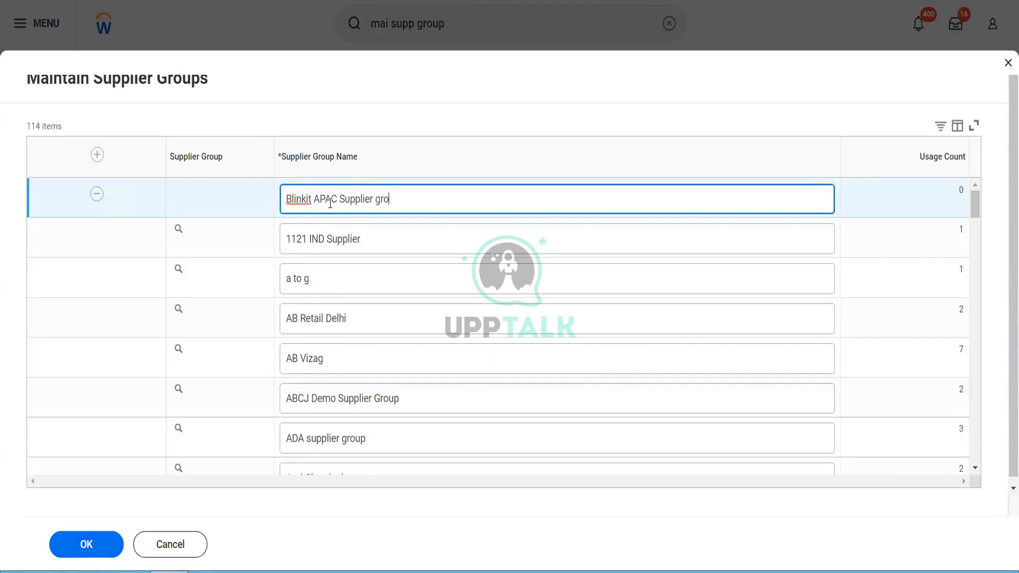
click(71, 550)
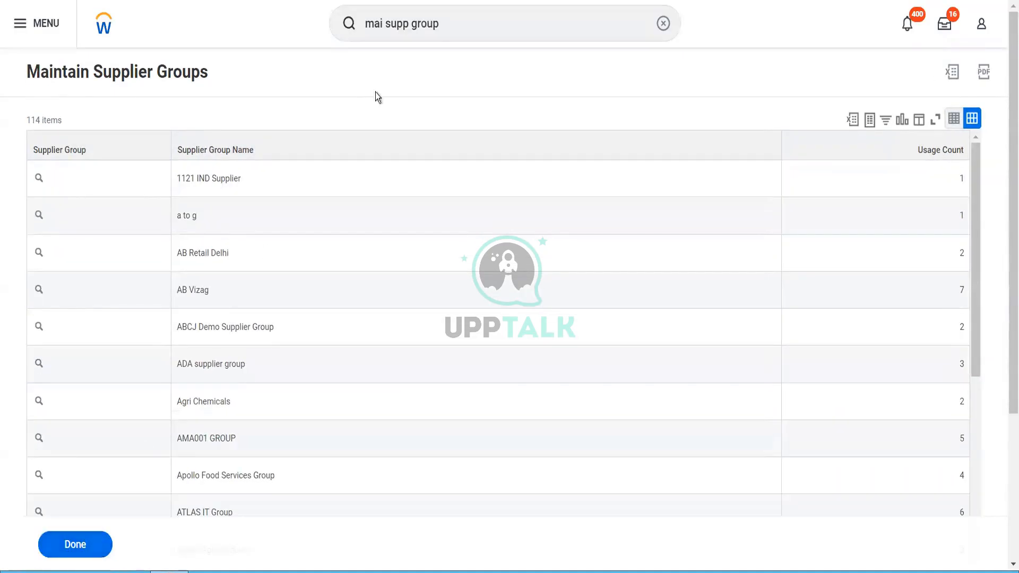
click(440, 25)
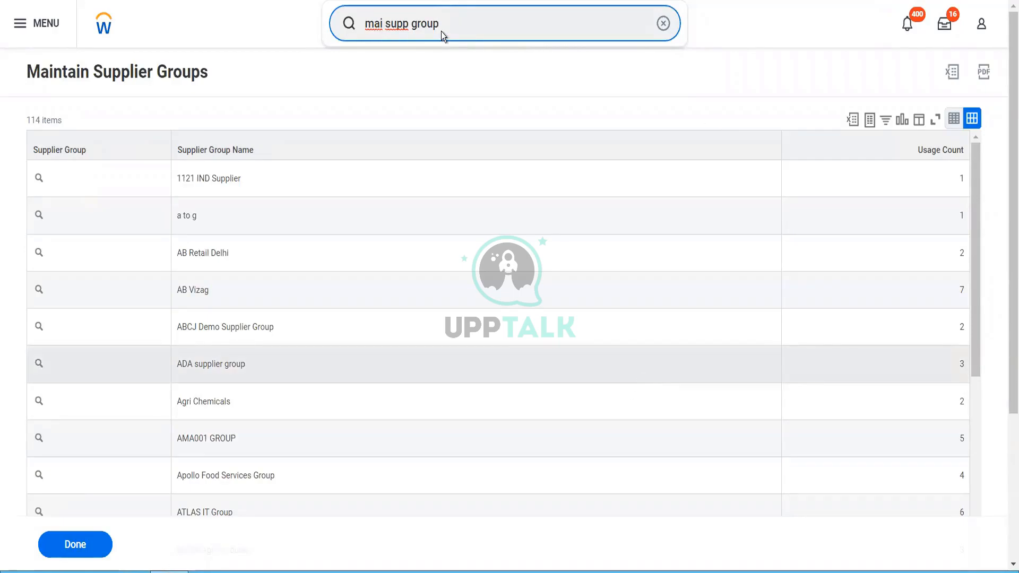
Step: Open Maintain Spend Categories from a 'mai spen cate' search, choosing the without-hierarchy option
drag(441, 31, 346, 29)
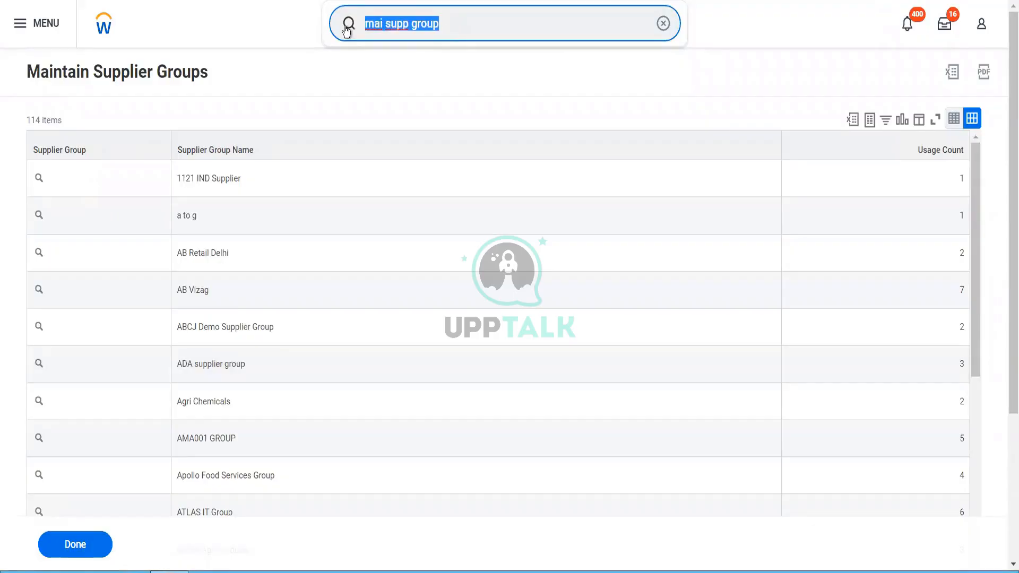
text(mai spen )
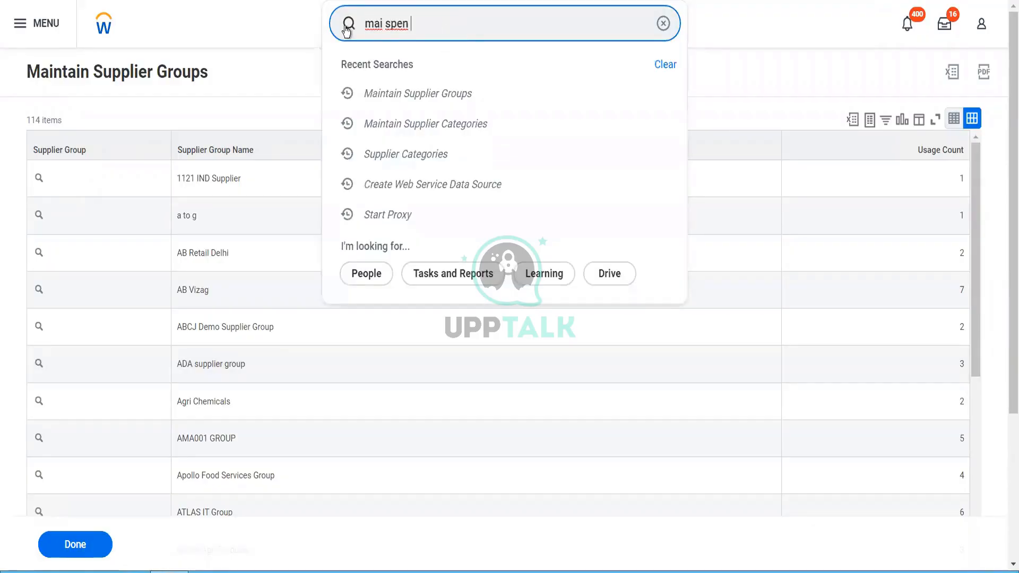
text(cate)
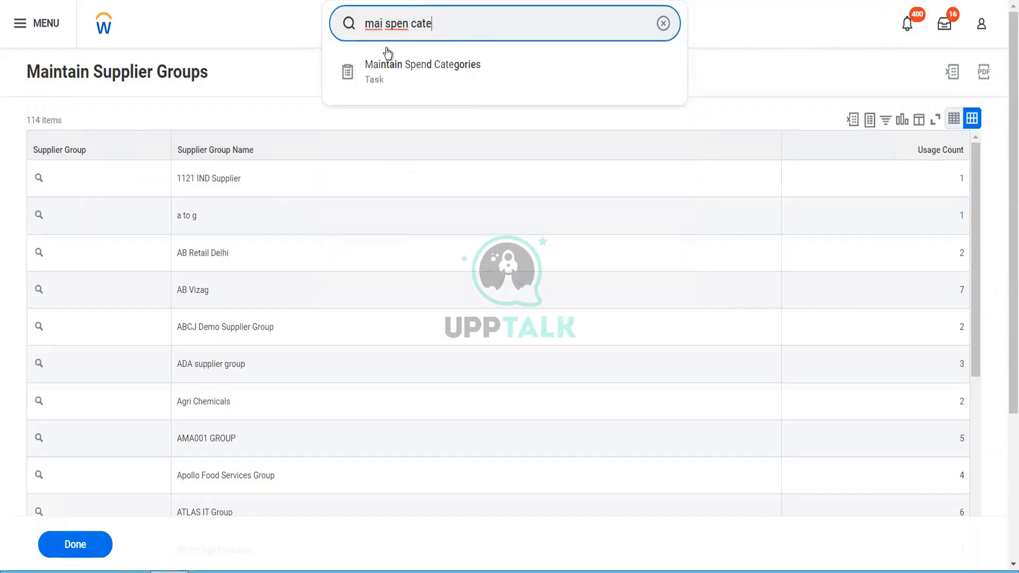
click(412, 78)
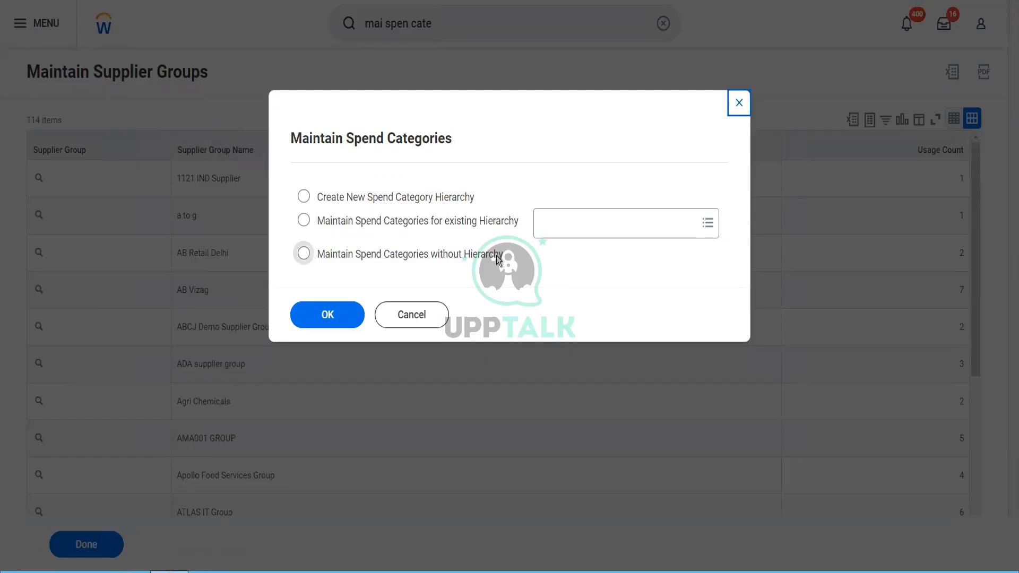
click(496, 259)
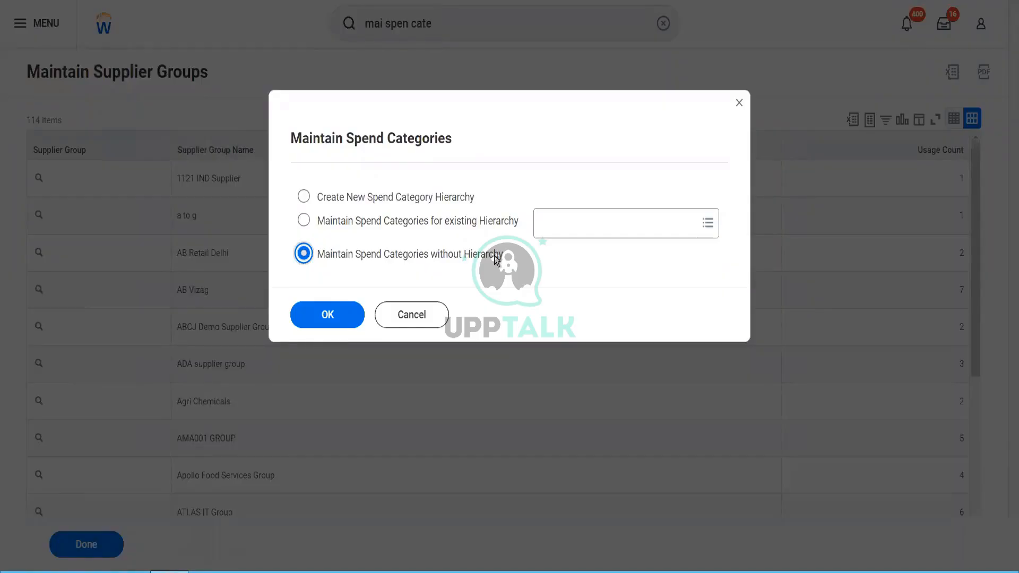
click(344, 322)
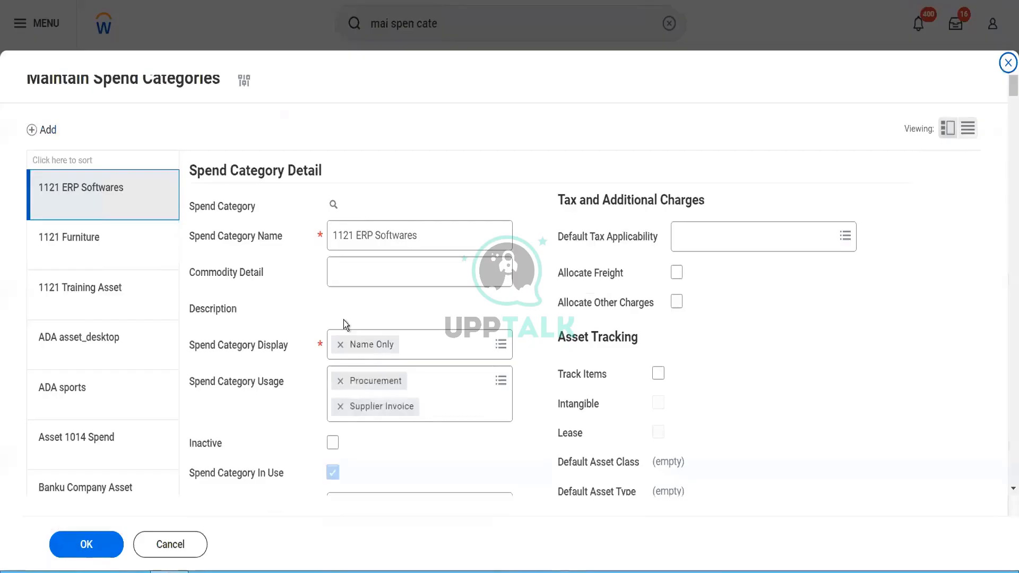
Step: Insert a new blank spend category row at the top of the list
click(343, 320)
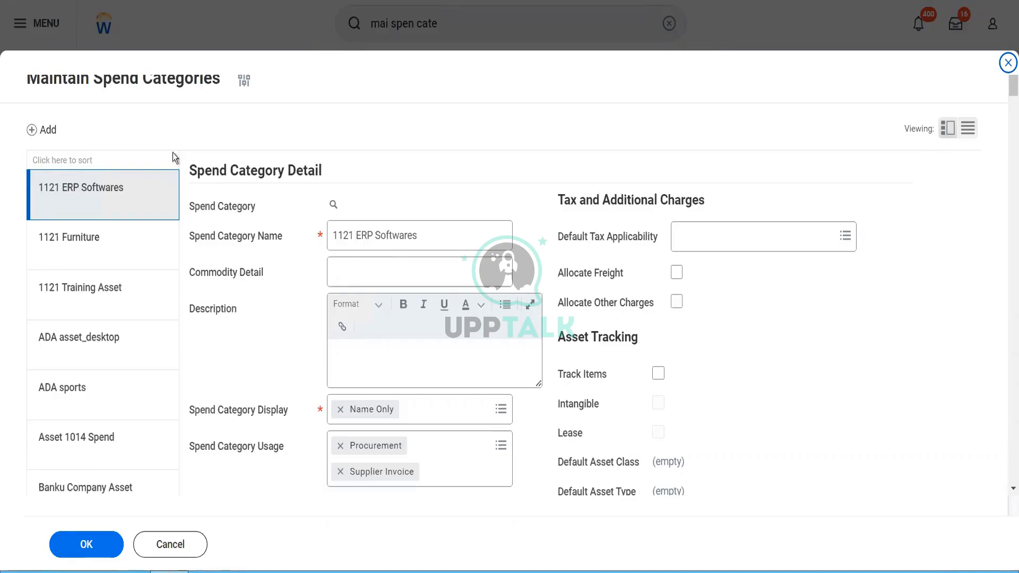
click(32, 131)
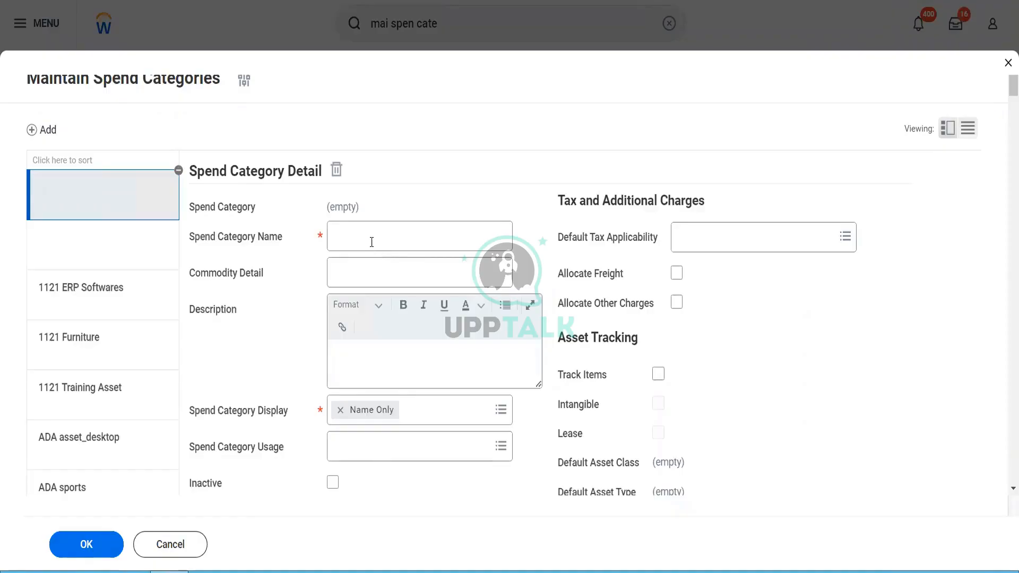
Step: Name the spend category 'Blinkit Security Guard Payments' with description 'To pay for Blinkit Buildings security'
click(371, 240)
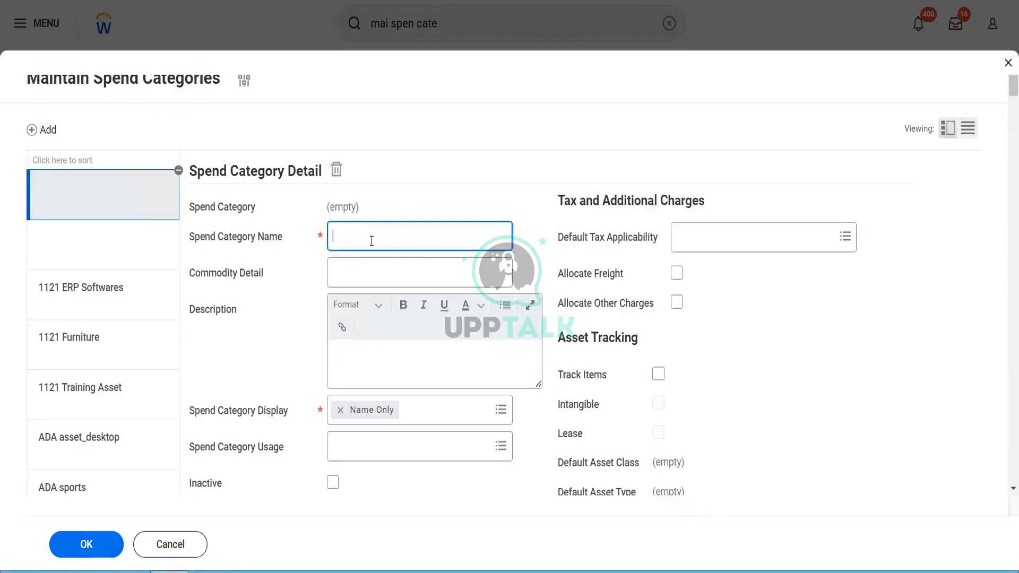
text(Blinkit Security Guard Payments)
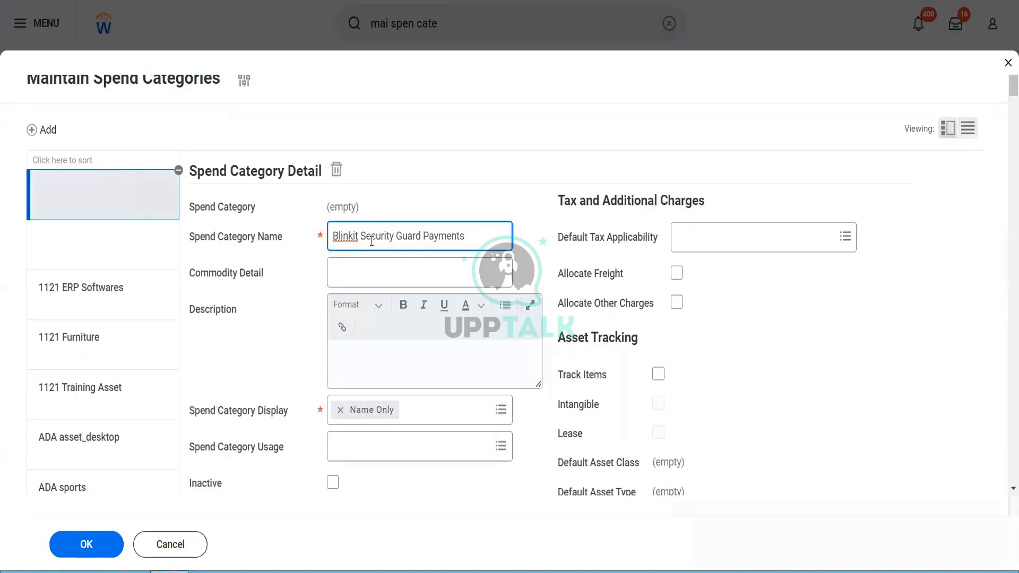
key(Tab)
key(Tab)
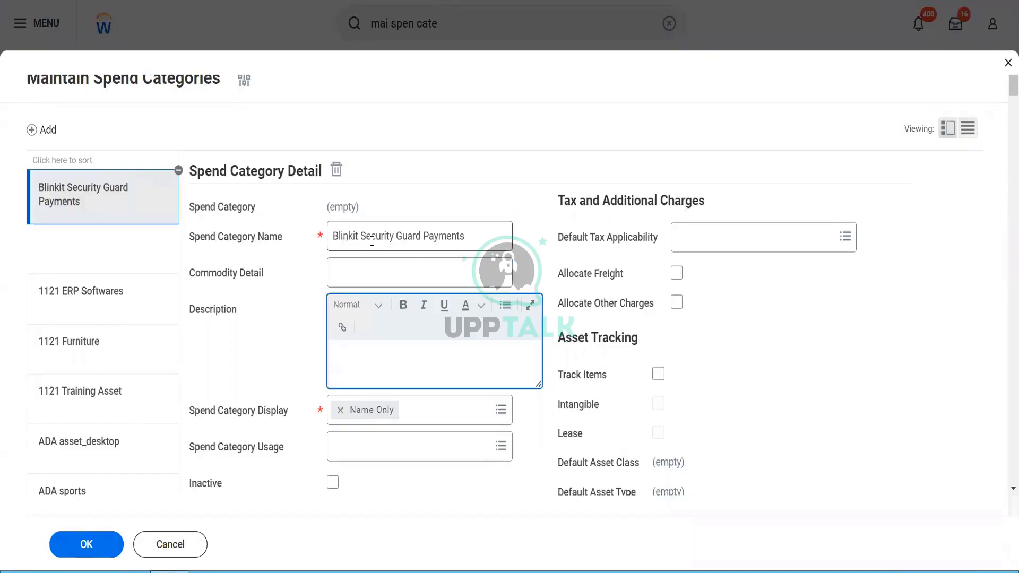
text(To pay for Blinkit Buil)
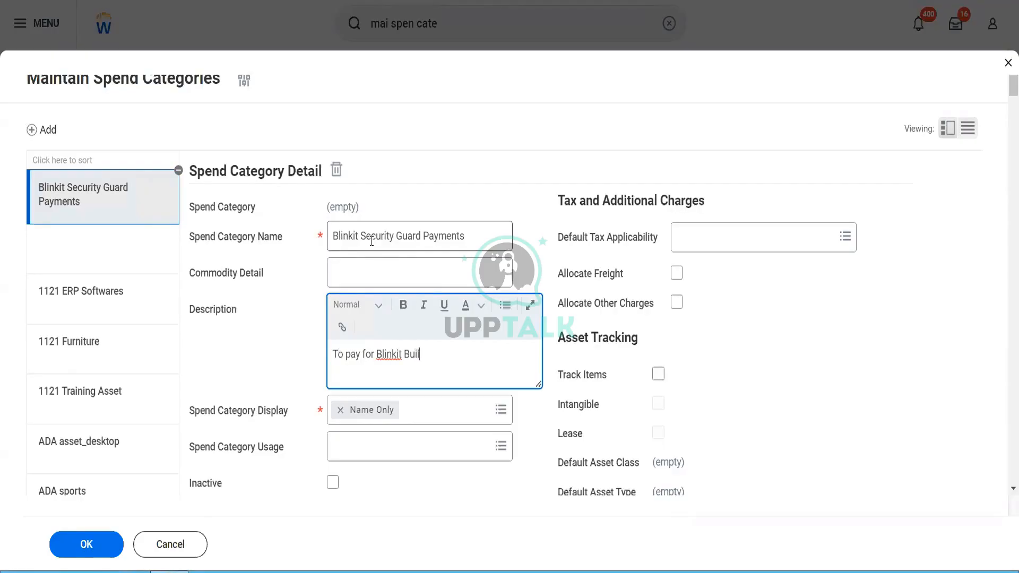
text(dings security)
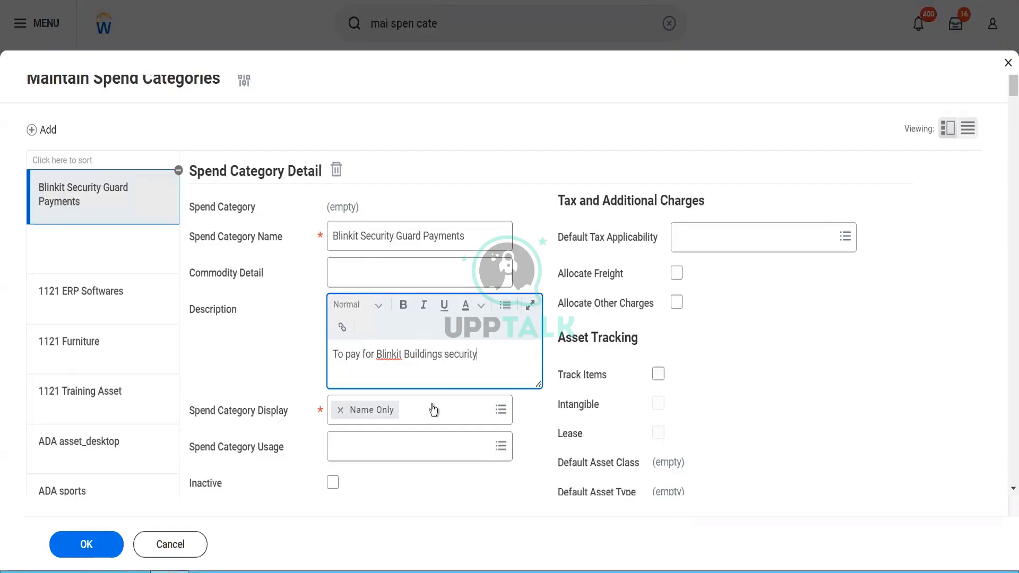
Step: Set the spend category's usage to Expense, Procurement and Supplier Invoice
click(433, 417)
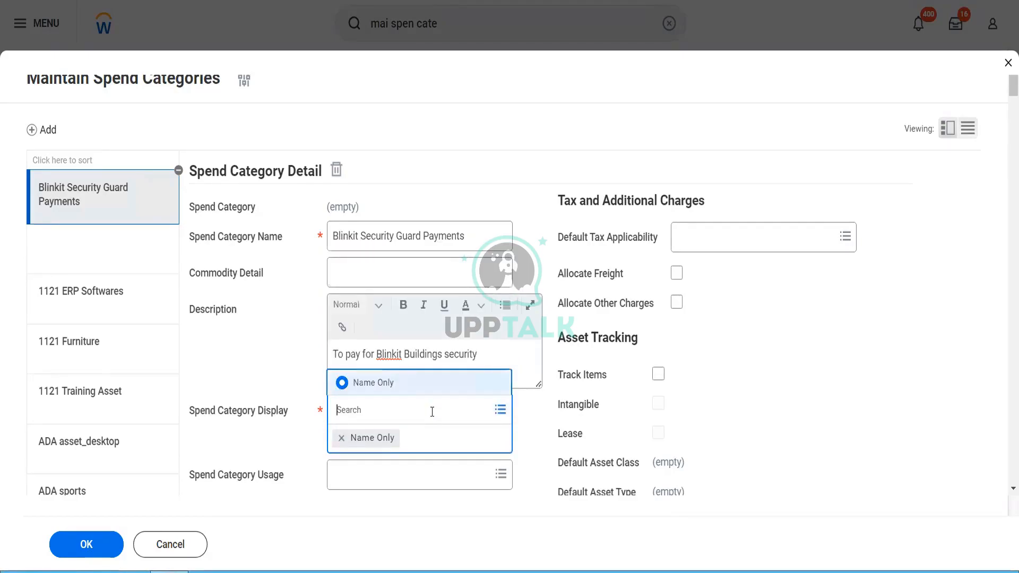
click(383, 476)
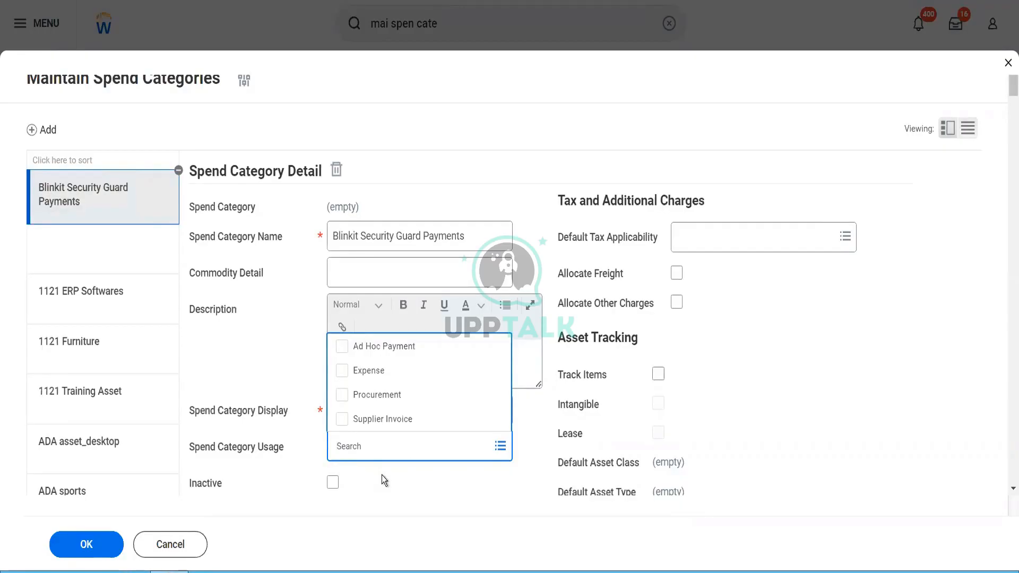
click(342, 371)
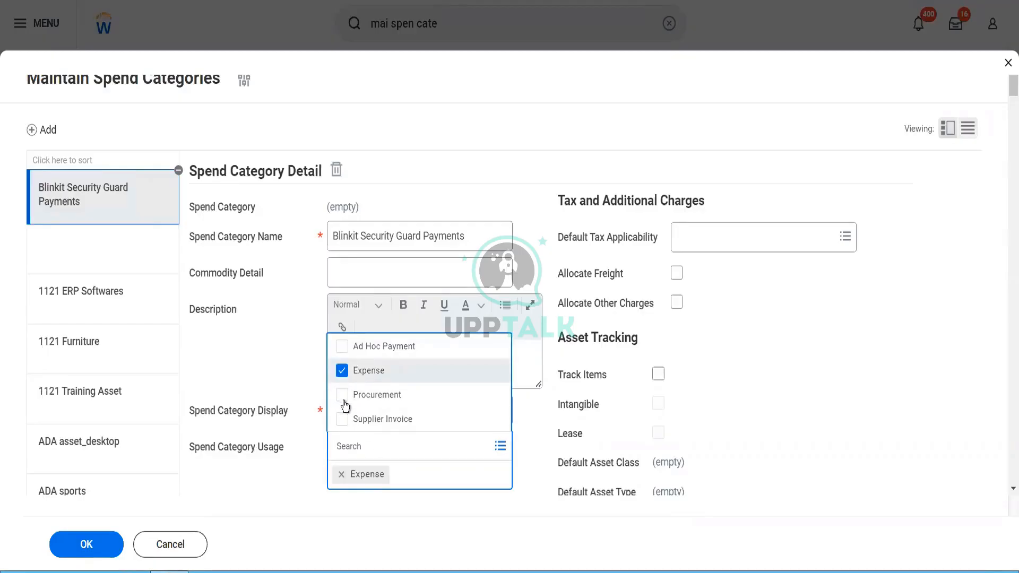
click(344, 401)
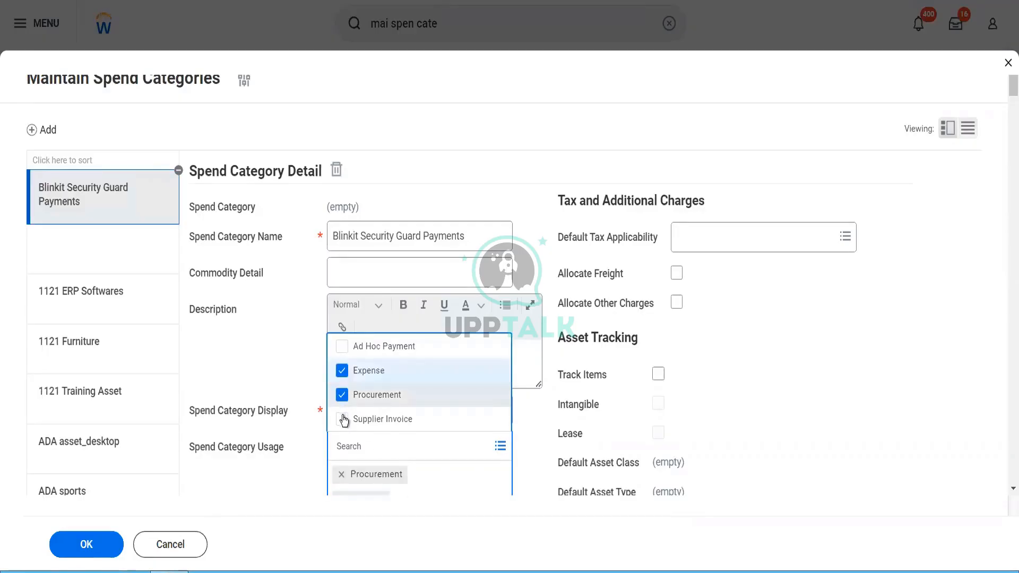
click(342, 419)
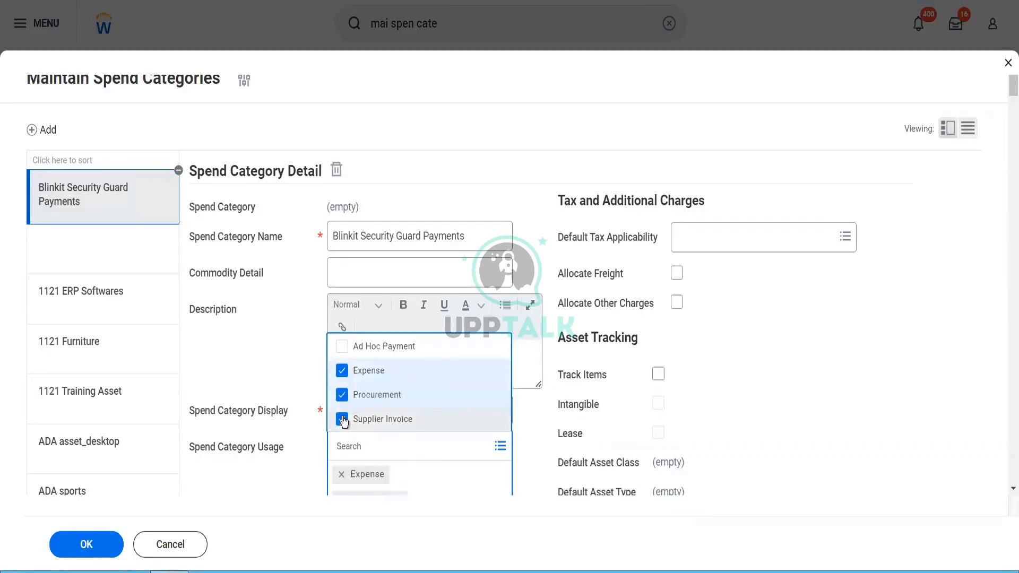
click(301, 464)
scroll(300, 463, down, 3)
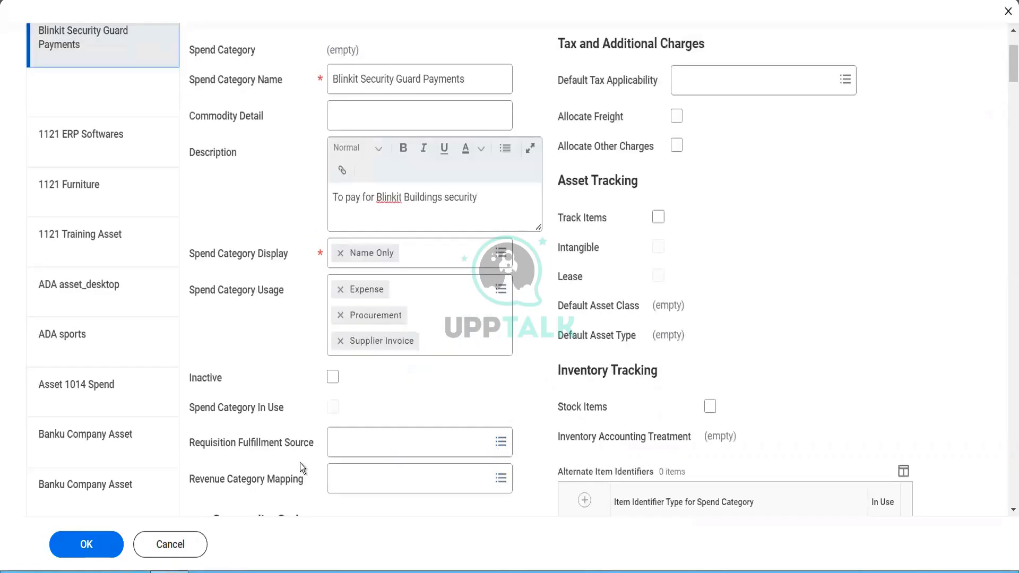
scroll(380, 376, down, 2)
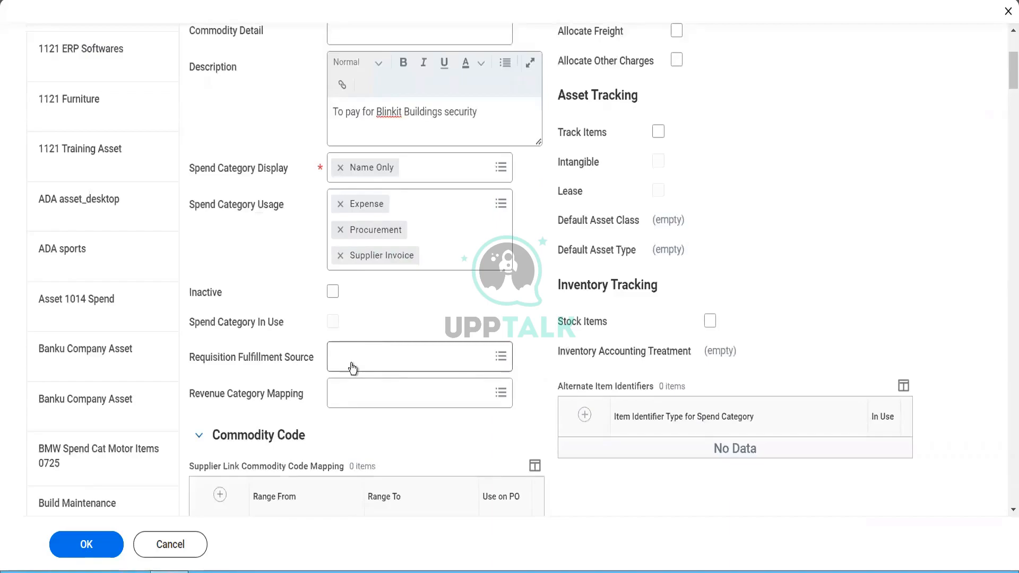
Step: Choose Purchase Order as the Requisition Fulfillment Source
click(351, 367)
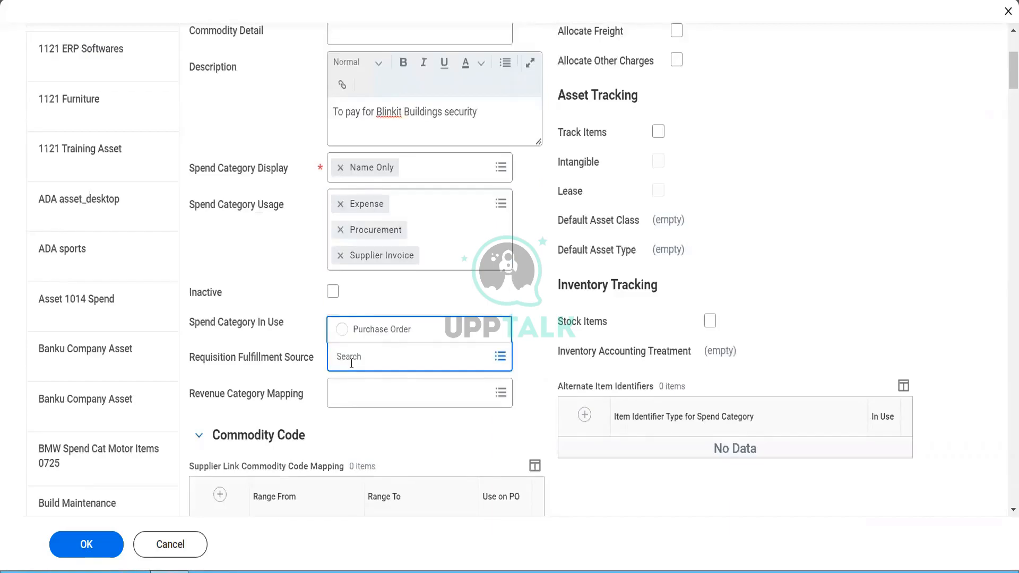
click(378, 335)
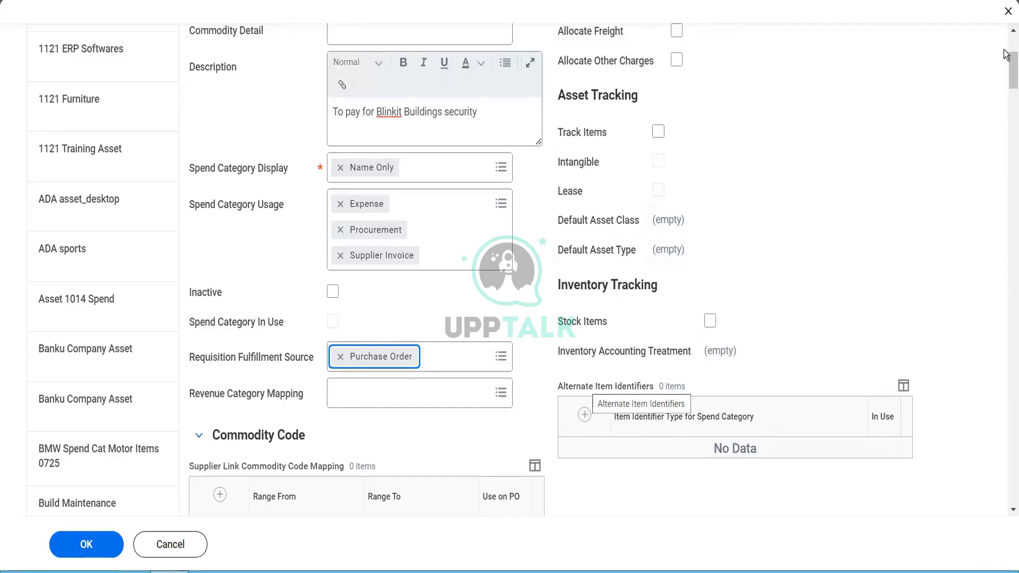
scroll(1007, 49, up, 4)
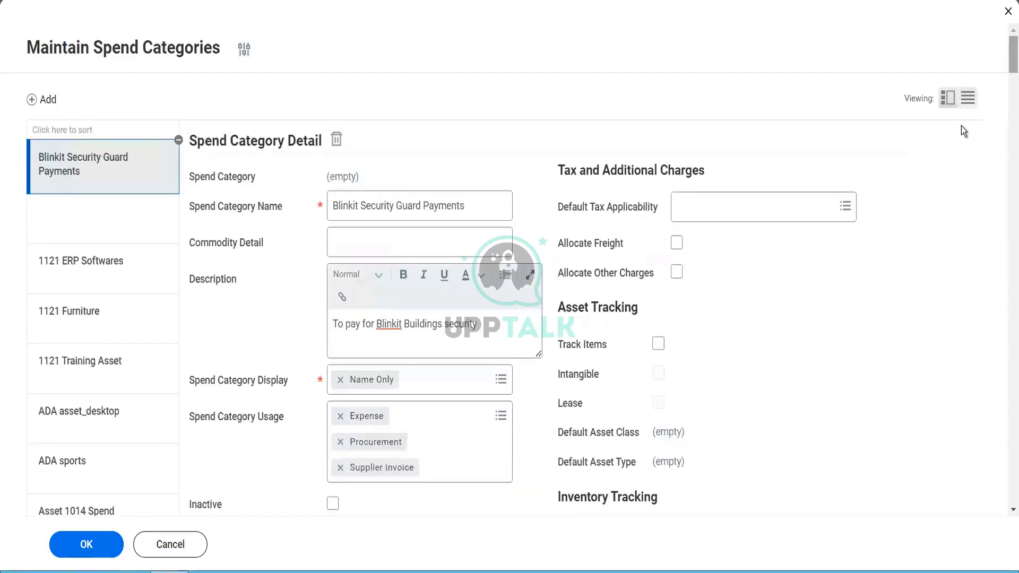
click(832, 210)
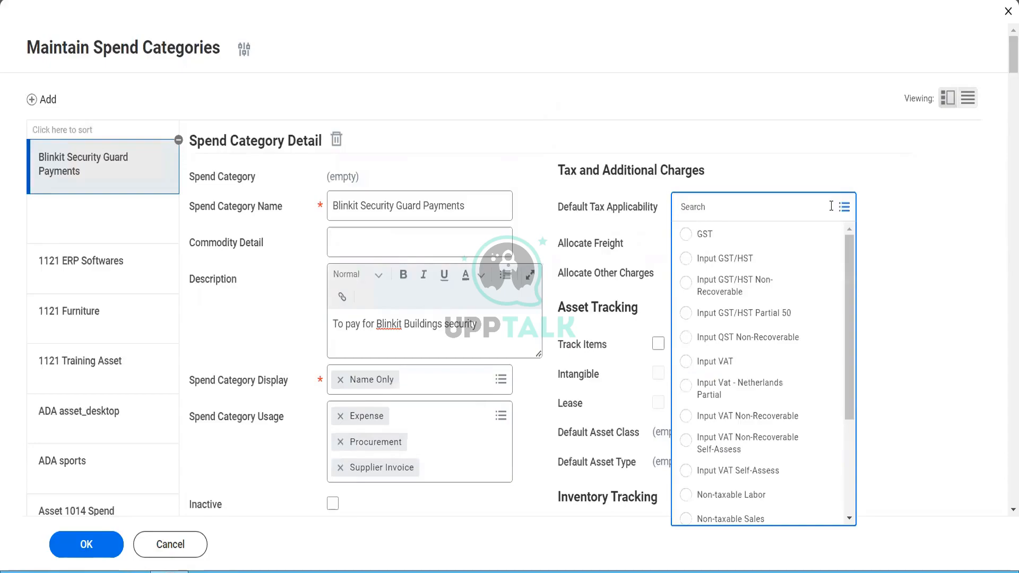
click(894, 270)
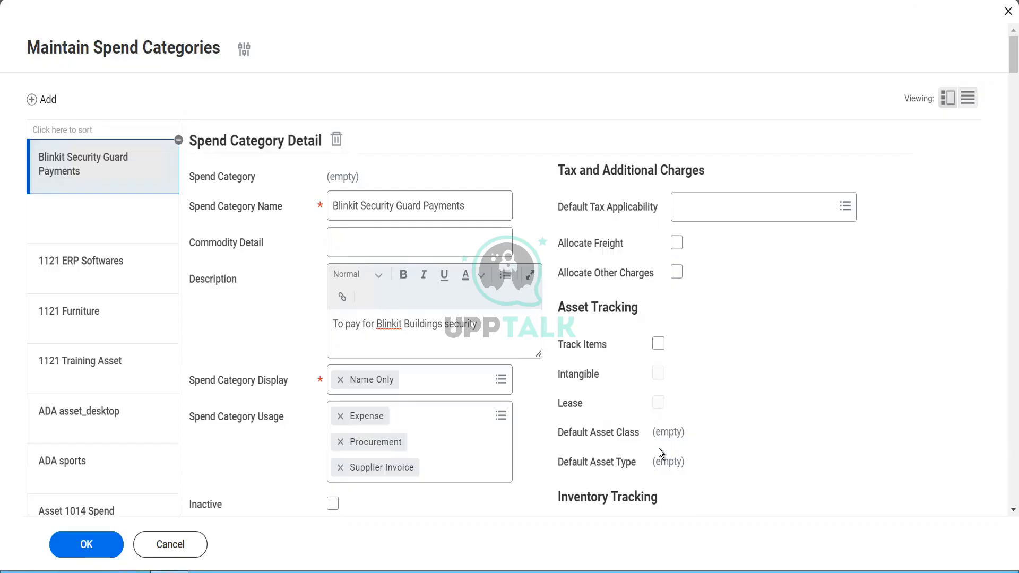
scroll(658, 448, down, 7)
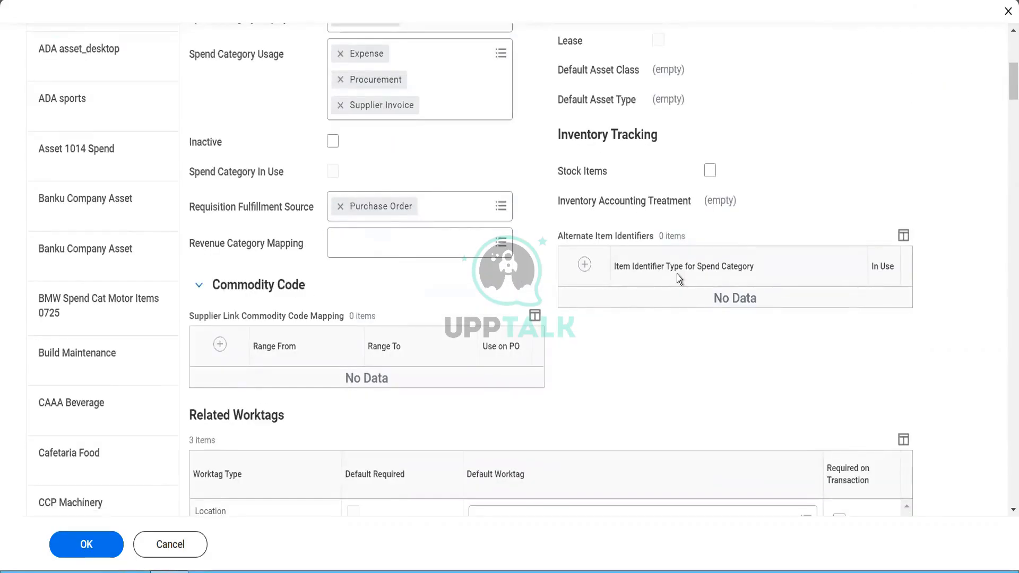
Step: Clear the stray blank error row and submit the spend category changes
scroll(676, 274, down, 4)
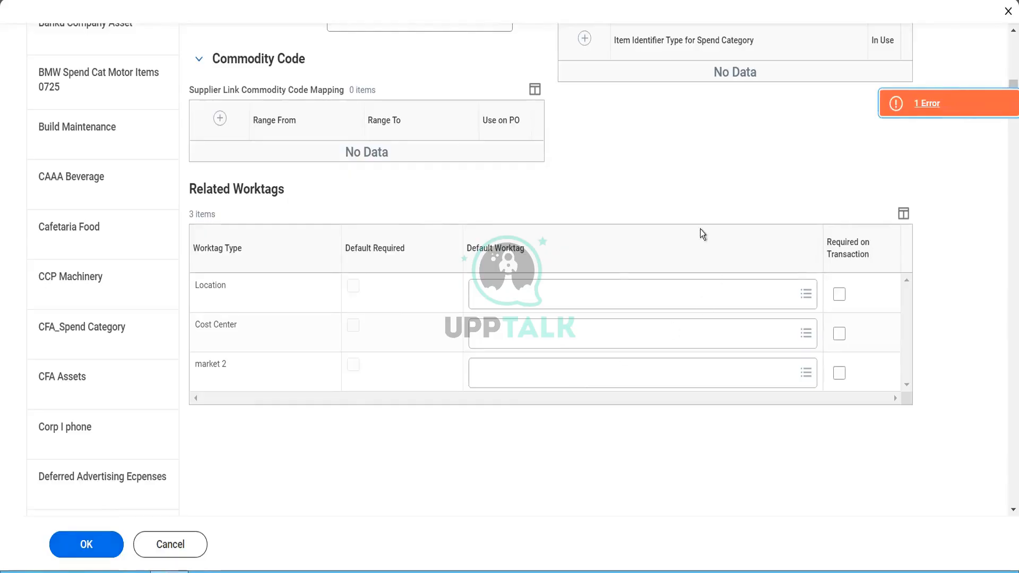
scroll(690, 221, up, 10)
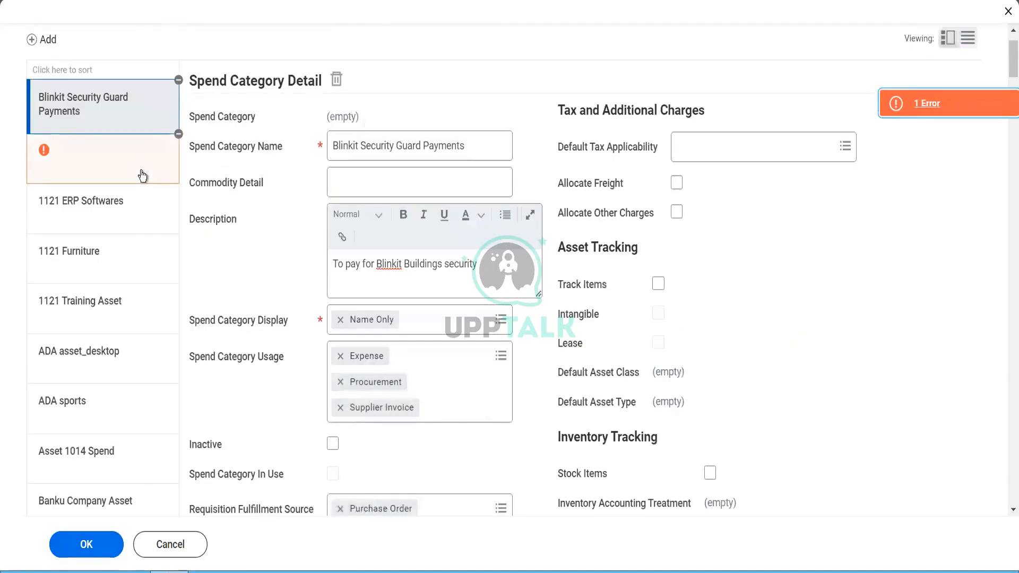
click(177, 137)
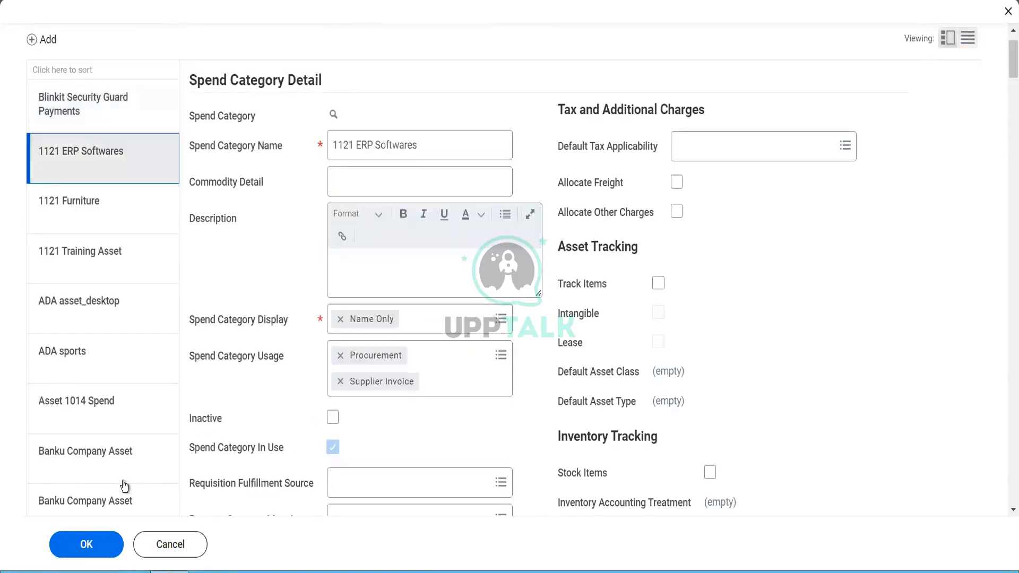
click(82, 545)
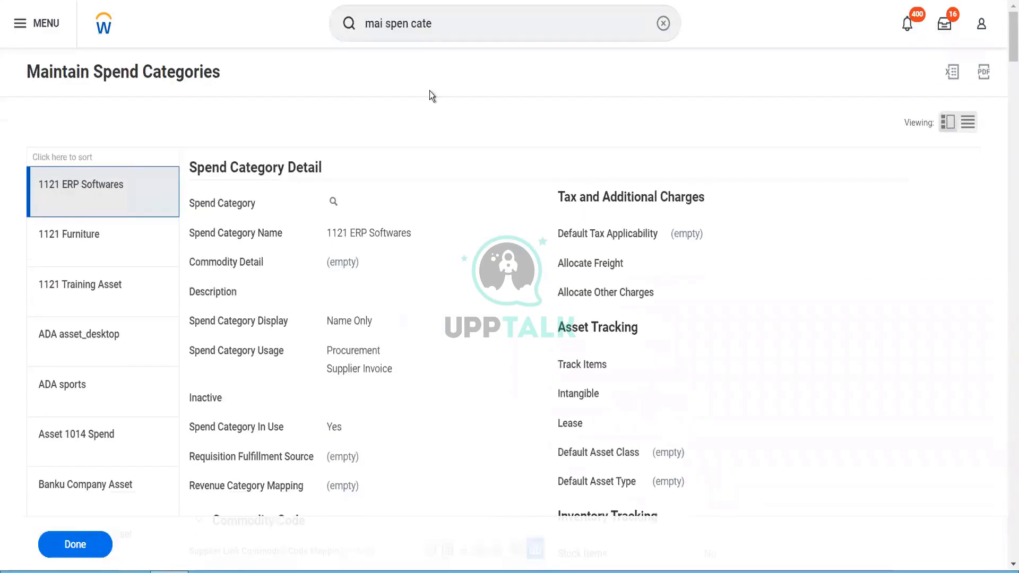
Step: Find Maintain Spend Categories with 'mai spen cat' and choose Create New Spend Category Hierarchy
click(438, 28)
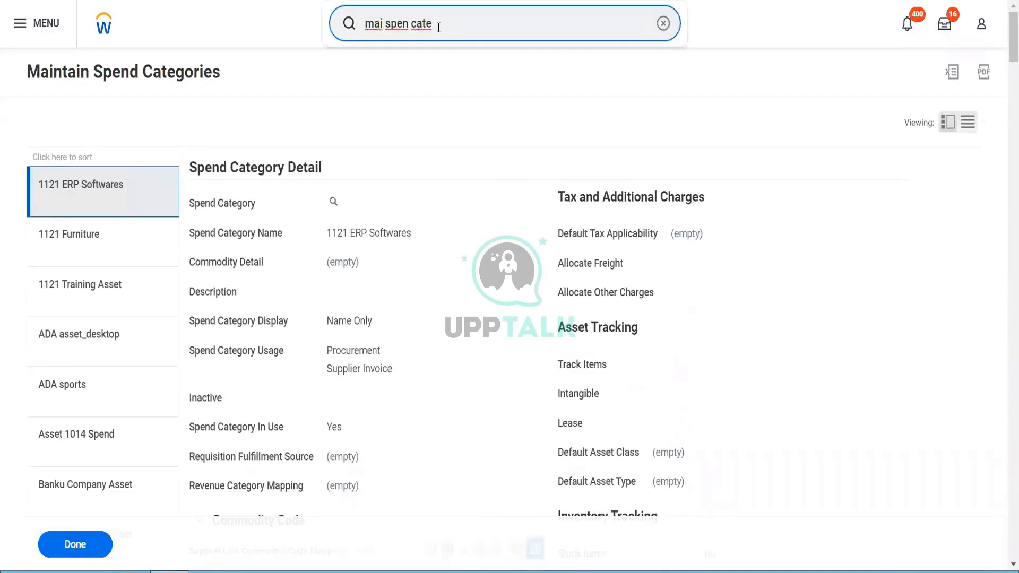
key(BackSpace)
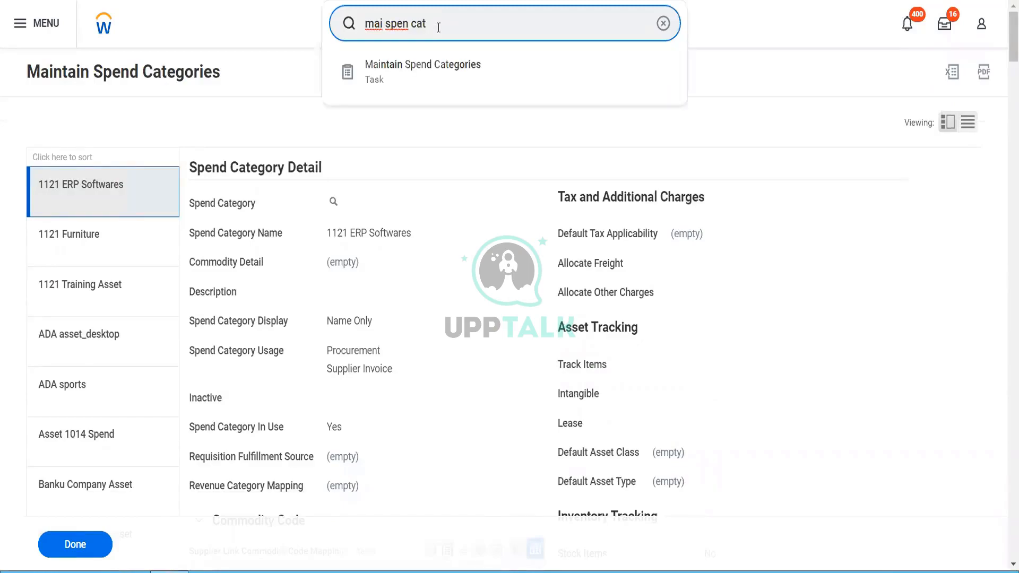
key(Down)
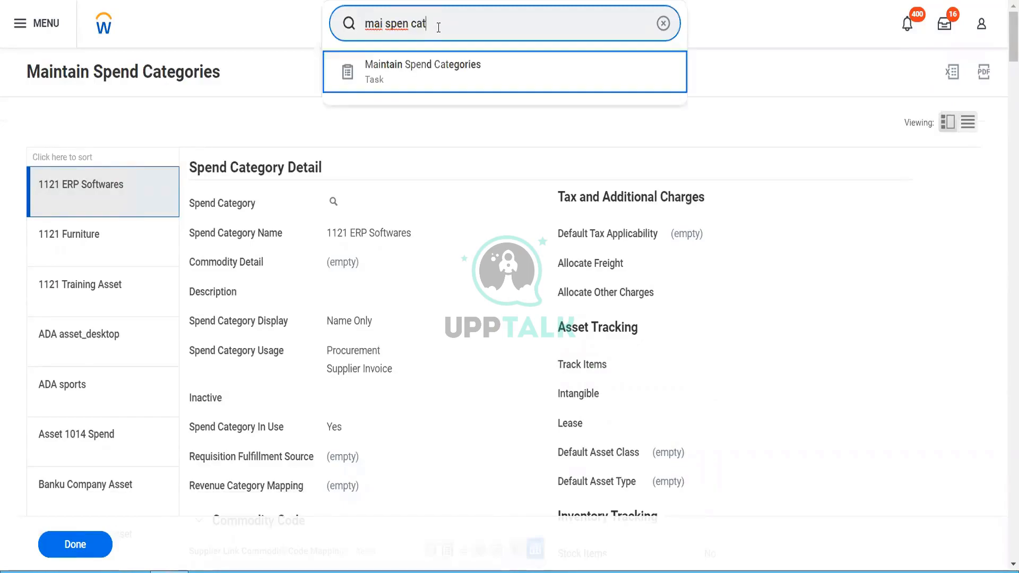
key(Return)
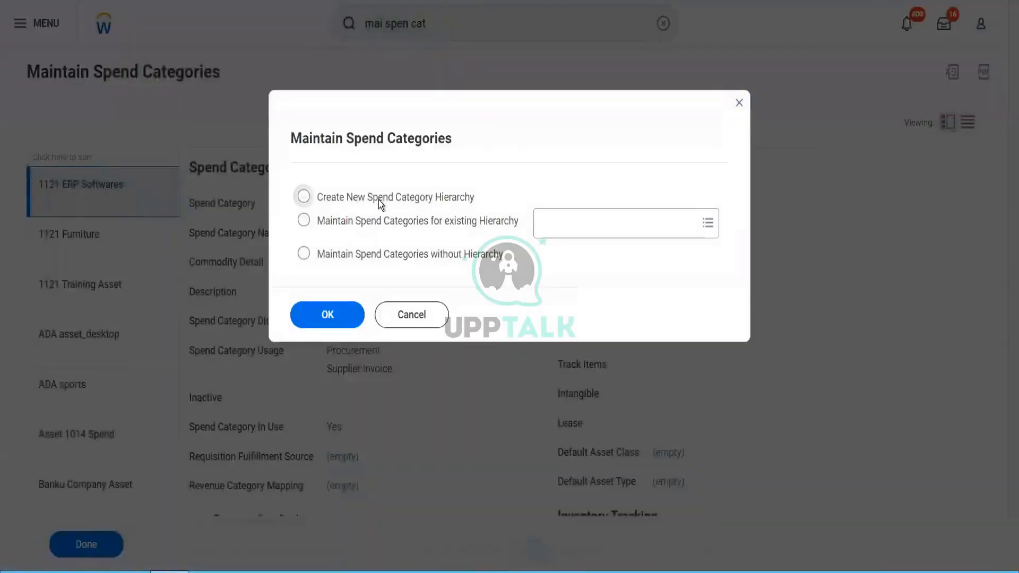
click(378, 199)
click(330, 316)
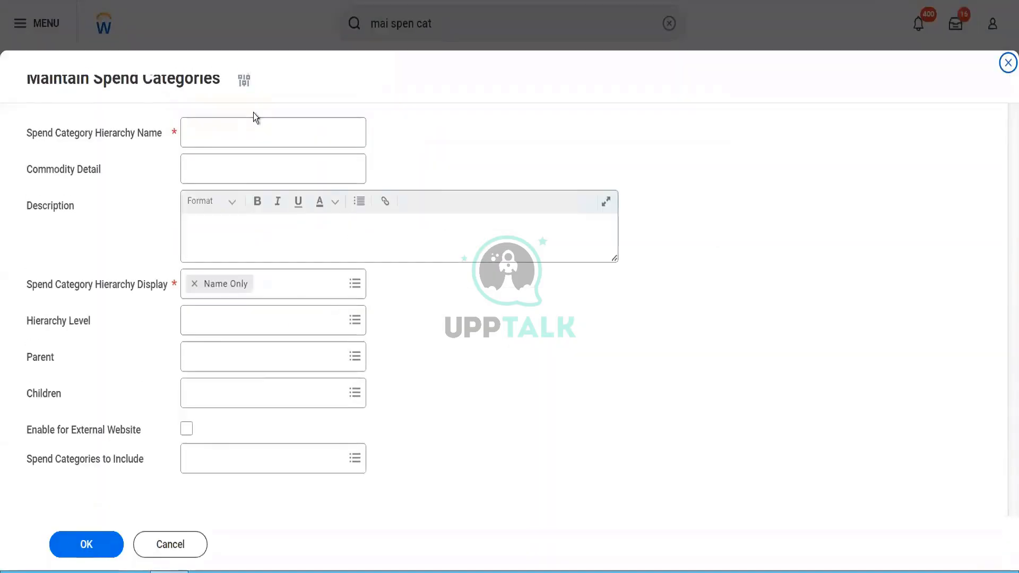
Step: Name the hierarchy 'Blinkit Global Operations' and begin the description 'All Spend Categories must be'
click(253, 129)
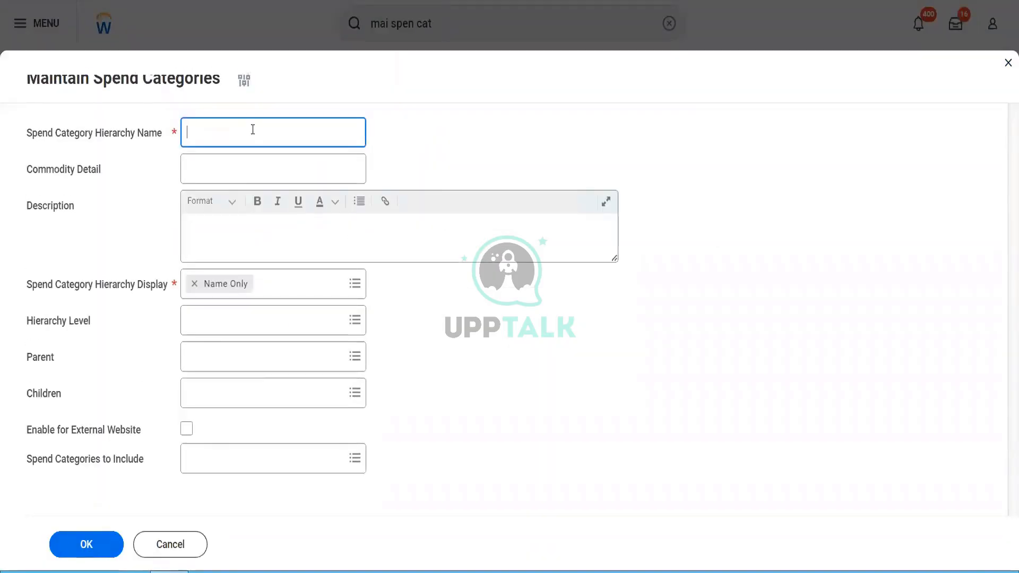
text(Blinkit Global )
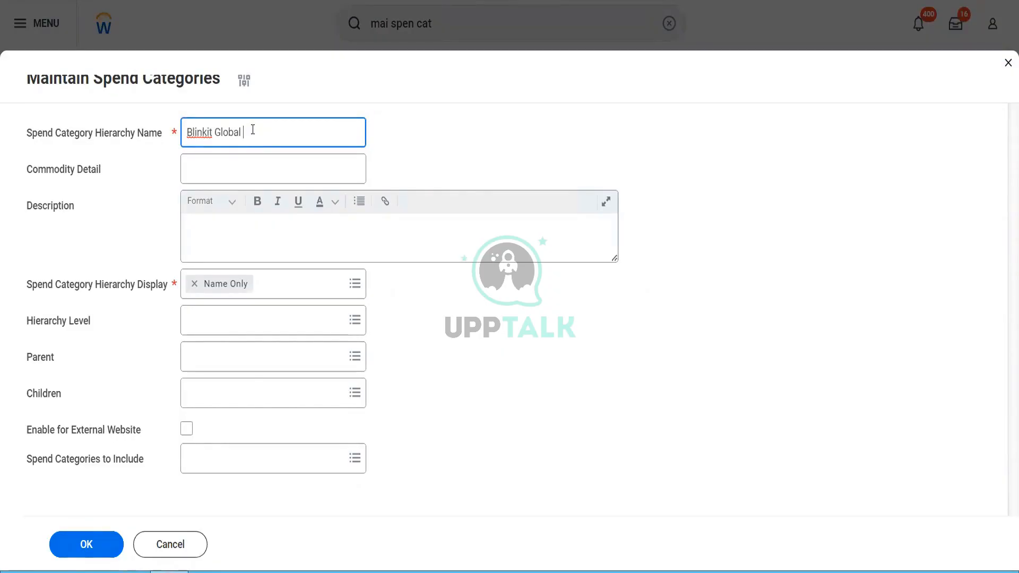
text(Operations)
key(Tab)
key(Tab)
text(A)
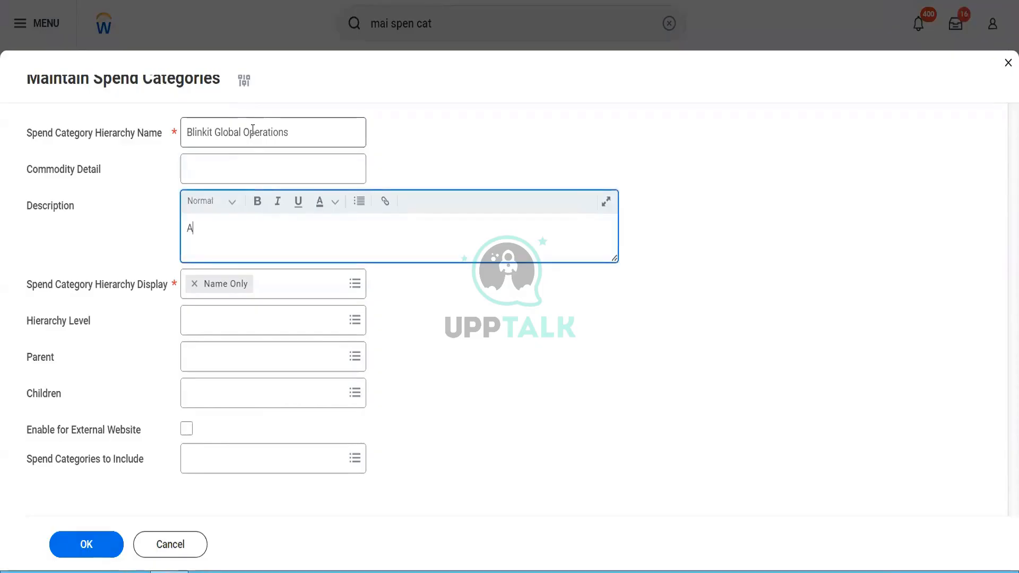
text(ll Spend Categoe)
key(BackSpace)
text(ries must)
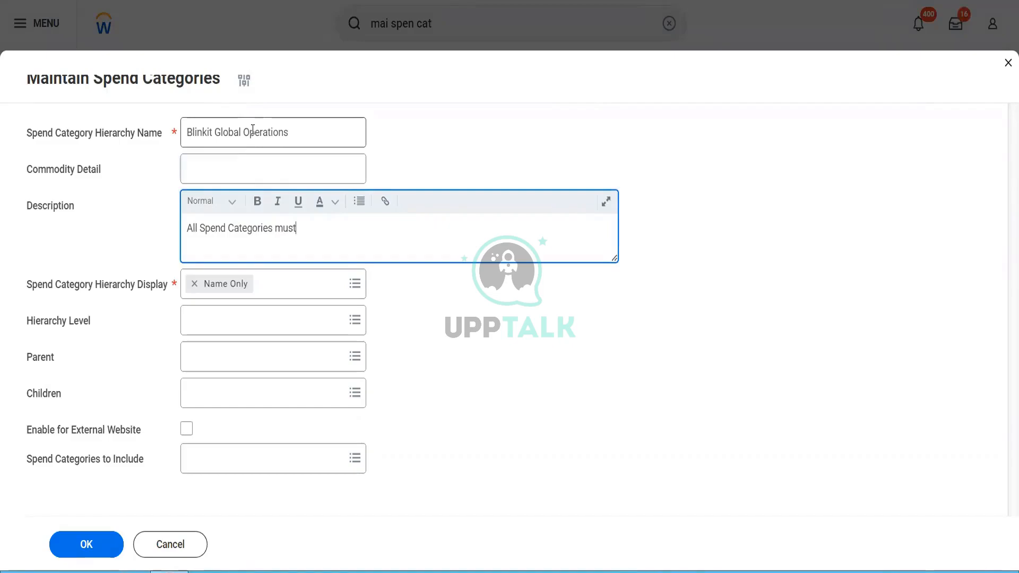
text( be)
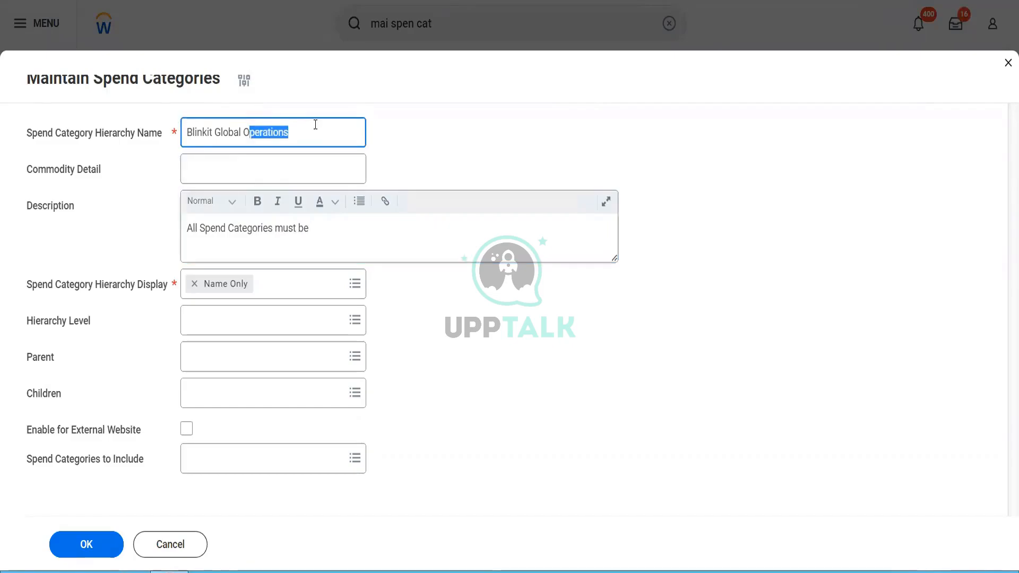
Step: Finish the description with 'rolling up to this spend category hierarchy only'
click(349, 233)
text(rolling )
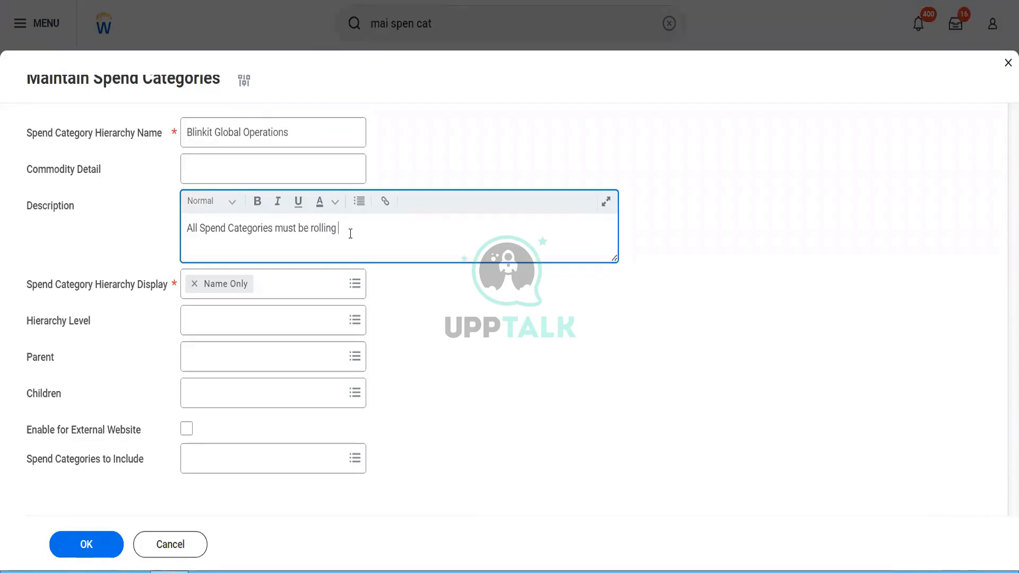
text(up to this spend category h)
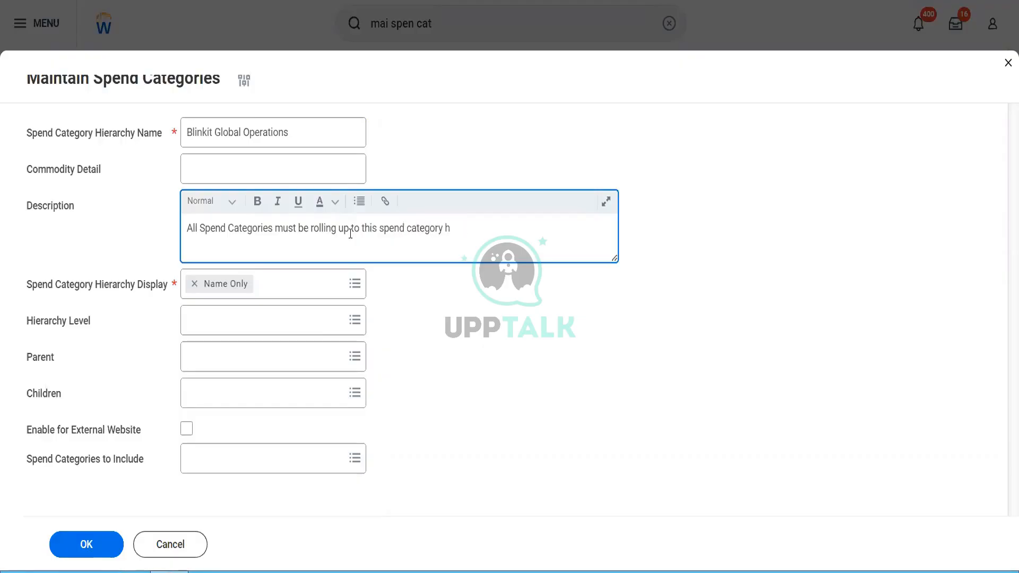
text(ierarc)
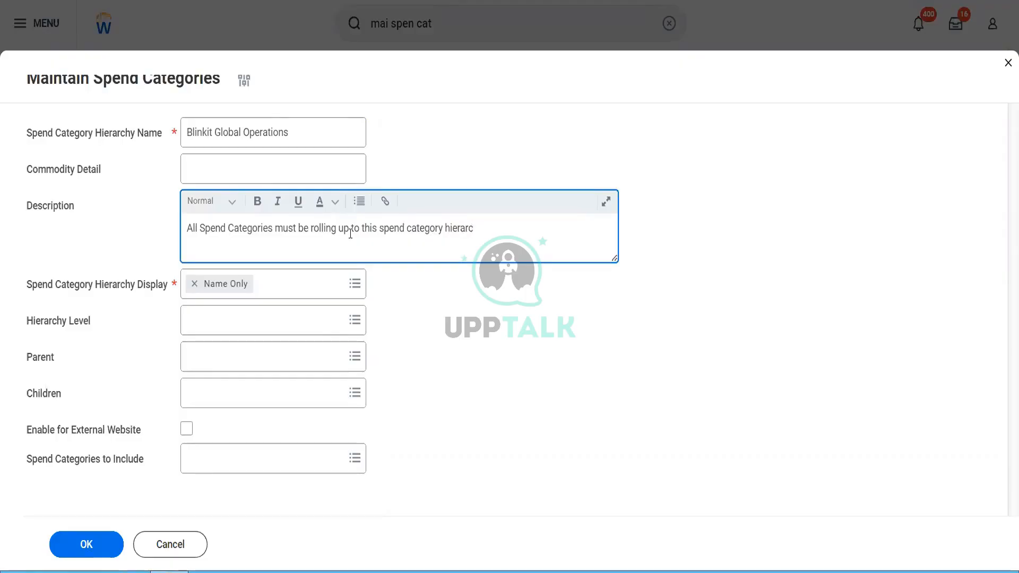
text(hy only)
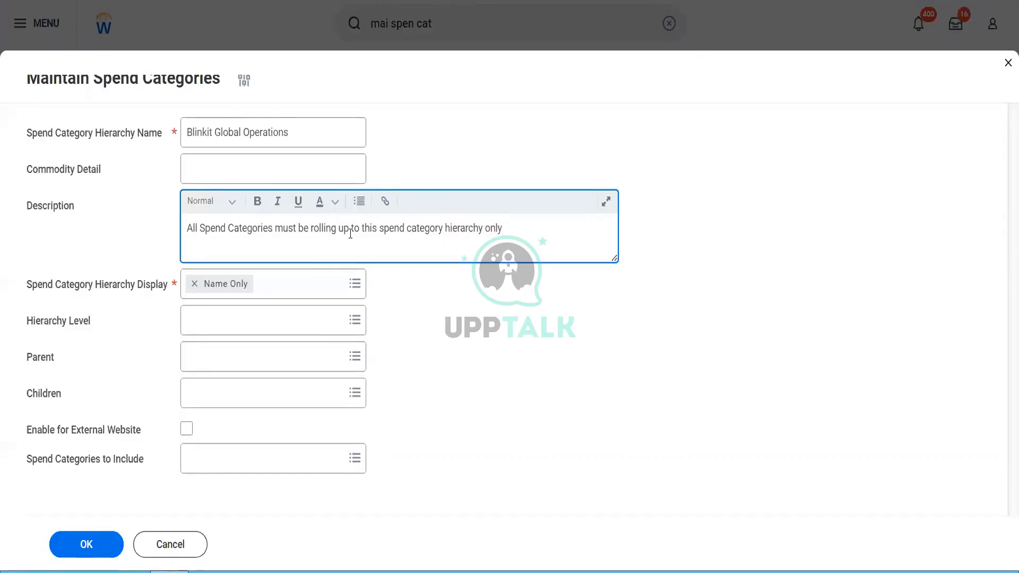
click(258, 320)
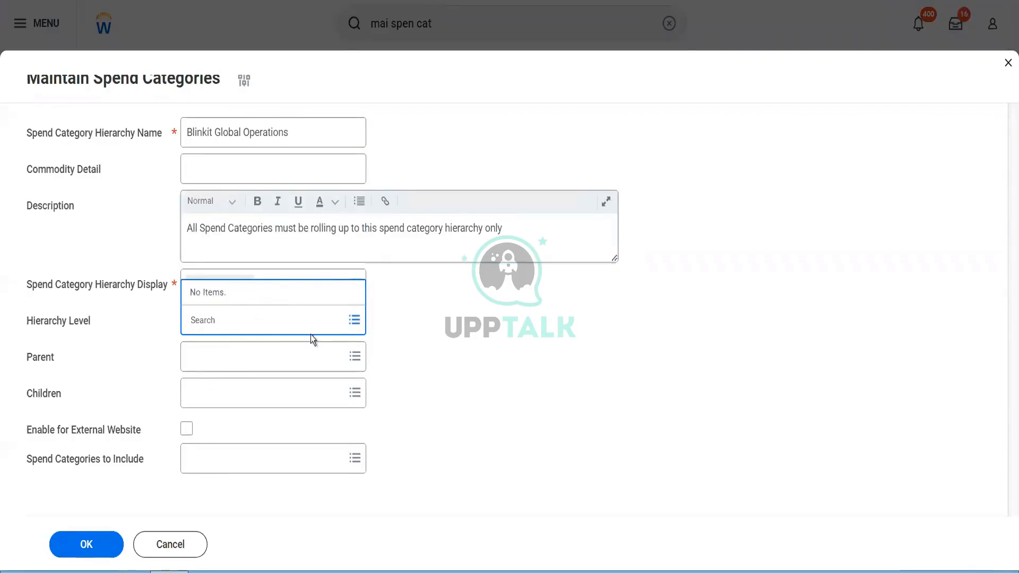
click(276, 364)
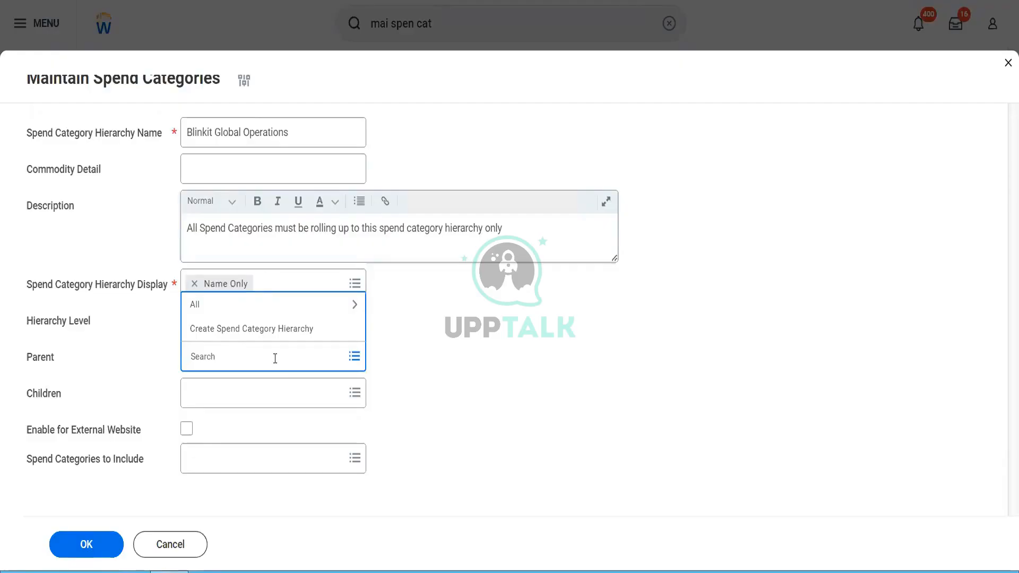
click(260, 402)
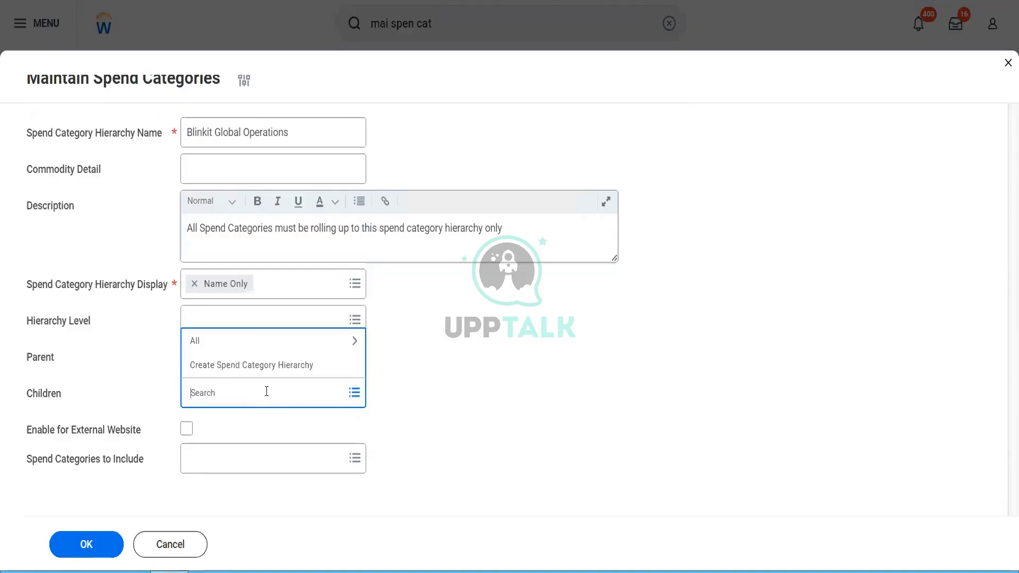
click(228, 340)
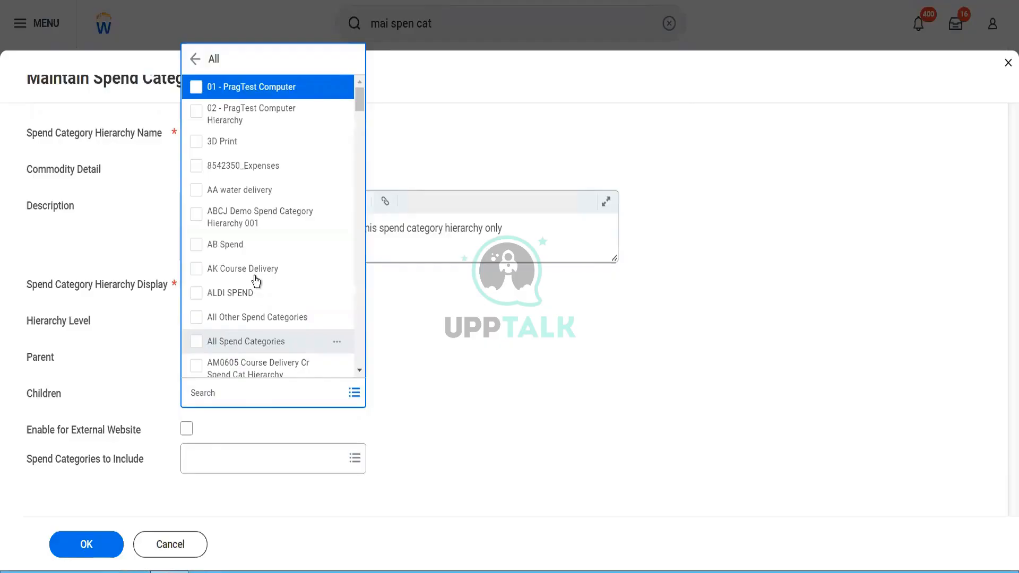
click(338, 167)
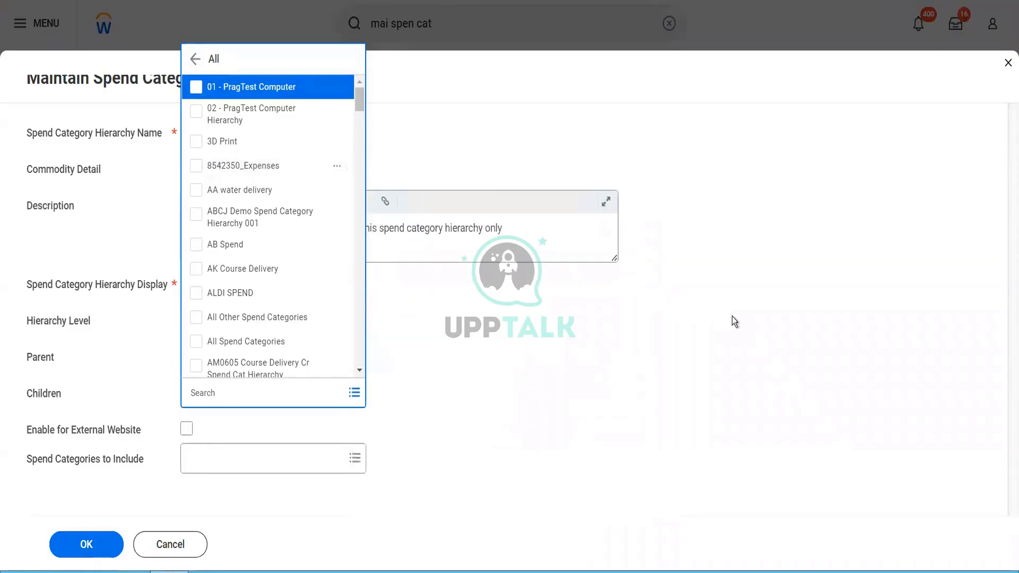
click(732, 317)
click(293, 130)
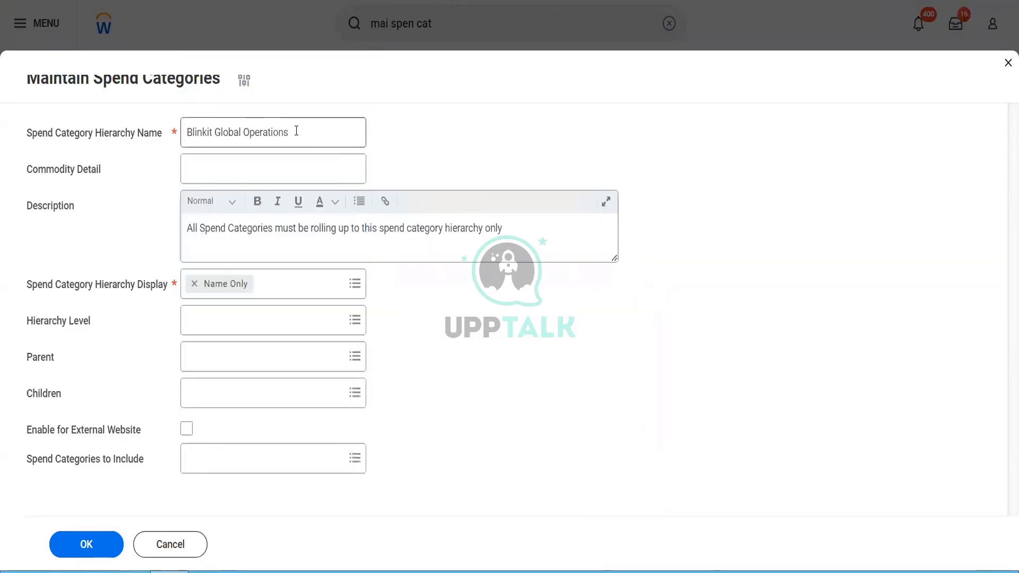
drag(289, 132, 185, 126)
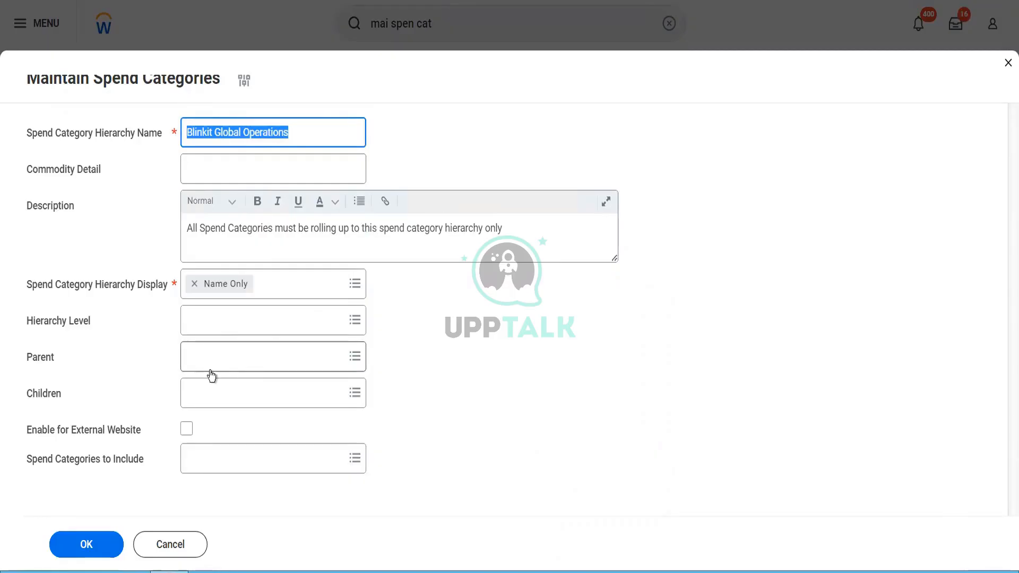
Step: Search 'blinkit' and include Blinkit Security Guard Payments in the hierarchy
click(199, 467)
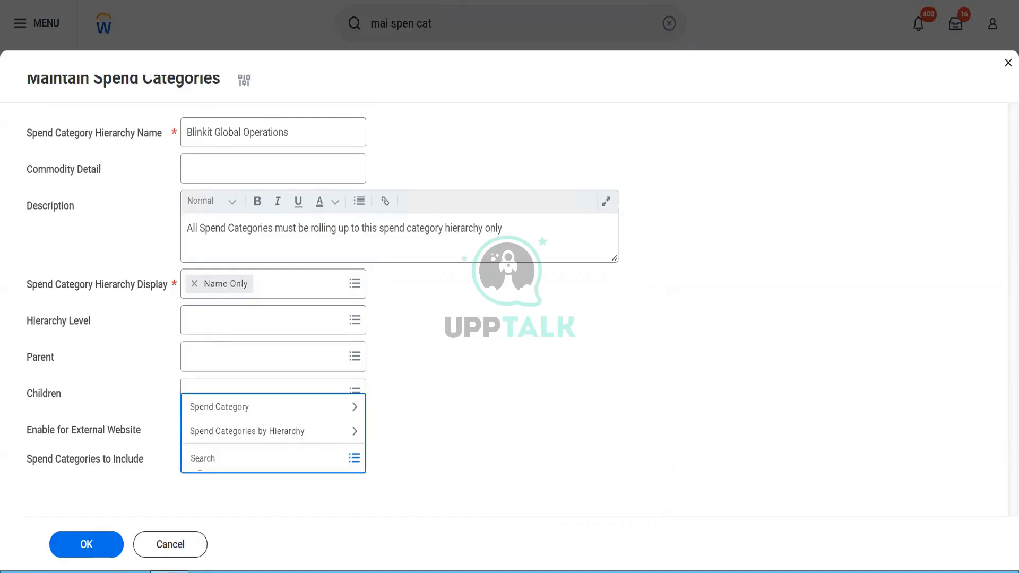
text(blinkit)
key(Return)
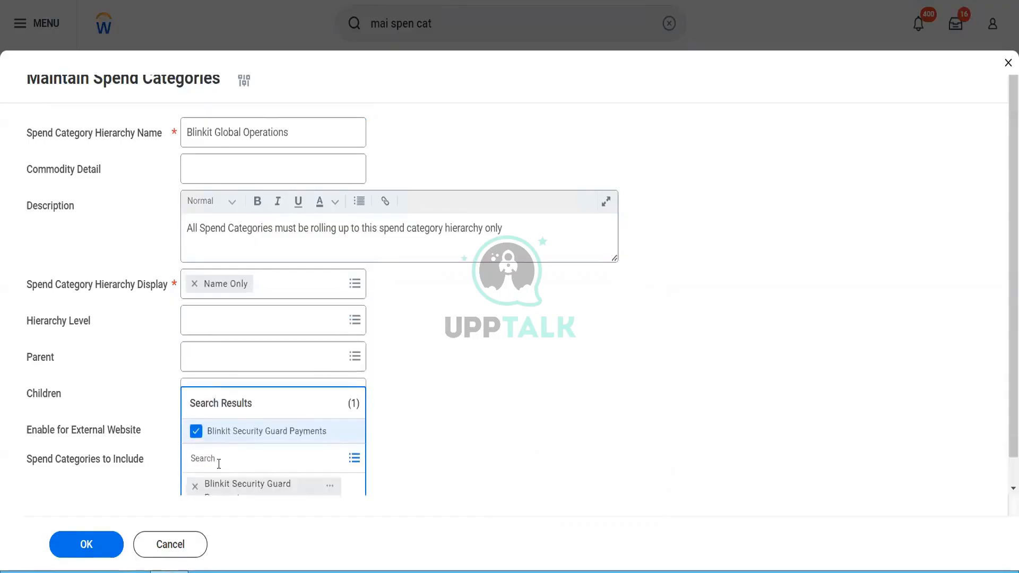
click(355, 461)
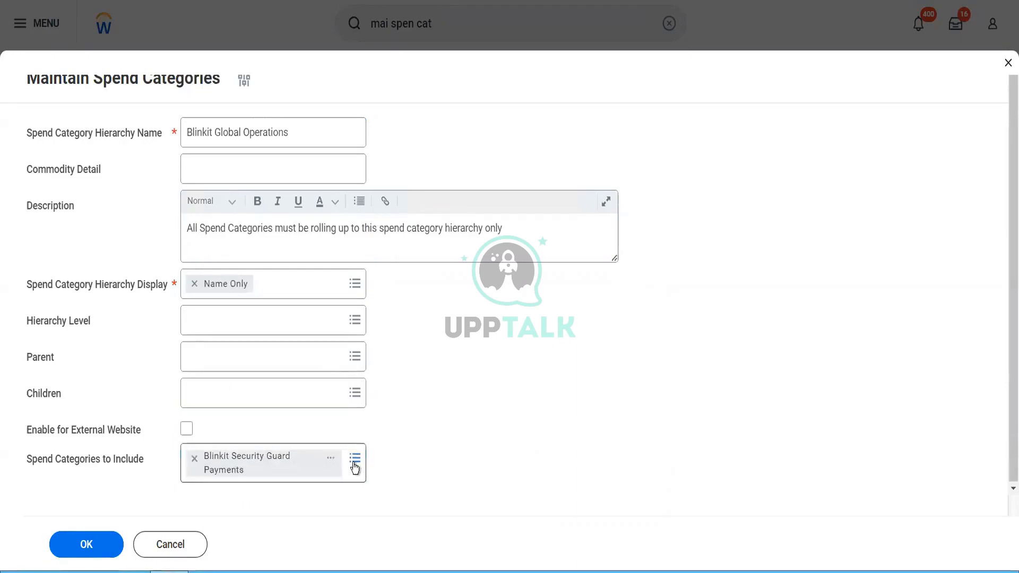
Step: Add ABCJ Printing, 8542350 Marketing/Advertising, 3D Printing/Filament, 1121 Training Asset/Furniture/ERP Softwares, and submit
click(354, 464)
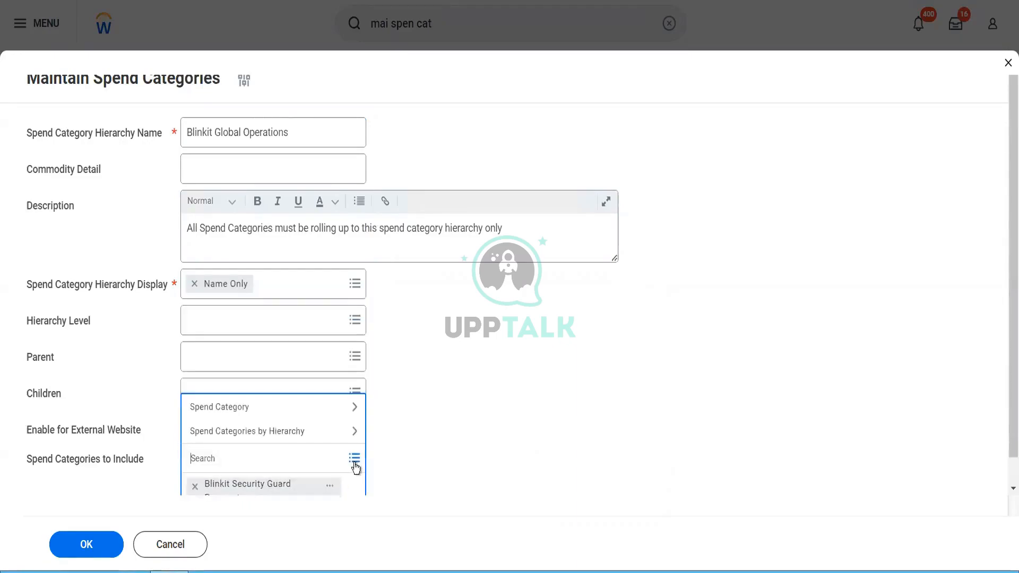
click(264, 415)
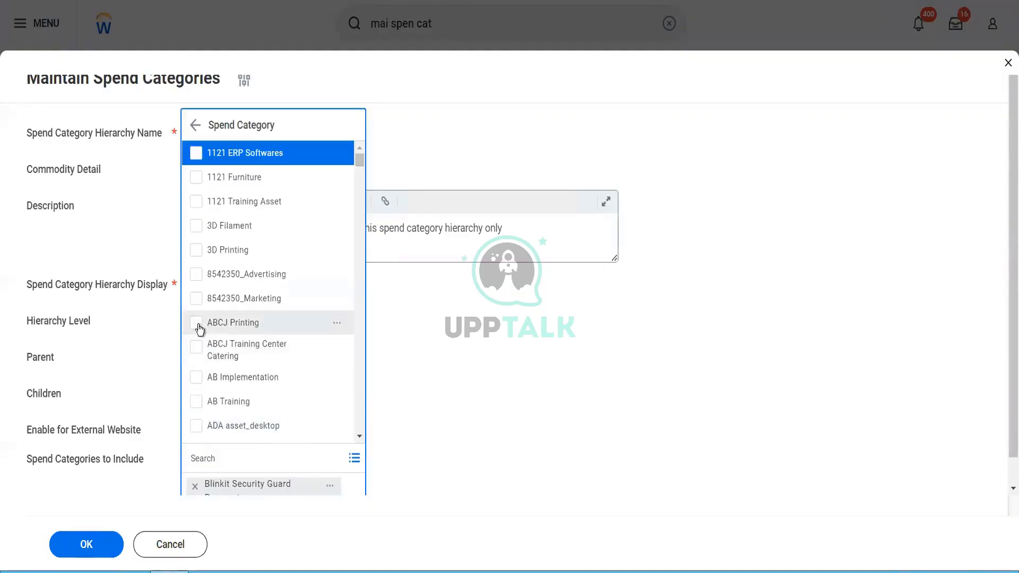
click(199, 317)
click(197, 297)
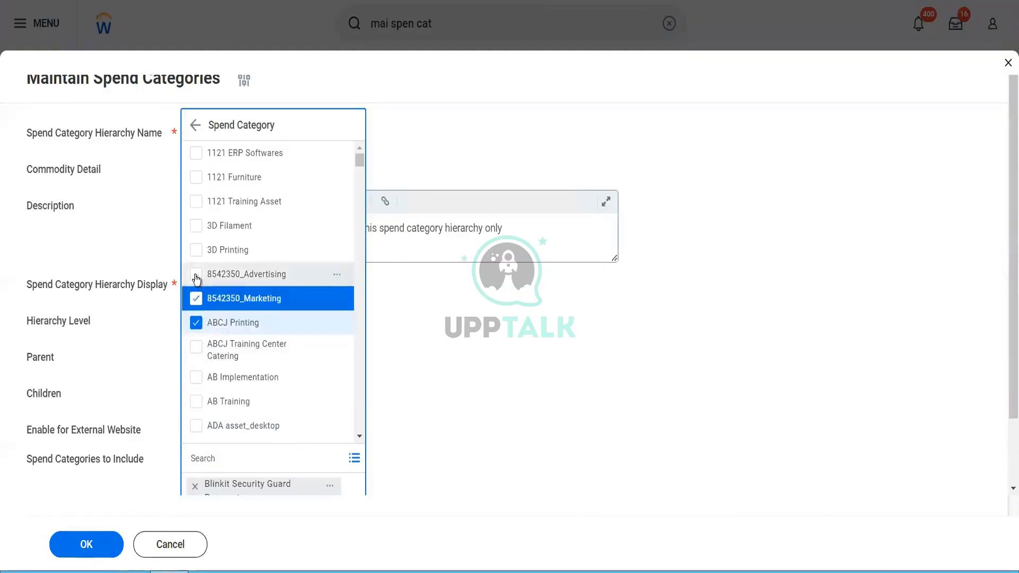
click(196, 263)
click(197, 245)
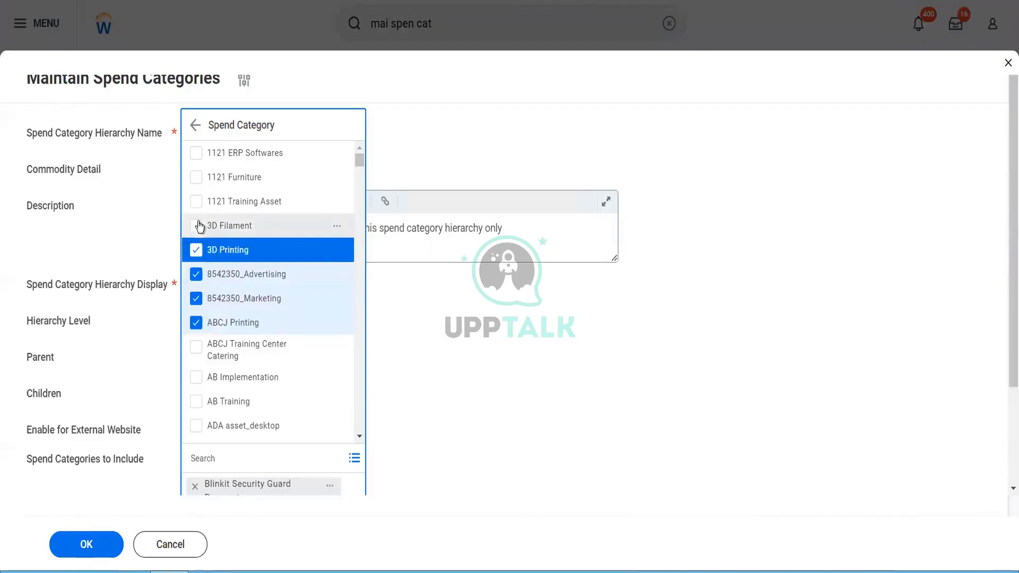
click(197, 222)
click(196, 200)
click(196, 176)
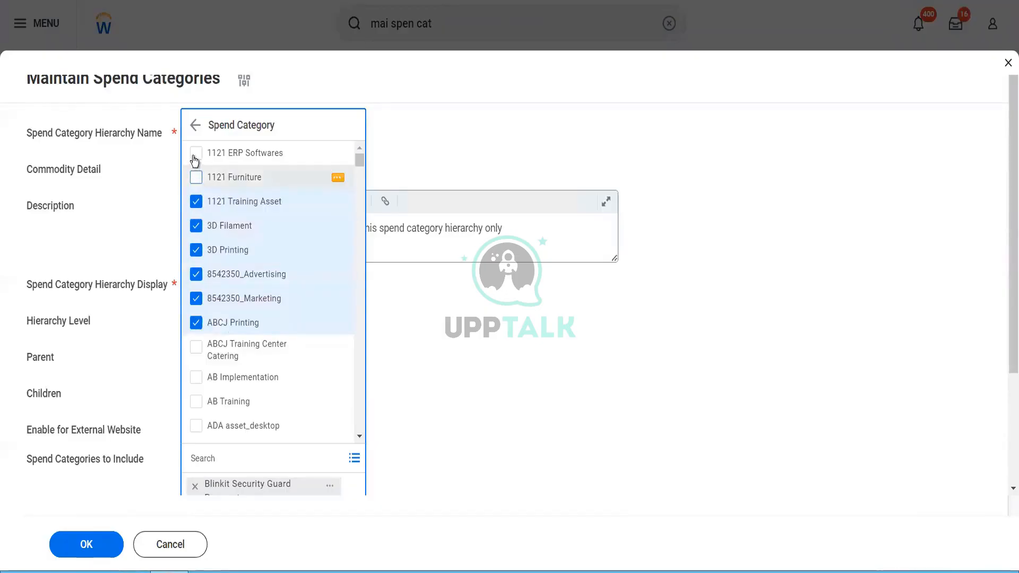
click(196, 401)
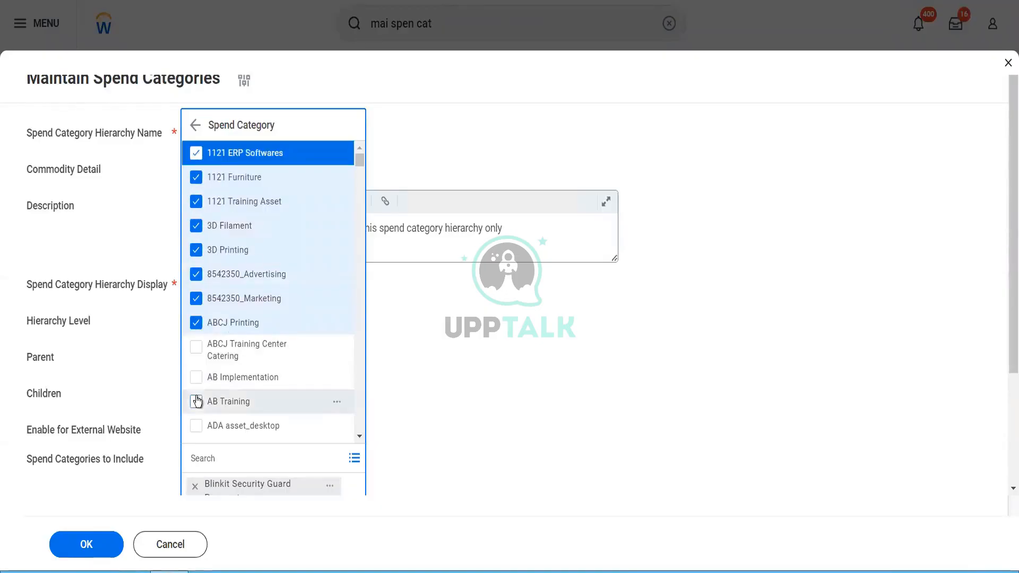
click(94, 552)
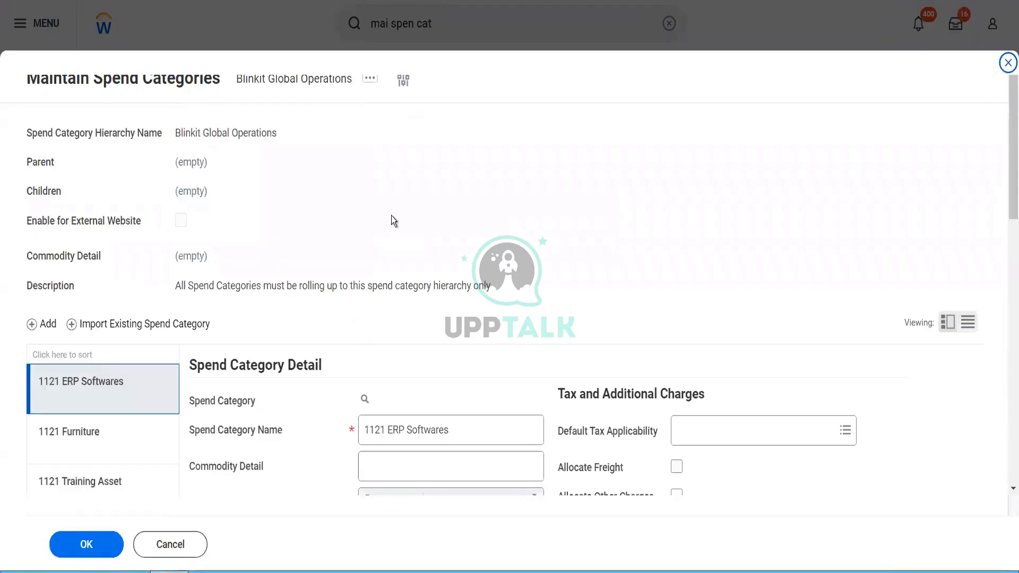
Step: Finish the hierarchy and open Blinkit Global Operations details from the Navigate Spend Category Hierarchy chart
click(97, 545)
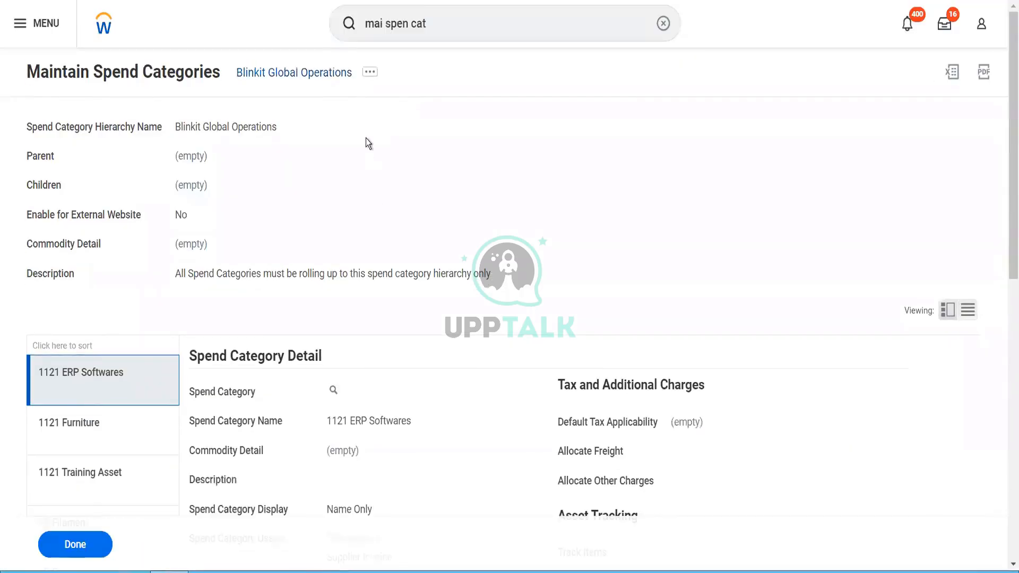
click(371, 75)
mouse_move(475, 132)
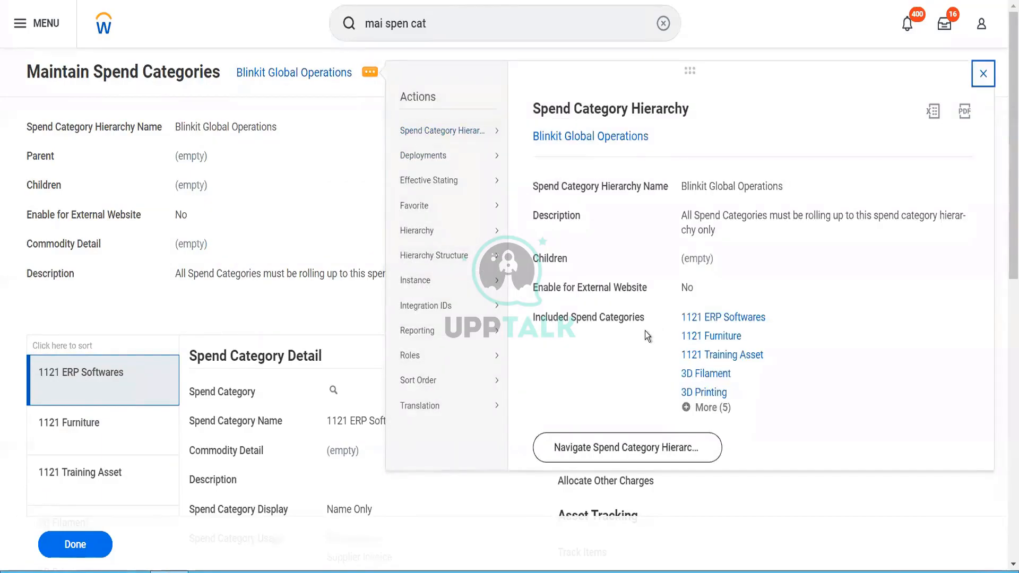
scroll(645, 330, down, 2)
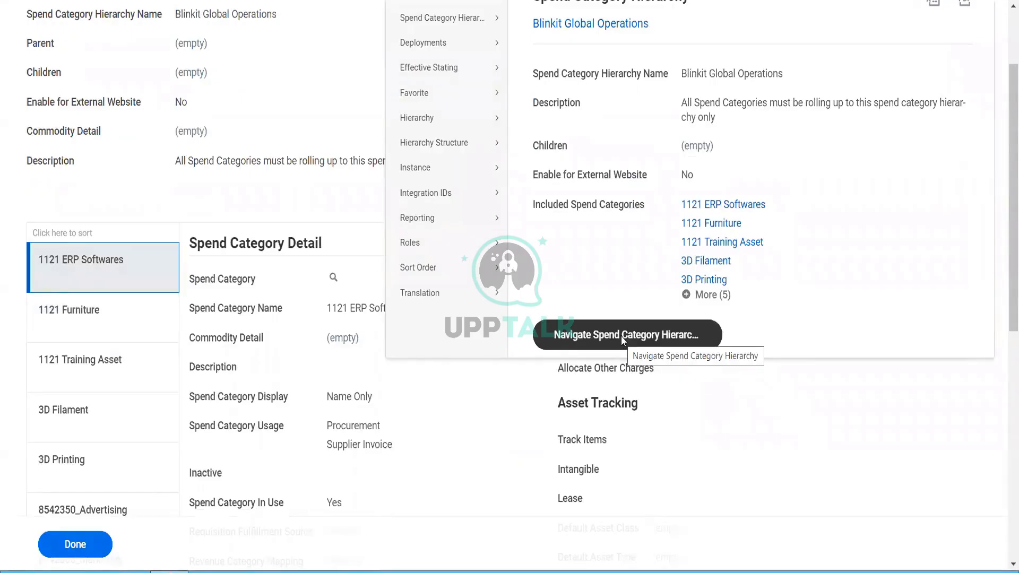
click(626, 332)
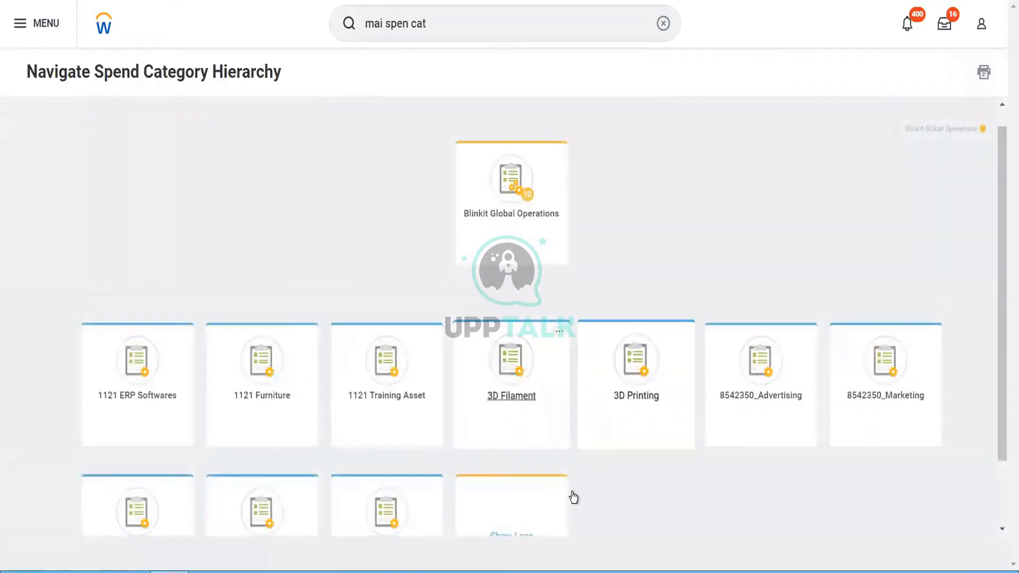
click(527, 241)
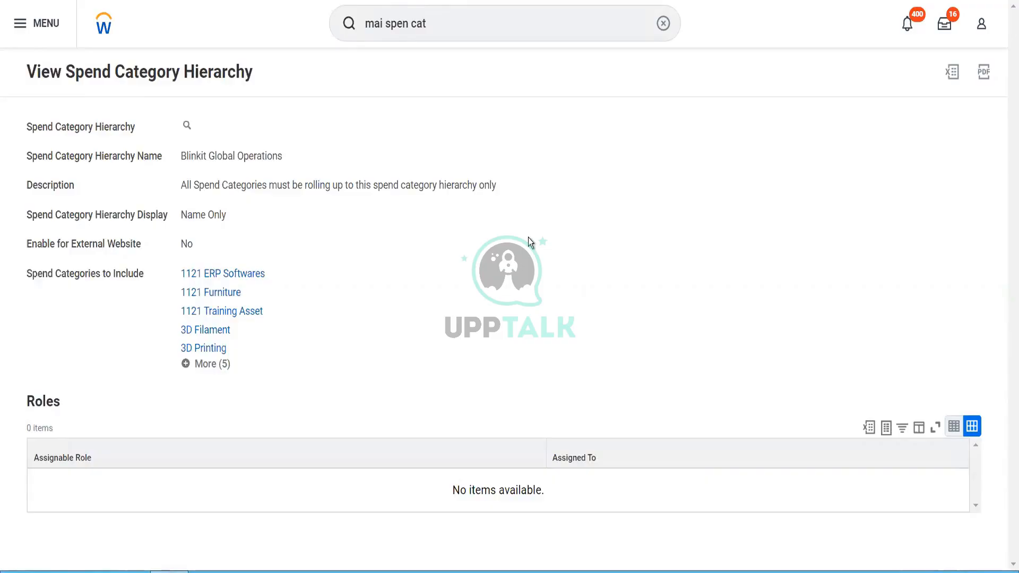
click(442, 25)
drag(443, 25, 349, 35)
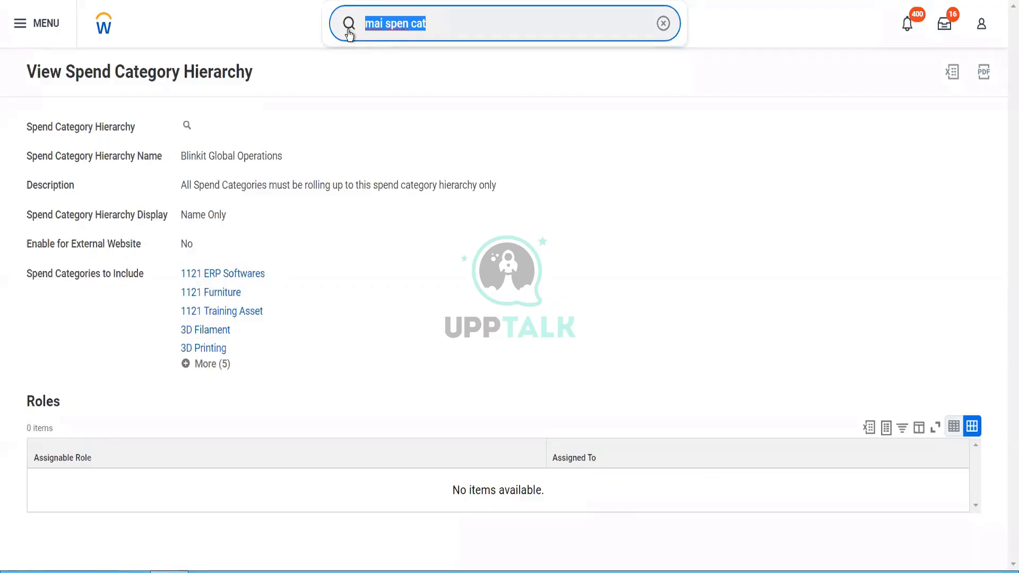
Step: Search 'cr purch item' and start the Create Purchase Item task
text(cr)
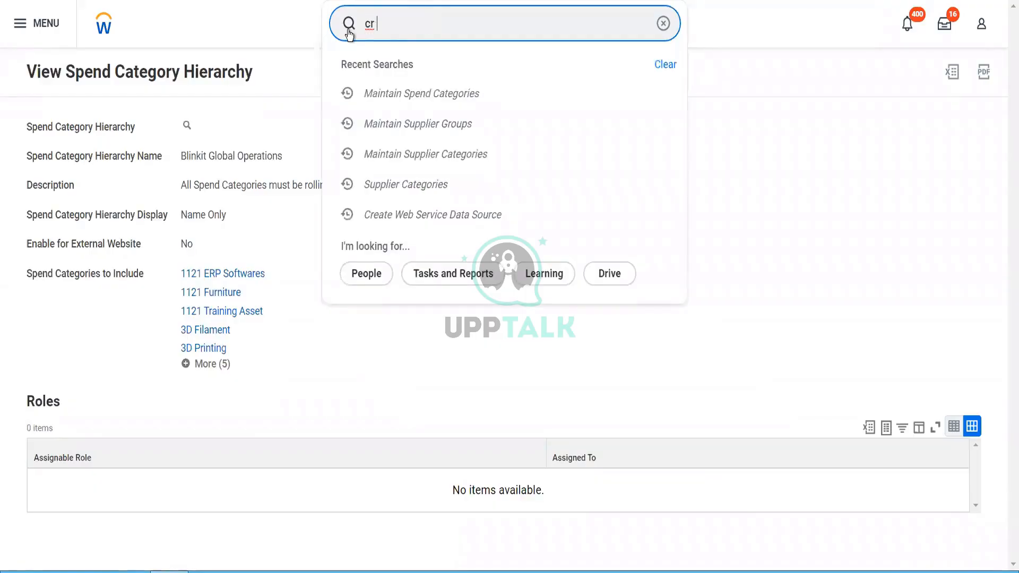
text( purch item)
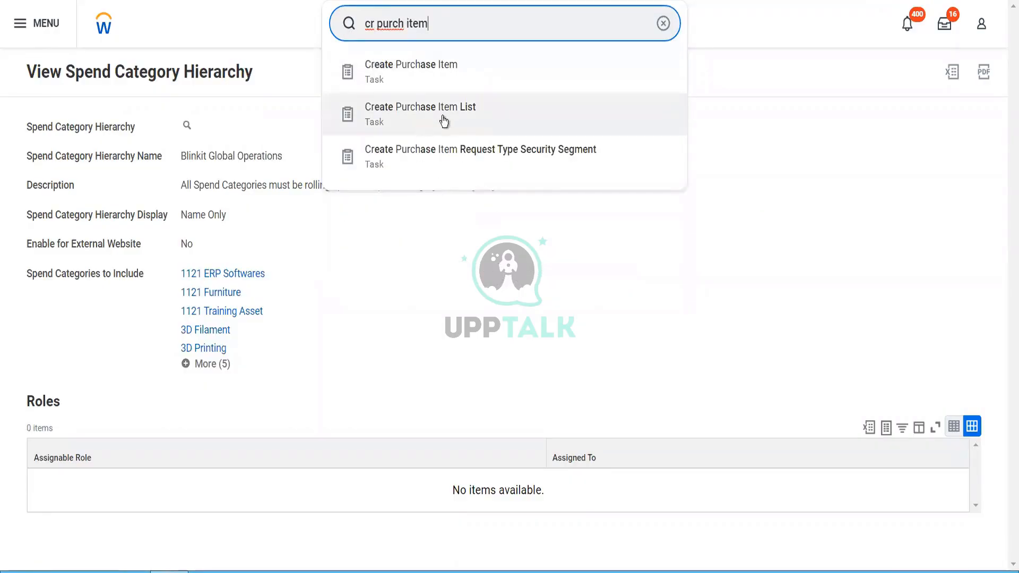
click(423, 79)
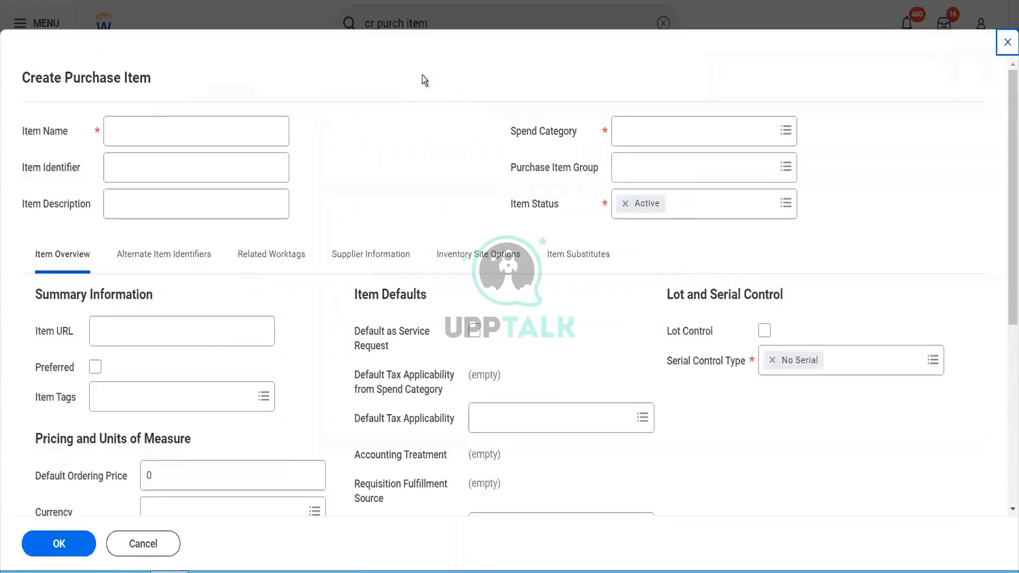
Step: Enter 'Plastic Bags' as the item name
click(224, 121)
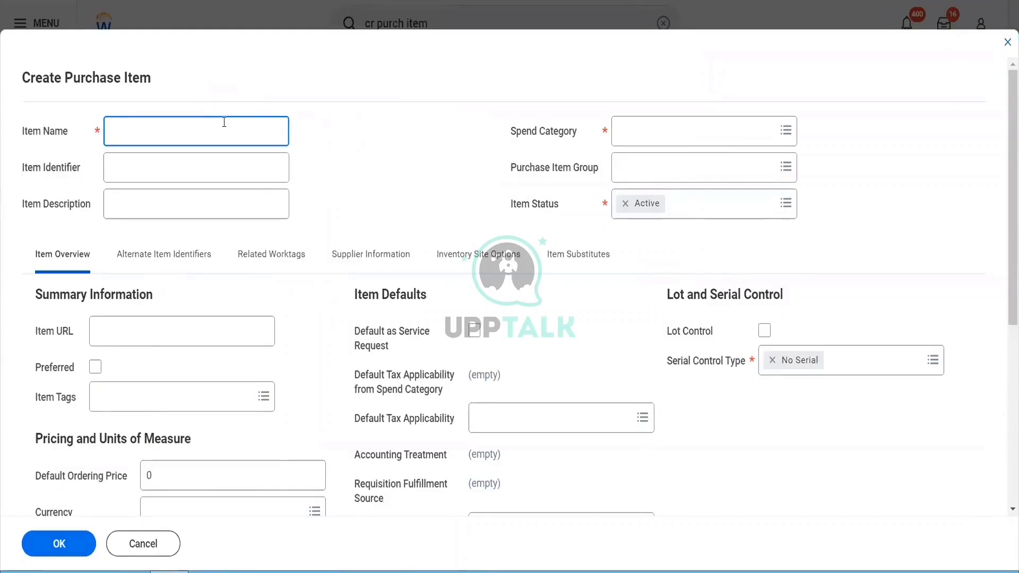
text(Security Guards Payments)
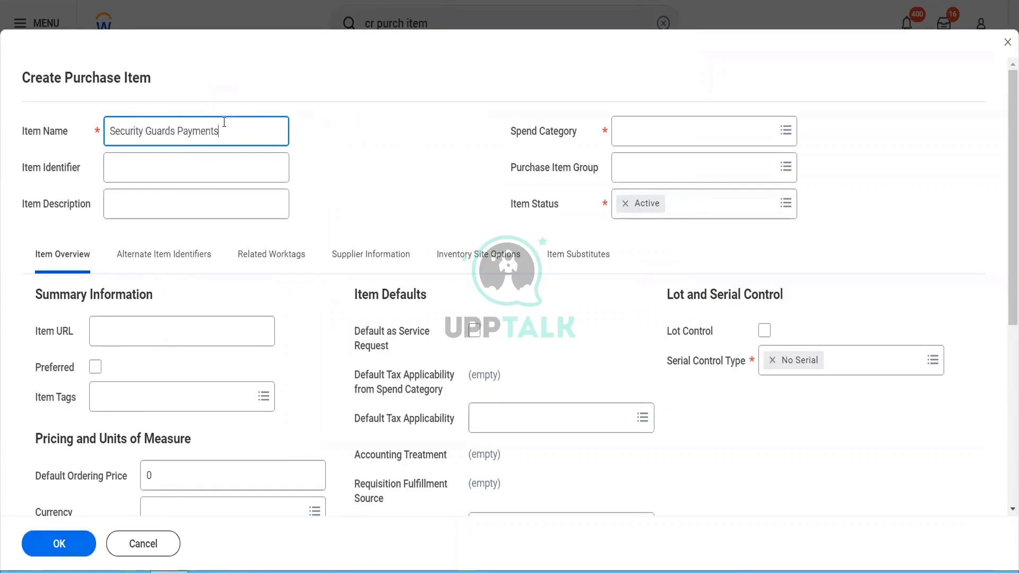
key(BackSpace)
key(BackSpace)
key(BackSpace)
key(BackSpace)
key(BackSpace)
key(BackSpace)
key(BackSpace)
key(BackSpace)
key(BackSpace)
key(BackSpace)
key(BackSpace)
key(BackSpace)
key(BackSpace)
key(BackSpace)
key(BackSpace)
key(BackSpace)
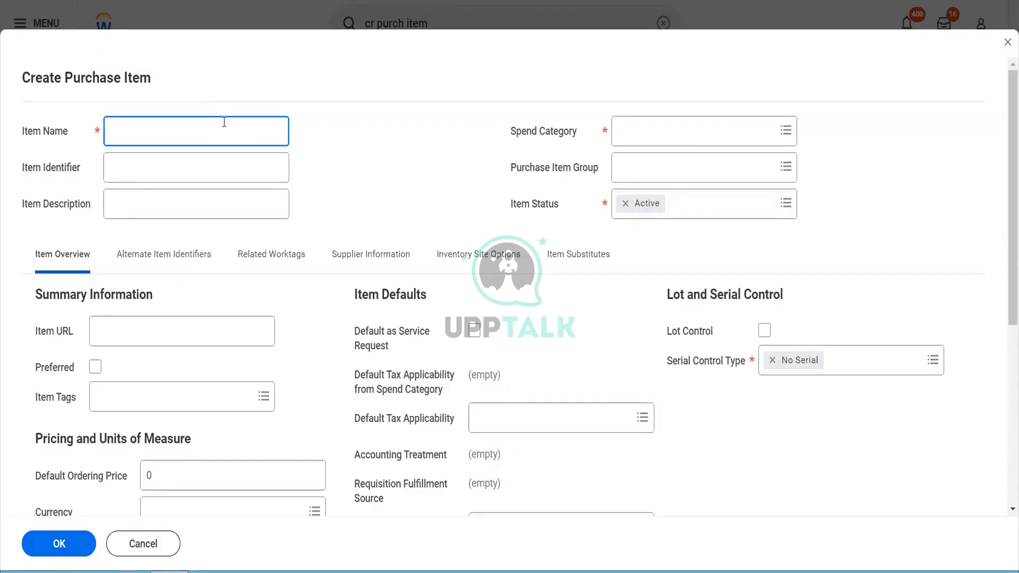
text(B)
key(BackSpace)
text(Plastic Bafs)
key(BackSpace)
key(BackSpace)
text(gs)
Step: Set identifier 'PBDelhi' and describe it as plastic bags delivering groceries to customers
key(Tab)
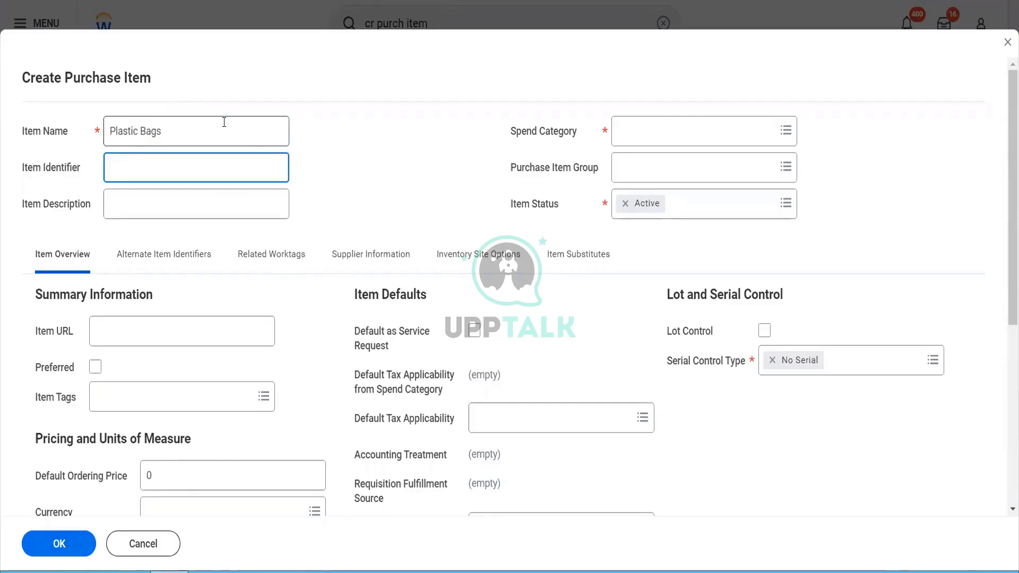
text(PBDelhi)
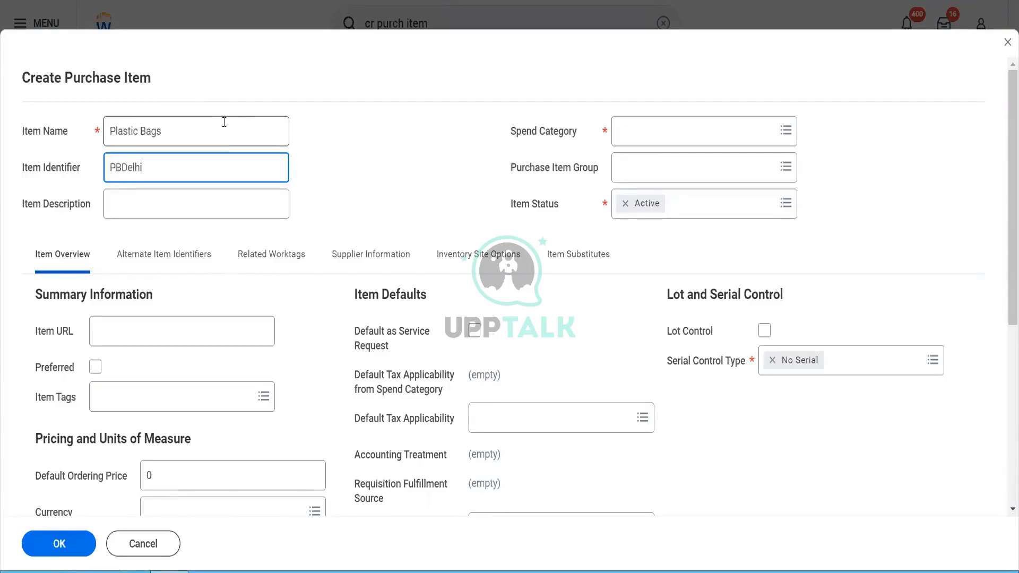
key(Tab)
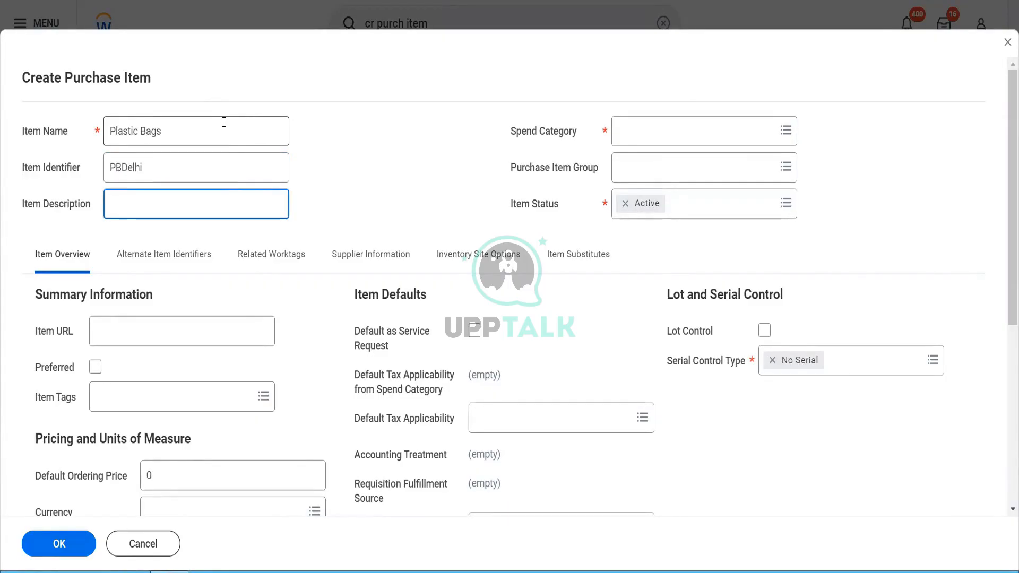
text(Ti)
text(hese are the )
text(plastic ba)
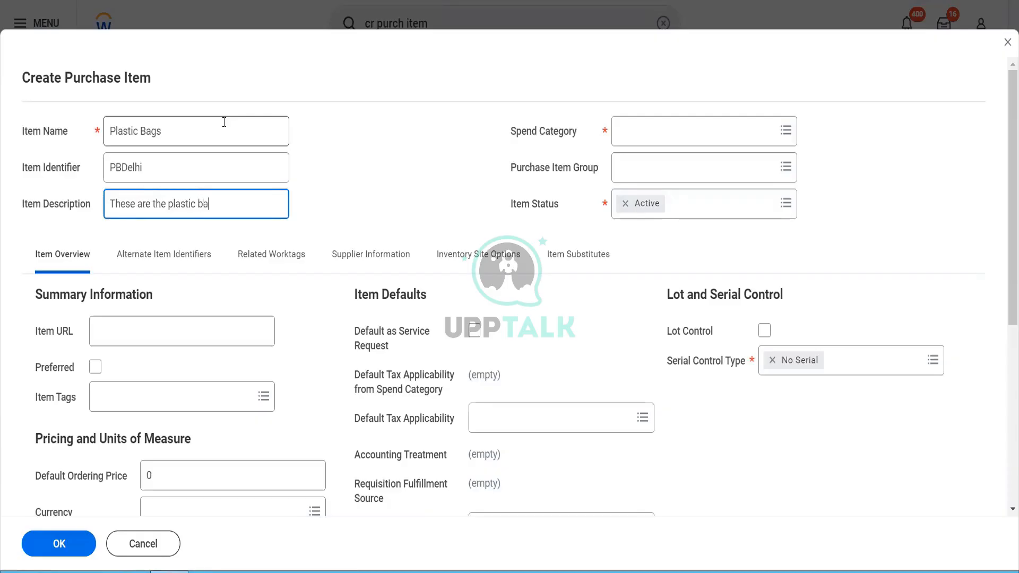
text(gs in which we deliver)
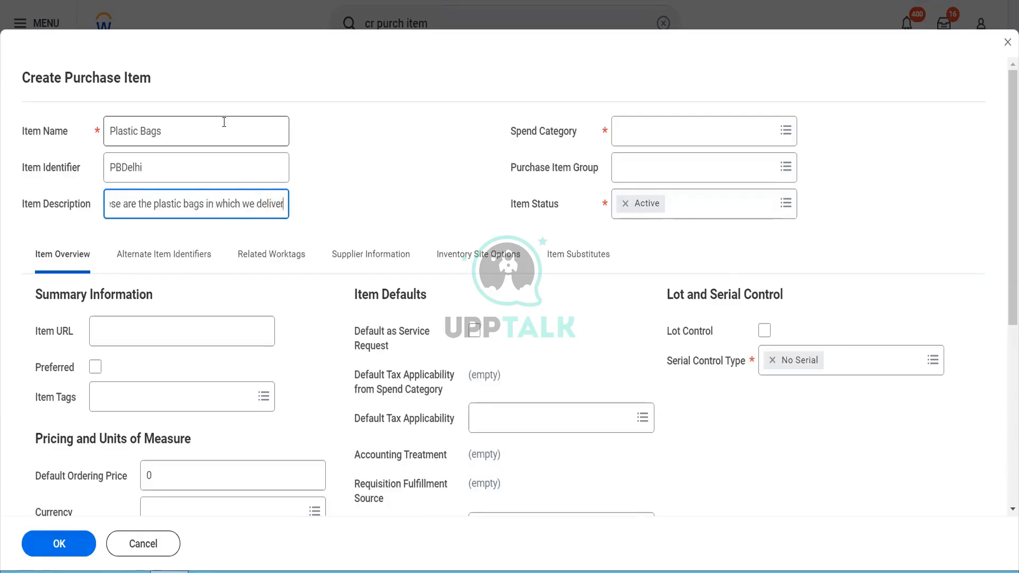
text( gr)
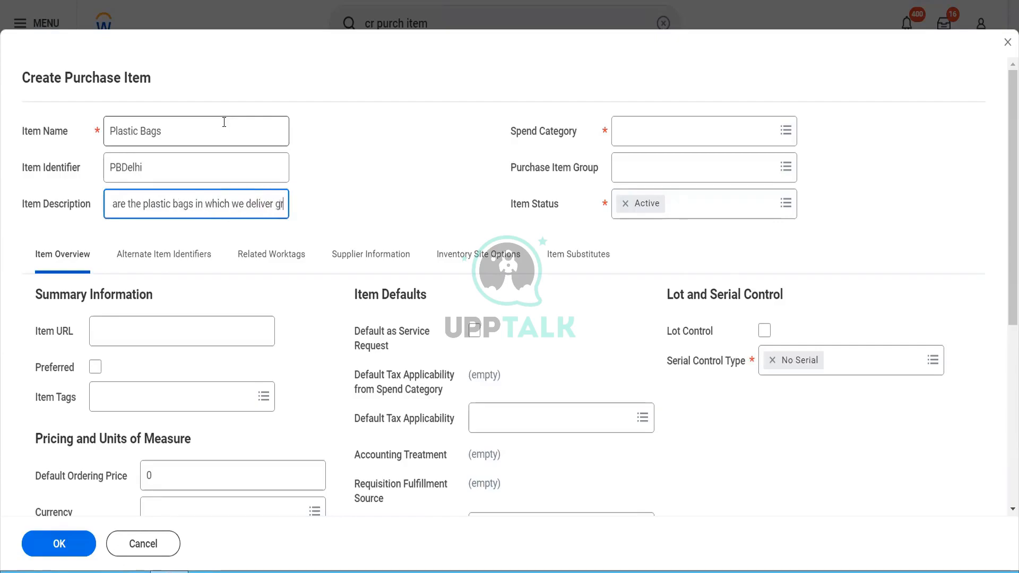
text(oeri)
key(BackSpace)
key(BackSpace)
key(BackSpace)
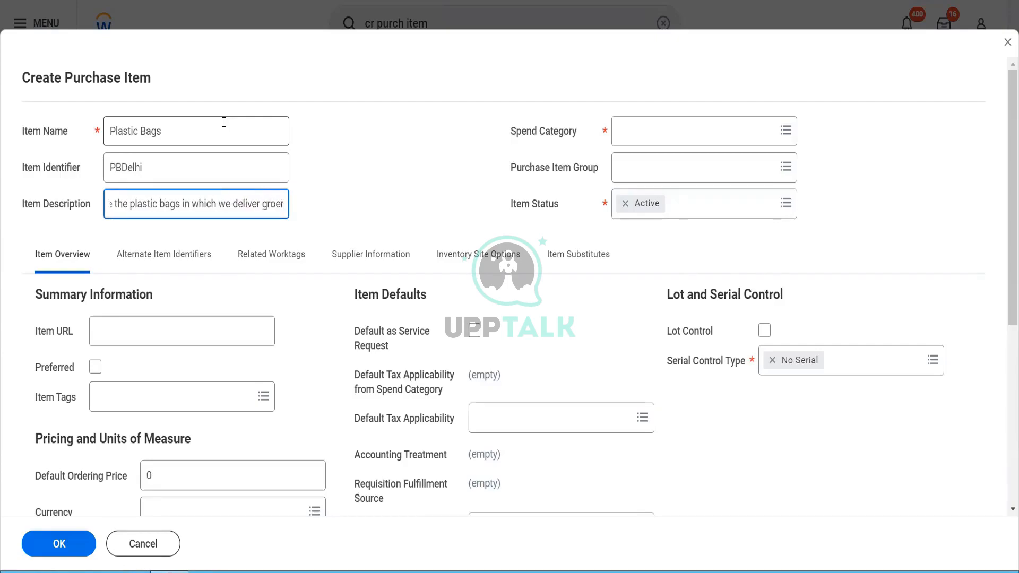
text(ceries)
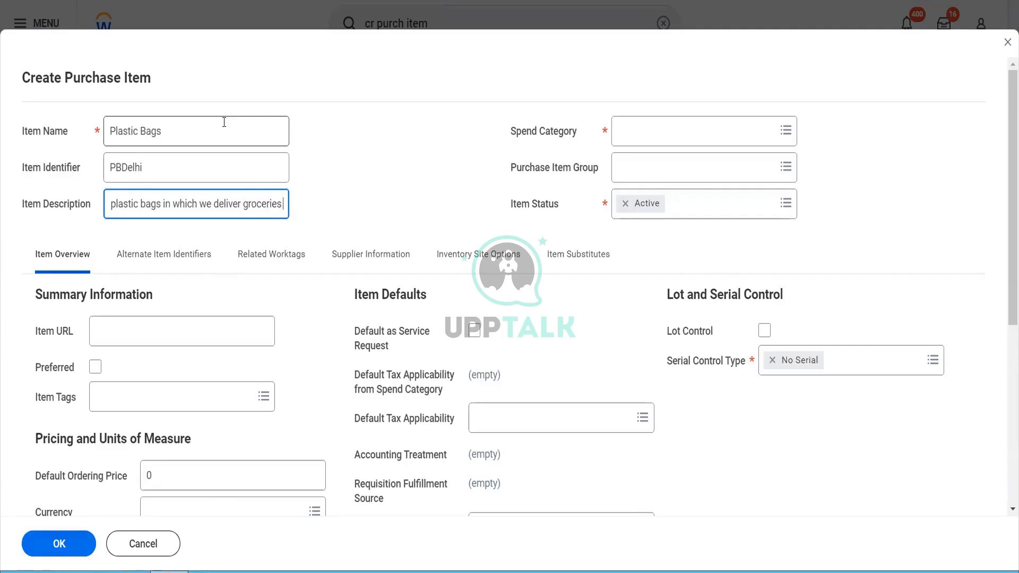
text( to the customers)
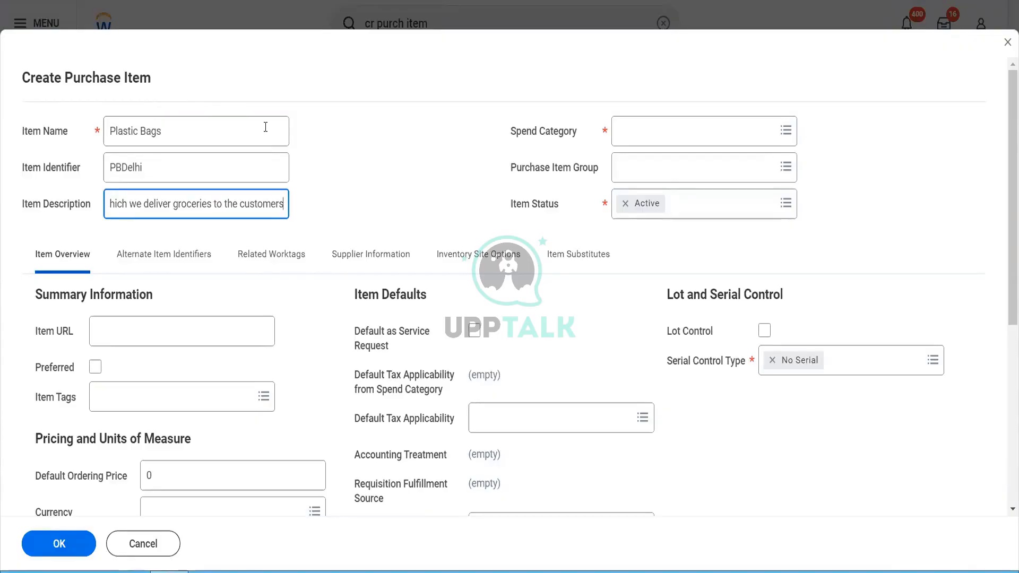
Step: Set spend category to Blinkit Security Guard Payments and mark the item Preferred
click(675, 139)
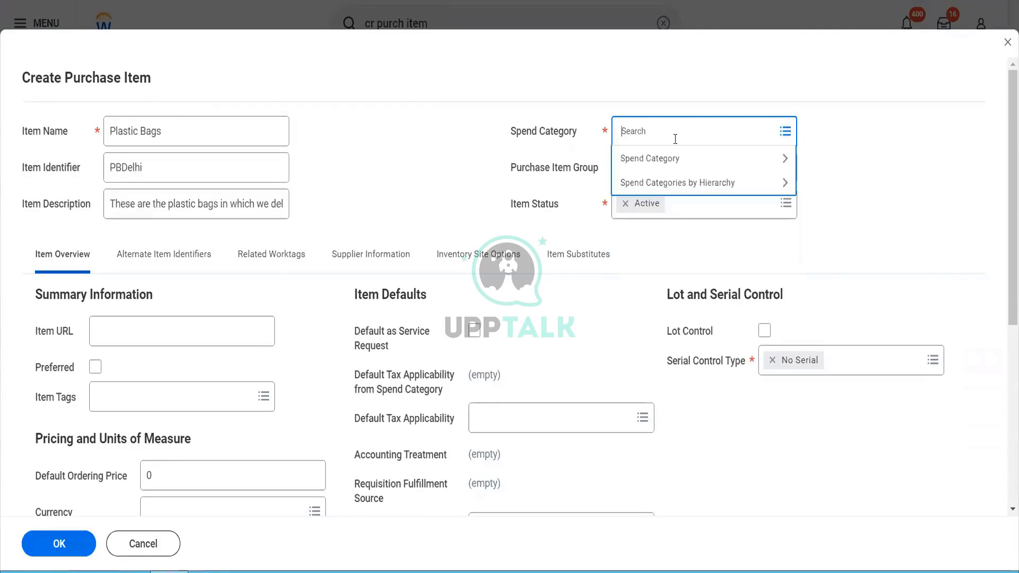
text(blinkit)
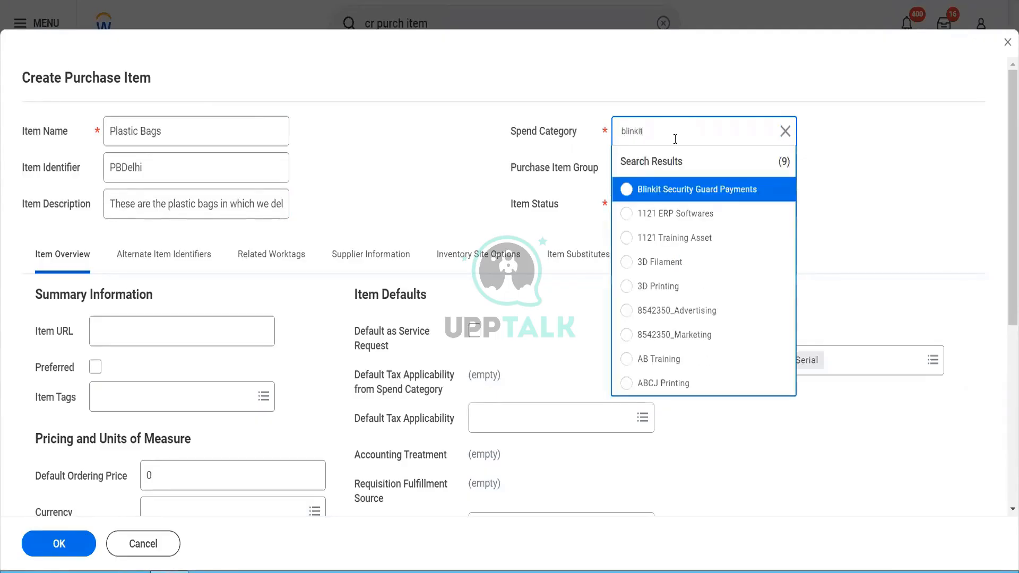
click(678, 191)
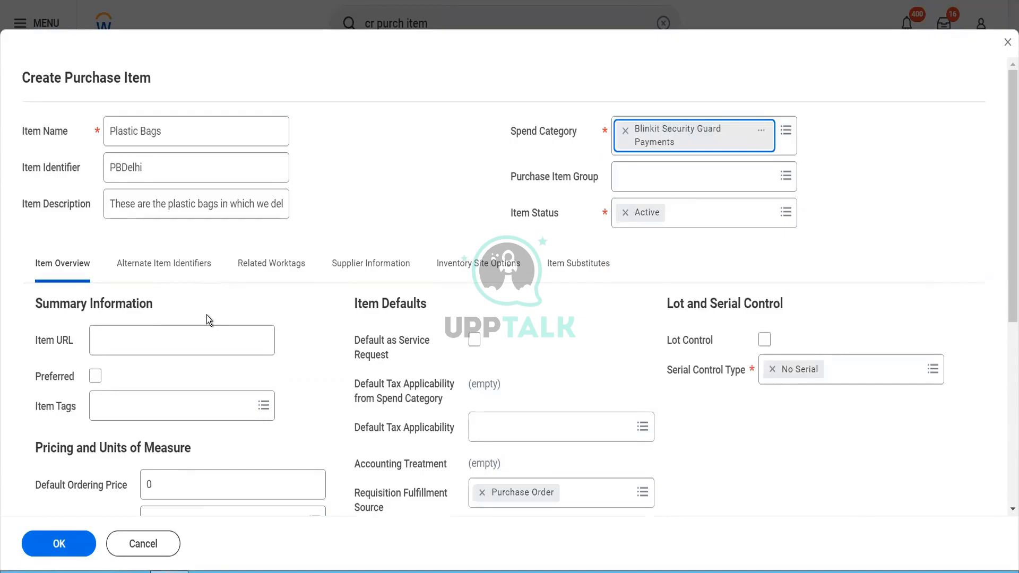
click(175, 343)
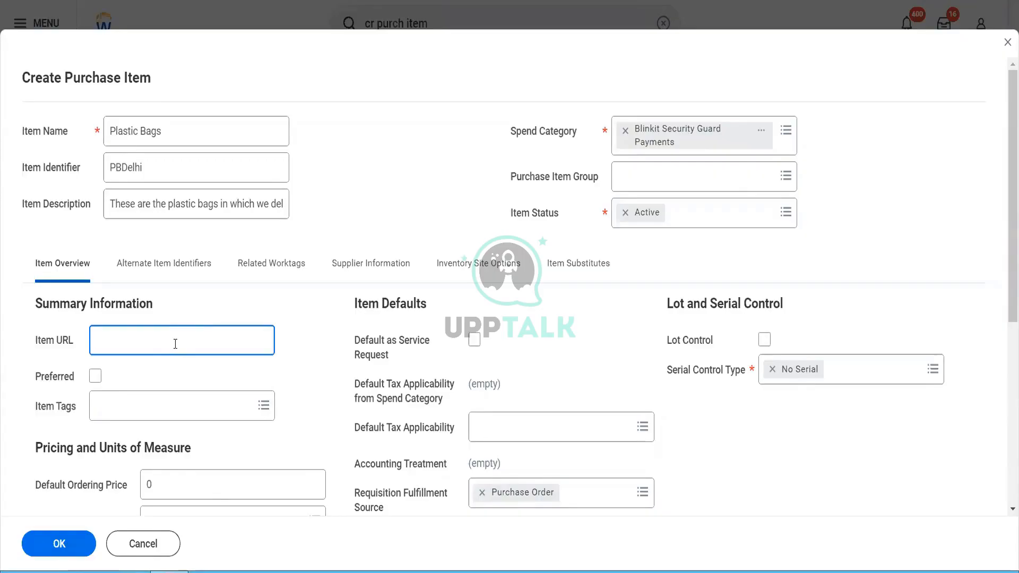
click(92, 382)
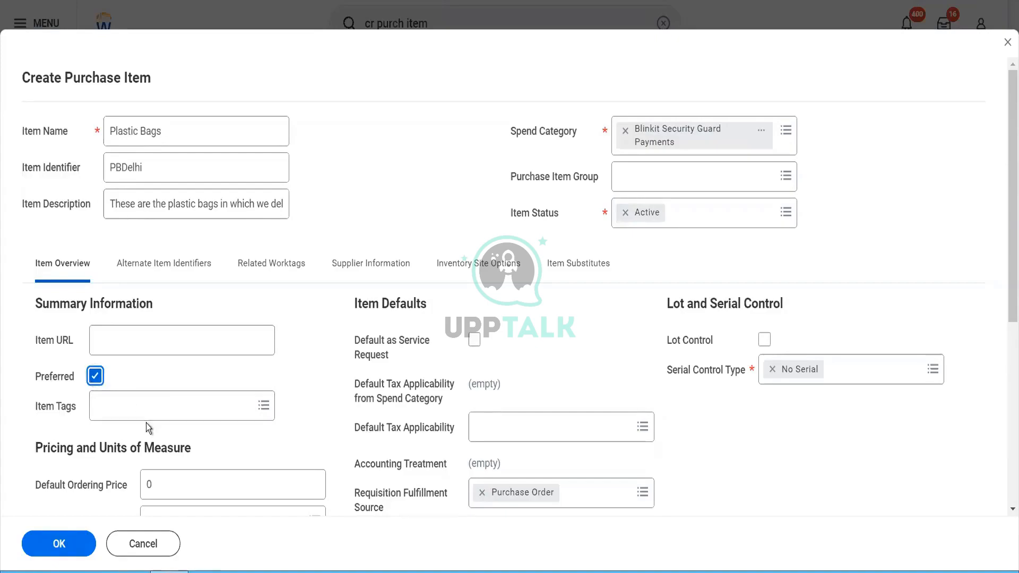
Step: Browse the Item Tags choices and close them without picking a tag
click(158, 402)
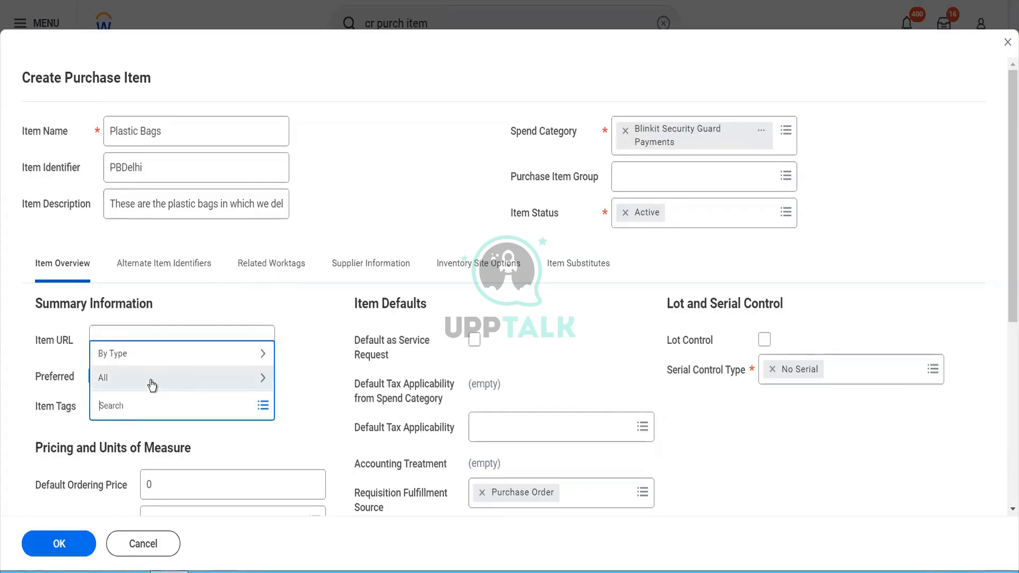
click(151, 381)
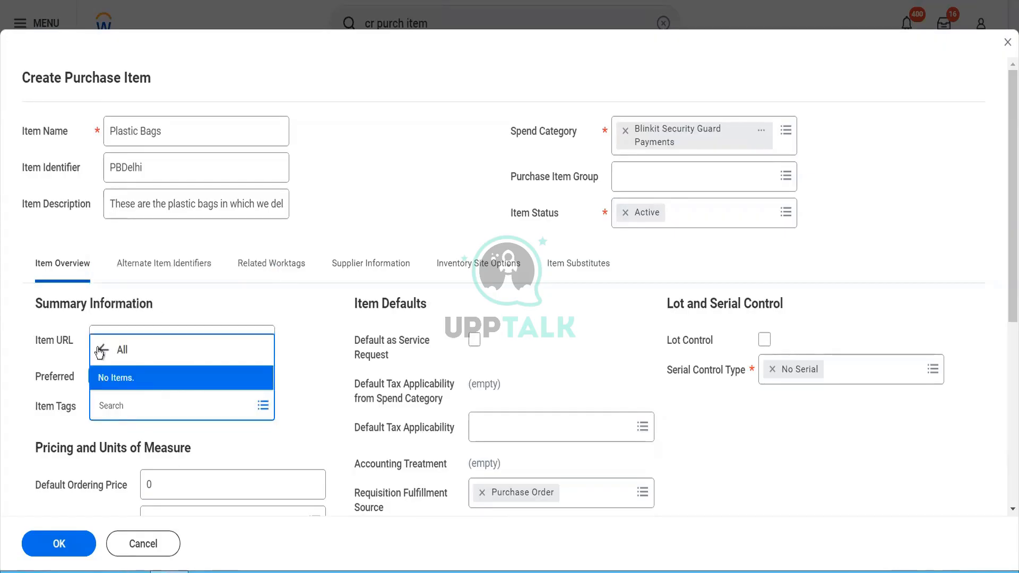
click(104, 350)
click(145, 361)
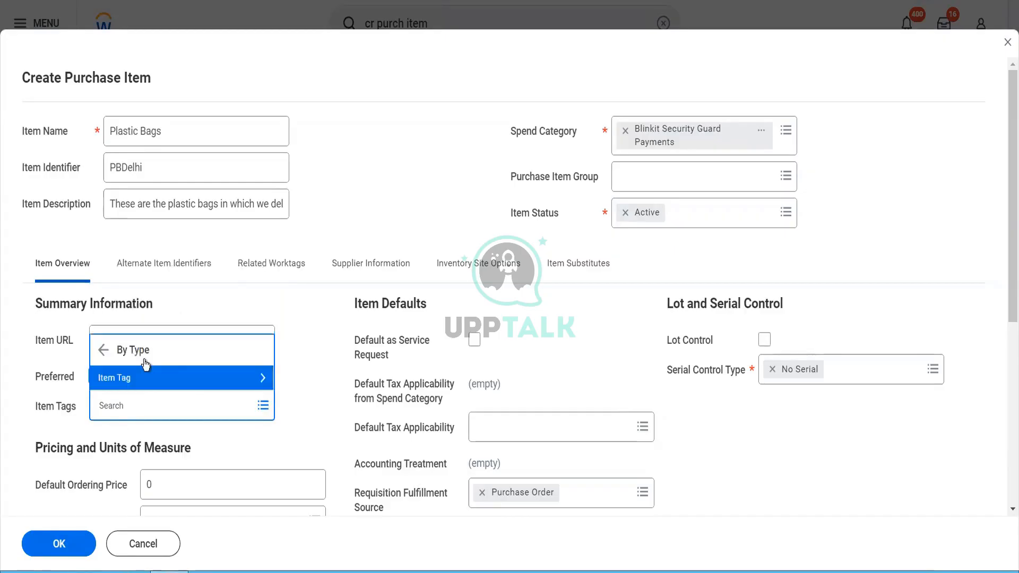
click(317, 166)
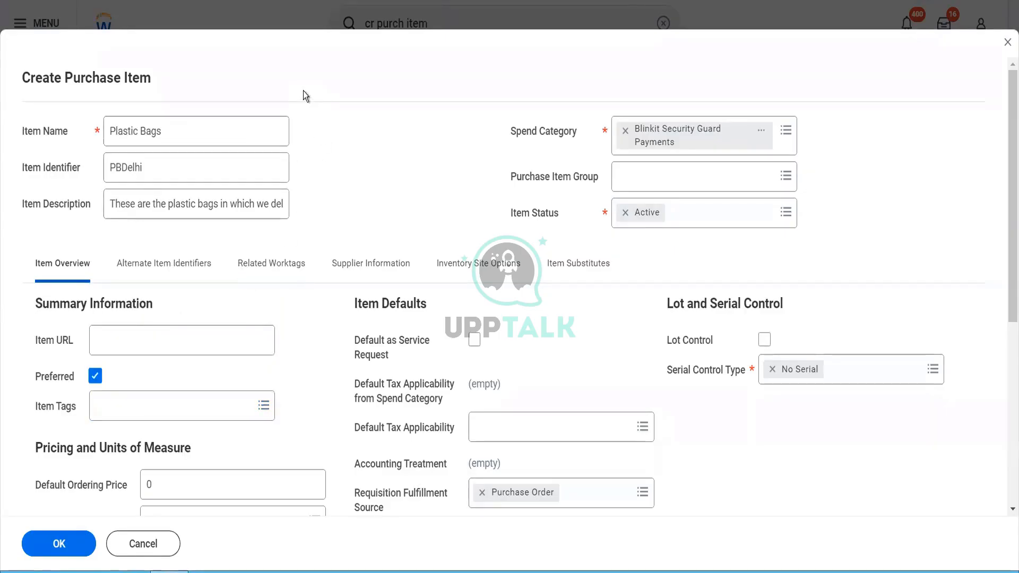
Step: Open the details of the Blinkit Security Guard Payments spend category
click(765, 136)
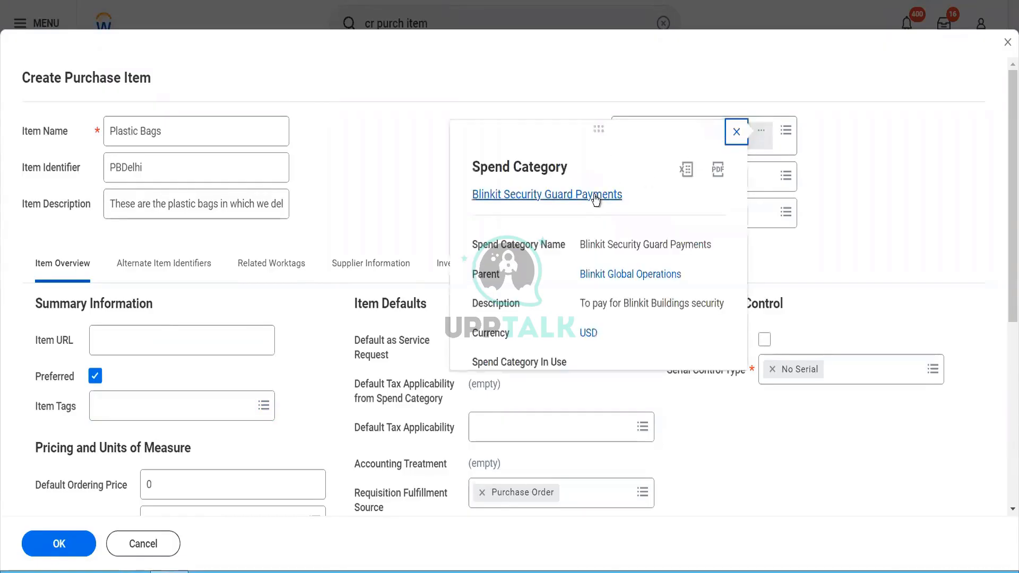
right_click(607, 211)
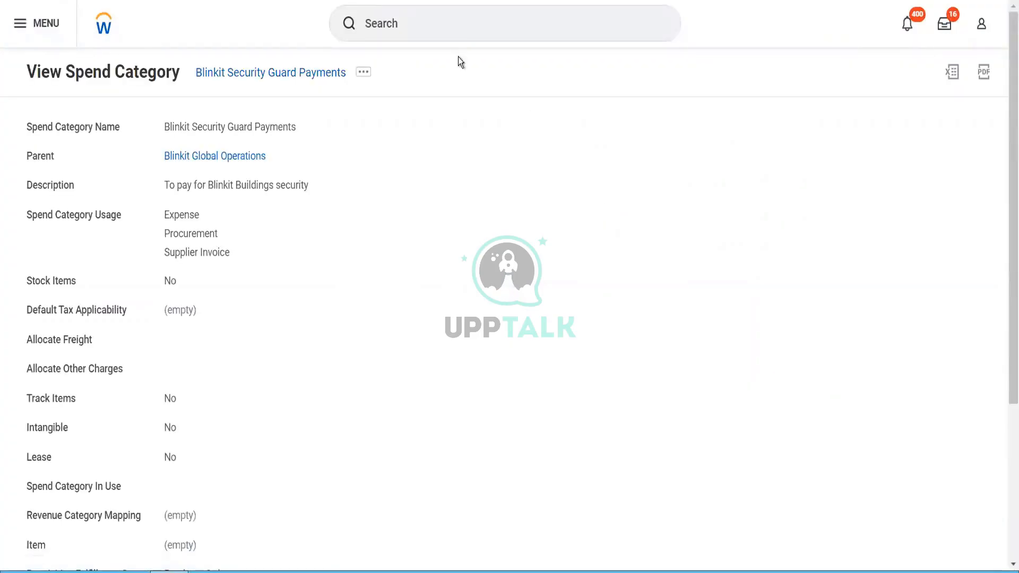
click(447, 24)
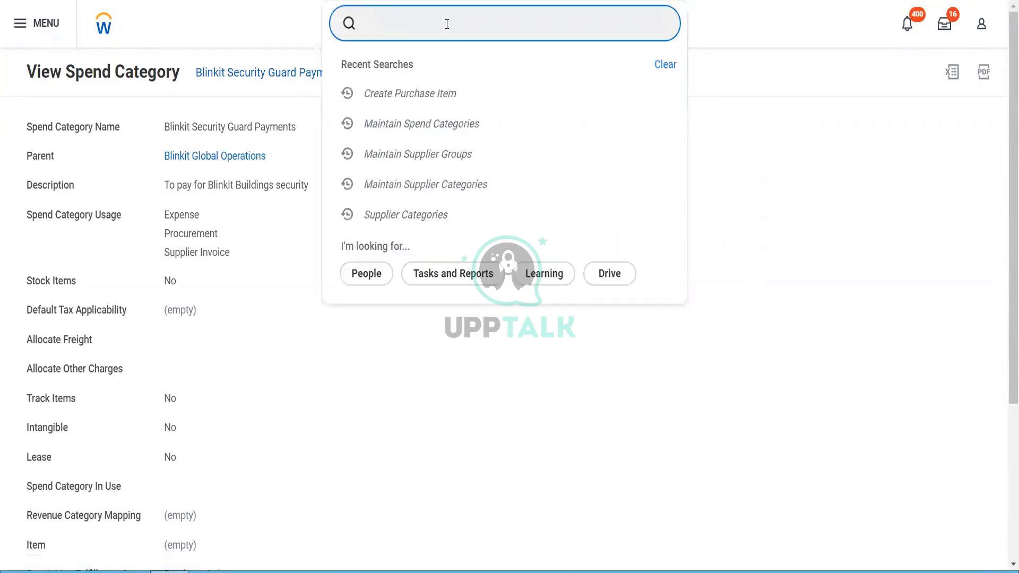
Step: Search for 'item tag' and 'create purchase item tag', finally entering 'view sec for sec item'
text(item tag)
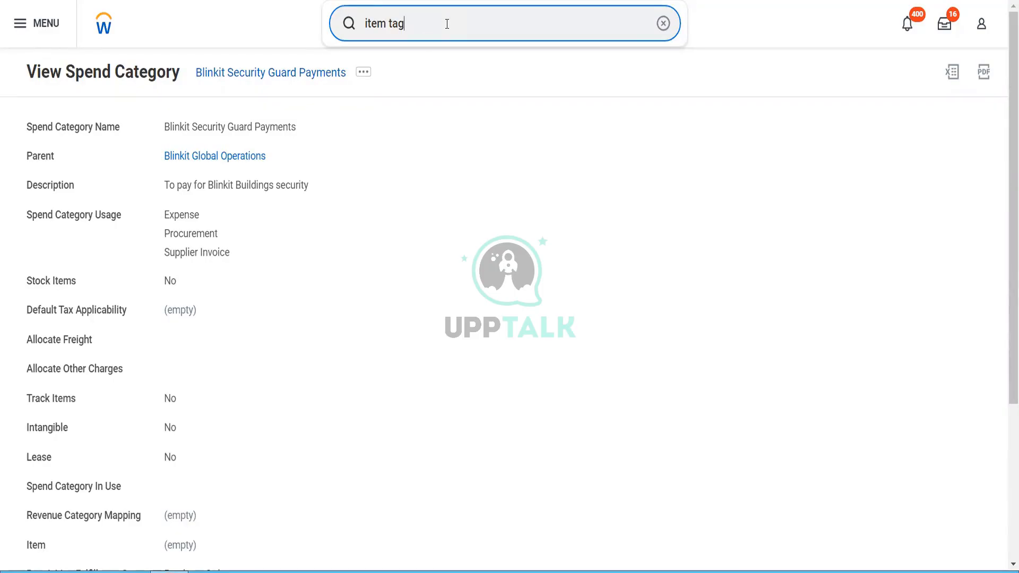
key(BackSpace)
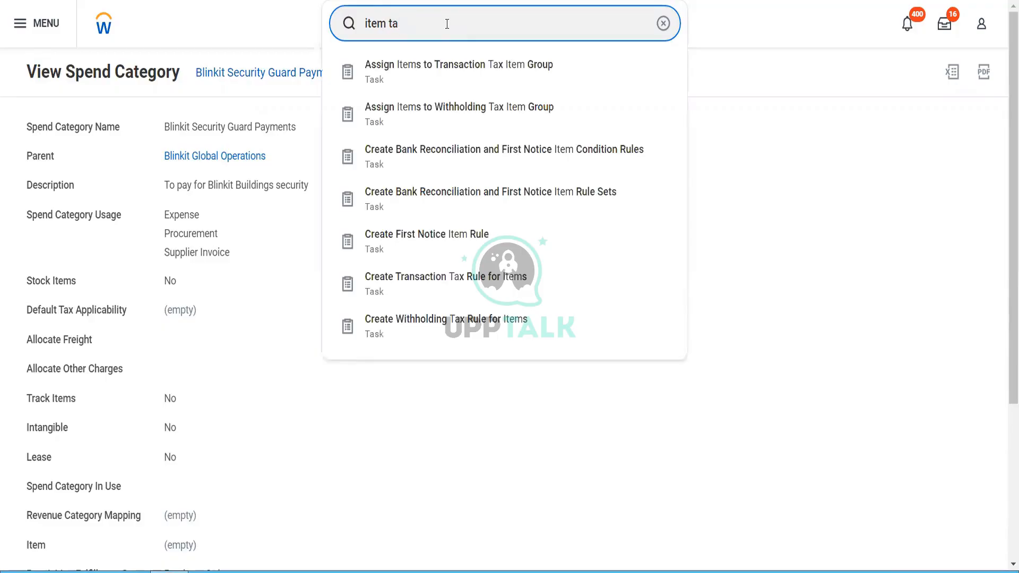
key(BackSpace)
key(BackSpace)
key(BackSpace)
key(BackSpace)
key(BackSpace)
key(BackSpace)
key(BackSpace)
text(create)
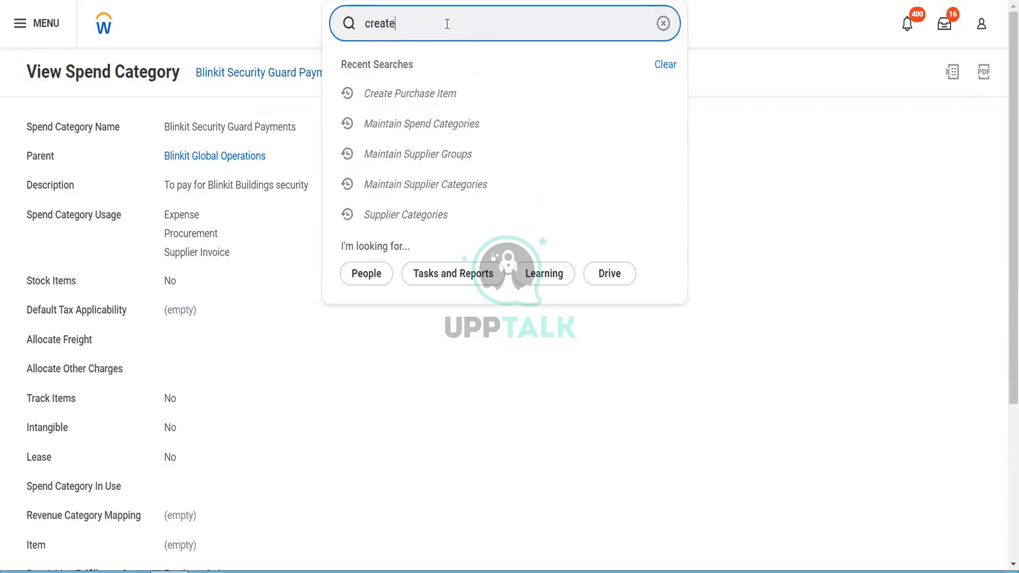
text( purchase item)
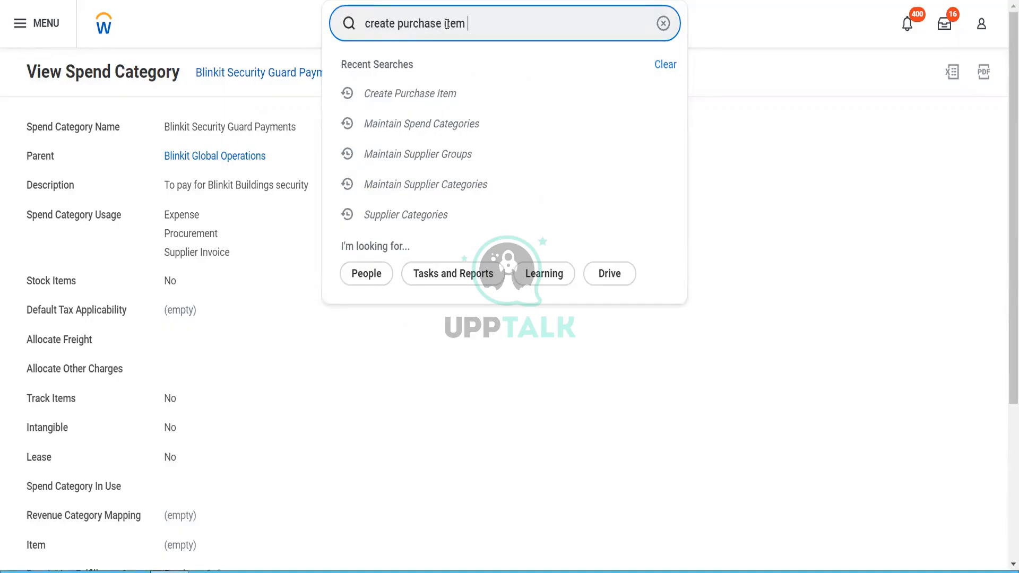
text( tah)
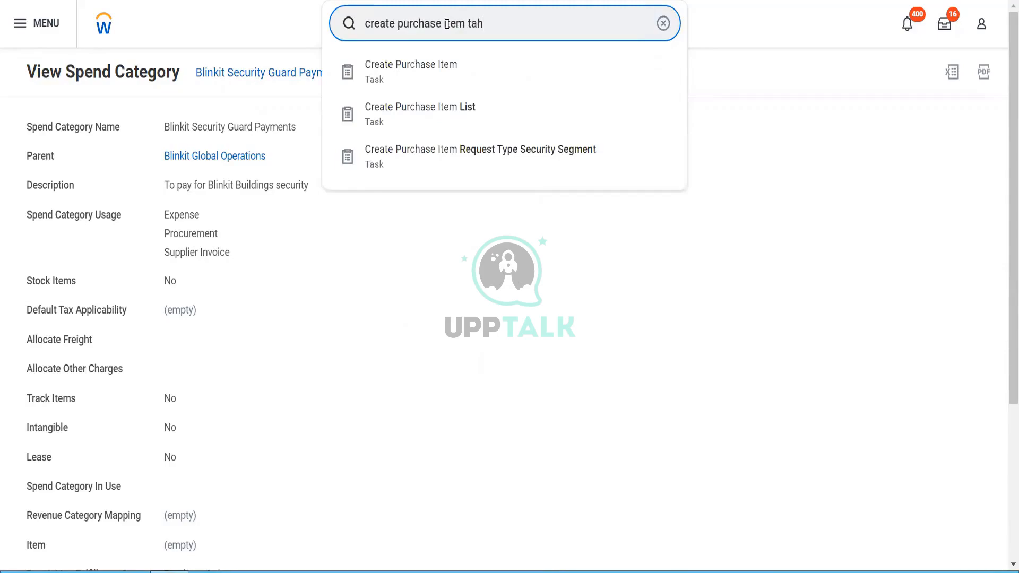
key(BackSpace)
text(g)
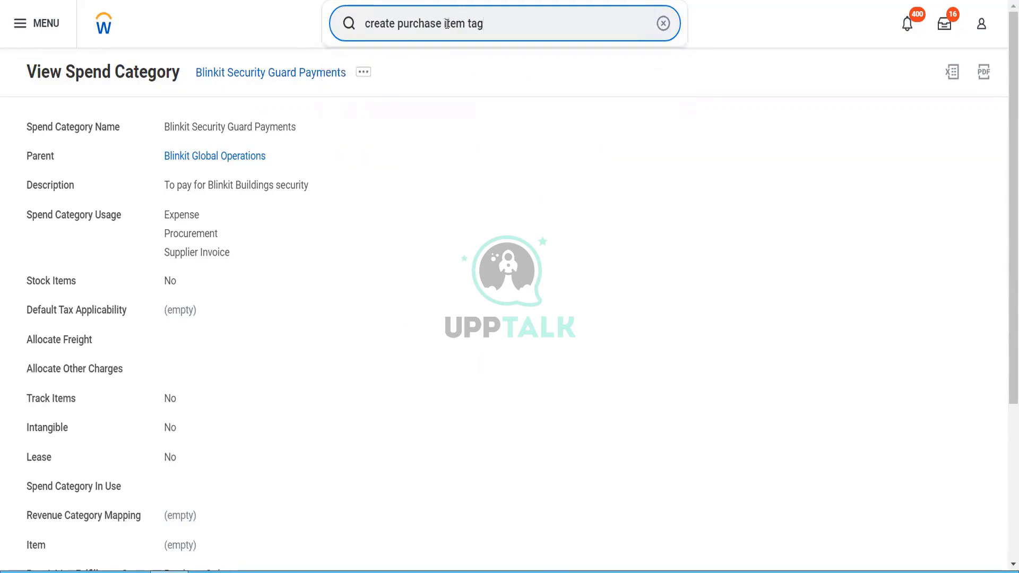
key(BackSpace)
key(BackSpace)
key(BackSpace)
key(BackSpace)
key(BackSpace)
key(BackSpace)
key(BackSpace)
key(BackSpace)
key(BackSpace)
key(BackSpace)
key(BackSpace)
key(BackSpace)
key(BackSpace)
key(BackSpace)
key(BackSpace)
key(BackSpace)
key(BackSpace)
key(BackSpace)
key(BackSpace)
key(BackSpace)
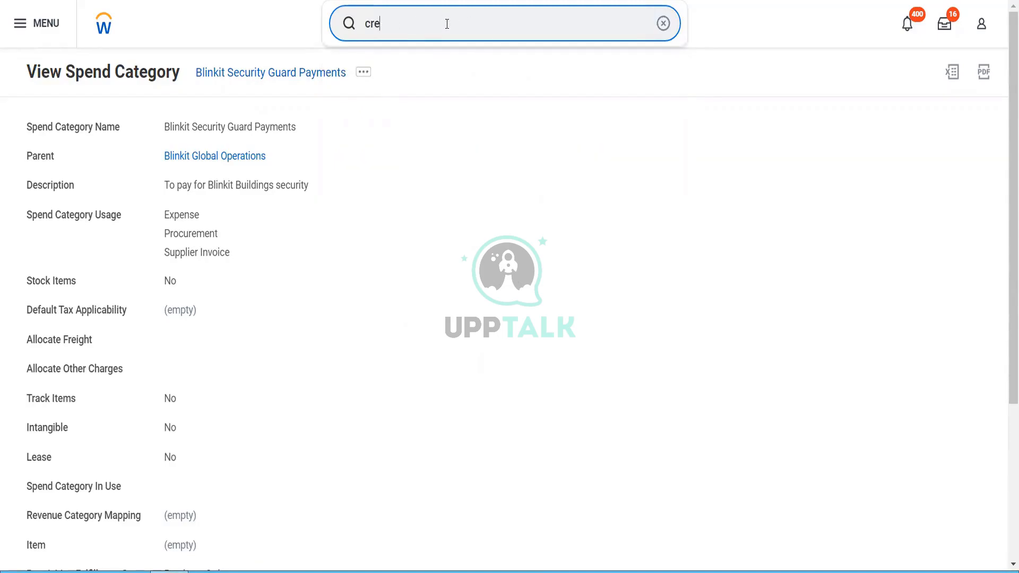
key(BackSpace)
key(BackSpace)
key(BackSpace)
text(item tag)
key(ctrl+a)
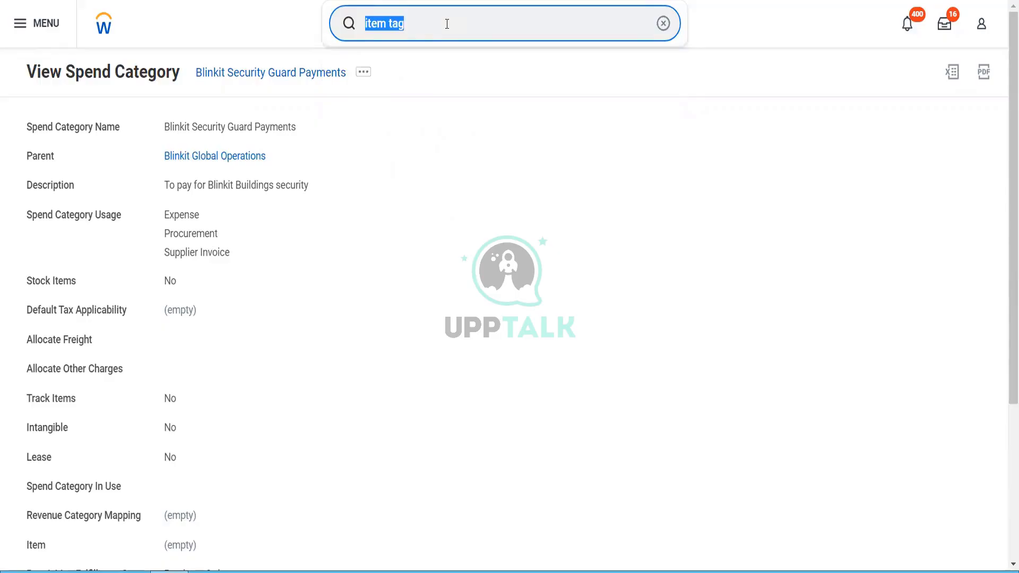
text(view sec for sec item)
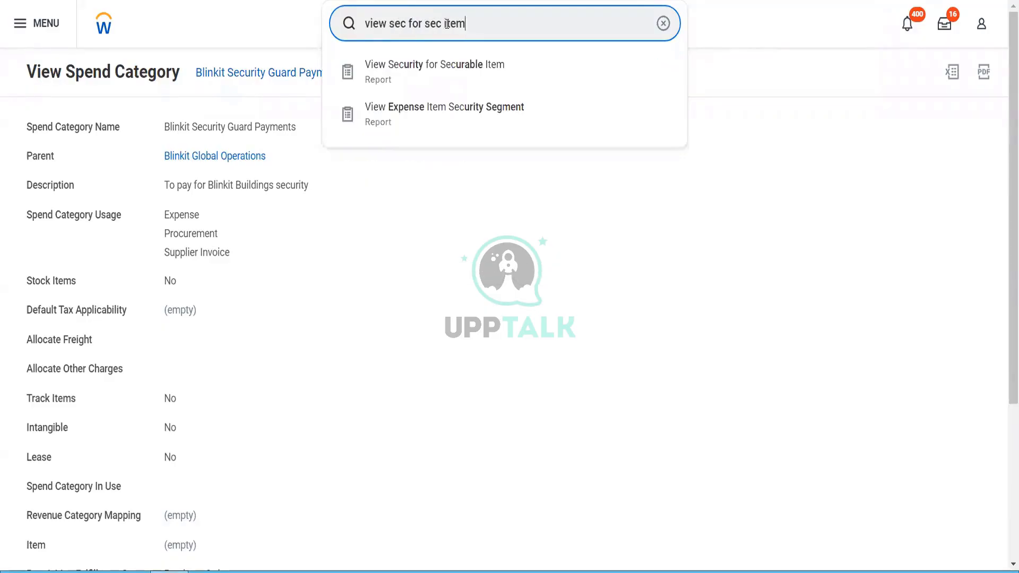
Step: Run View Security for Securable Item on 'item tag' and review its 3 tasks, 1 report, 8 fields
click(450, 63)
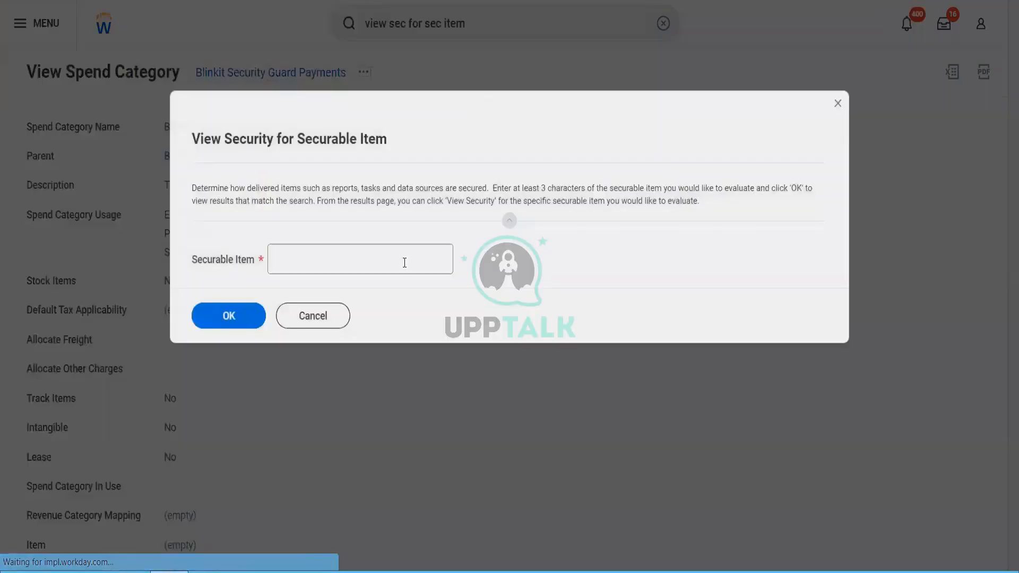
text(item ta)
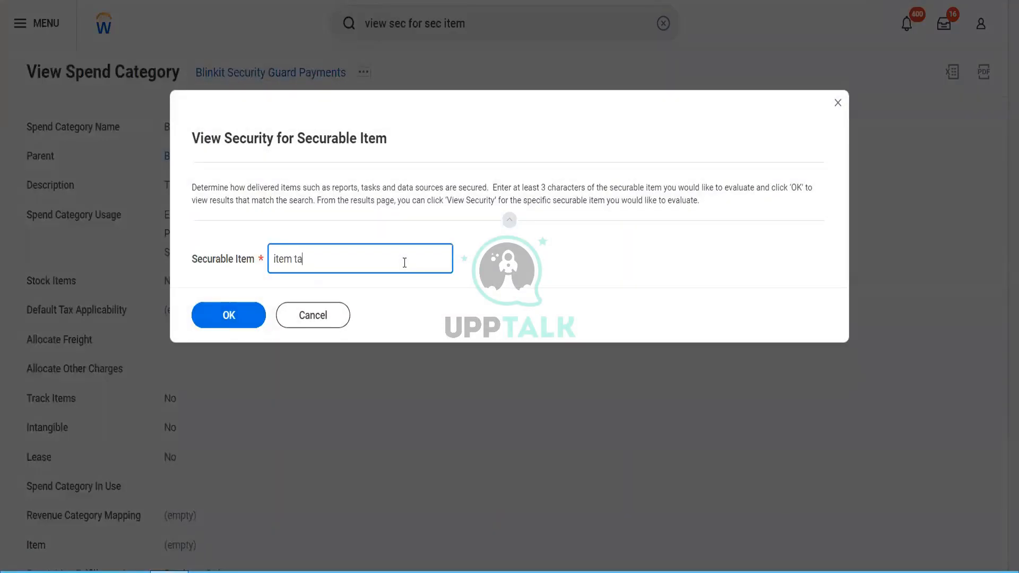
text(g)
click(229, 322)
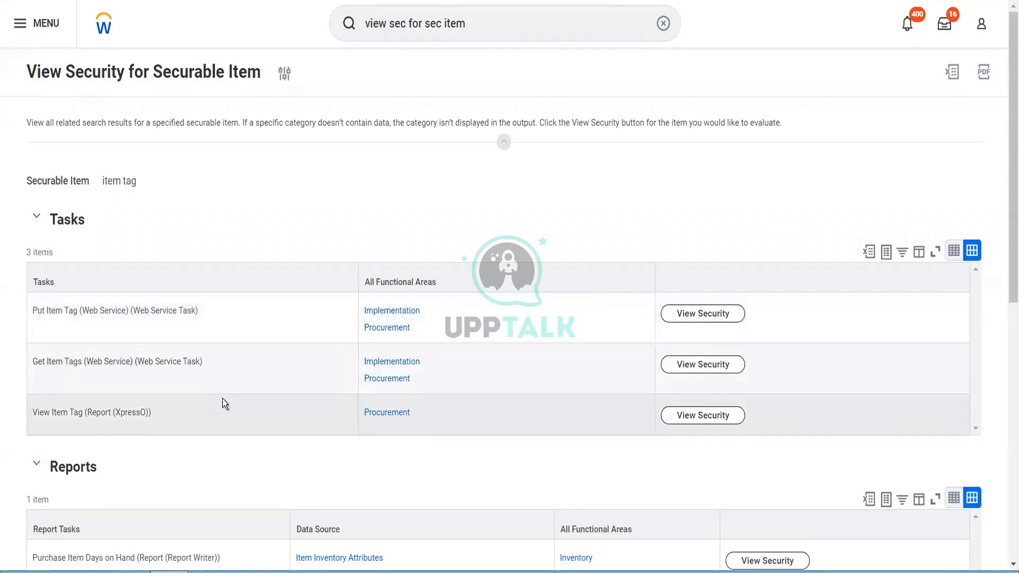
scroll(223, 400, down, 2)
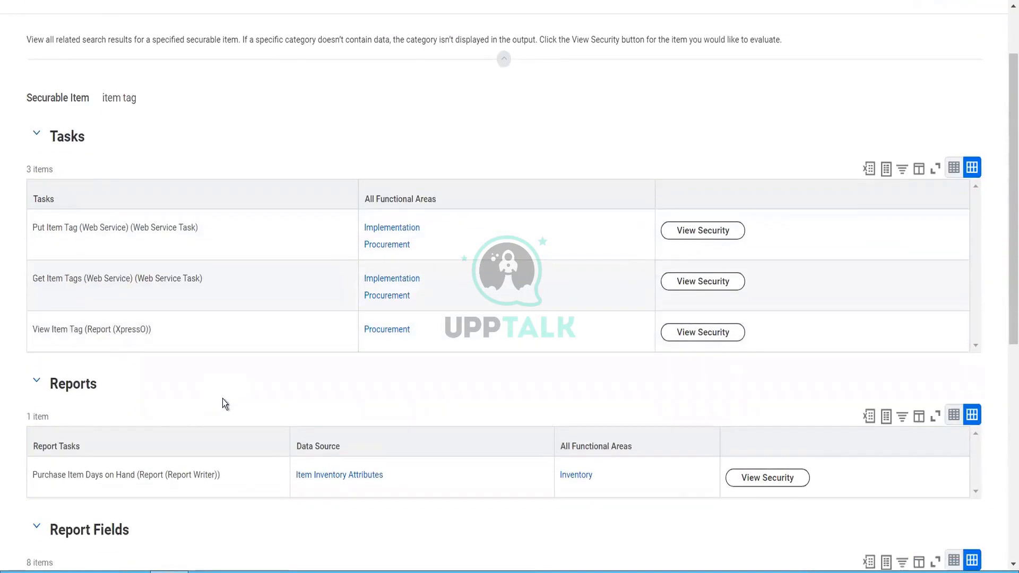
scroll(222, 399, down, 1)
scroll(222, 400, up, 2)
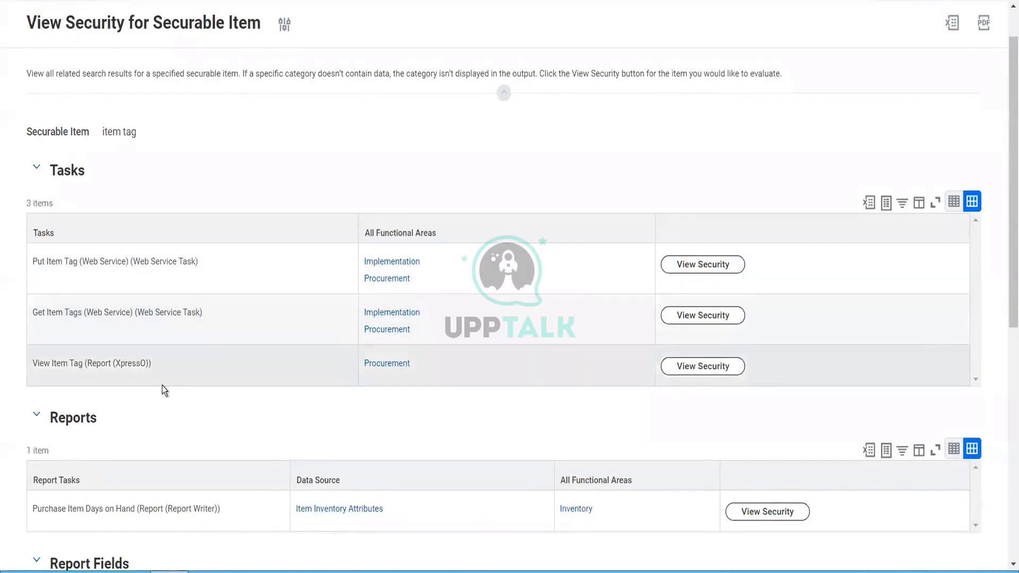
scroll(161, 385, down, 4)
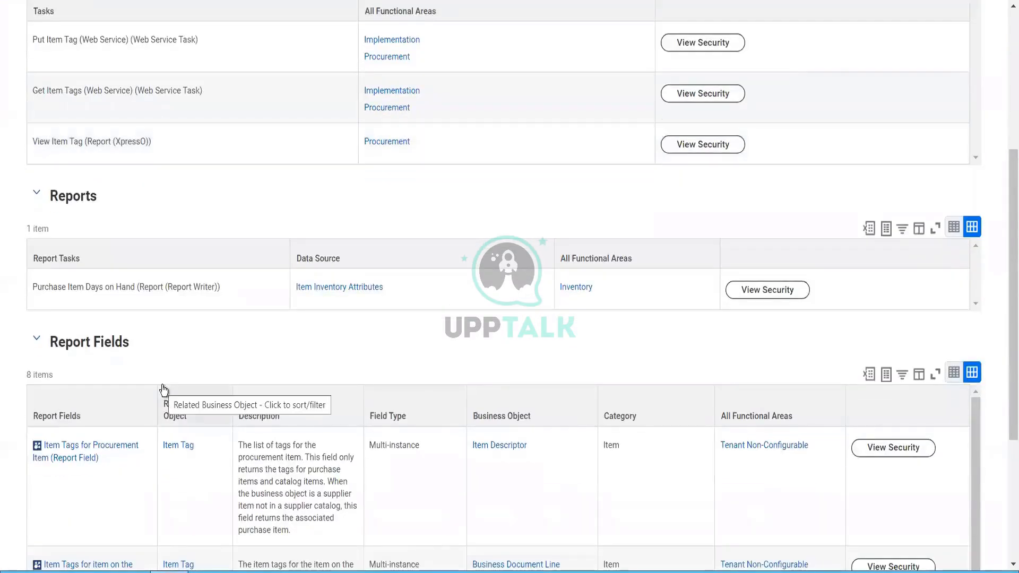
scroll(163, 391, down, 2)
scroll(163, 391, up, 2)
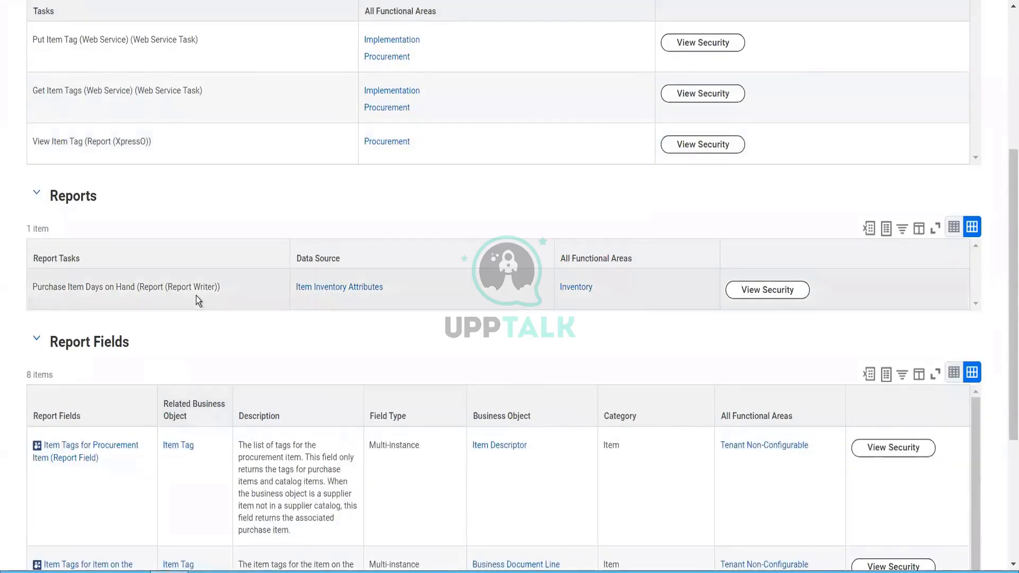
scroll(196, 295, up, 5)
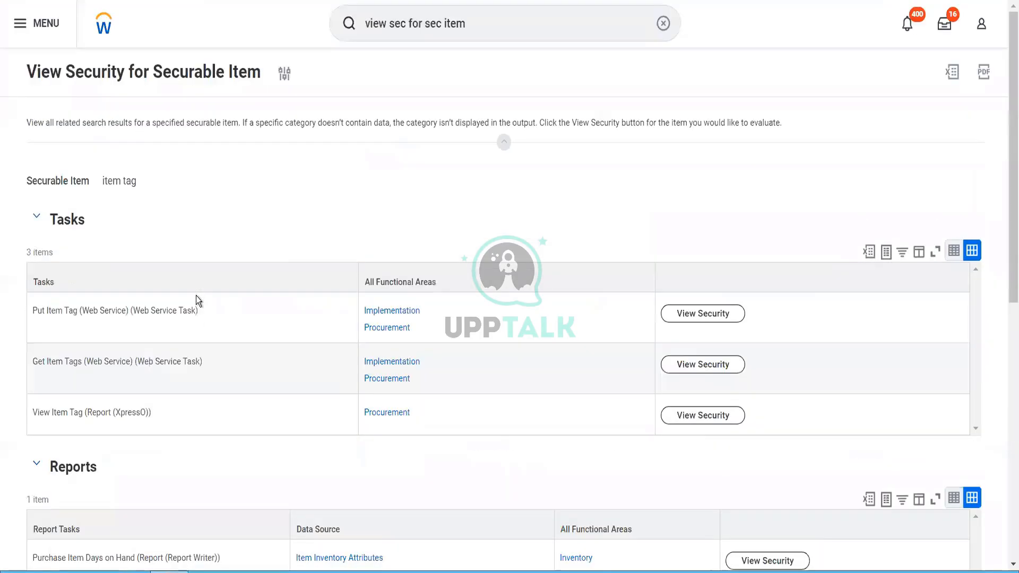
click(284, 75)
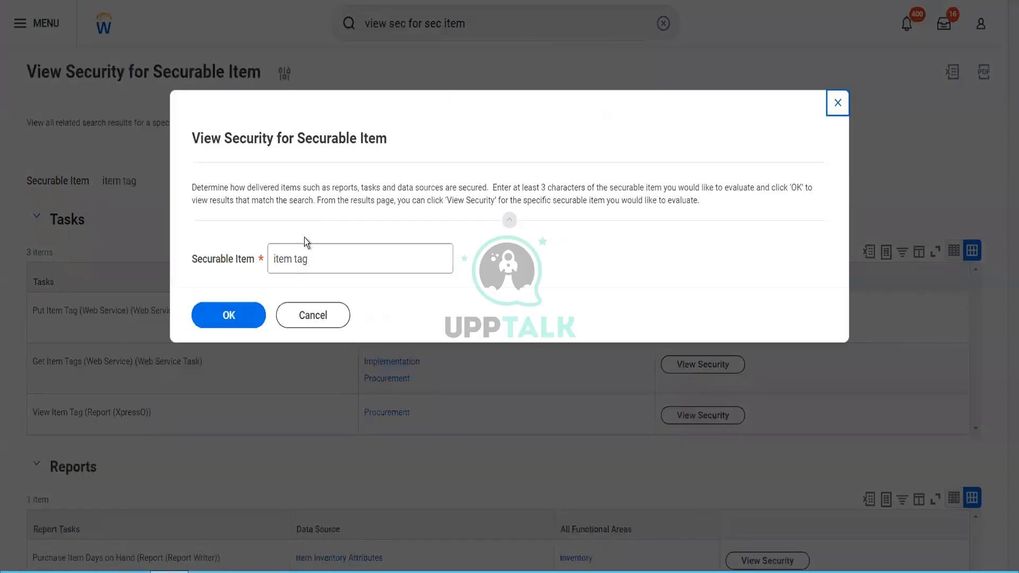
Step: Rerun the report with Securable Item 'Tag', listing 122 matching tasks
click(280, 253)
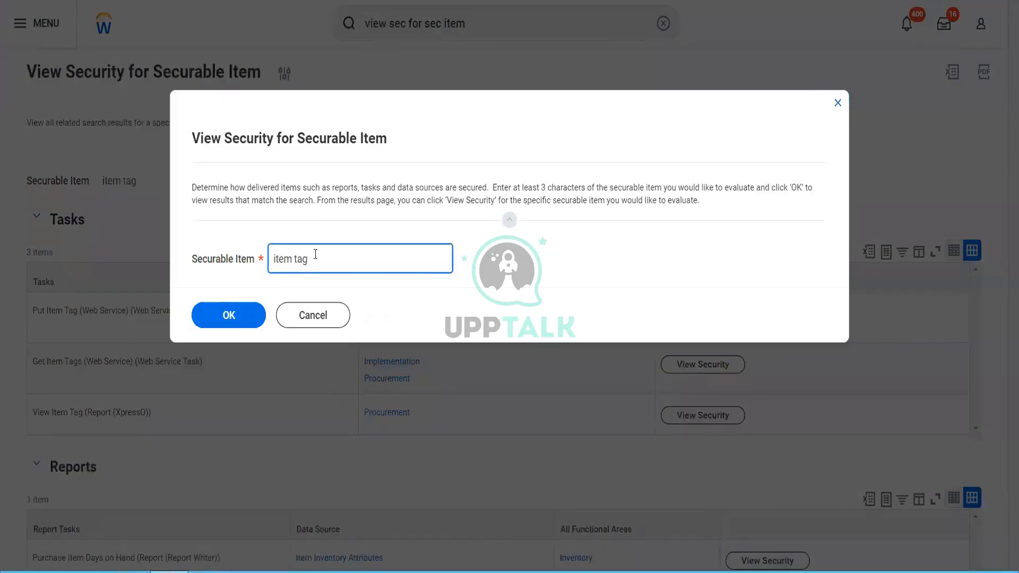
key(BackSpace)
key(BackSpace)
key(BackSpace)
key(BackSpace)
key(BackSpace)
key(BackSpace)
text(Tag)
click(233, 329)
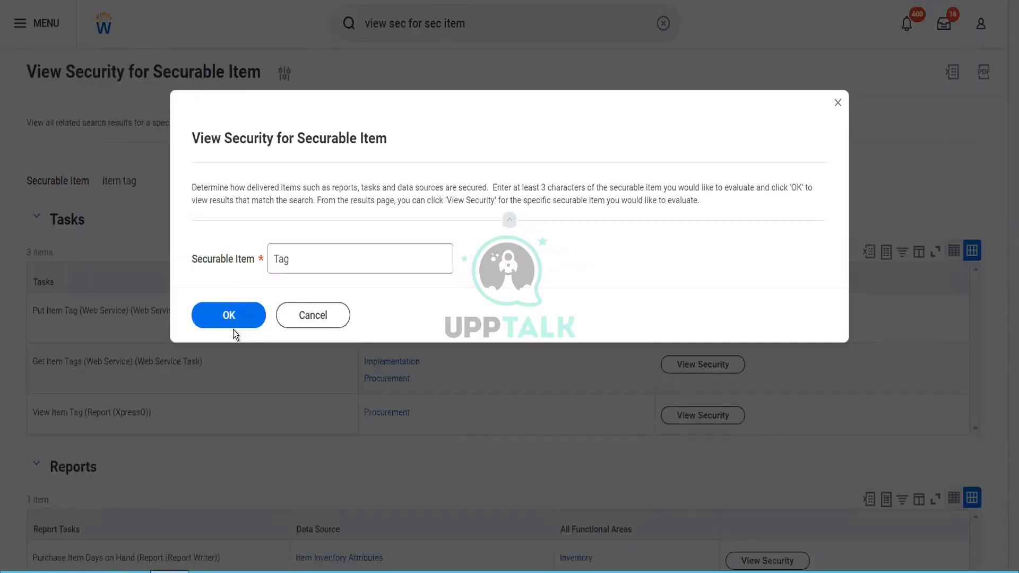
click(234, 319)
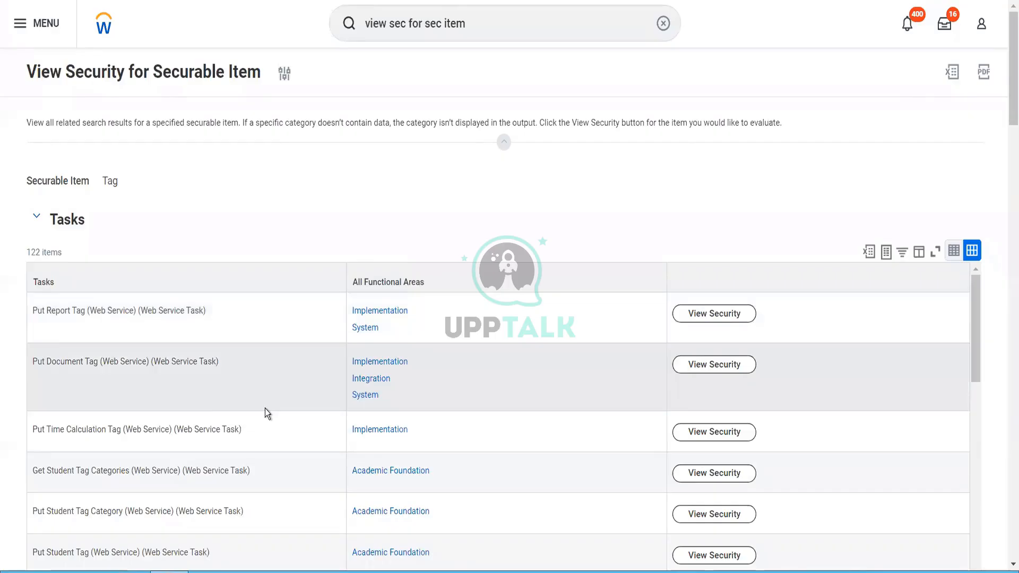
scroll(266, 409, down, 5)
scroll(265, 408, down, 3)
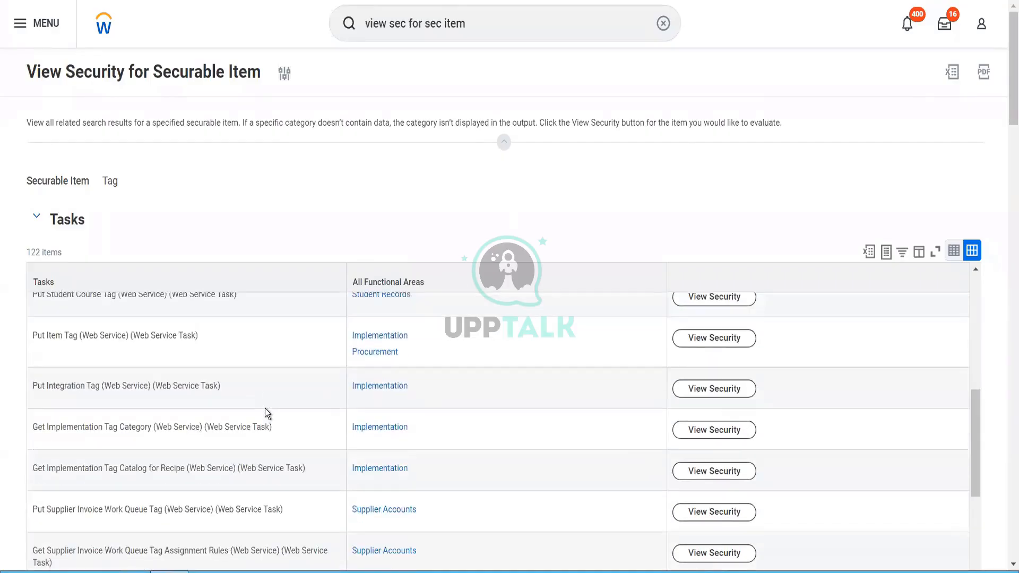
scroll(265, 409, down, 8)
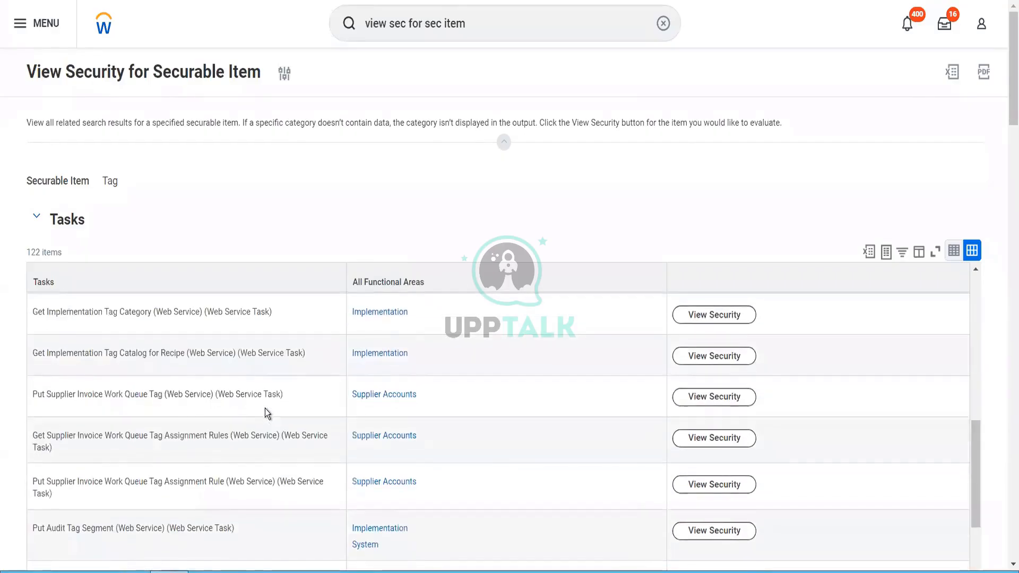
scroll(265, 409, down, 6)
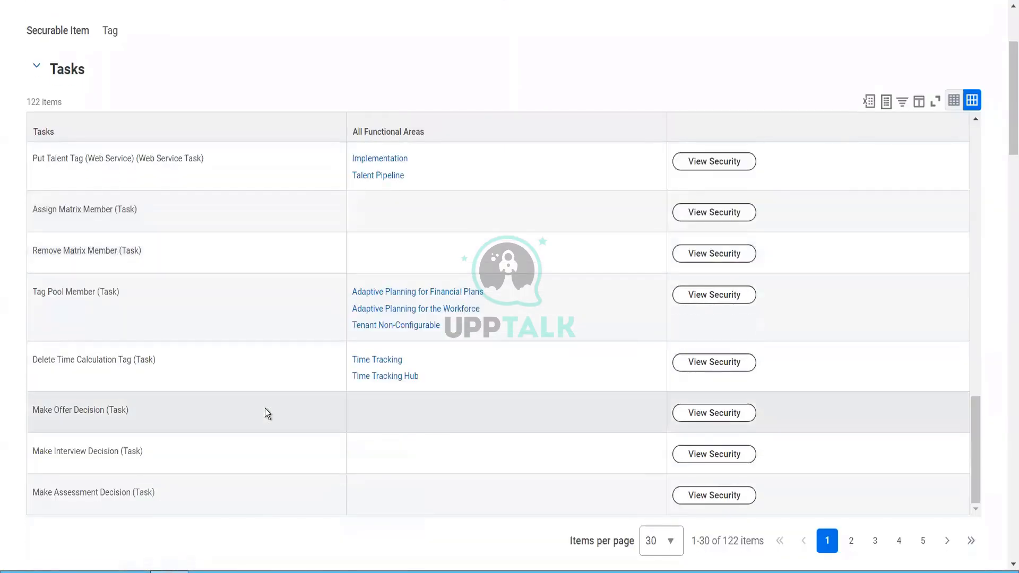
scroll(266, 409, up, 5)
scroll(265, 408, up, 5)
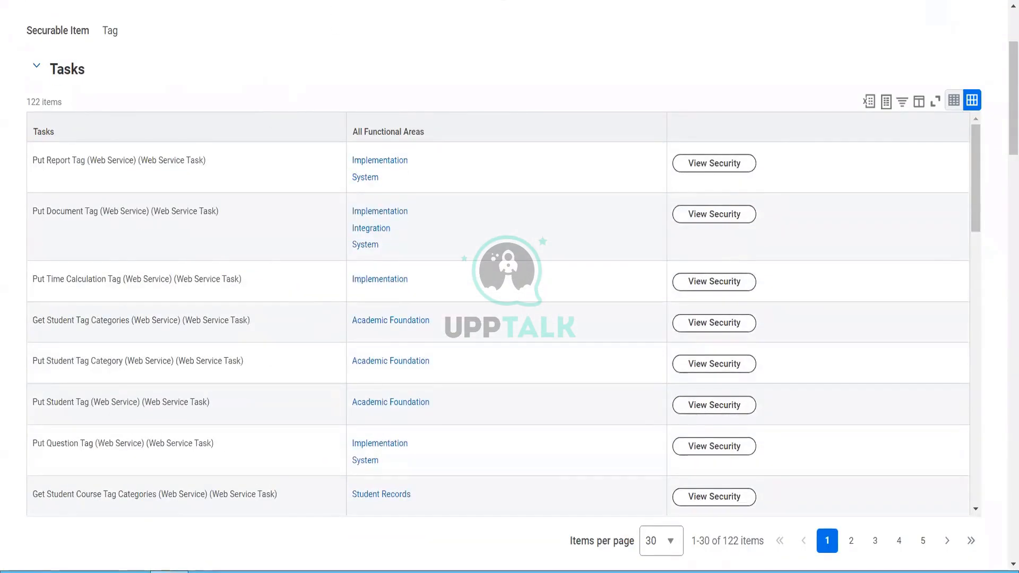
right_click(329, 1)
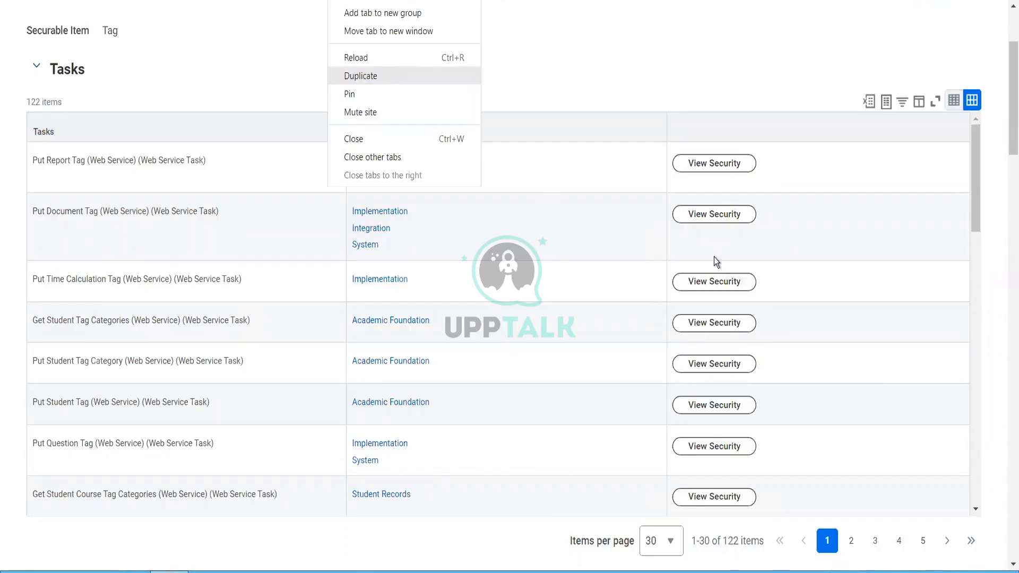
click(673, 549)
click(661, 521)
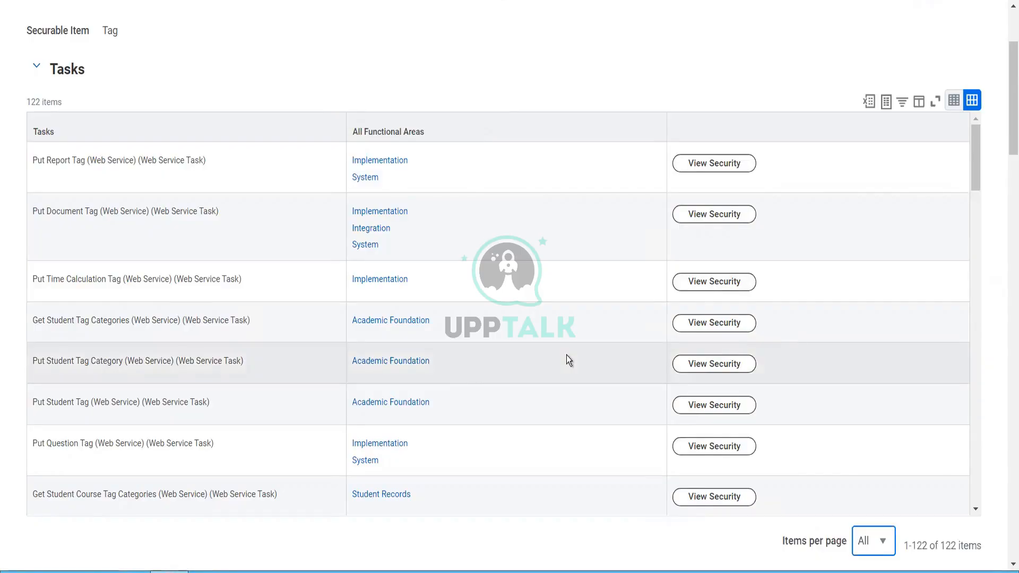
scroll(566, 355, down, 1)
scroll(566, 355, down, 3)
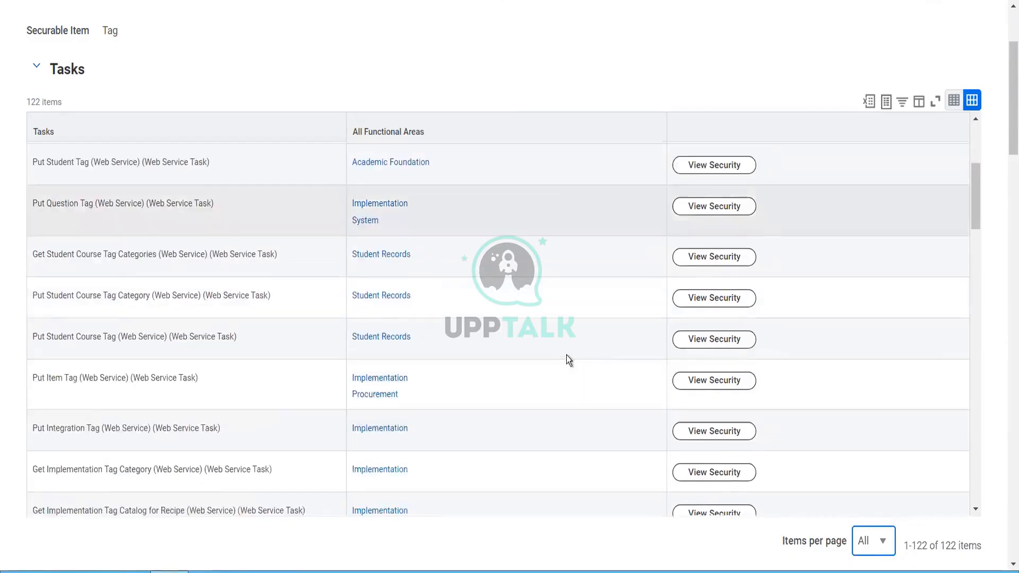
scroll(566, 355, down, 3)
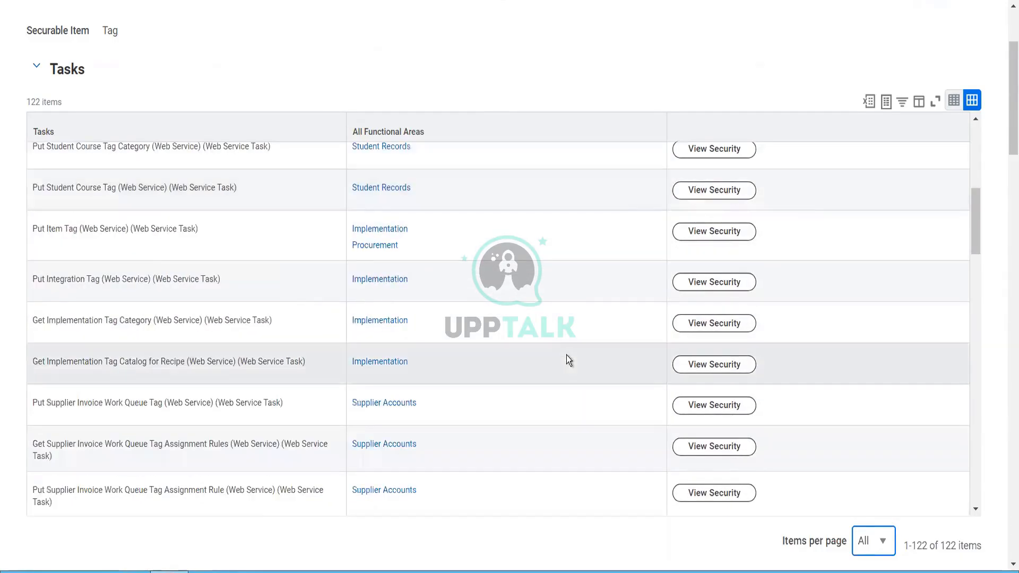
scroll(566, 355, down, 3)
scroll(566, 355, down, 1)
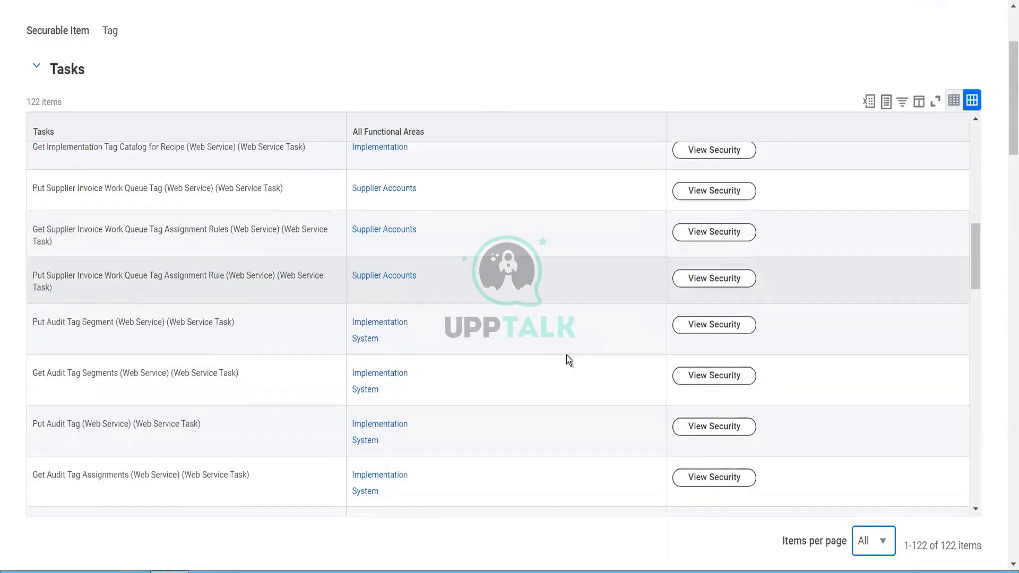
scroll(566, 355, down, 3)
scroll(566, 355, down, 3)
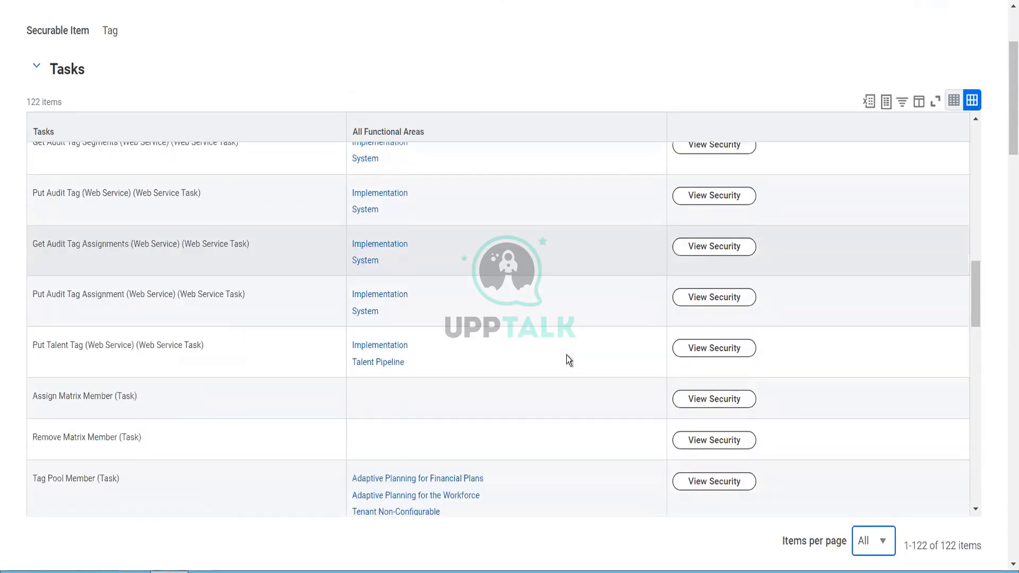
scroll(566, 355, down, 1)
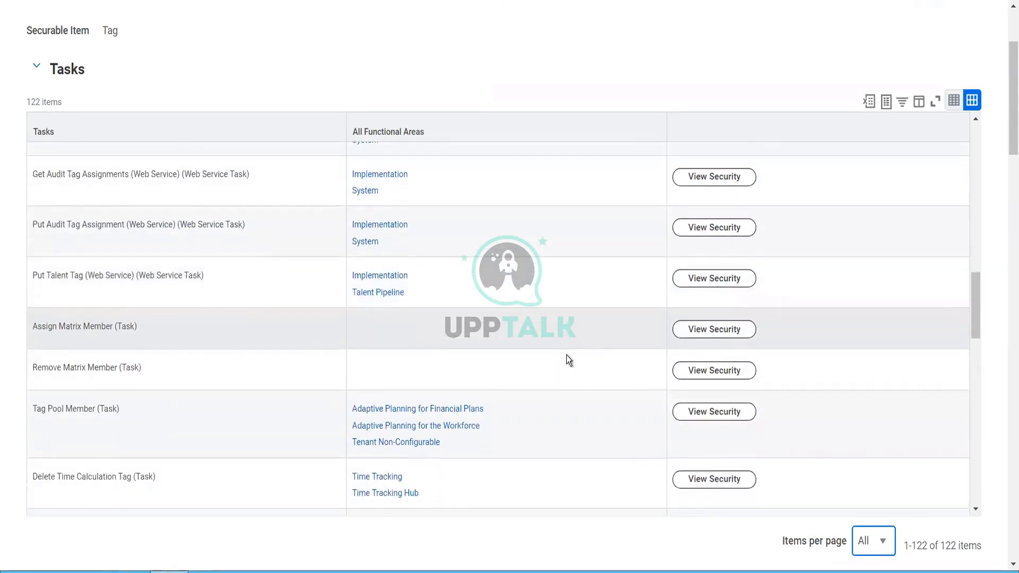
scroll(566, 355, down, 3)
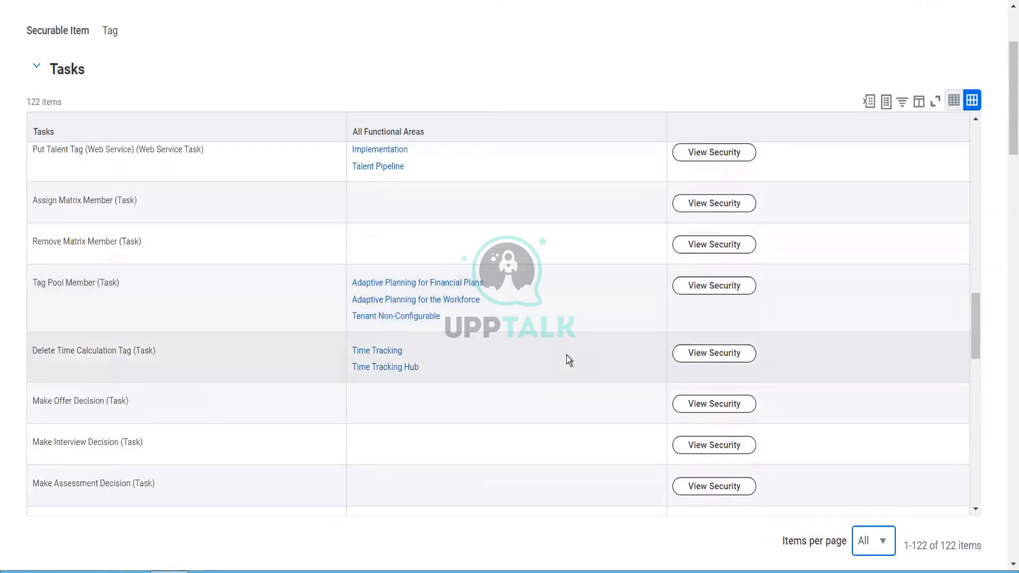
scroll(566, 355, down, 3)
scroll(566, 355, down, 3)
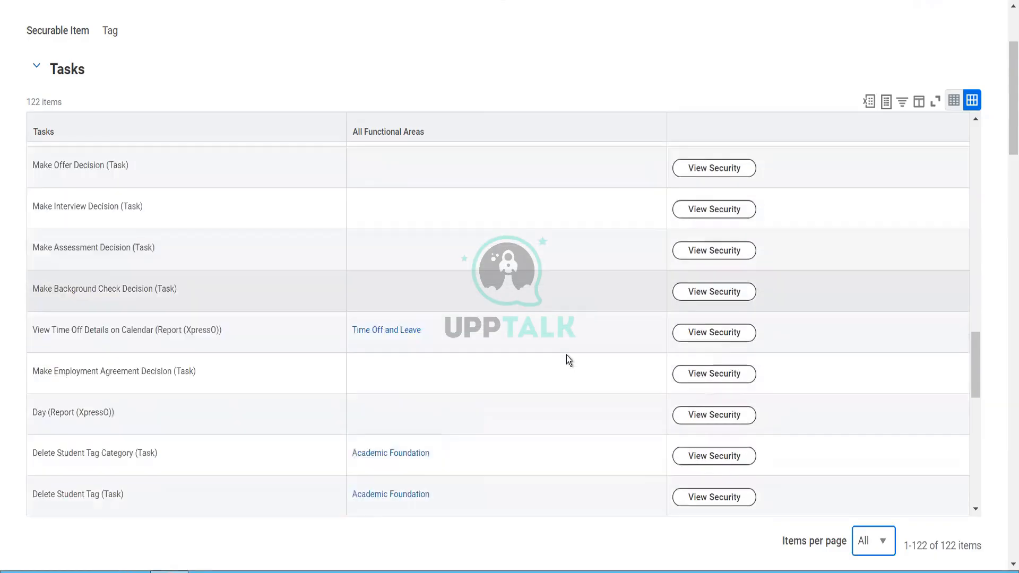
scroll(566, 356, down, 3)
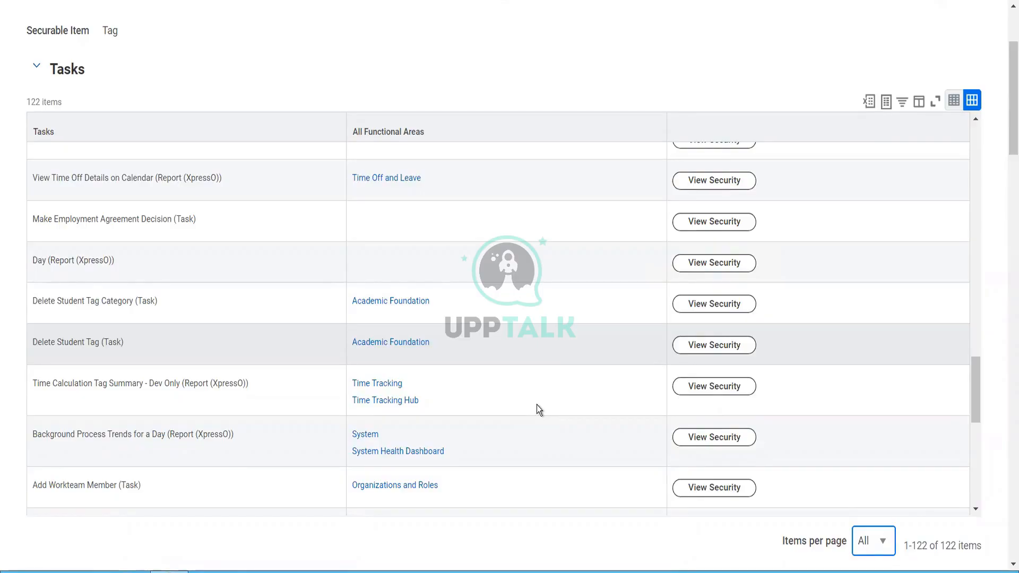
click(975, 501)
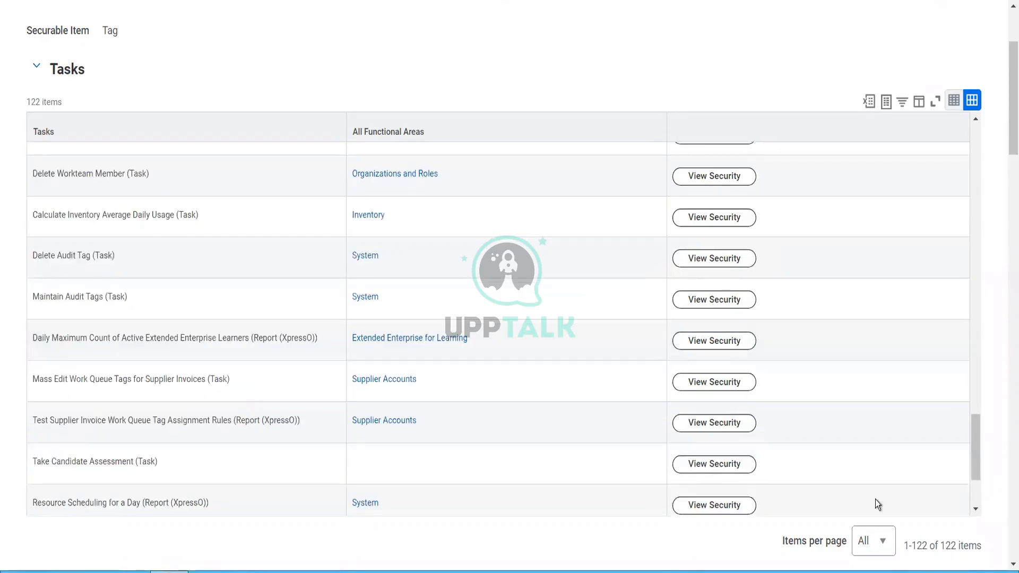
scroll(357, 191, down, 3)
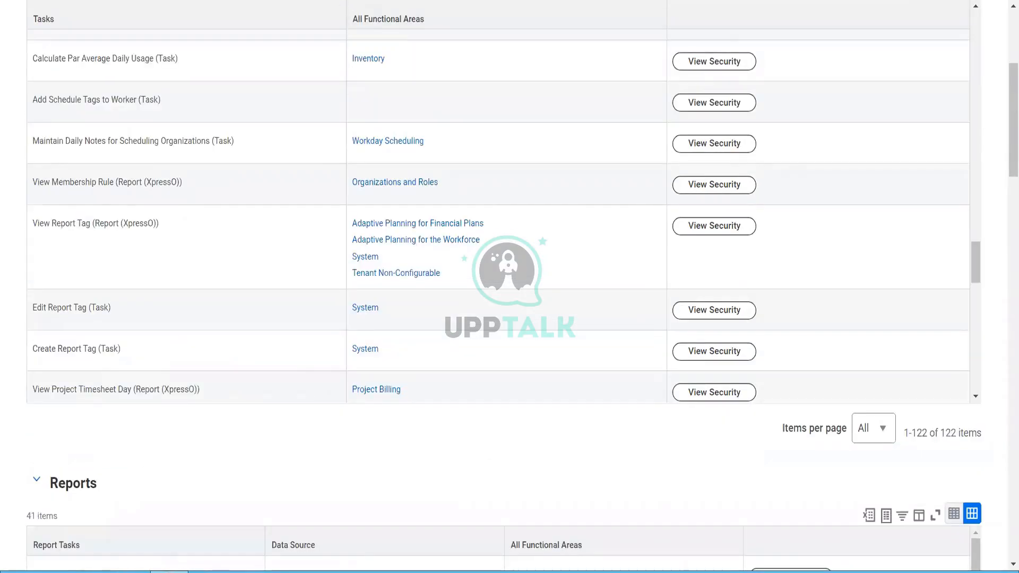
right_click(325, 1)
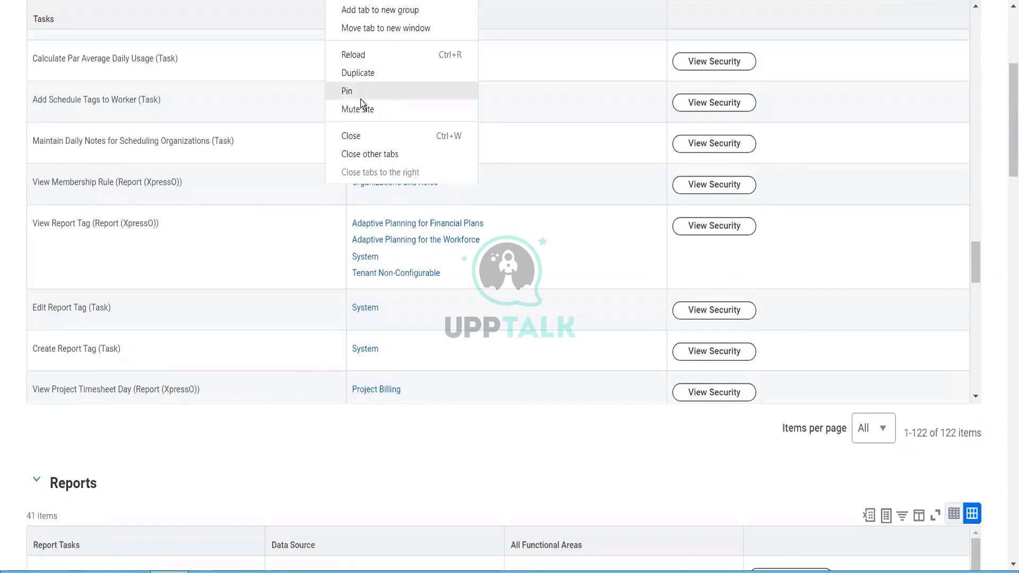
Step: Close the security lookup and spend category preview, then open Blinkit Security Guard Payments in a new tab
click(353, 136)
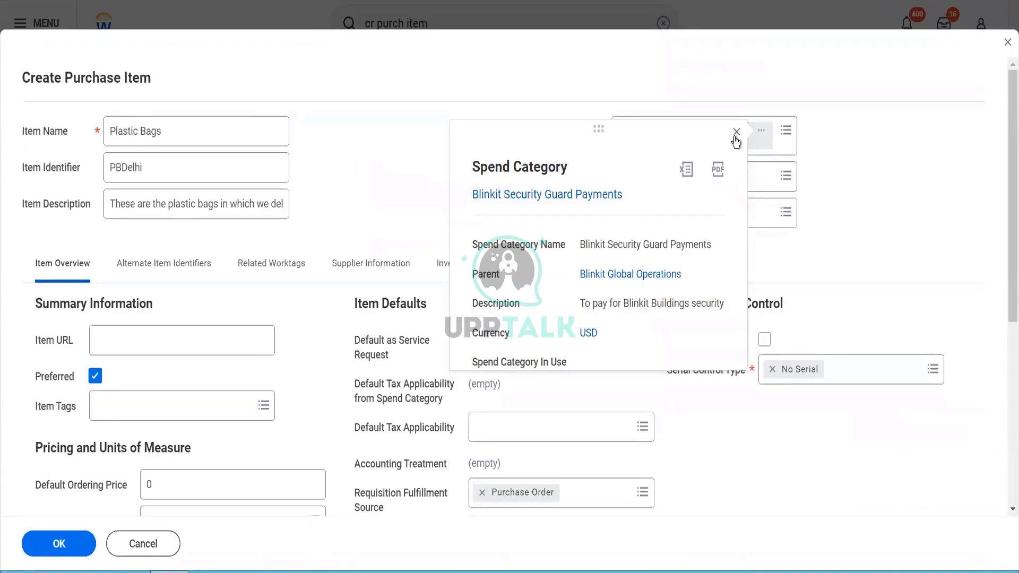
click(736, 133)
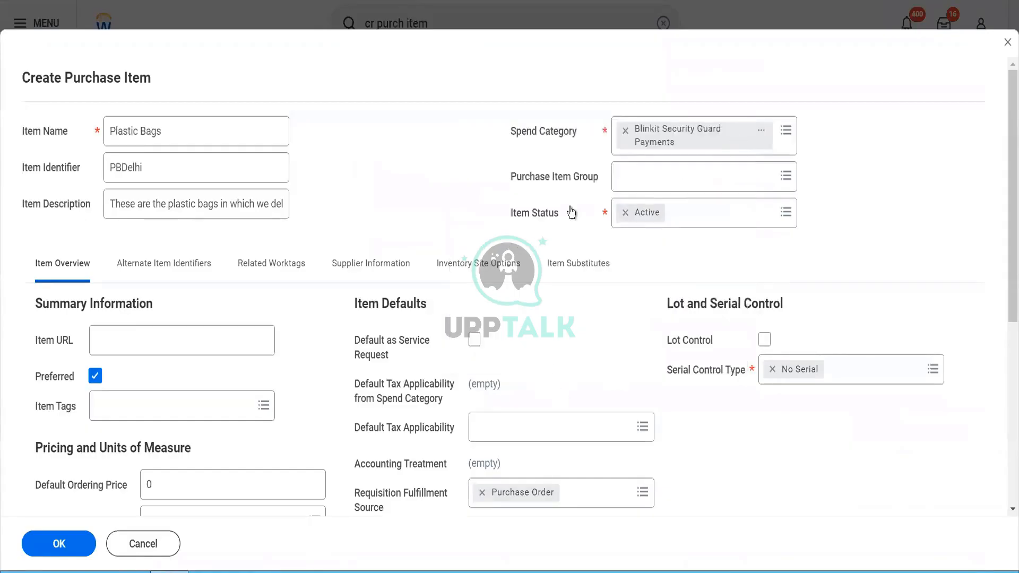
click(633, 181)
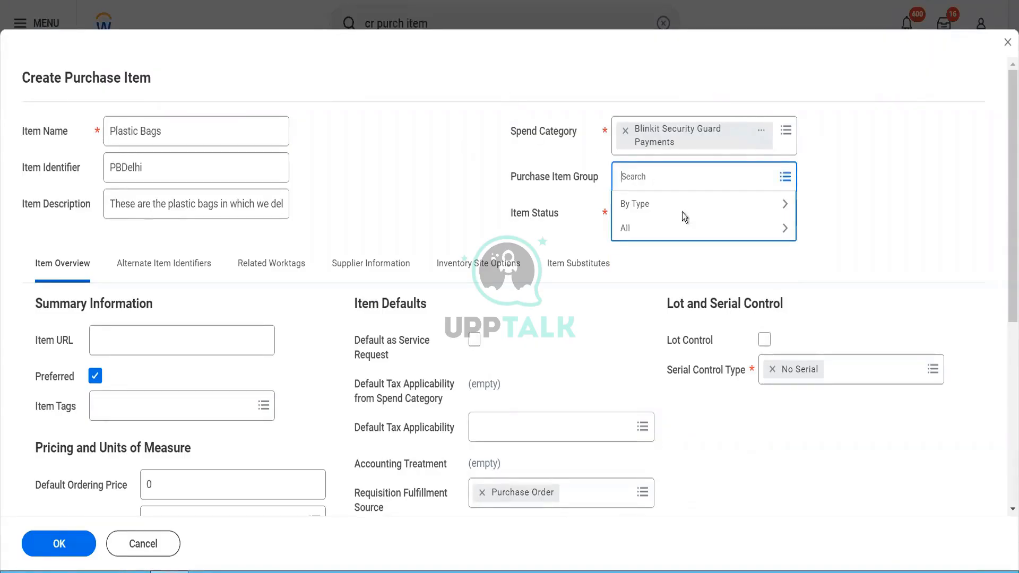
click(764, 134)
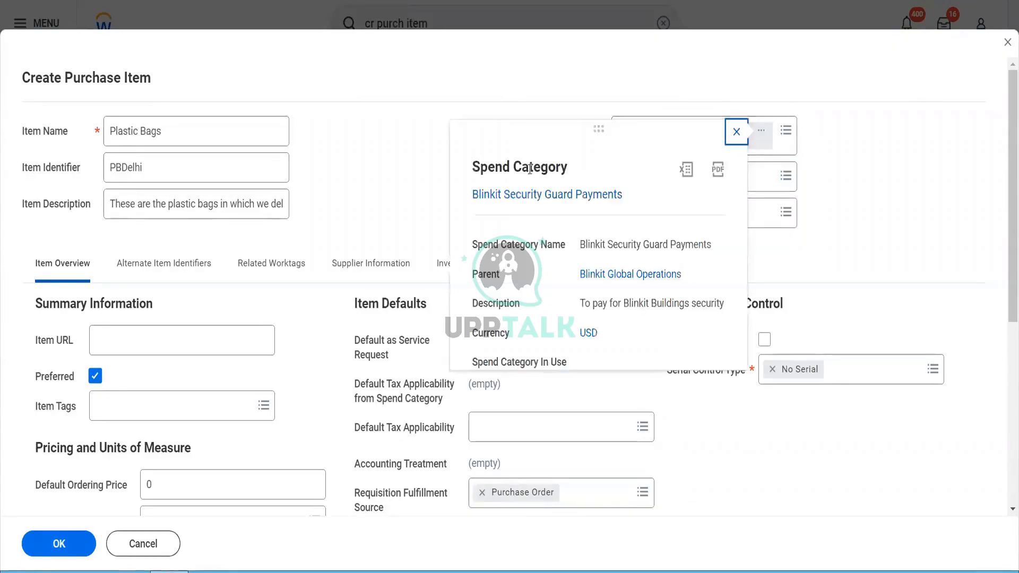
right_click(531, 197)
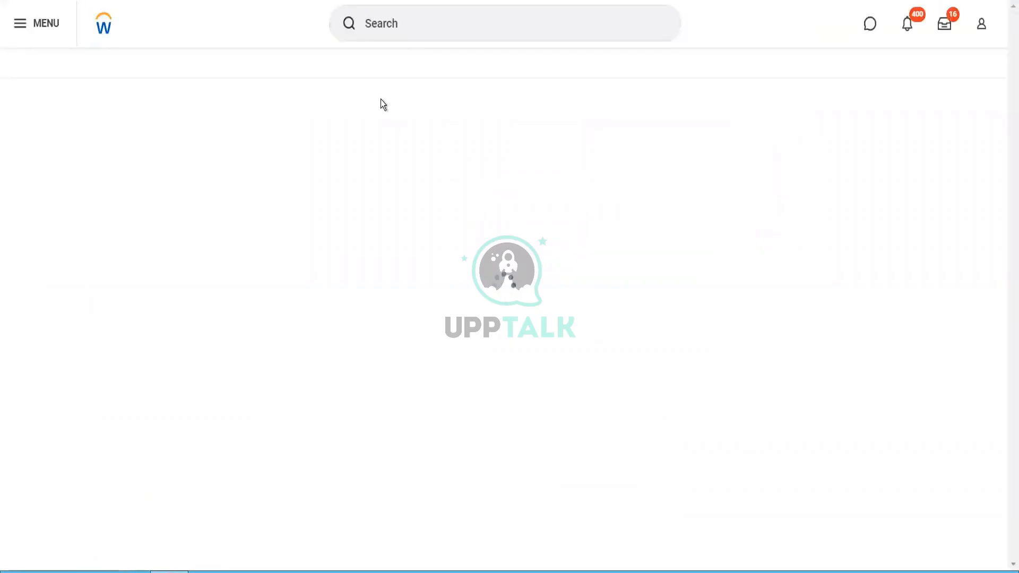
Step: Search 'item group' and open the Maintain Expense Item Group task
click(389, 17)
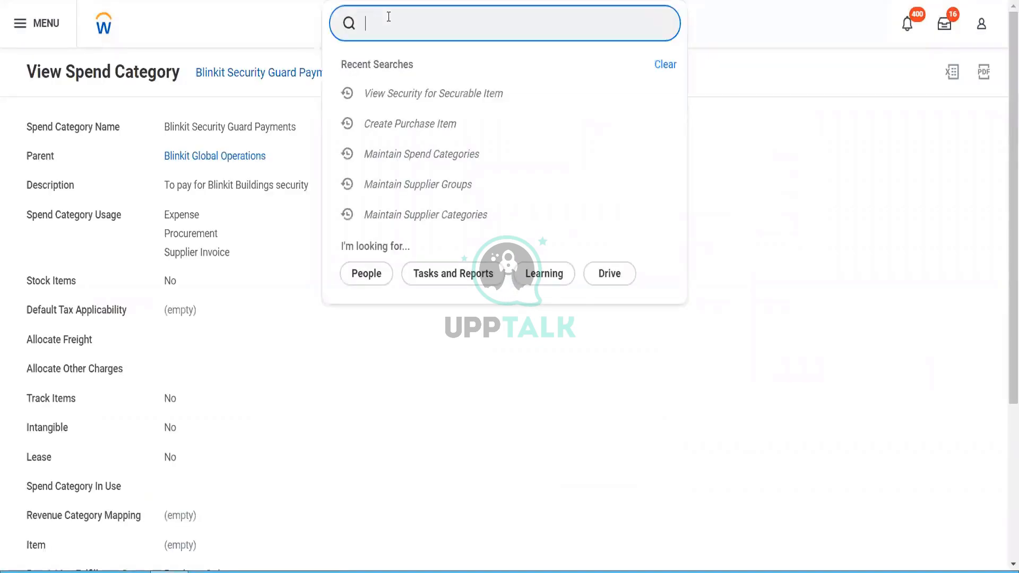
text(item)
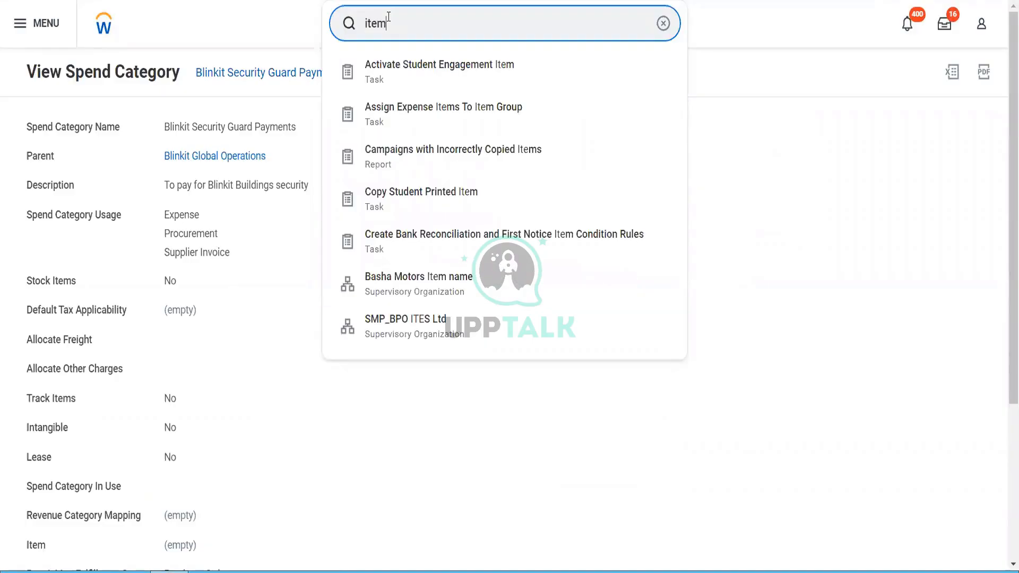
text( group)
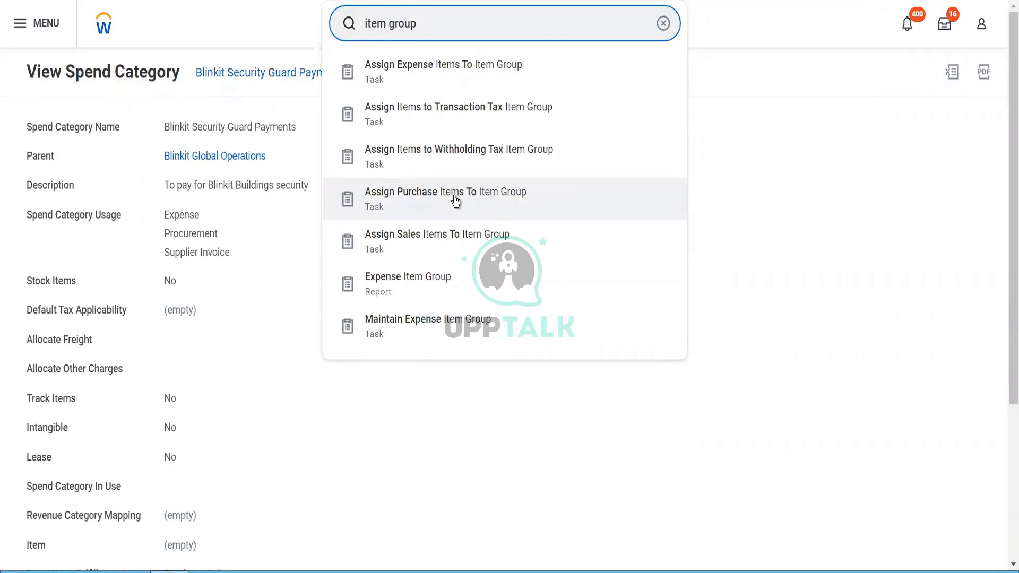
drag(452, 195, 467, 355)
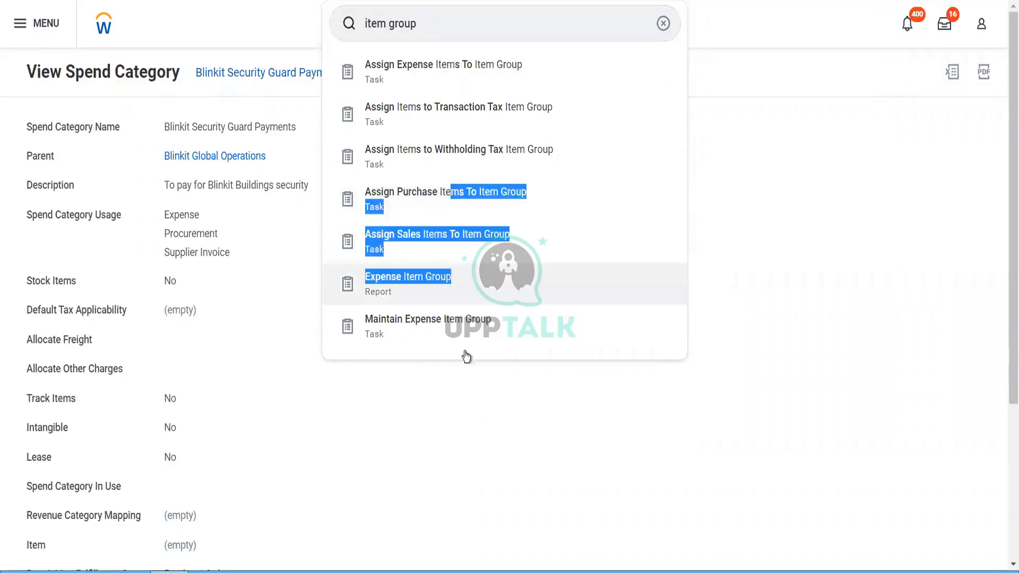
click(451, 328)
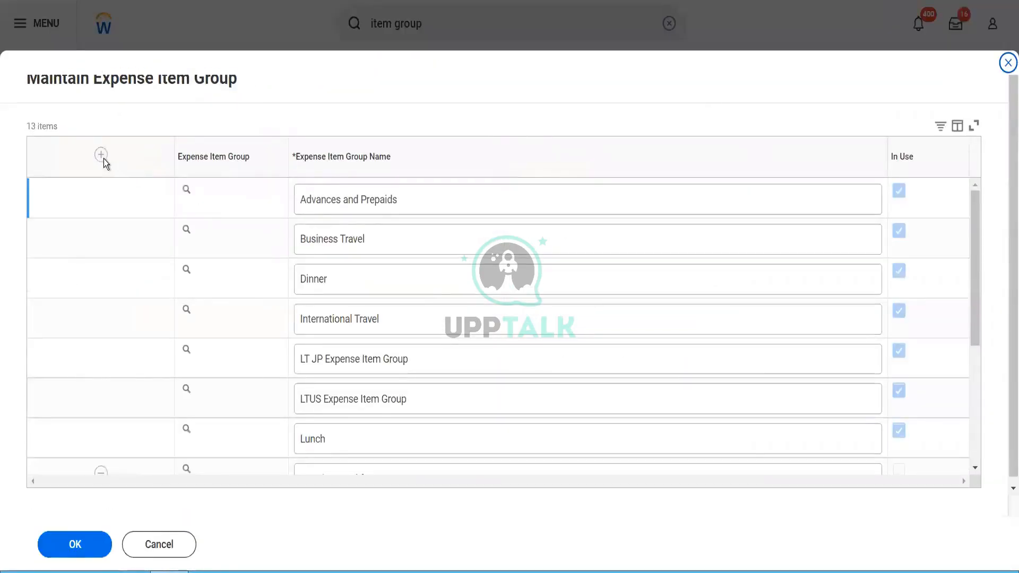
Step: Add and save an expense item group named 'Blinkit Delivery items', then return to the Plastic Bags form
click(102, 155)
click(335, 210)
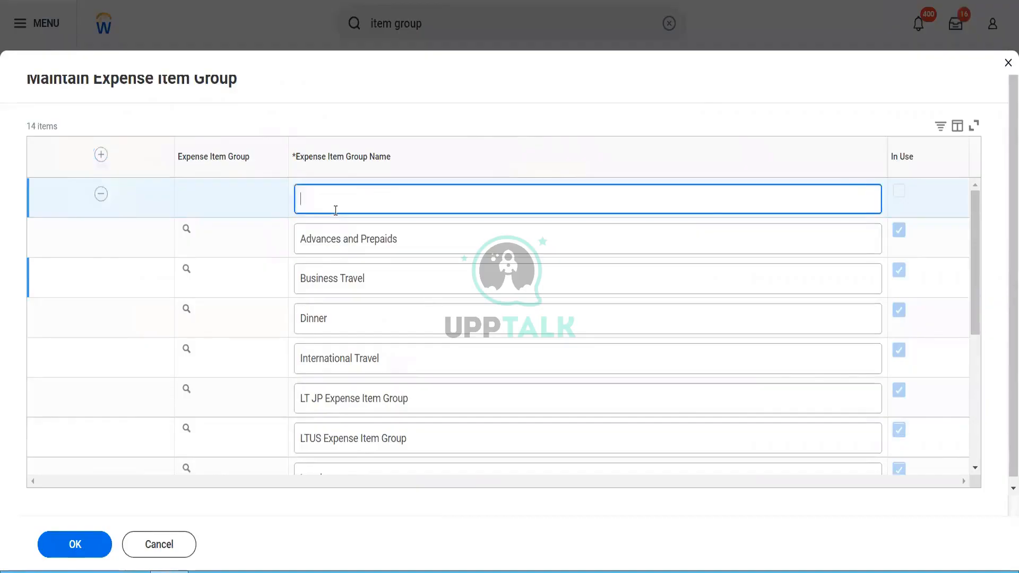
text(Blinkit Delivery items)
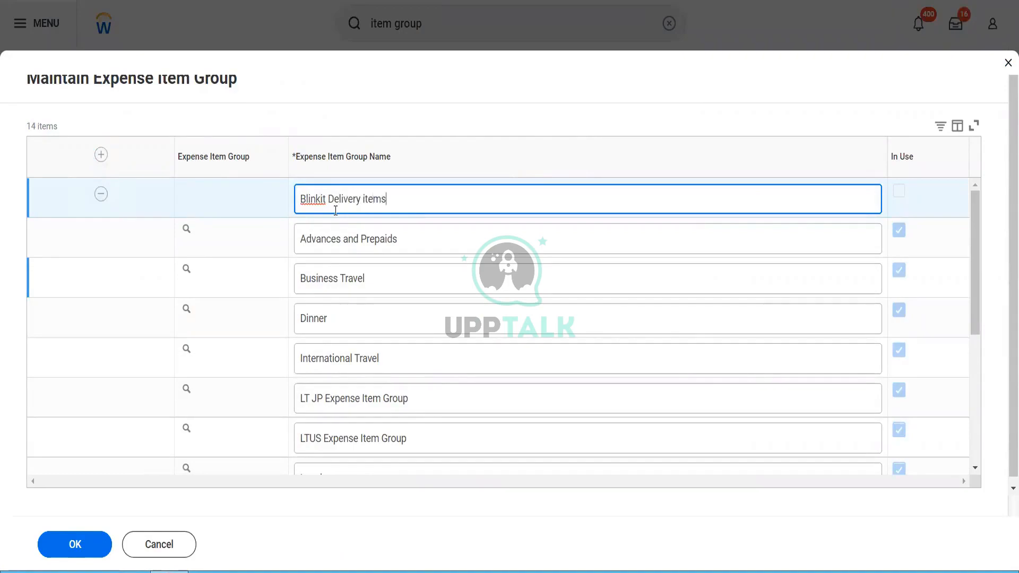
click(96, 552)
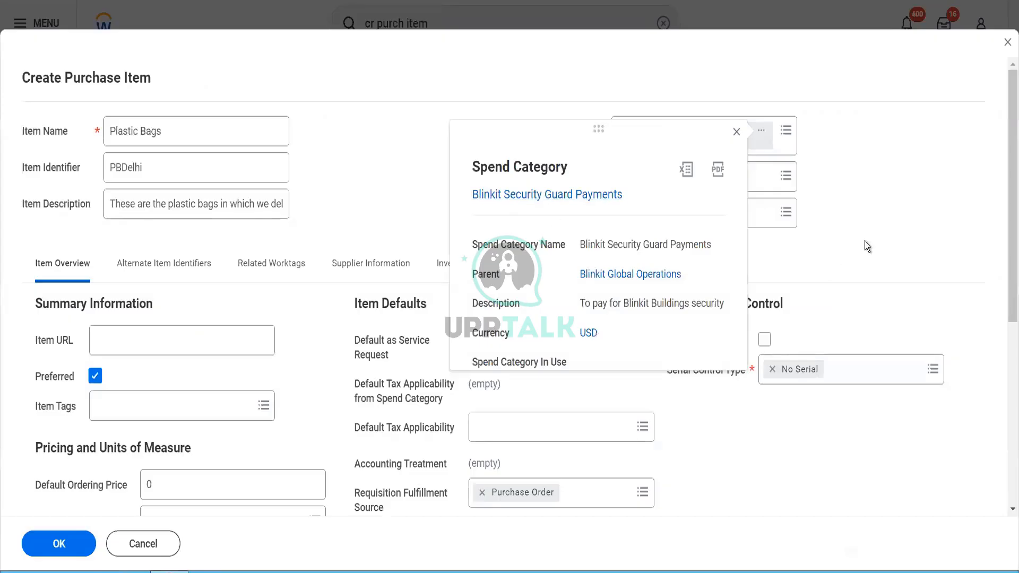
click(846, 238)
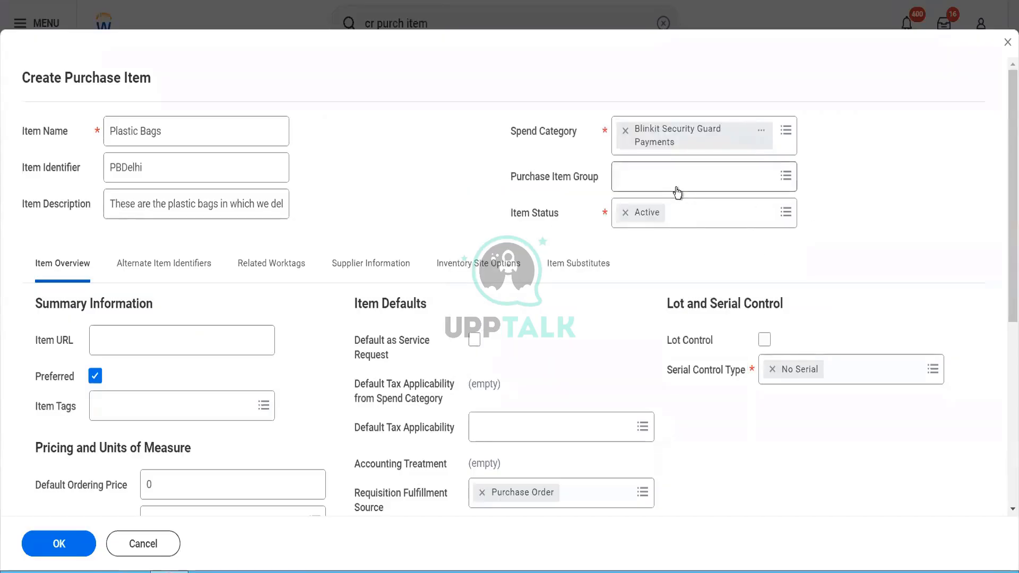
Step: Search the purchase item group prompt for 'blinkit' and browse all available groups
click(676, 187)
text(blinkit)
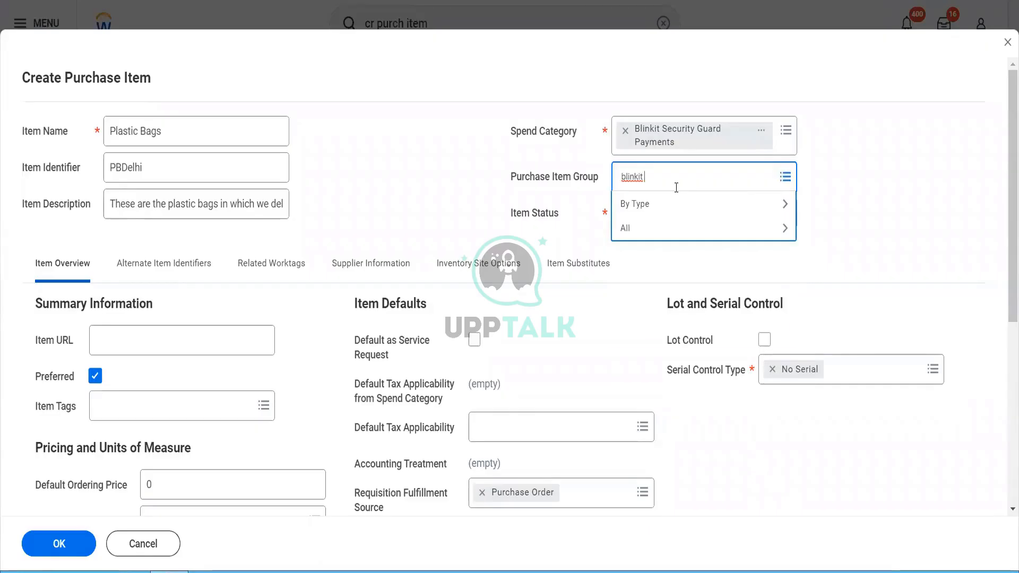
key(Return)
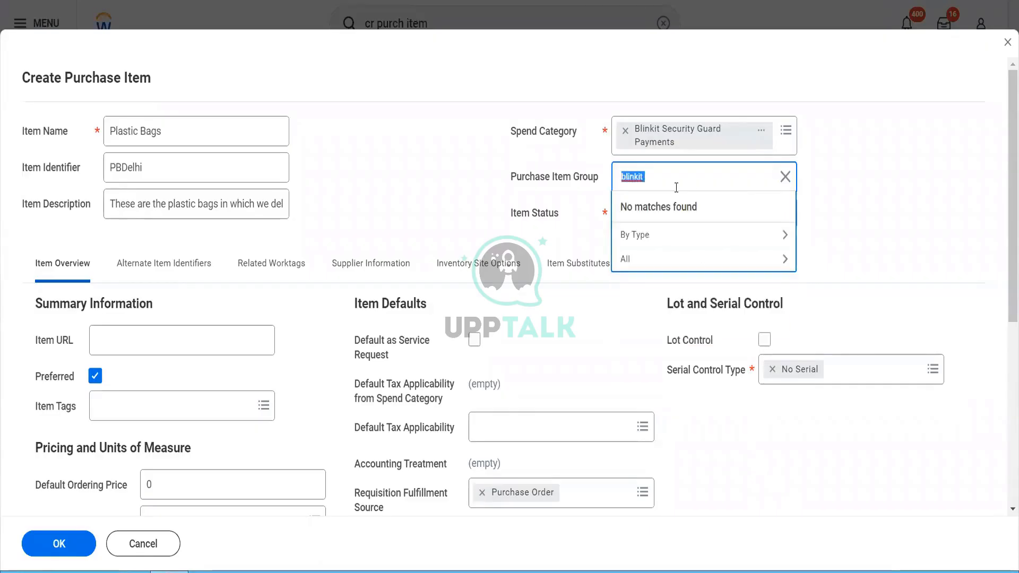
click(625, 265)
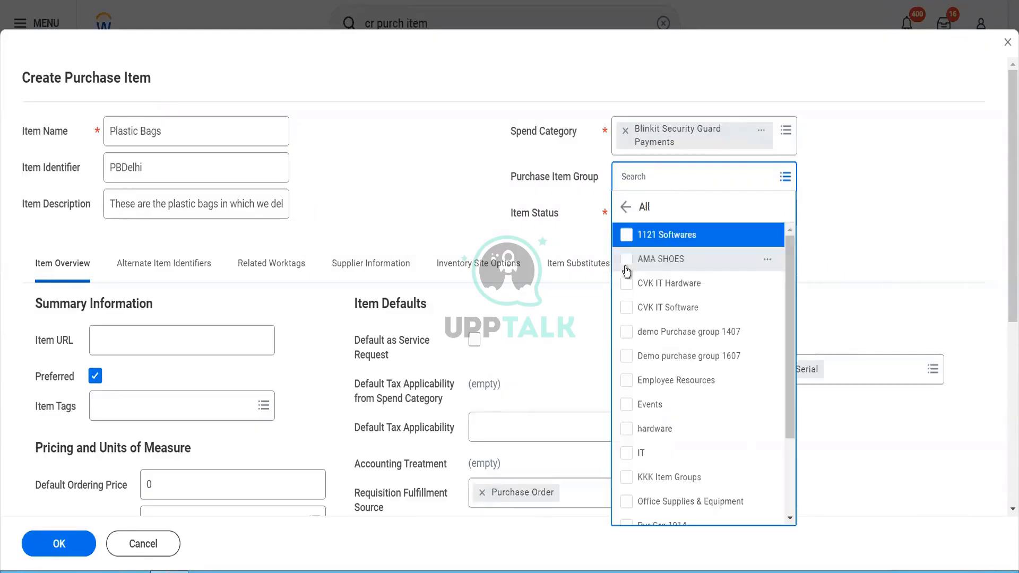
scroll(678, 381, down, 2)
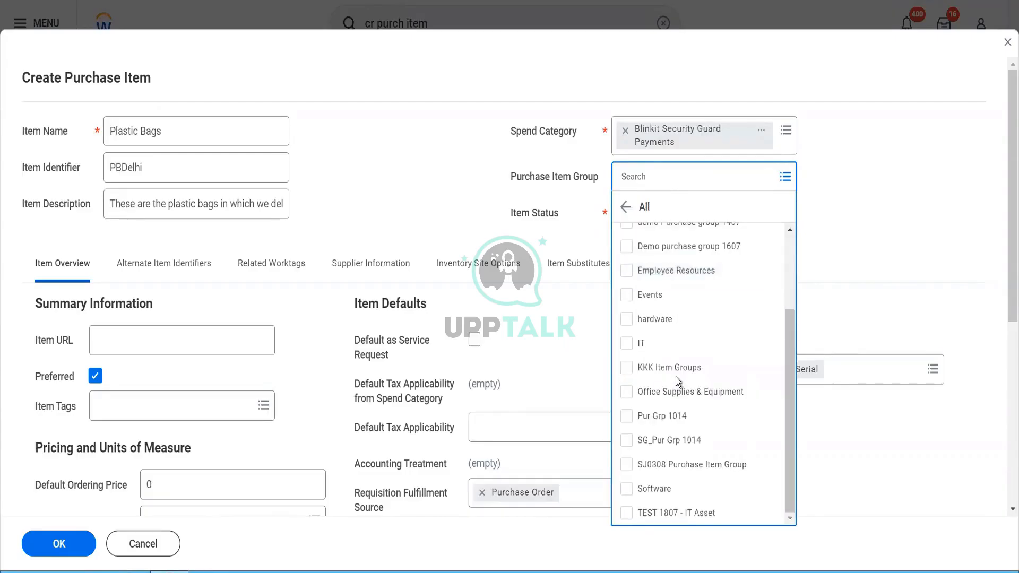
mouse_move(768, 275)
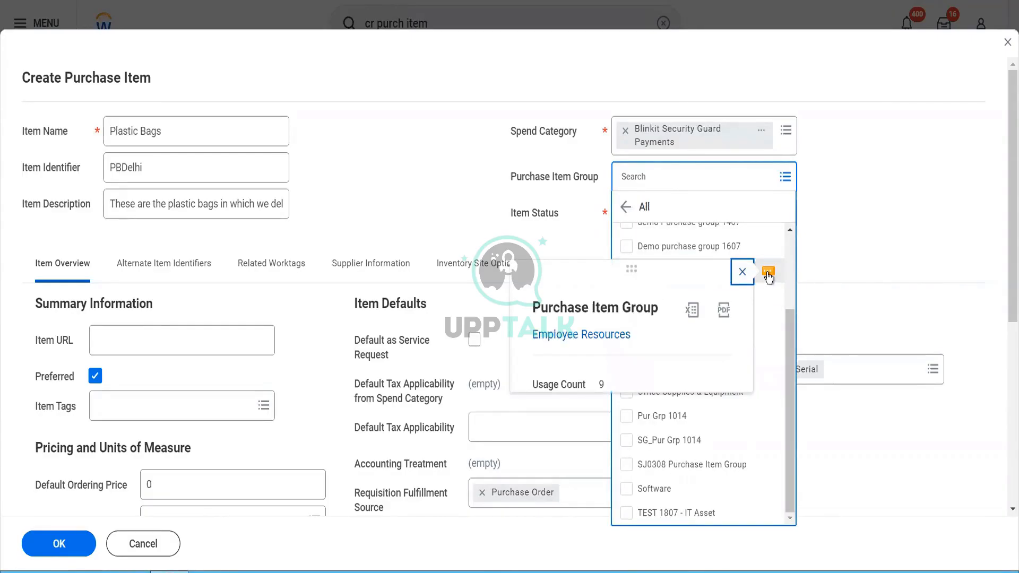
click(547, 173)
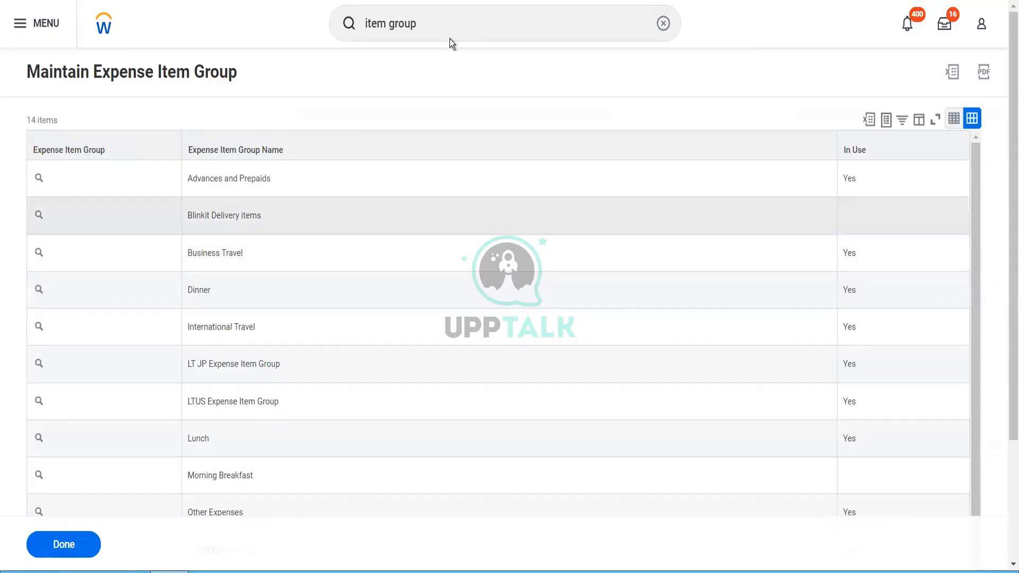
Step: Search 'purchase item group' and open the Maintain Purchase Item Groups task
click(431, 27)
key(BackSpace)
key(BackSpace)
key(BackSpace)
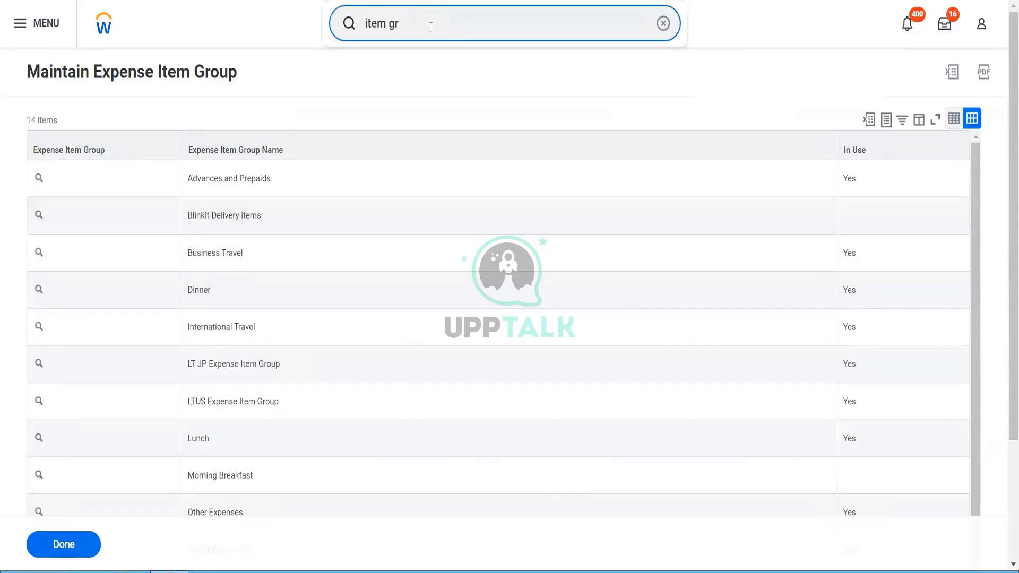
key(BackSpace)
key(BackSpace)
key(BackSpace)
key(BackSpace)
key(BackSpace)
key(BackSpace)
key(BackSpace)
text(purchase i)
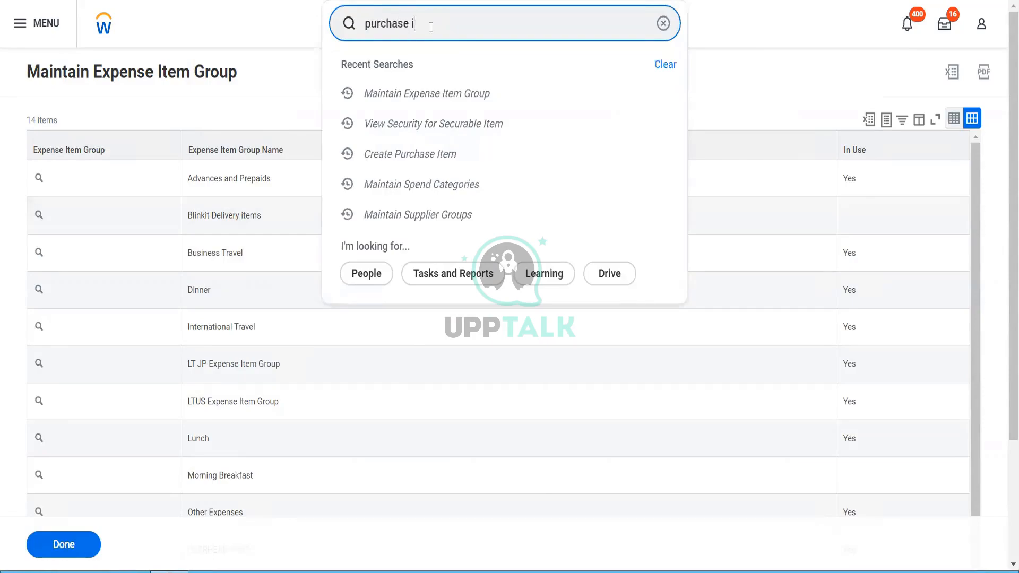
text(tem group)
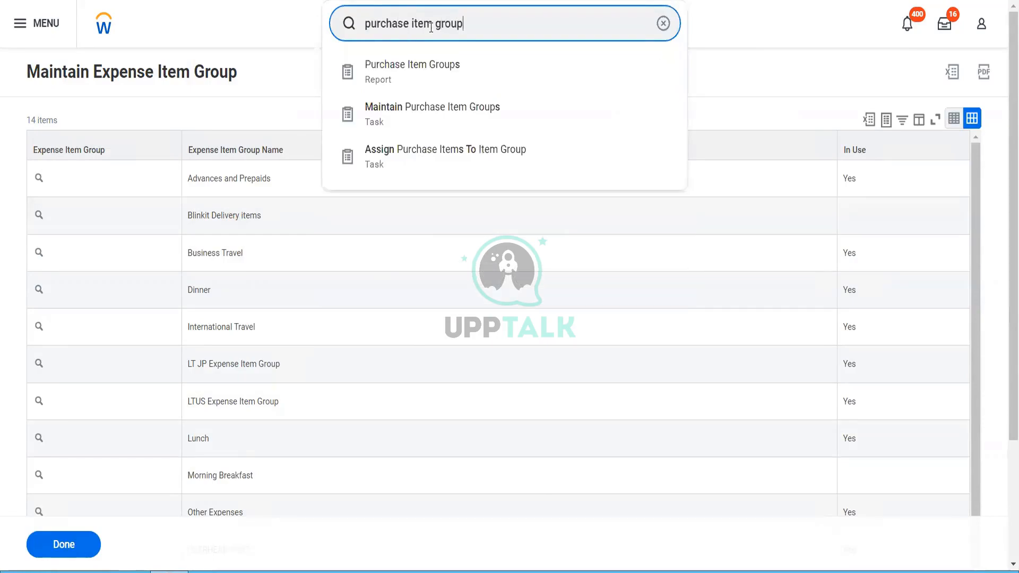
click(418, 117)
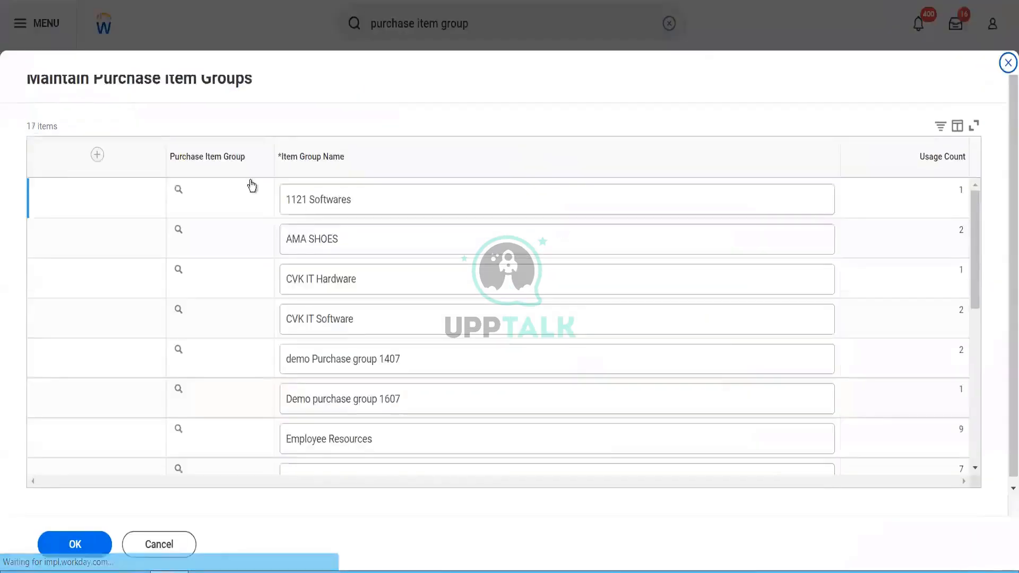
Step: Add and save a new purchase item group named 'Packaging Material'
click(97, 155)
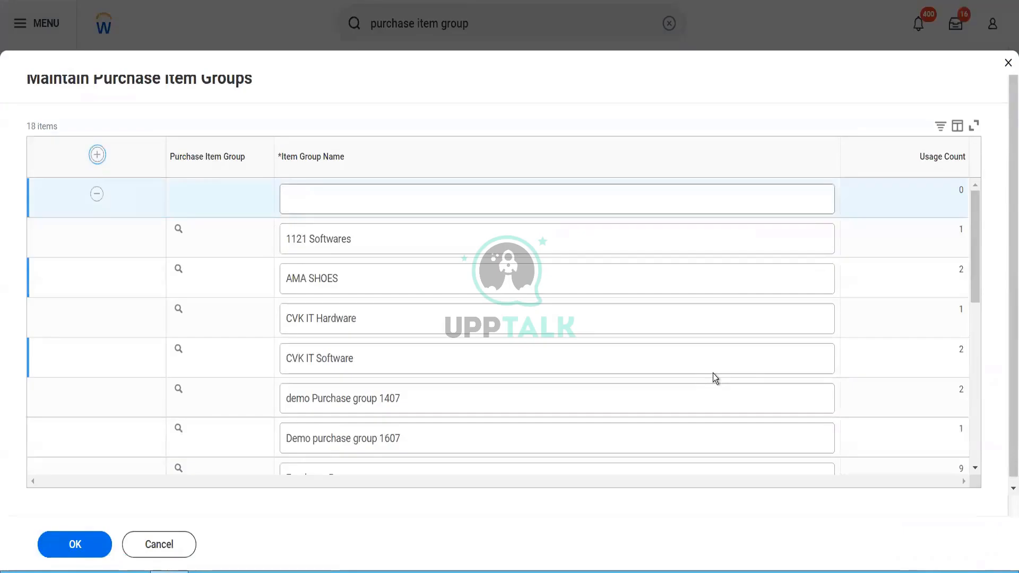
click(452, 204)
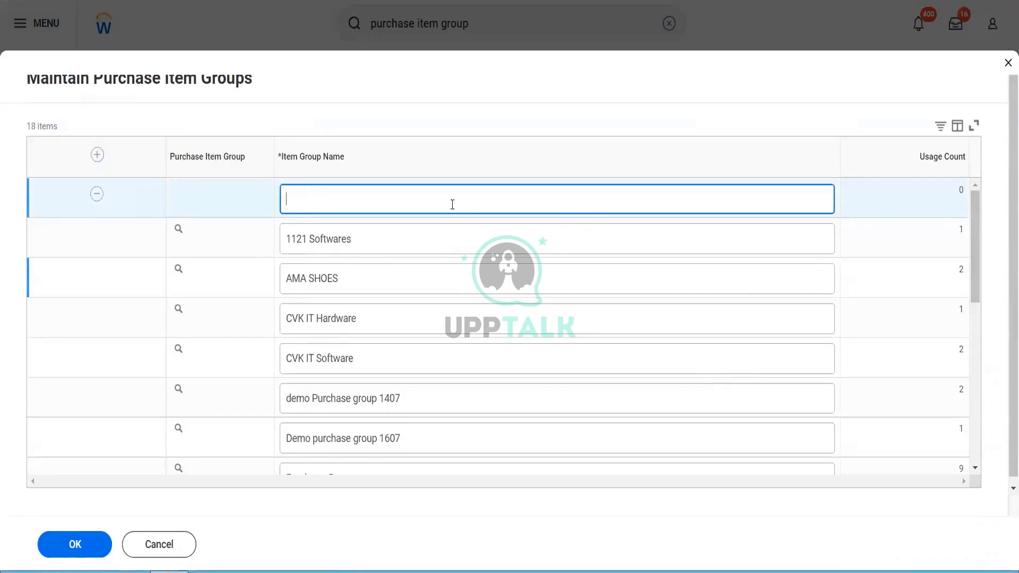
text(Items to pu)
key(BackSpace)
key(BackSpace)
key(BackSpace)
key(BackSpace)
key(BackSpace)
key(BackSpace)
key(BackSpace)
key(BackSpace)
key(BackSpace)
key(BackSpace)
key(BackSpace)
text(Rauj)
key(BackSpace)
key(BackSpace)
key(BackSpace)
text(ae)
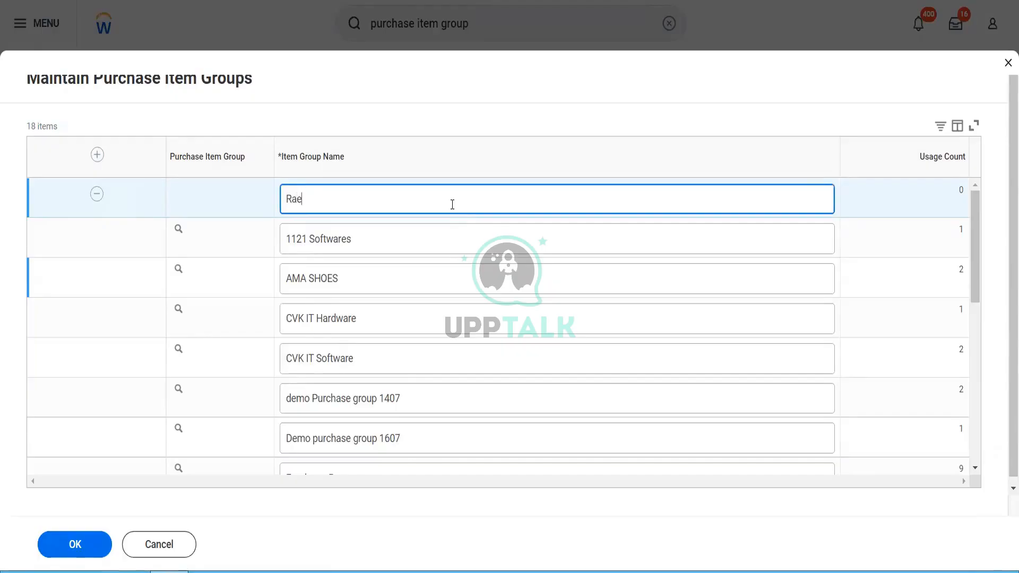
text( Ma)
key(BackSpace)
key(BackSpace)
key(BackSpace)
key(BackSpace)
key(BackSpace)
key(BackSpace)
text(pachu)
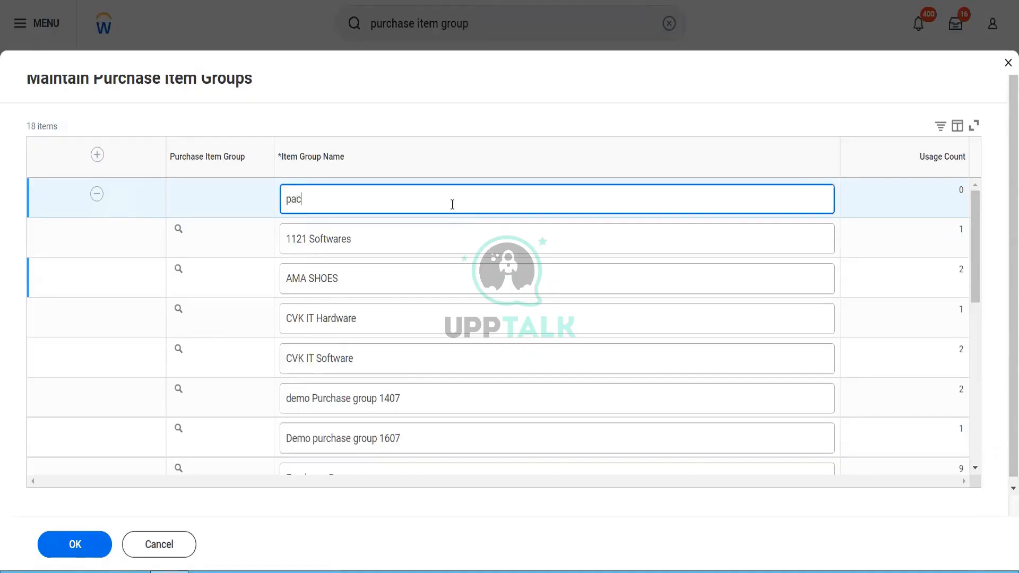
key(BackSpace)
key(BackSpace)
key(BackSpace)
key(BackSpace)
key(BackSpace)
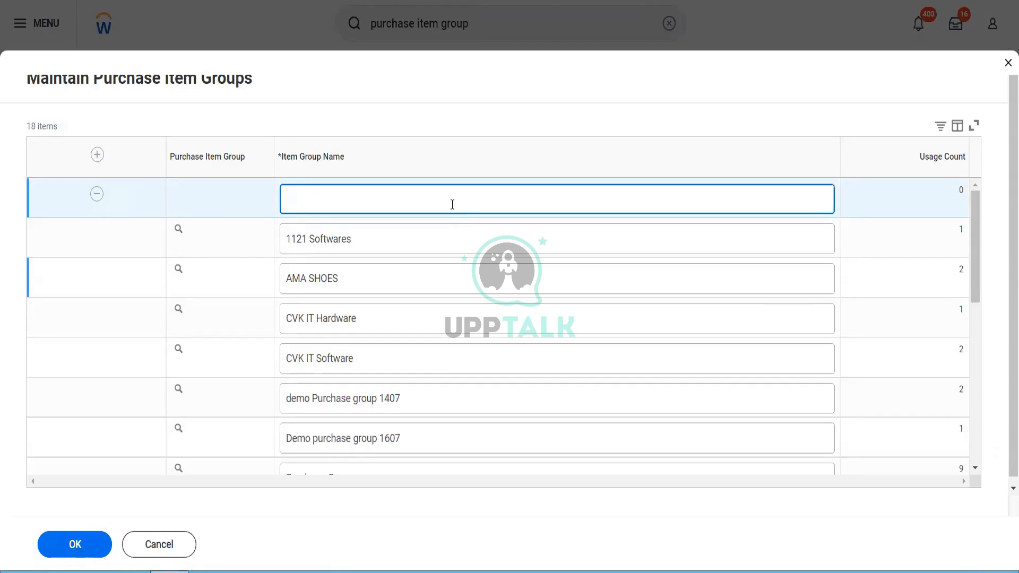
text(Packaging Material)
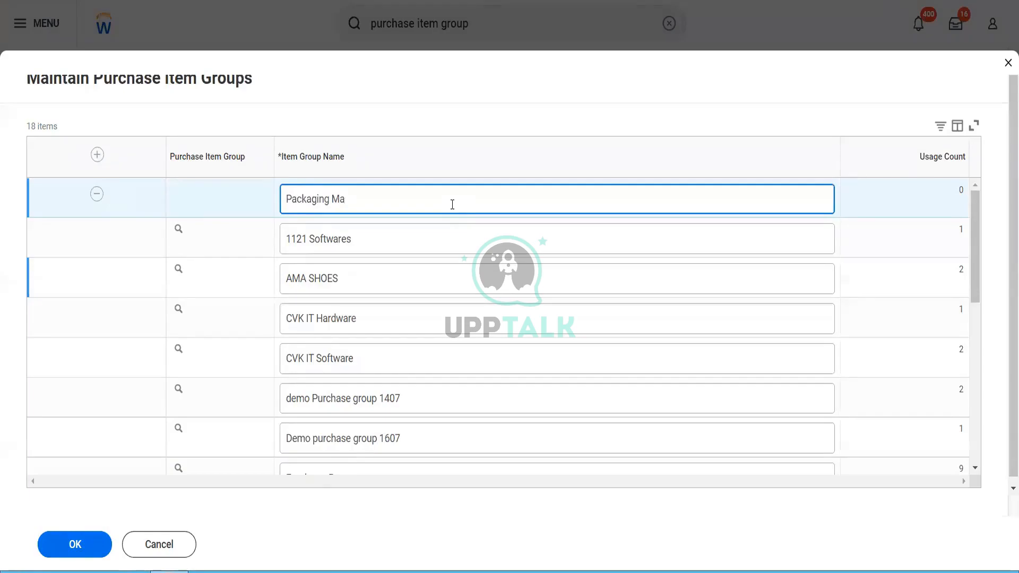
click(75, 544)
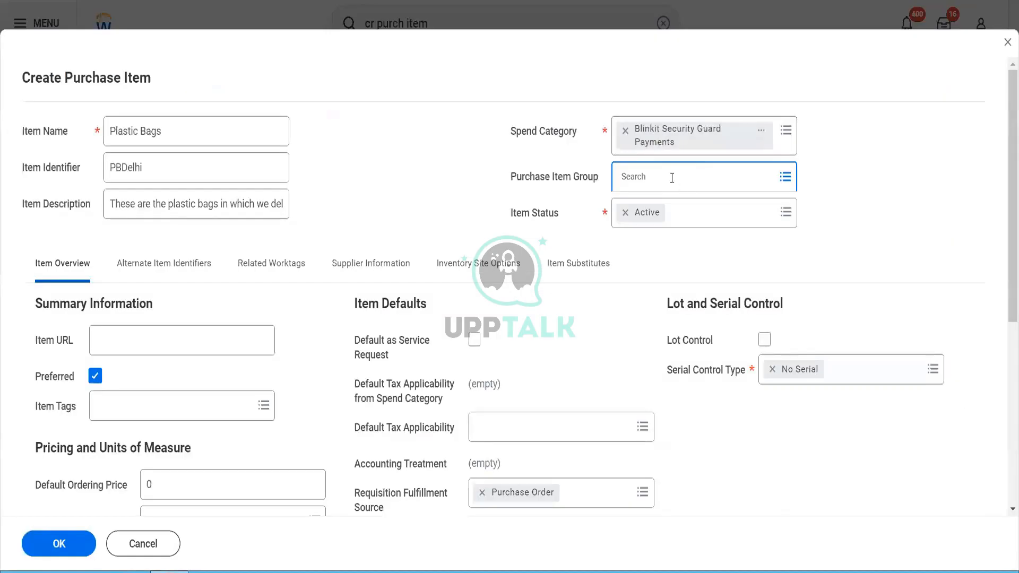
click(672, 178)
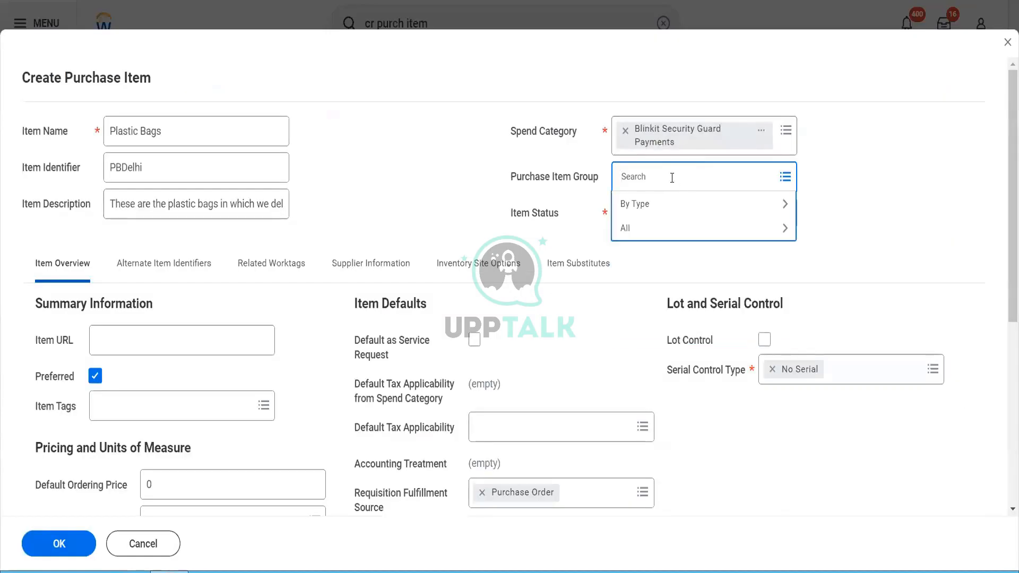
Step: Search 'pack mater' and set the Plastic Bags Purchase Item Group to Packaging Material
text(pack mater)
key(Return)
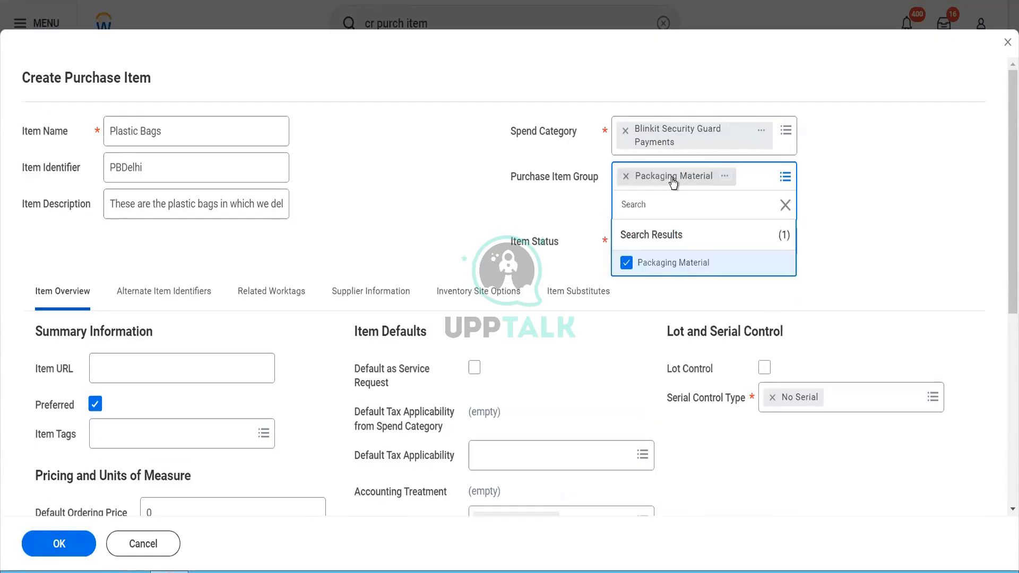
click(522, 230)
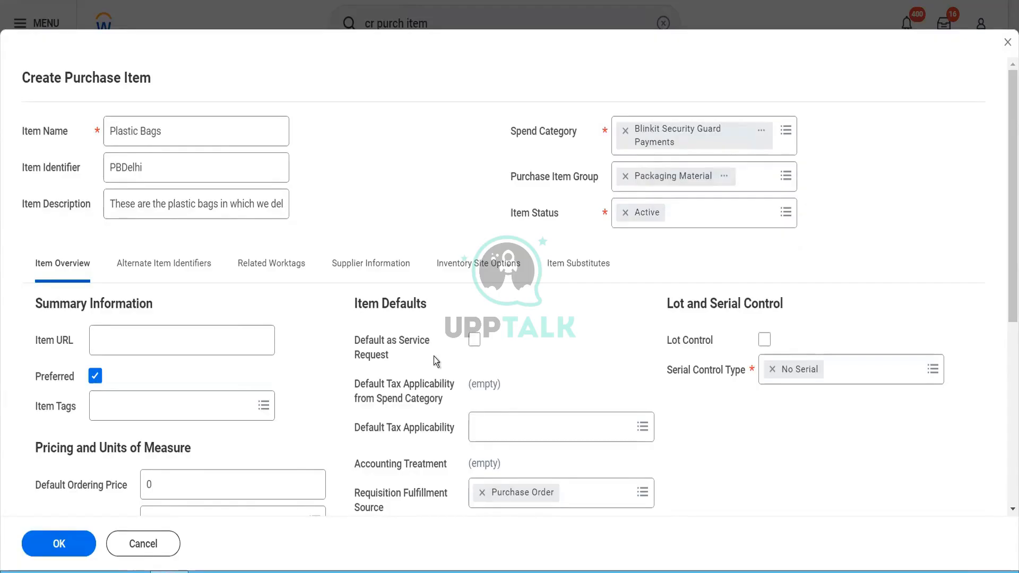
scroll(533, 335, down, 1)
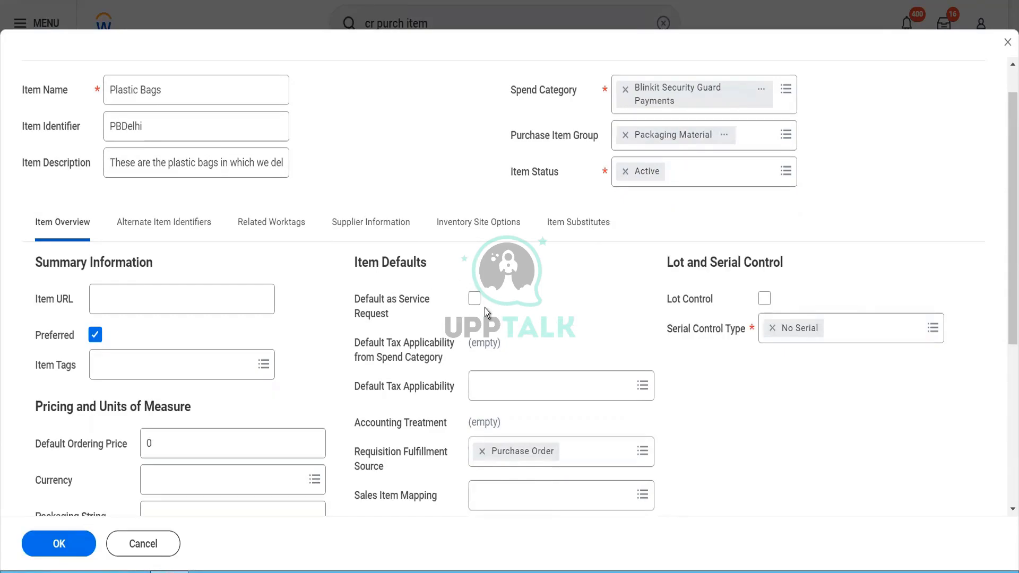
scroll(530, 339, down, 1)
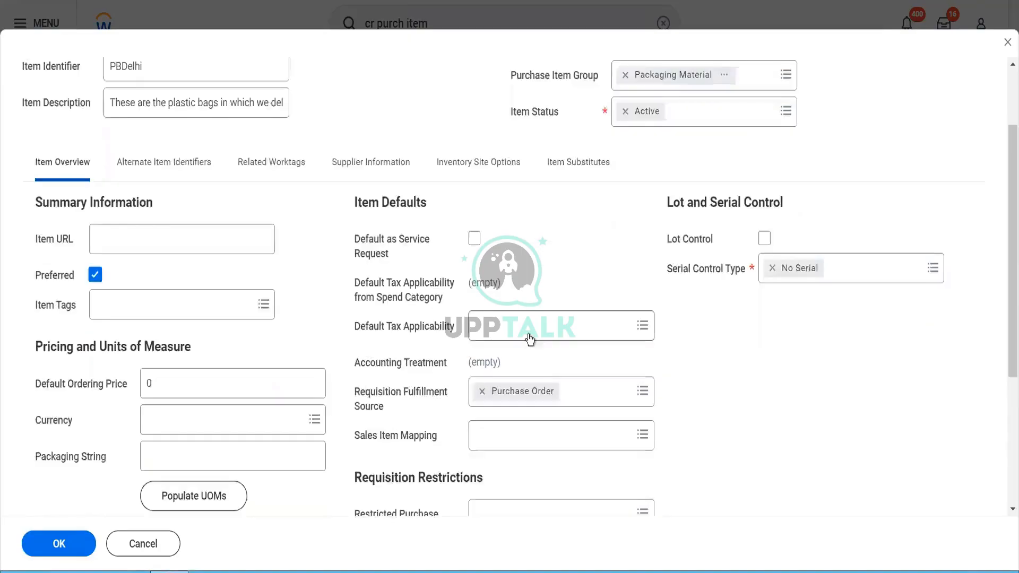
scroll(530, 339, down, 1)
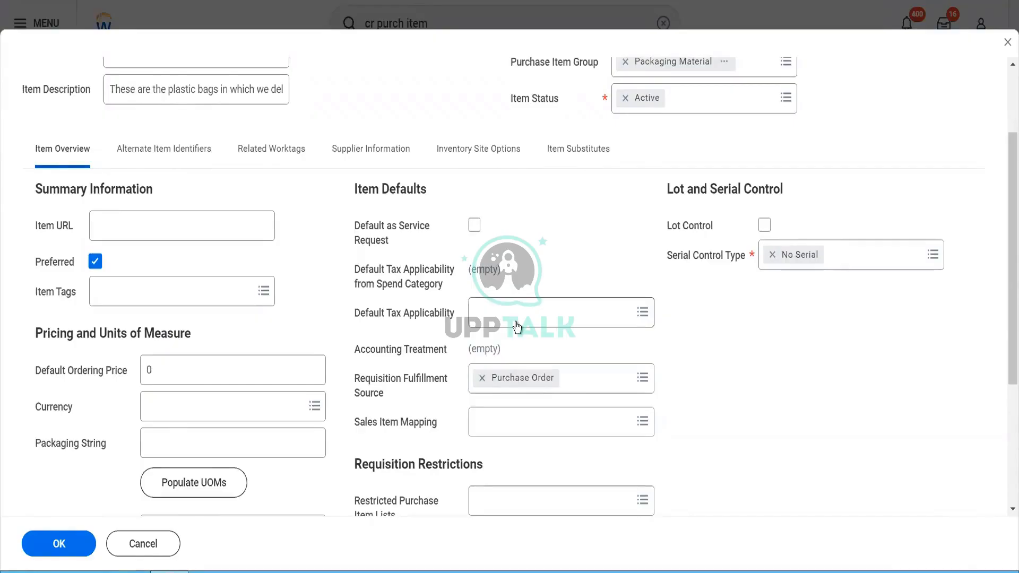
click(518, 325)
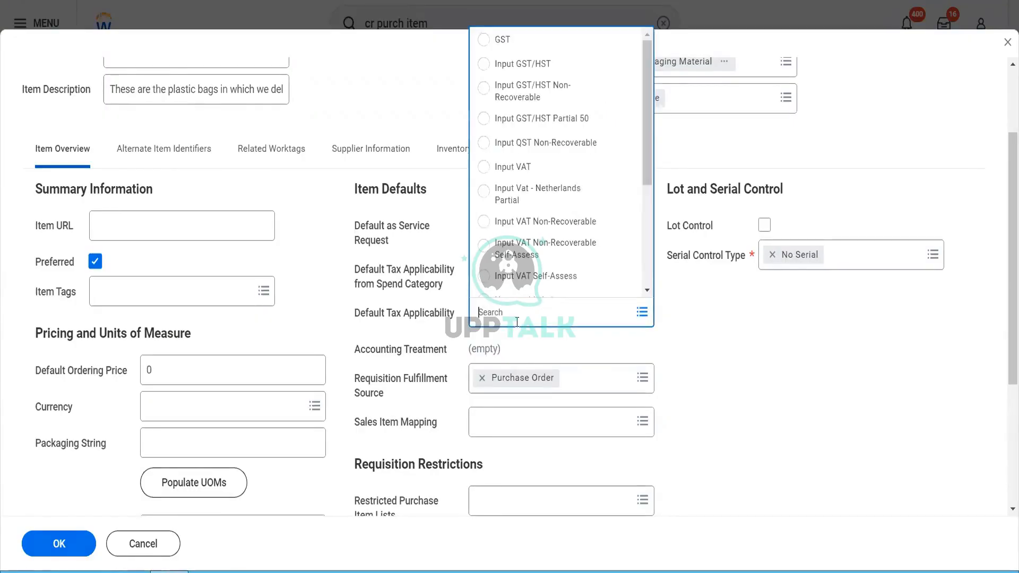
click(699, 381)
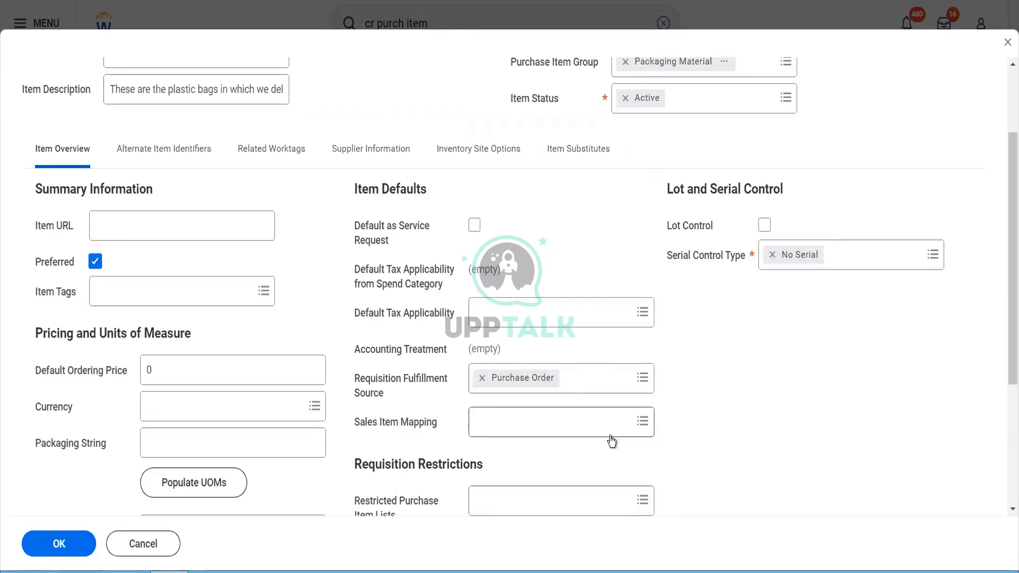
Step: Set the Default Ordering Price to 10 and the Currency to USD
click(178, 371)
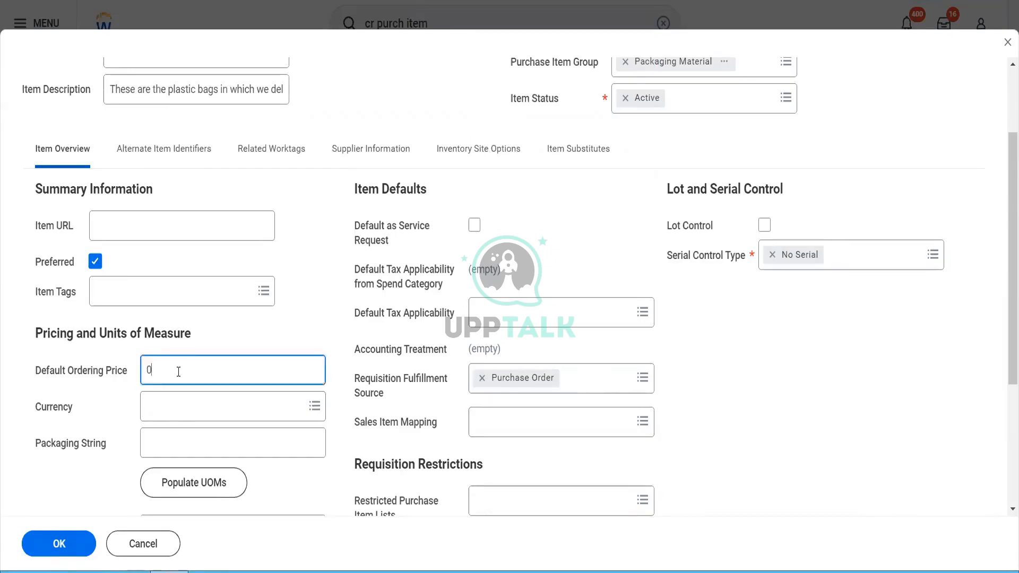
drag(178, 371, 142, 376)
text(100)
key(BackSpace)
key(Tab)
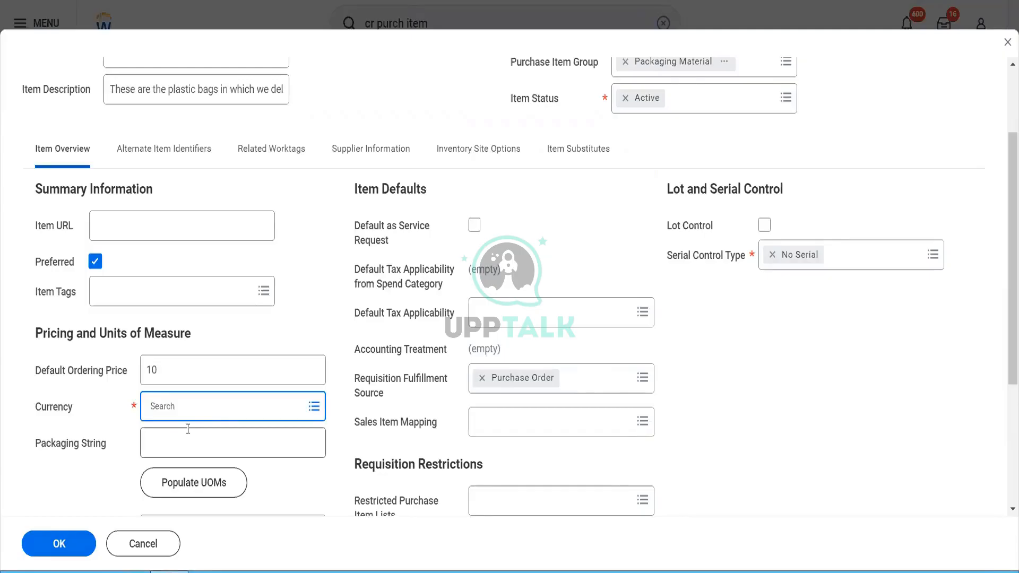
text(usd)
key(Return)
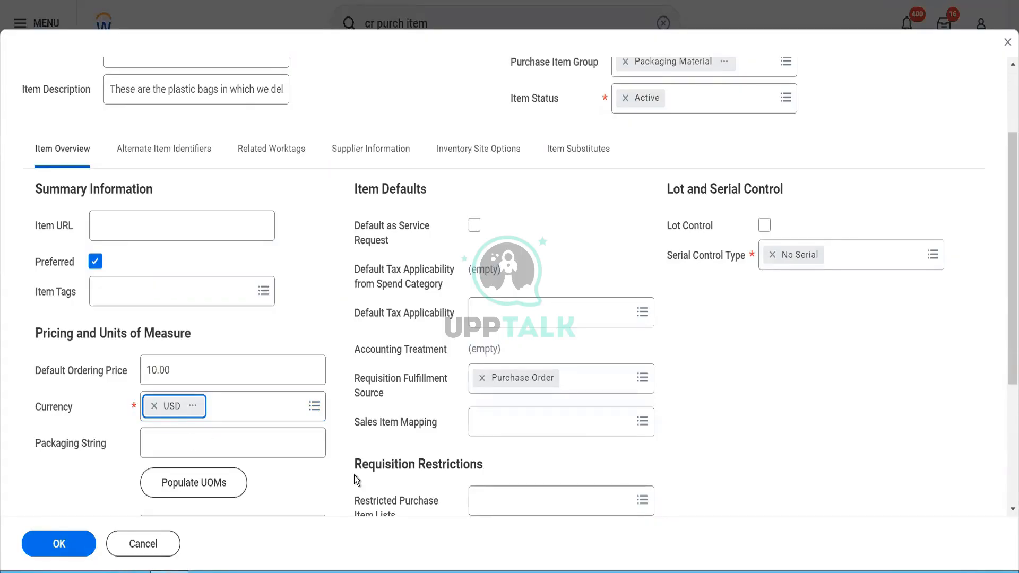
scroll(355, 476, down, 2)
mouse_move(288, 366)
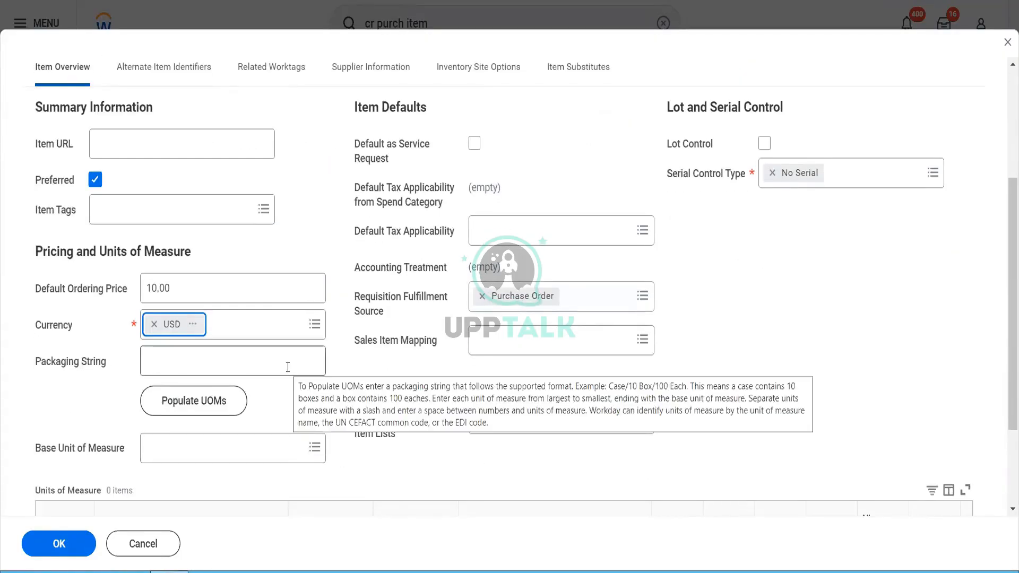
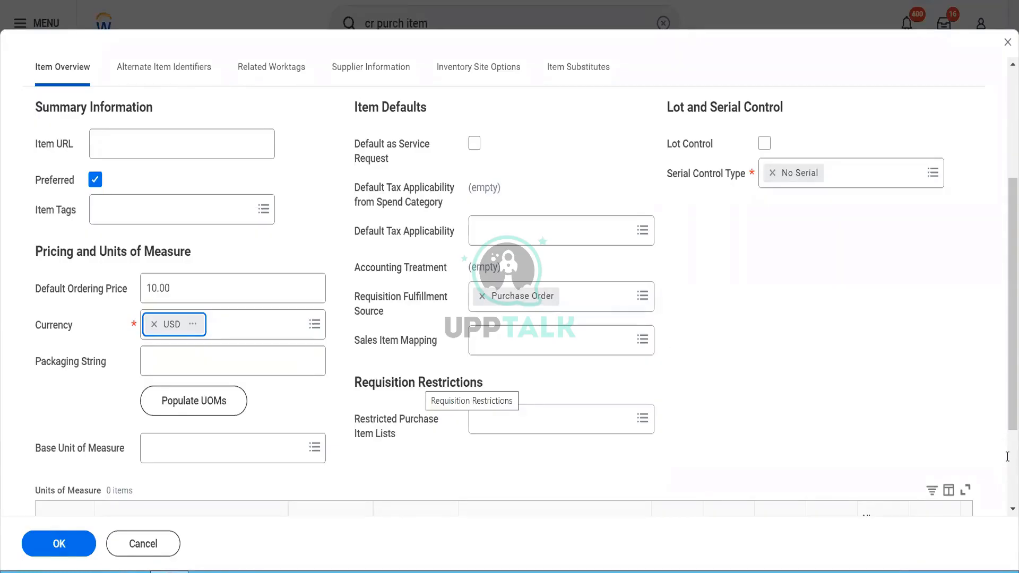
Step: Set the purchase item's base unit of measure to Each
scroll(1007, 457, down, 3)
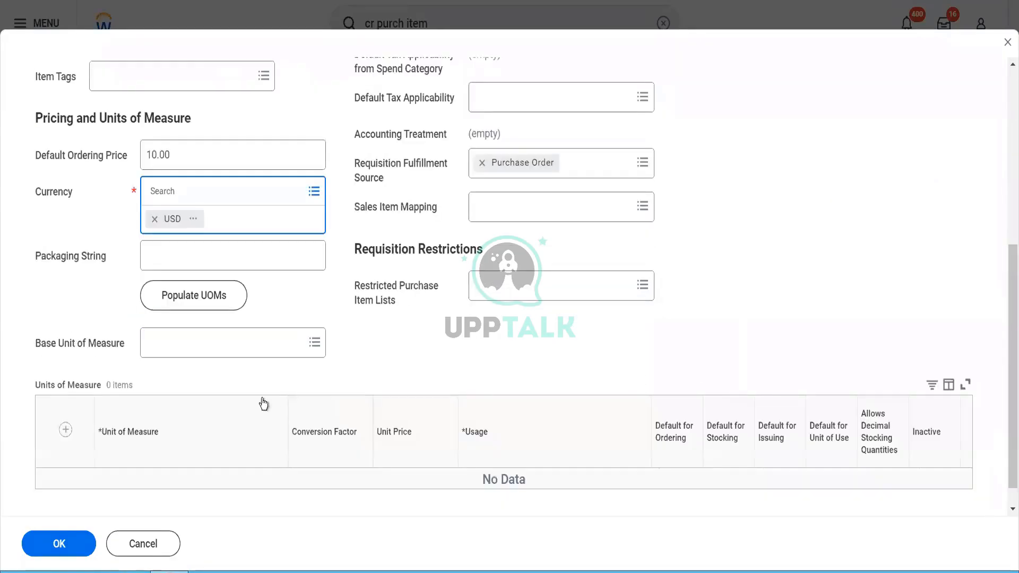
click(224, 358)
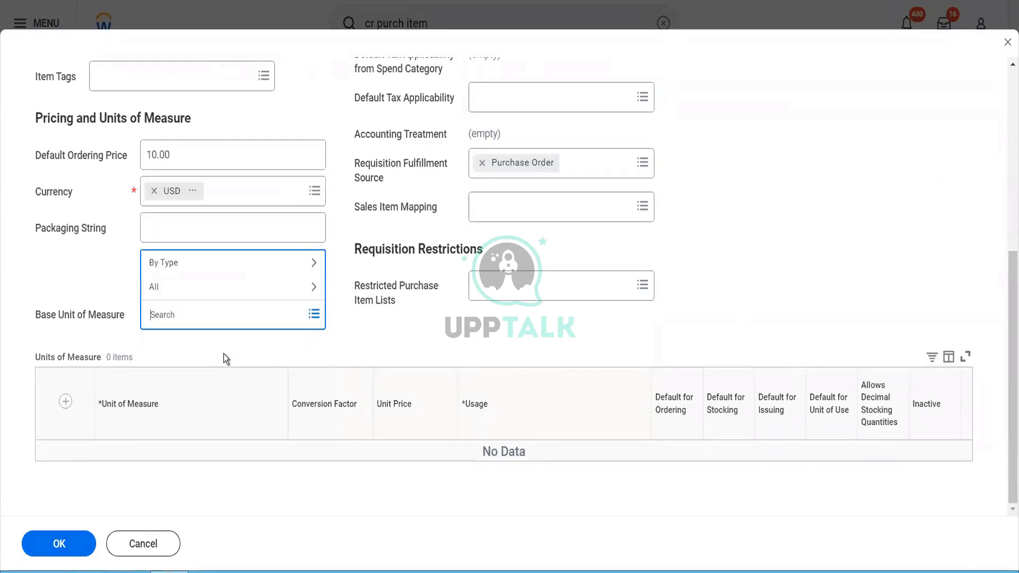
text(r)
key(BackSpace)
text(r)
key(BackSpace)
text(each)
key(Return)
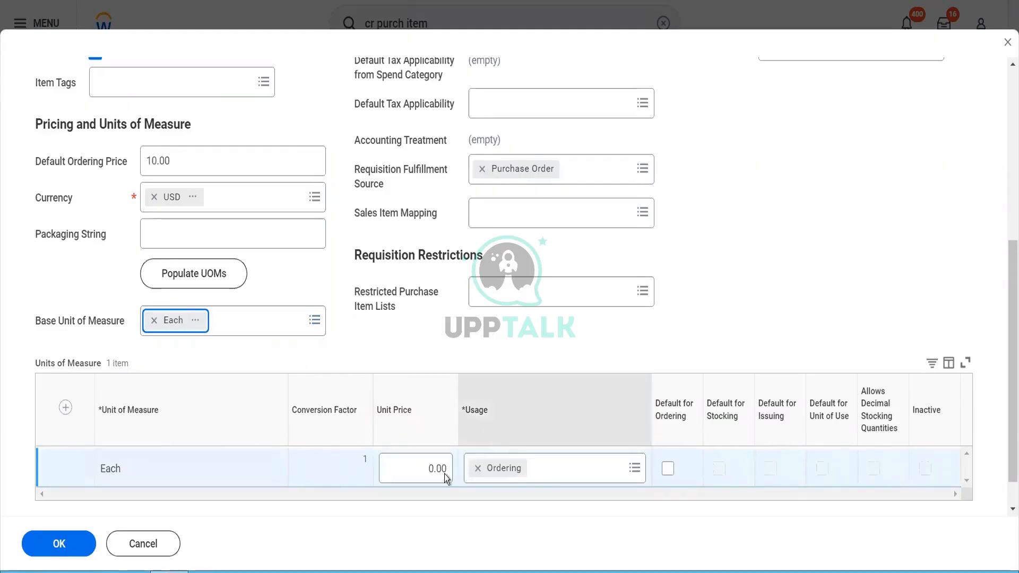
Step: Enter 10.00 as the unit price for the Each row
click(421, 470)
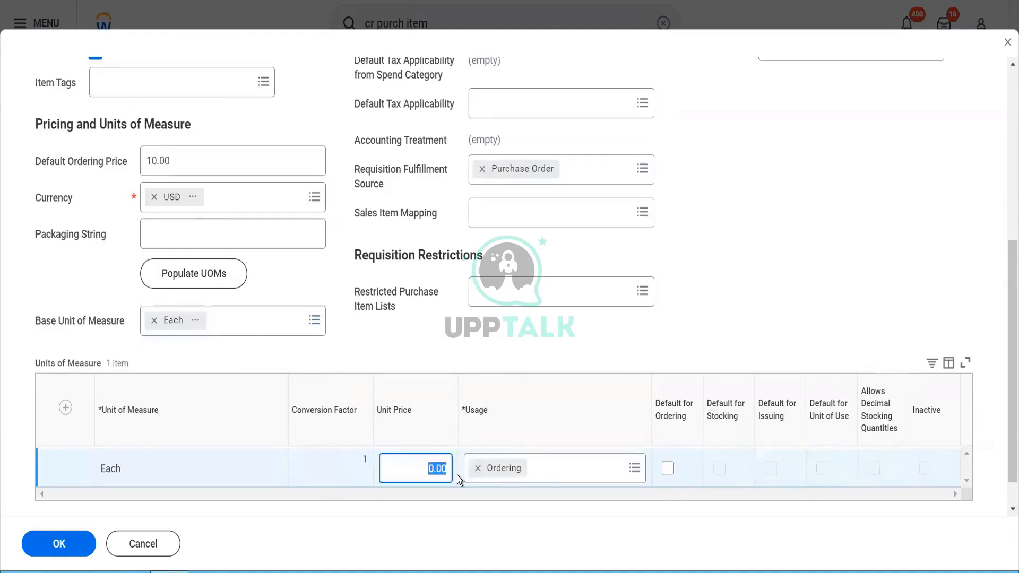
text(100)
key(BackSpace)
key(Tab)
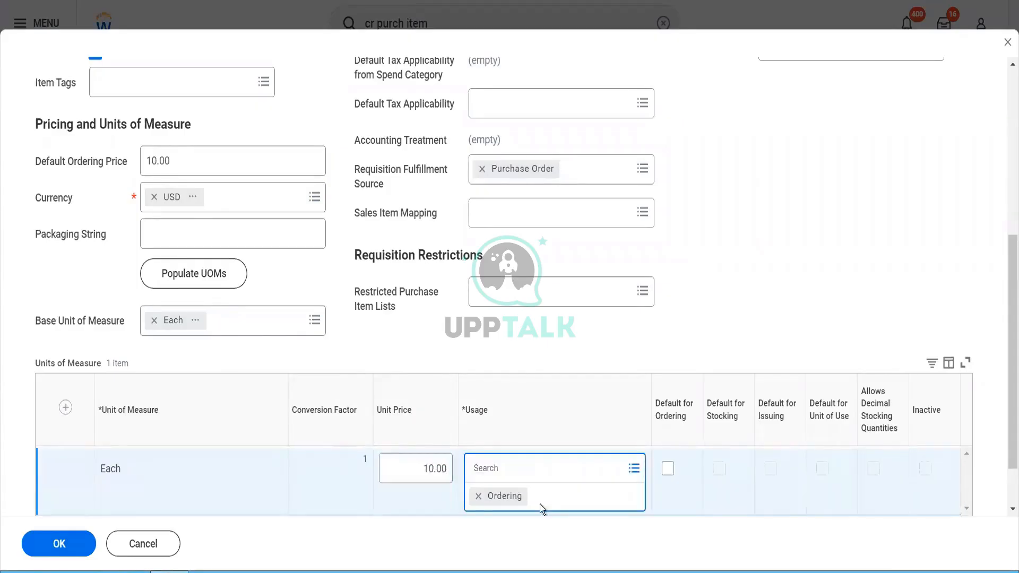
Step: Make Unit of Use the only usage for Each, removing Ordering
click(635, 468)
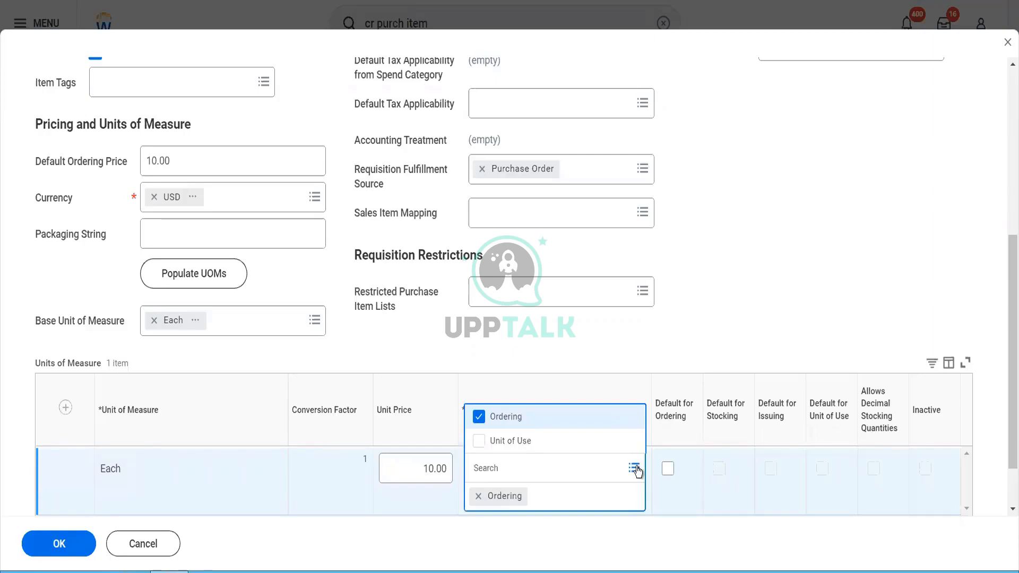
click(550, 450)
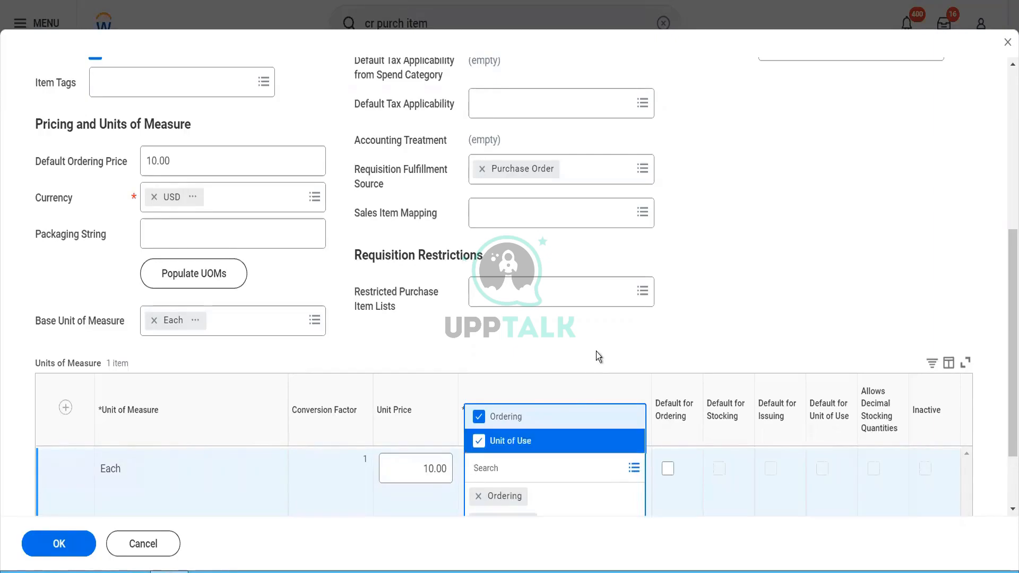
click(587, 333)
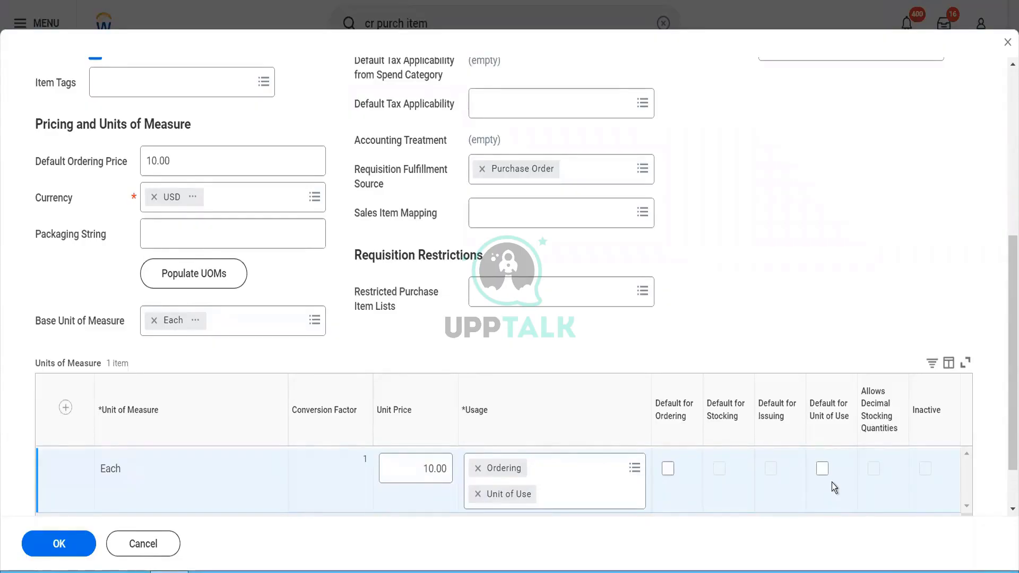
click(477, 469)
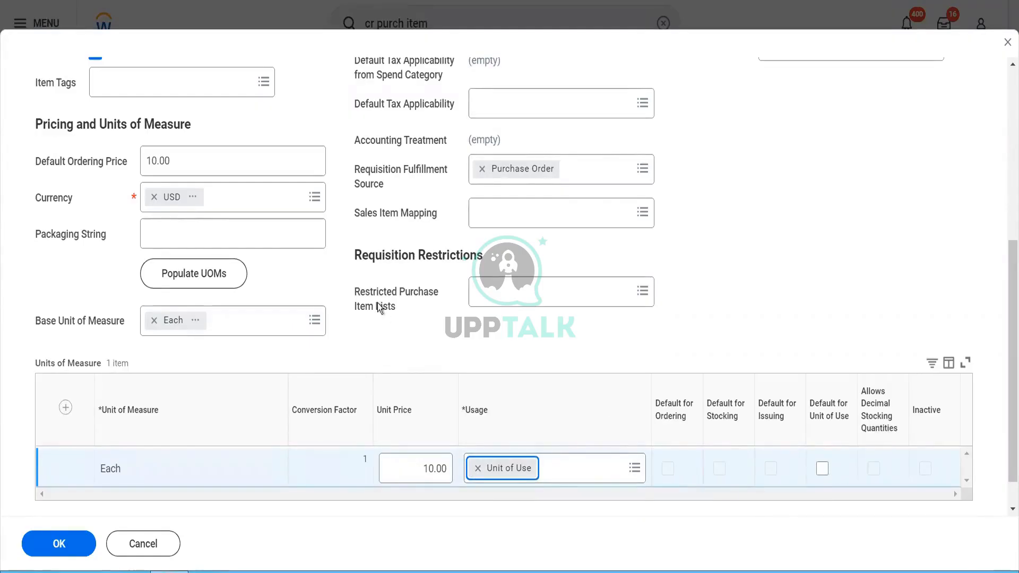
Step: Append '( Unit of Use)' to the Plastic Bags item name
scroll(378, 304, up, 6)
click(216, 132)
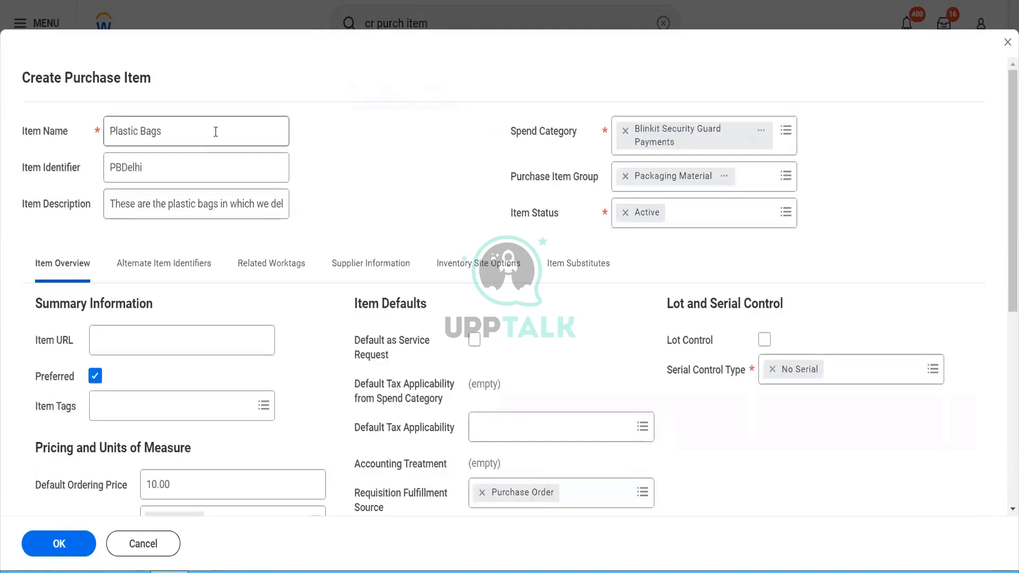
text(()
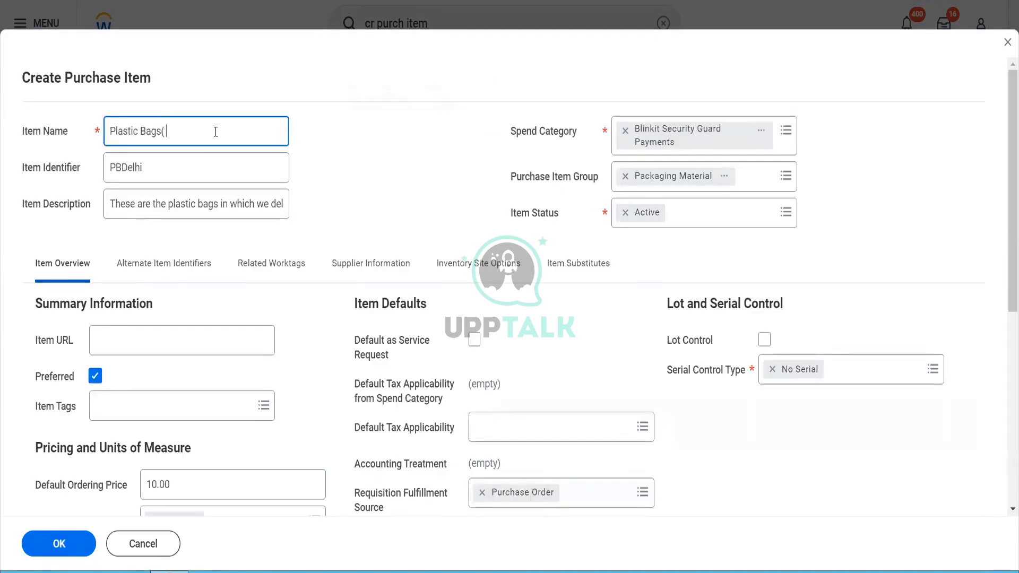
text( Unit of Use))
Step: Mark Each as the default unit of use and submit the purchase item
scroll(359, 183, down, 5)
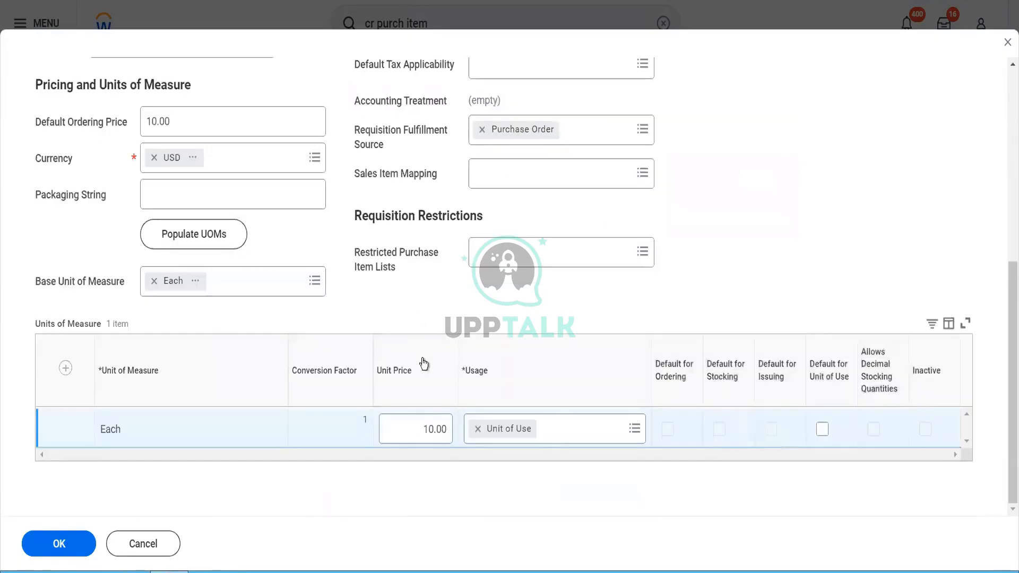
click(822, 429)
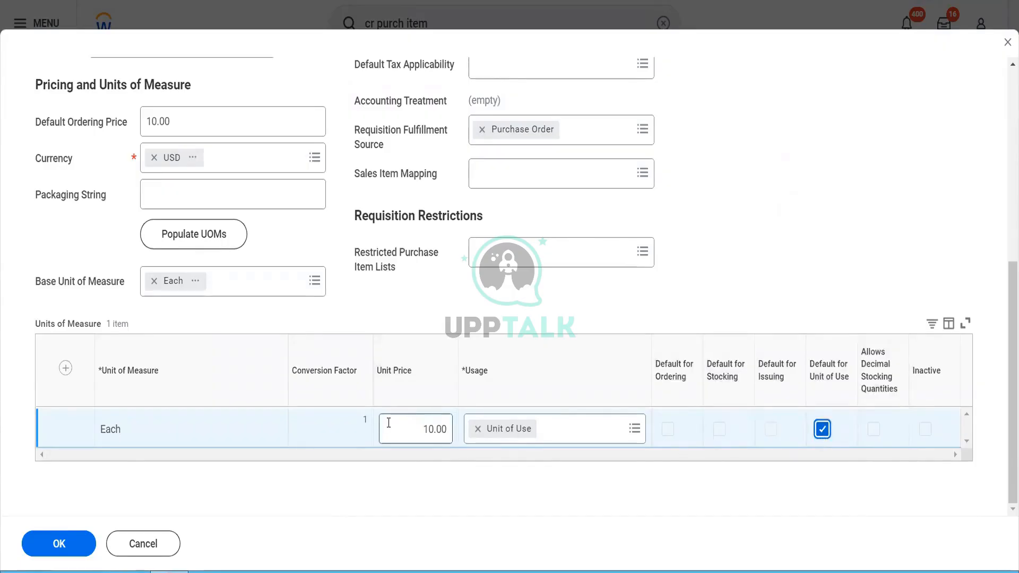
scroll(388, 423, up, 7)
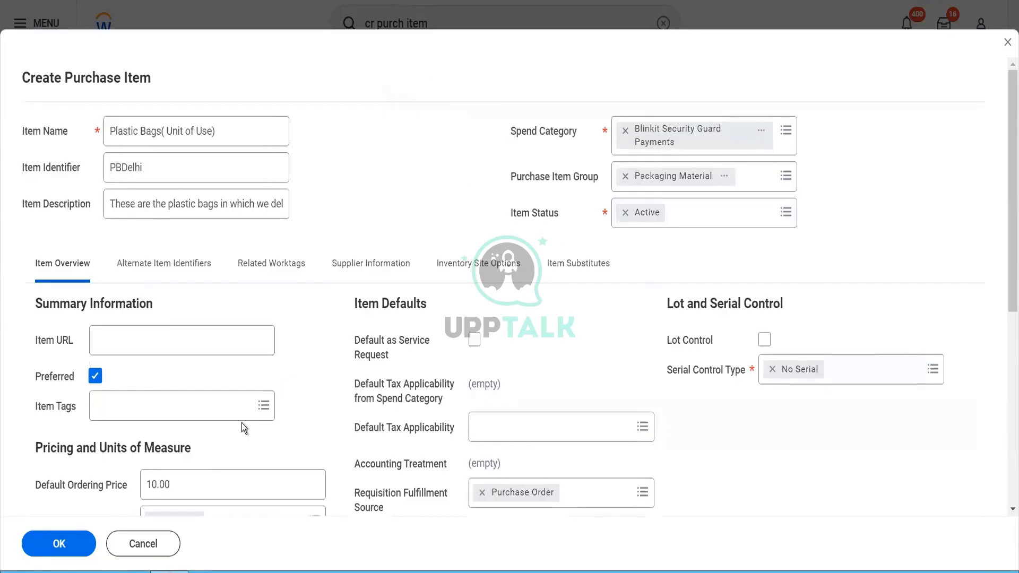
scroll(385, 332, down, 6)
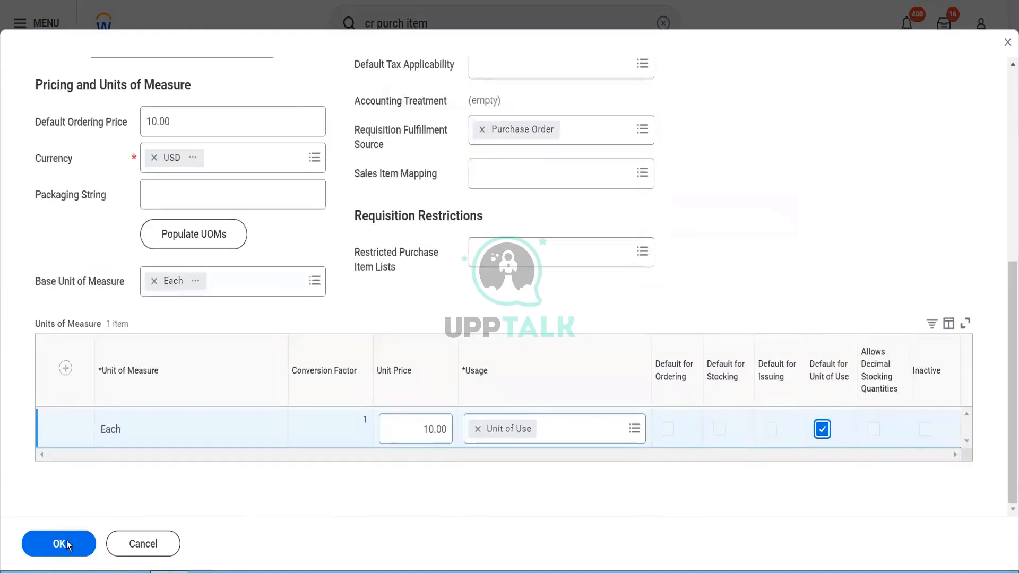
click(59, 544)
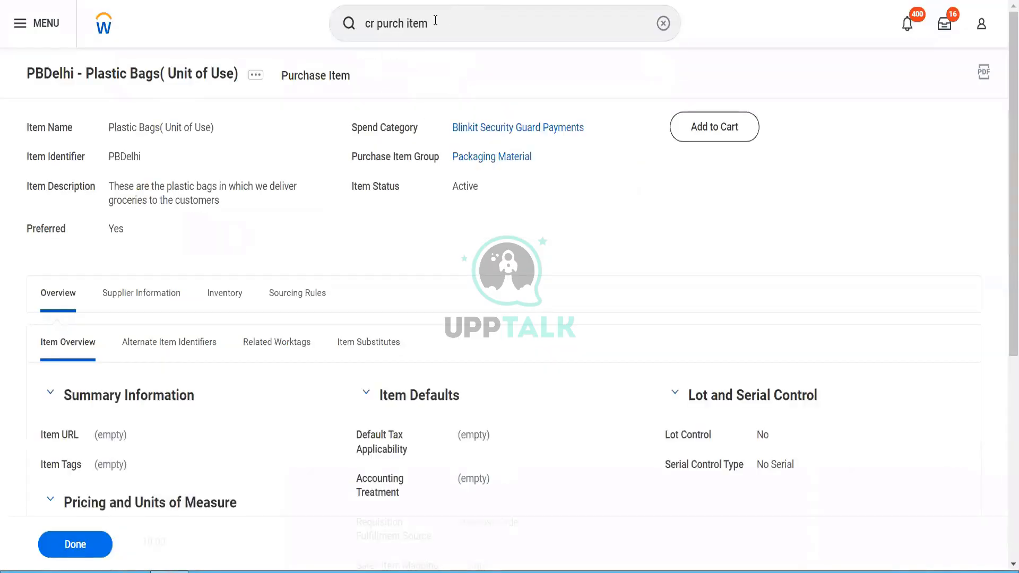
click(435, 21)
Step: Search 'cr purch item' and launch Create Purchase Item
key(BackSpace)
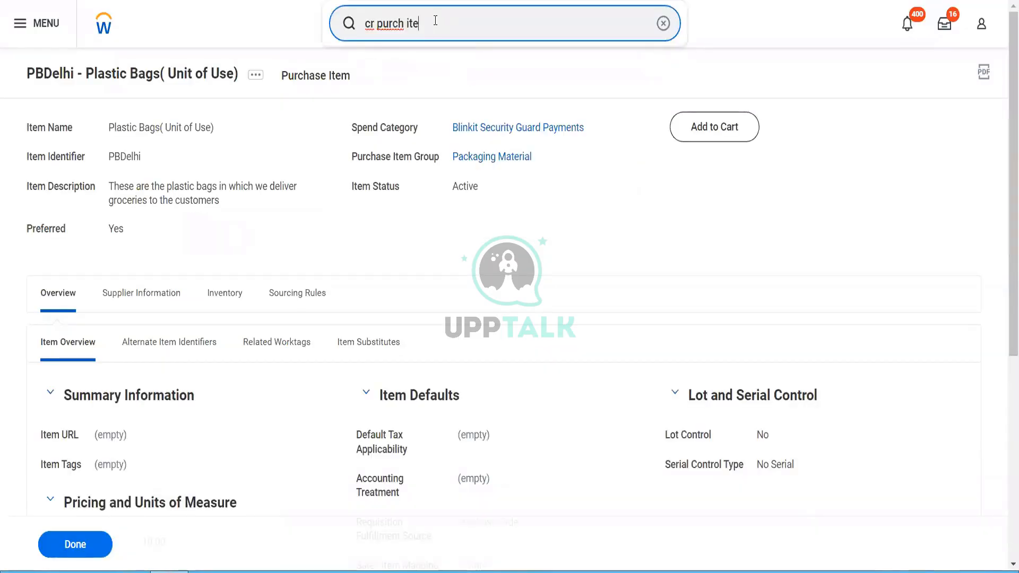
text(m)
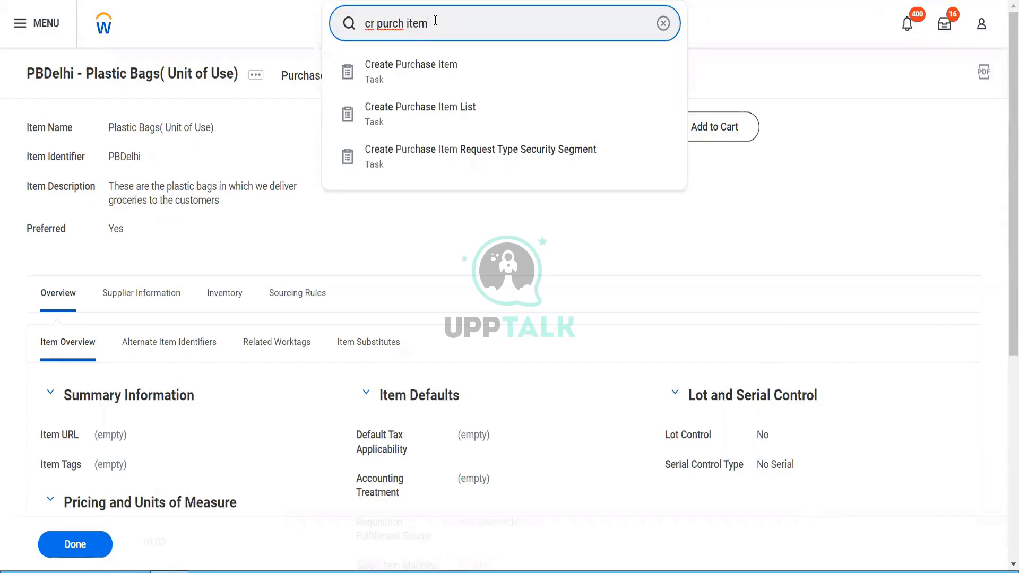
key(Down)
key(Return)
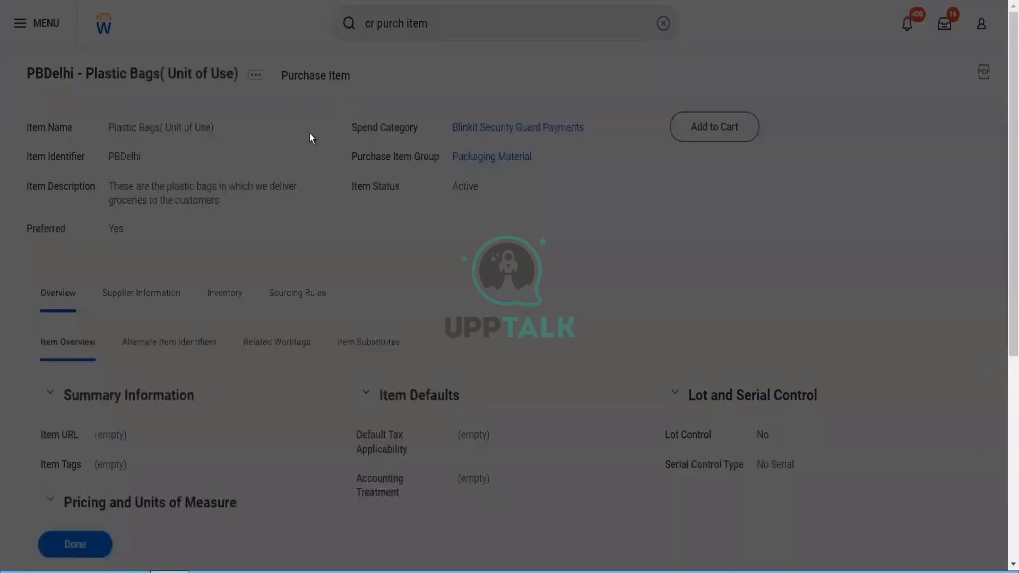
Step: Name the item 'Cartons (Ordering Usage)' with description 'The carton for big items'
text(Cartons)
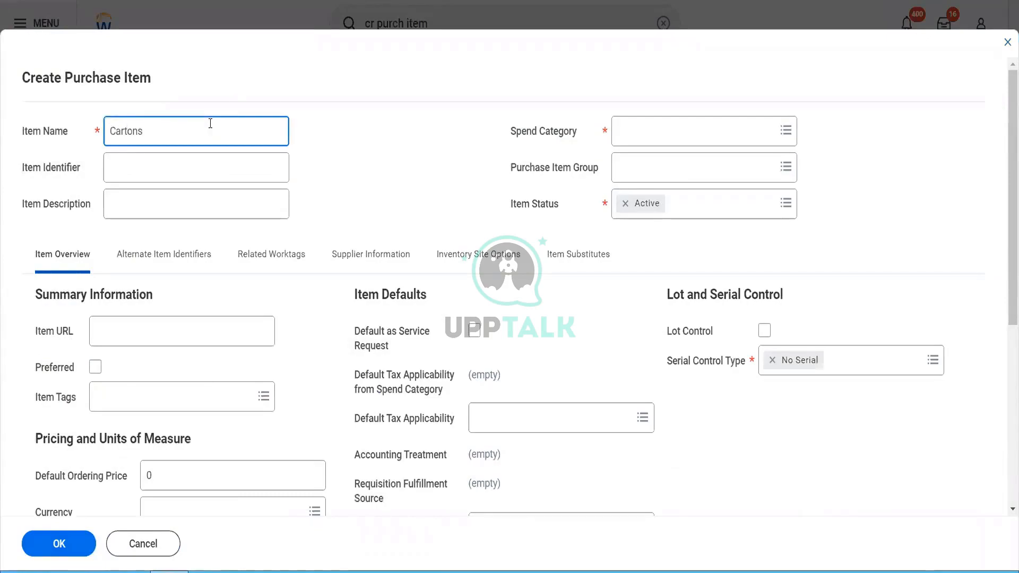
text( ()
text(Orderin)
text(g u)
key(BackSpace)
text(Usage))
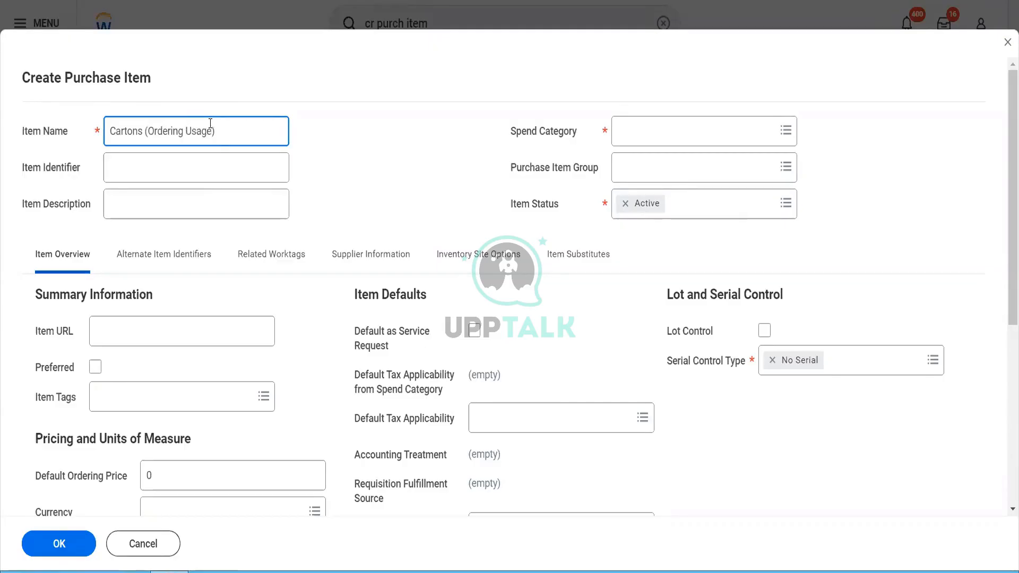
click(170, 213)
text(Th)
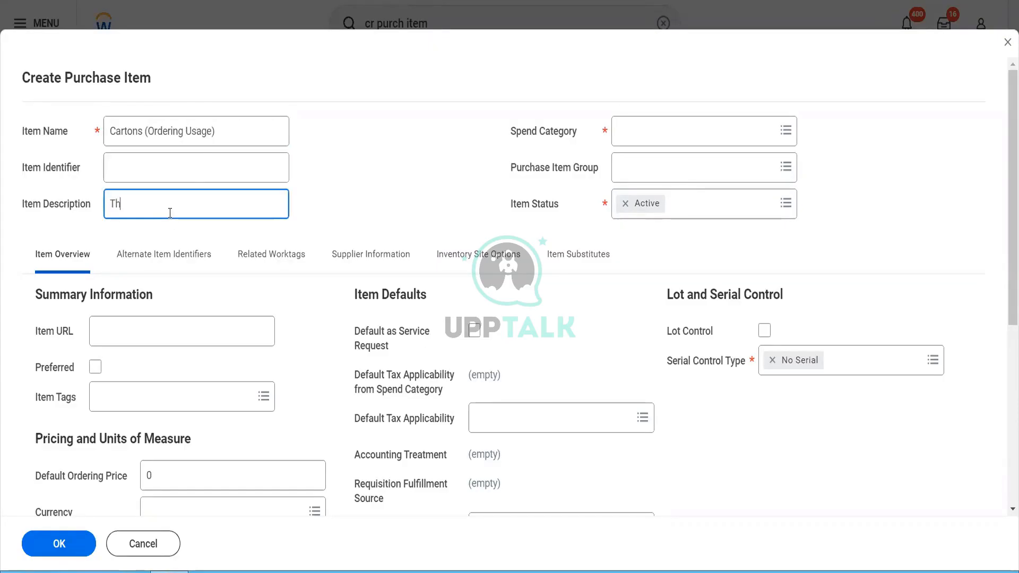
text(e carton for big items)
key(Tab)
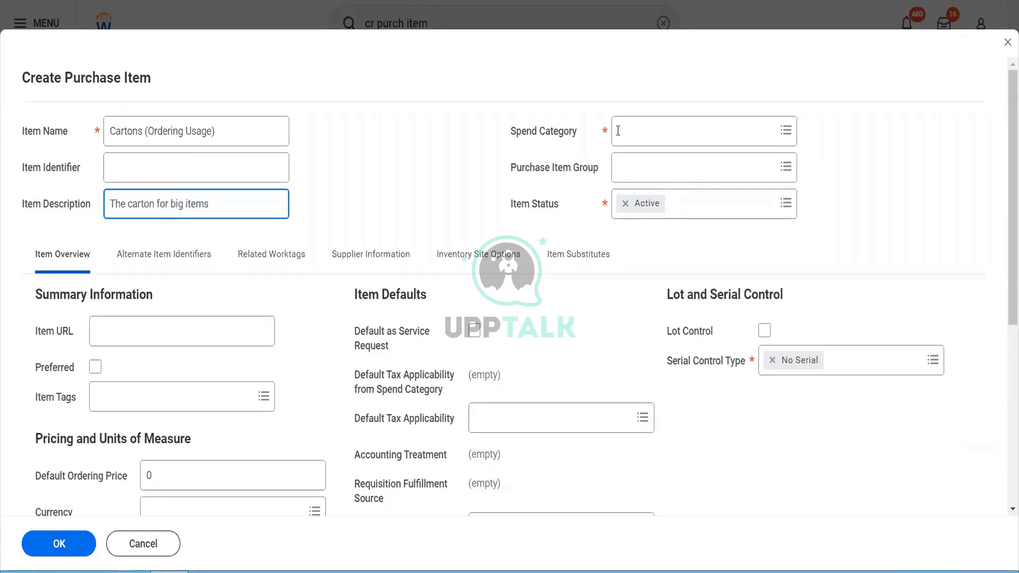
click(679, 117)
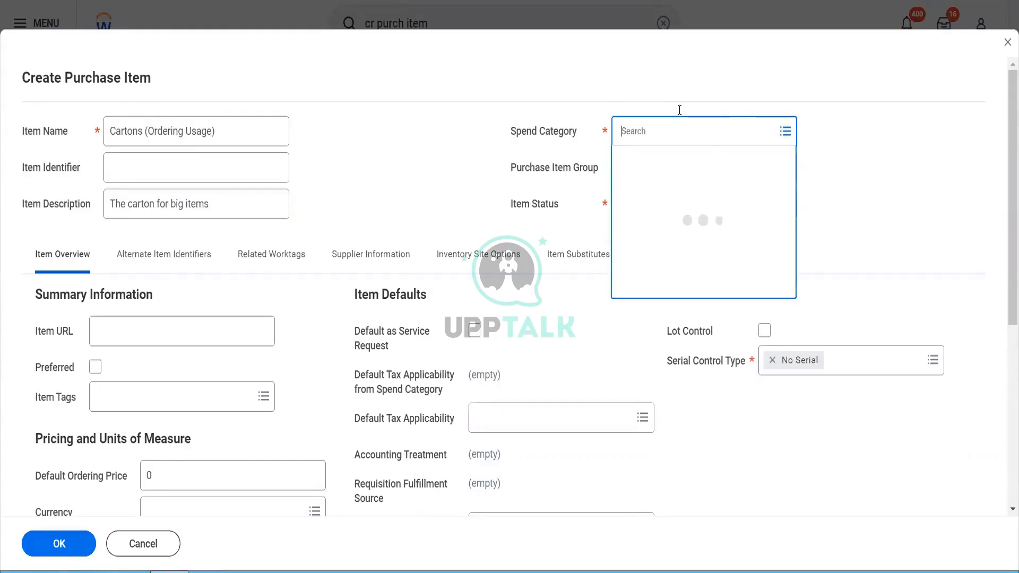
Step: Set the spend category to Blinkit Security Guard Payments and search the item groups
text(blinkit)
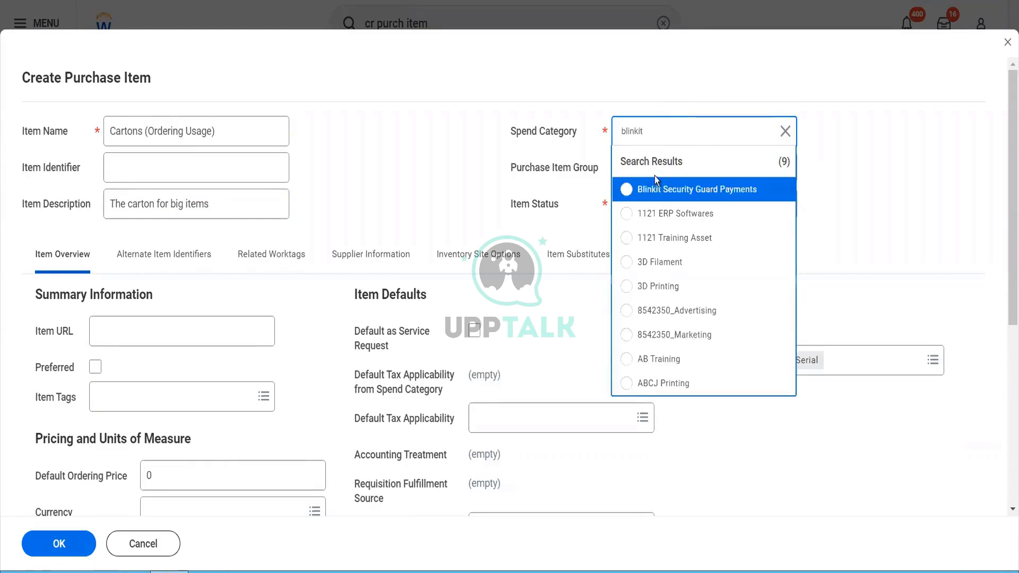
click(658, 189)
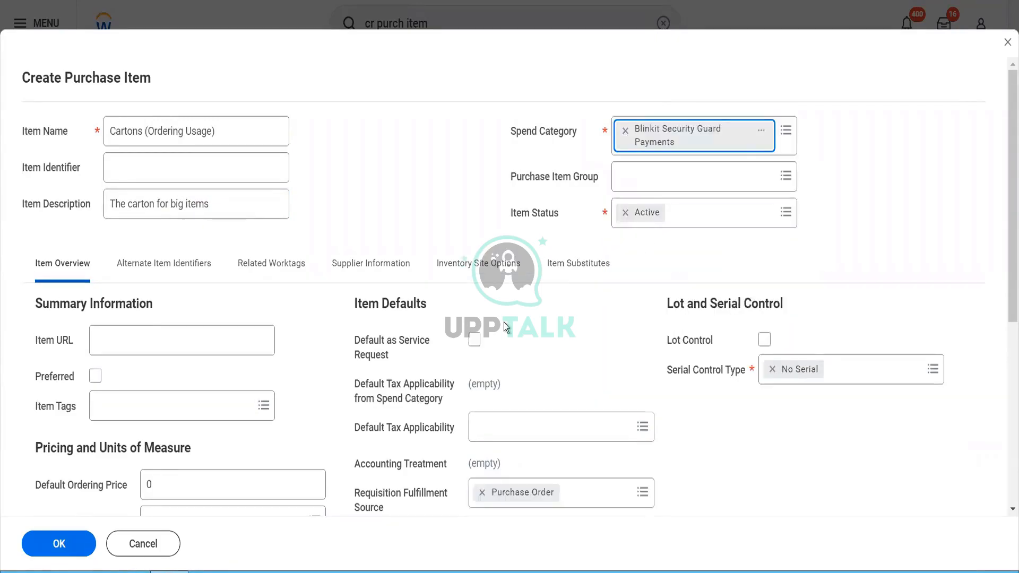
click(650, 176)
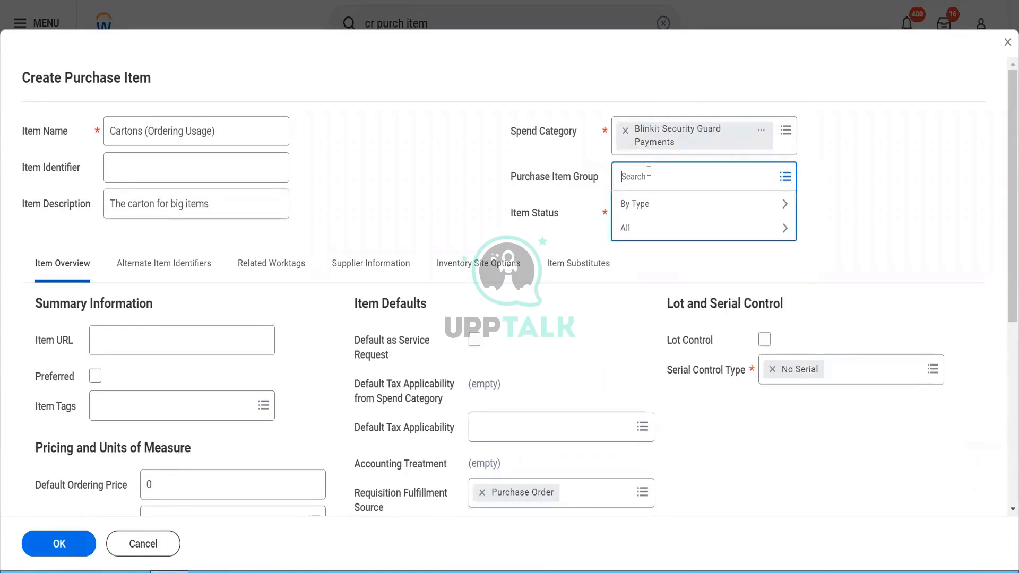
text(raw)
key(Return)
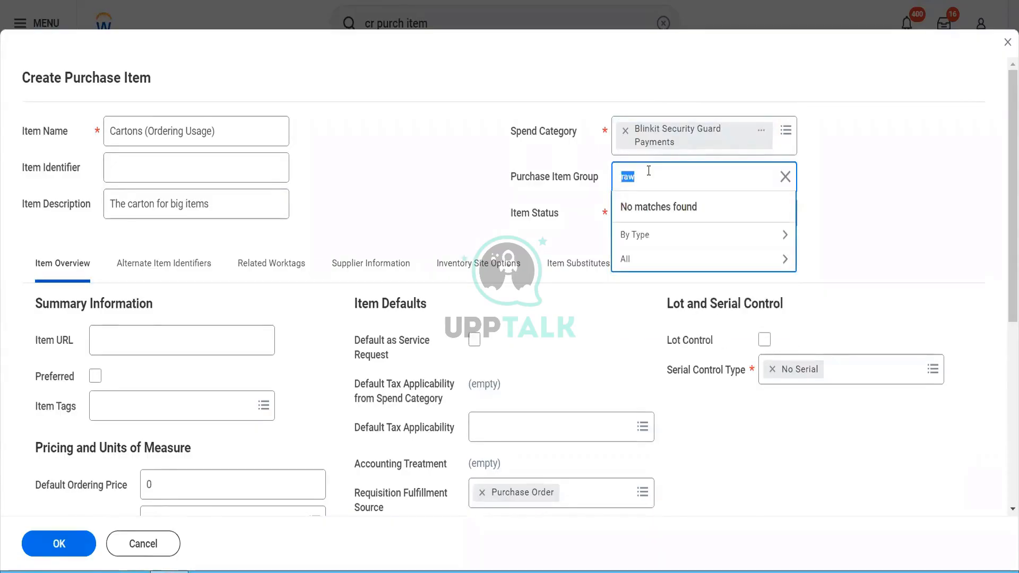
key(BackSpace)
text(b)
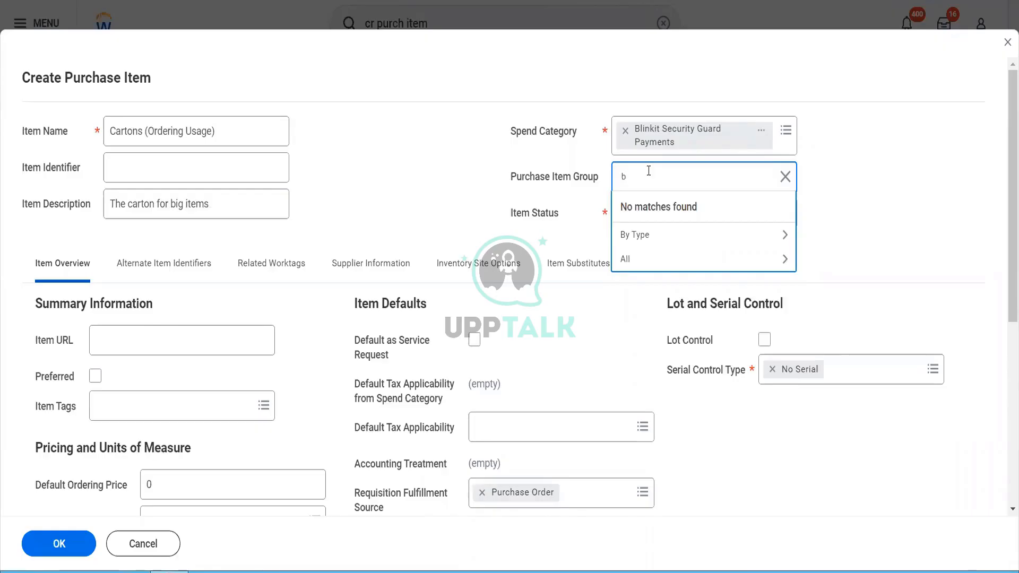
text(linkit)
key(Return)
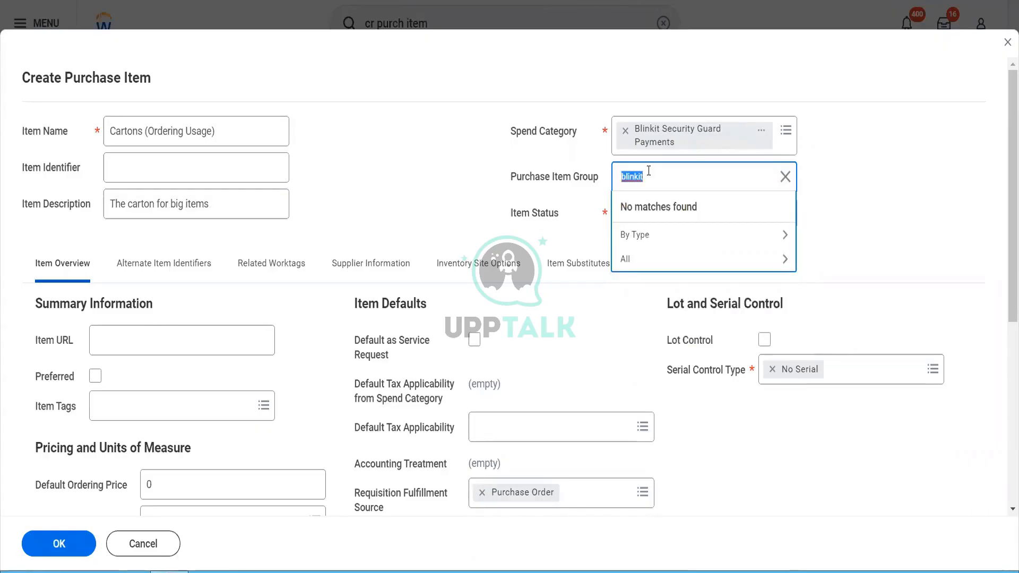
text(purc)
key(BackSpace)
key(BackSpace)
key(BackSpace)
key(BackSpace)
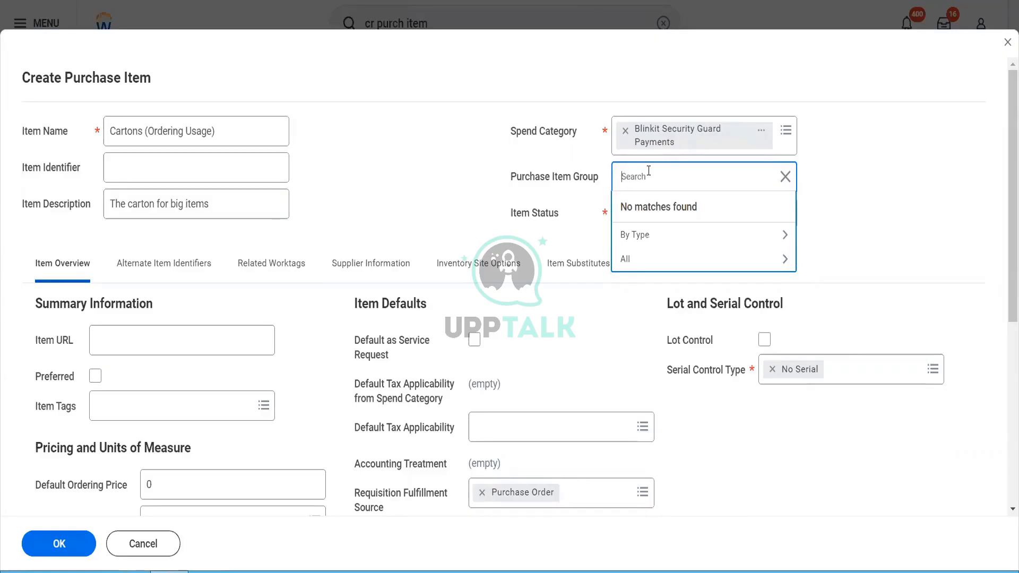
Step: Select Packaging Material from the full purchase item group list
click(631, 260)
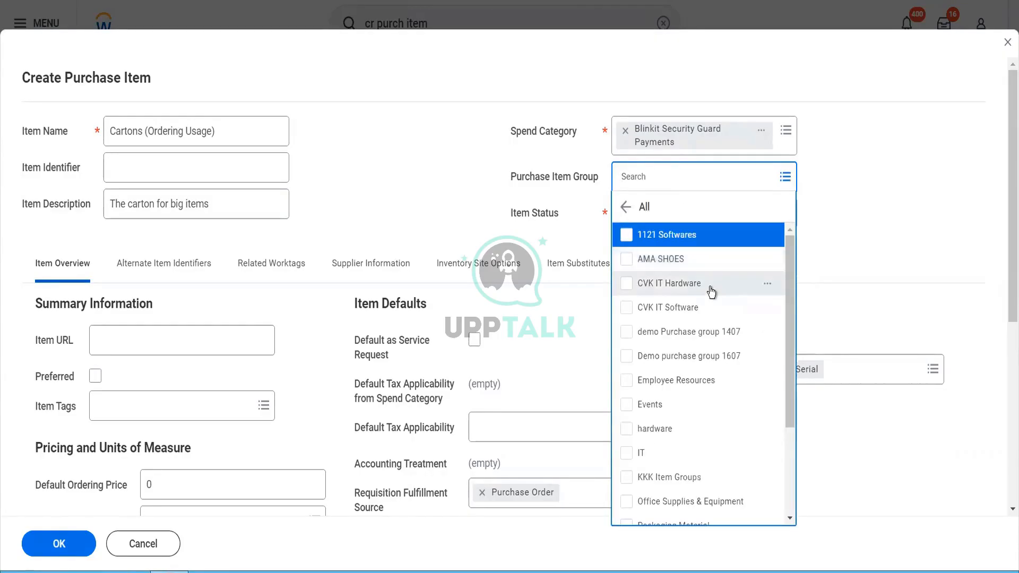
scroll(732, 386, down, 5)
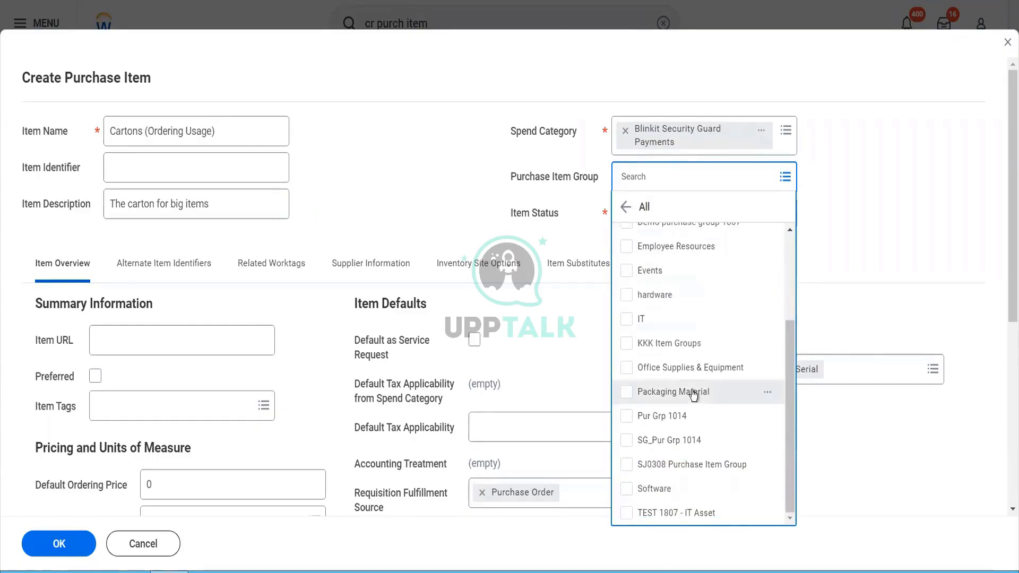
click(694, 392)
click(349, 226)
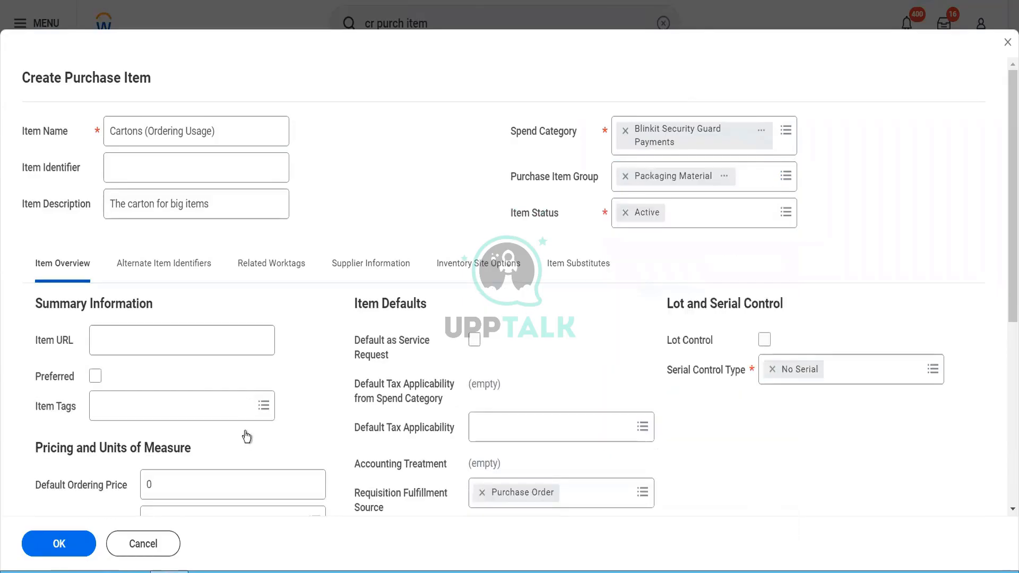
Step: Set the Default Ordering Price to 50 in USD
scroll(250, 448, down, 3)
click(163, 318)
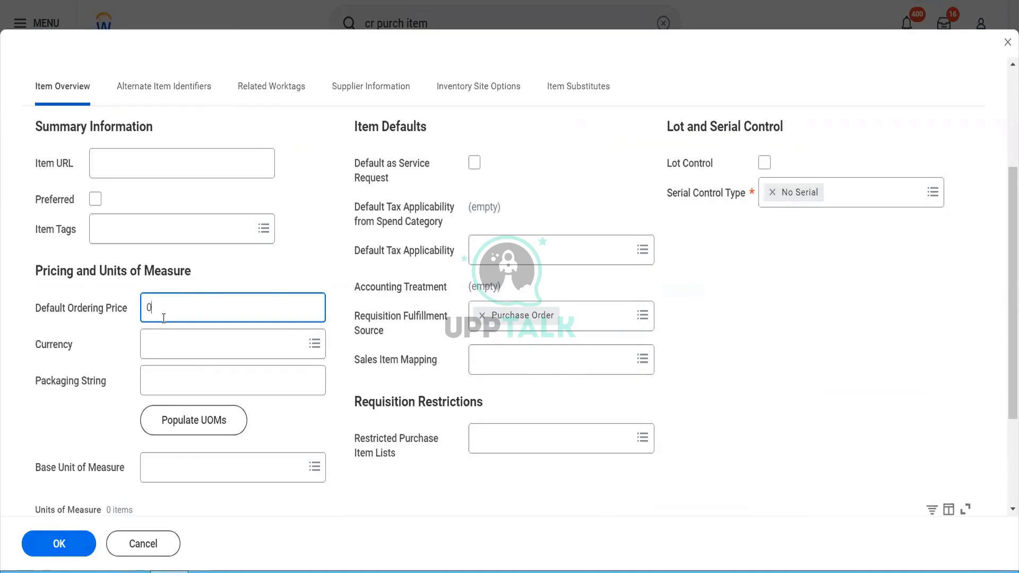
key(BackSpace)
text(50)
key(Tab)
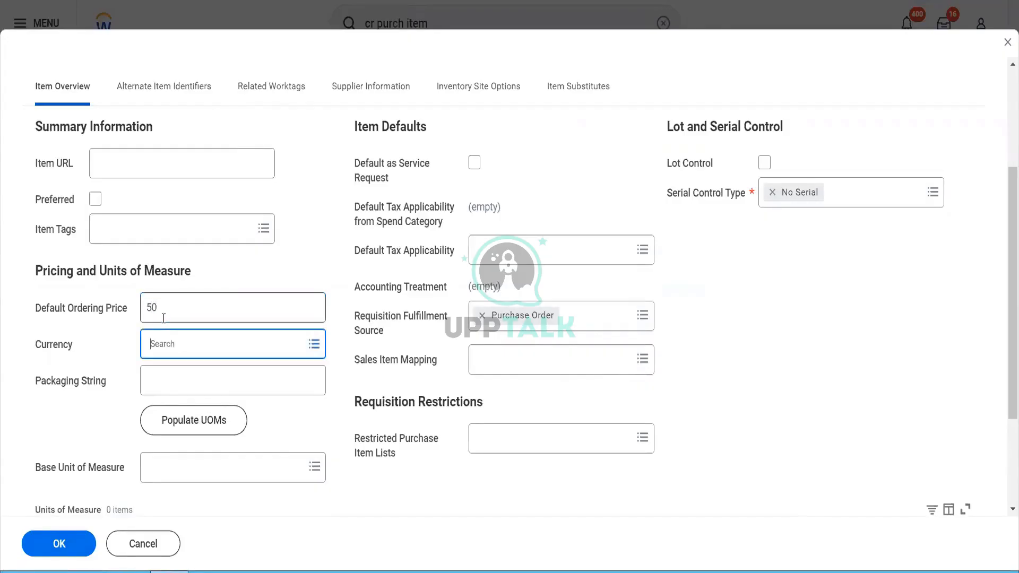
text(usd)
key(Return)
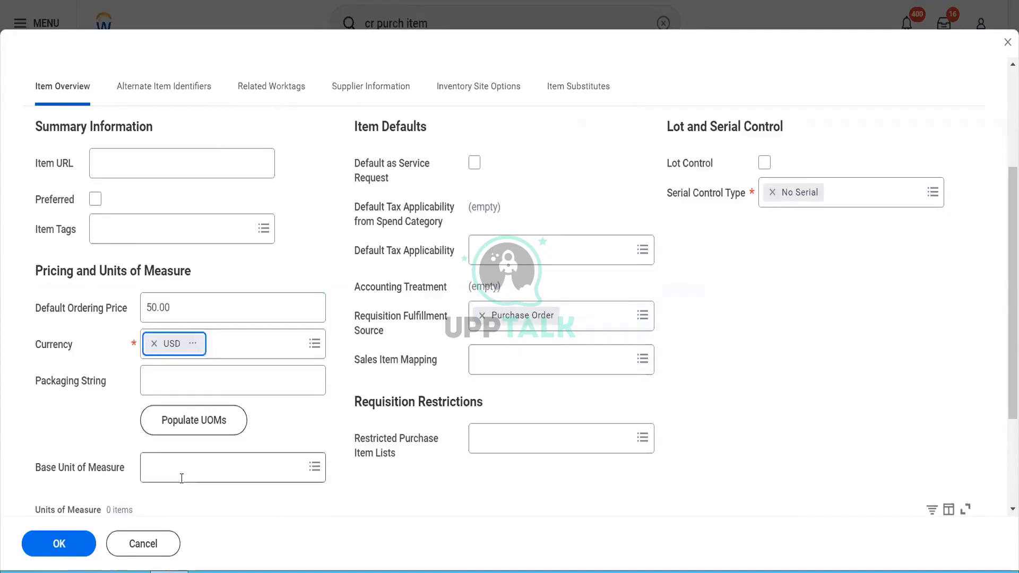
Step: Set base unit Each at 50.00 as the ordering default and save the item
click(182, 478)
text(each)
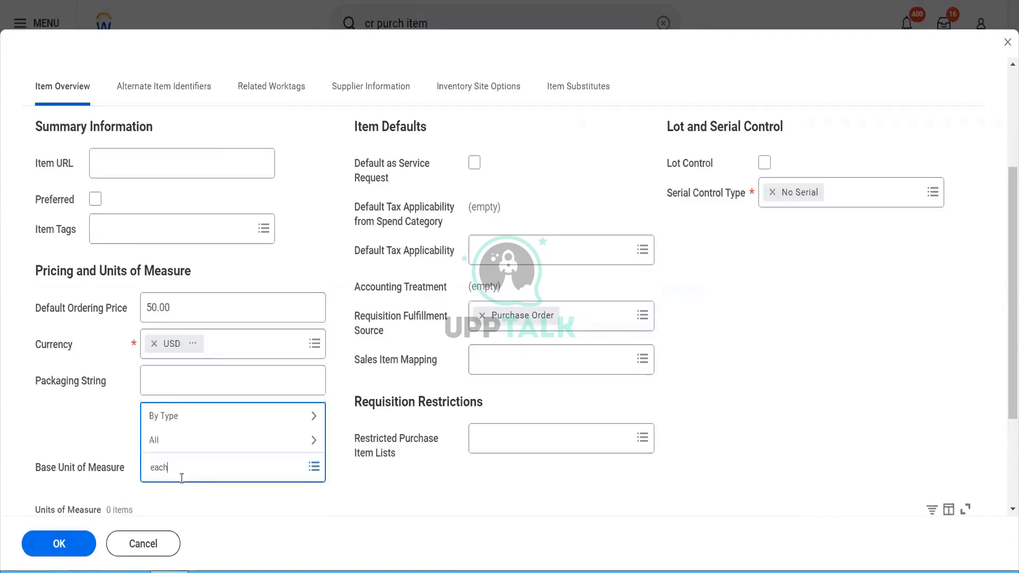
key(Return)
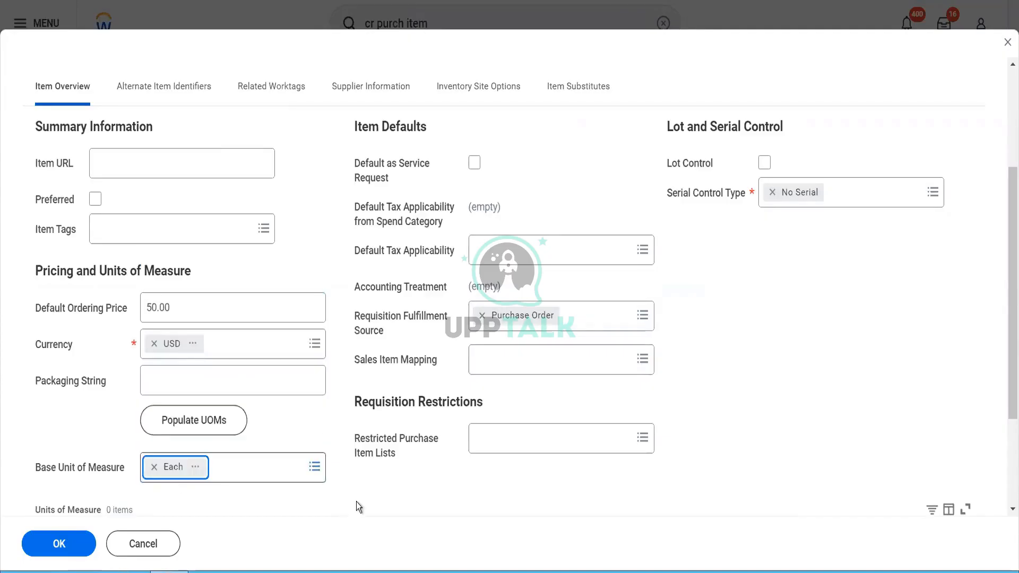
scroll(482, 461, down, 4)
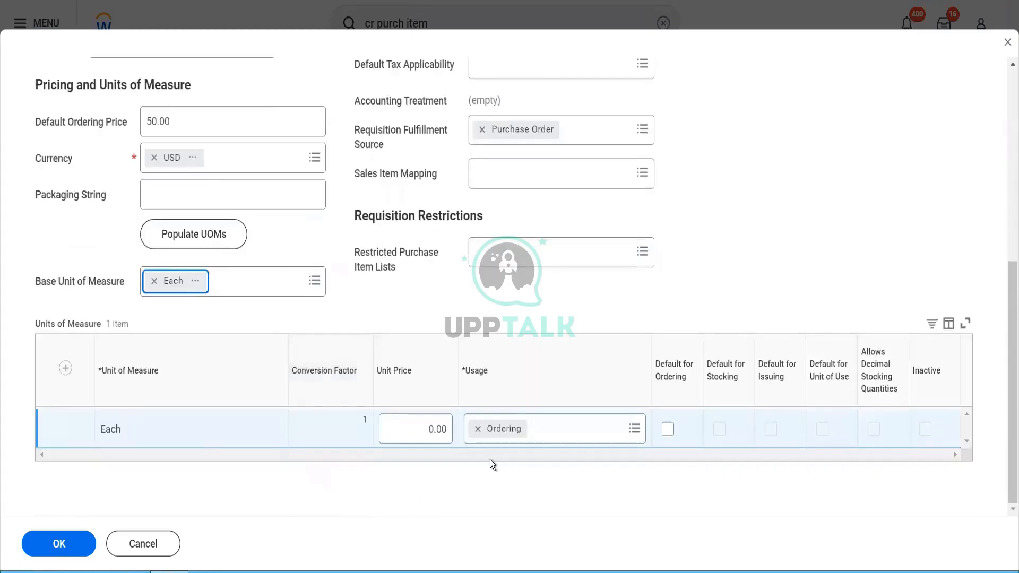
click(408, 429)
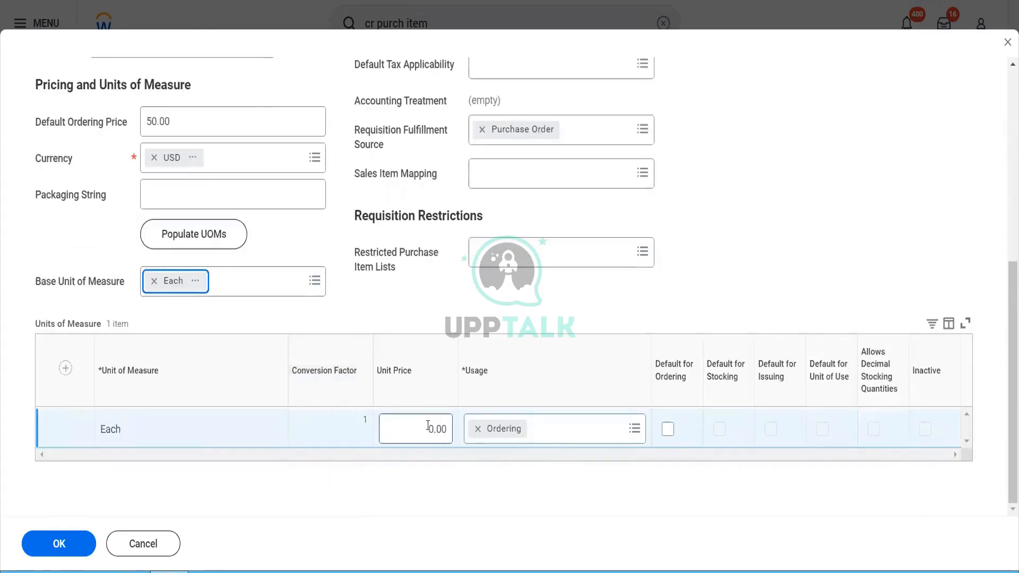
click(463, 428)
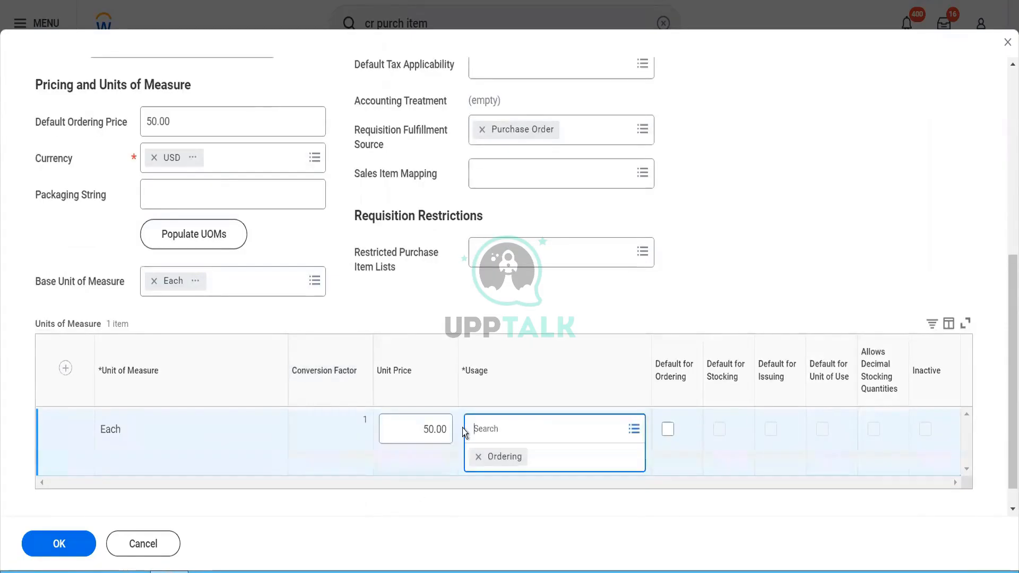
click(668, 432)
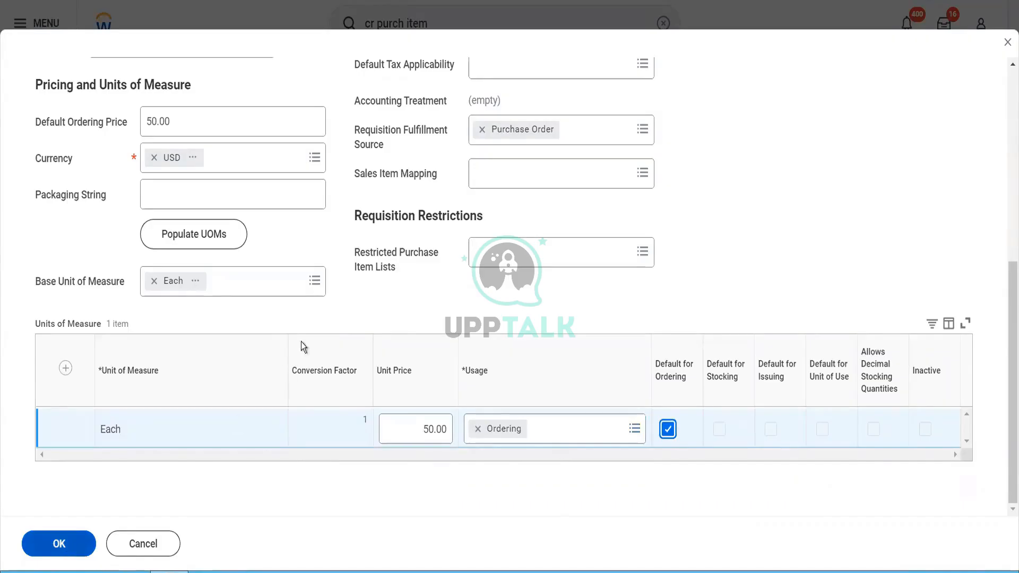
scroll(313, 315, up, 7)
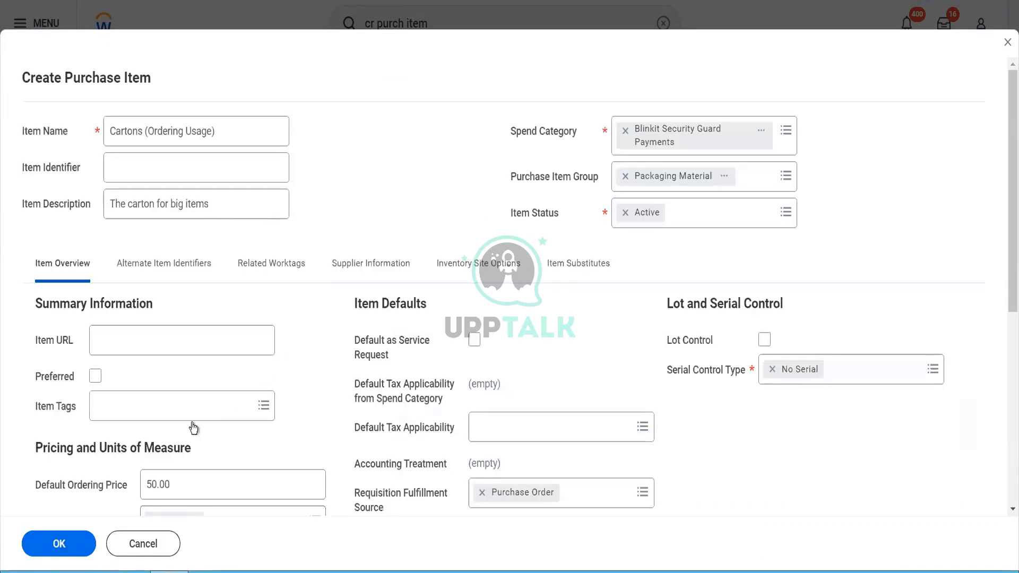
click(72, 548)
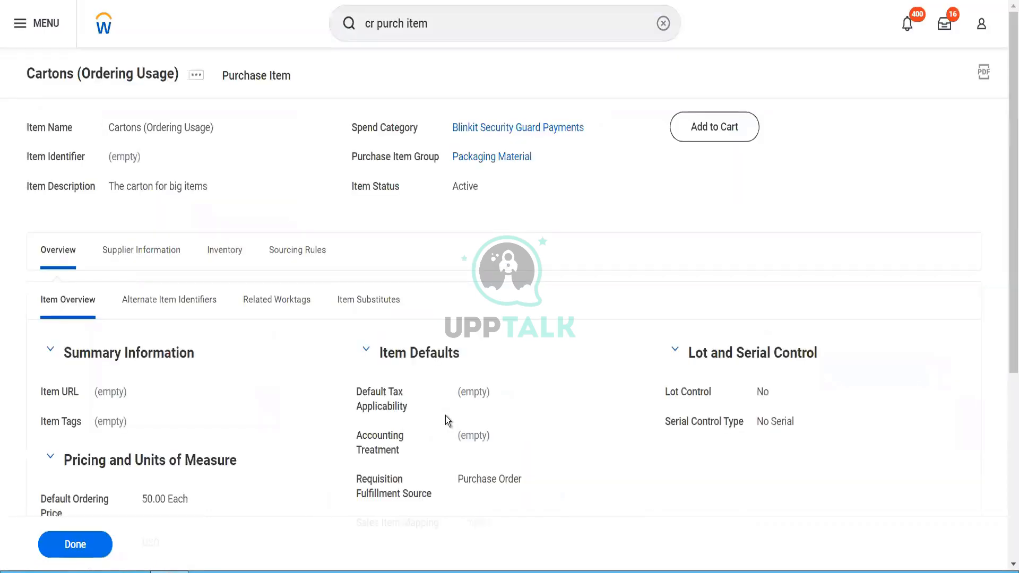
Step: Select the old search text on the saved Cartons (Ordering Usage) page
click(429, 37)
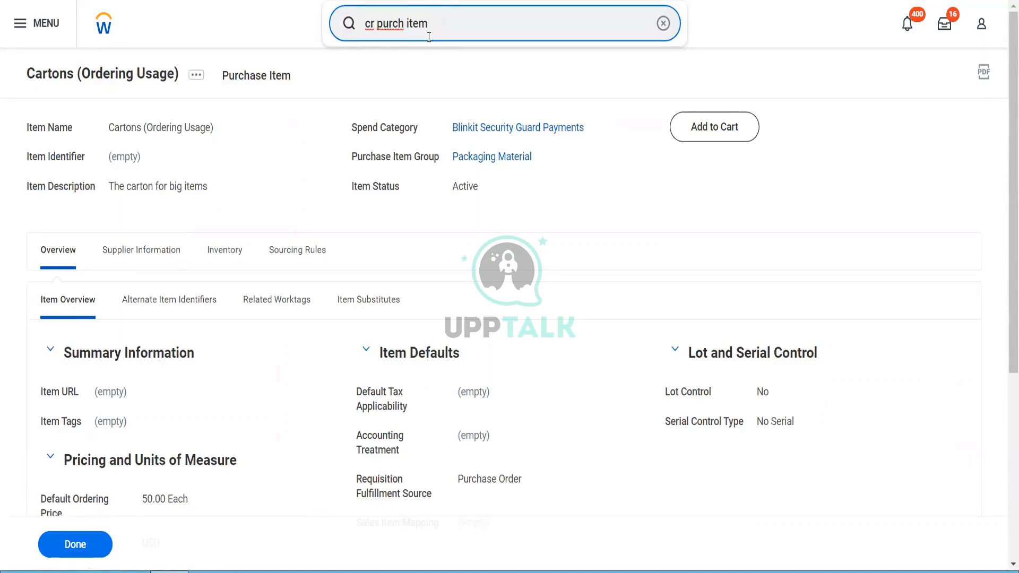
drag(429, 37, 363, 43)
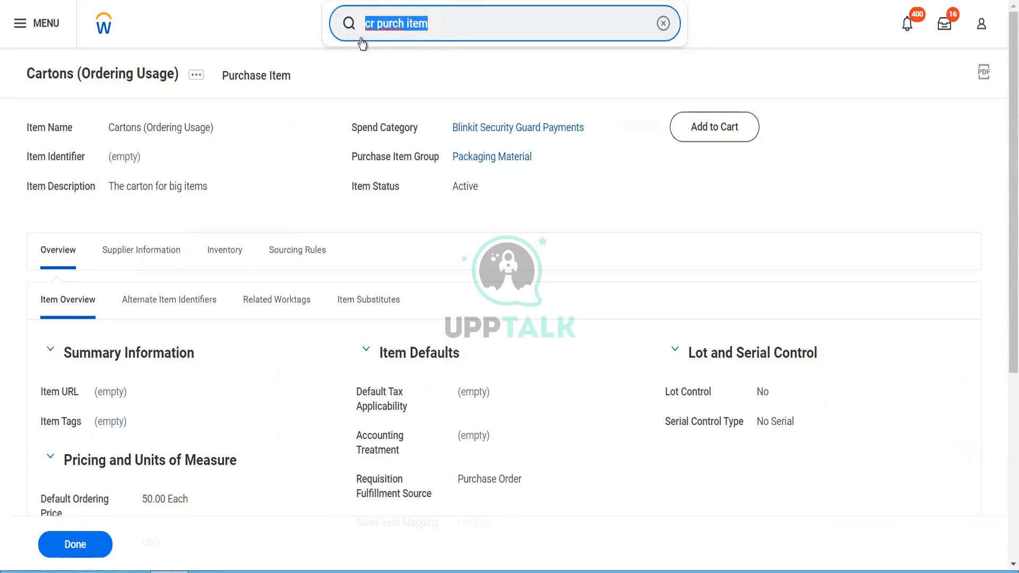
Step: Search 'Bp: Supplier' and open the Supplier Event (Default Definition) business process
text(Bp: )
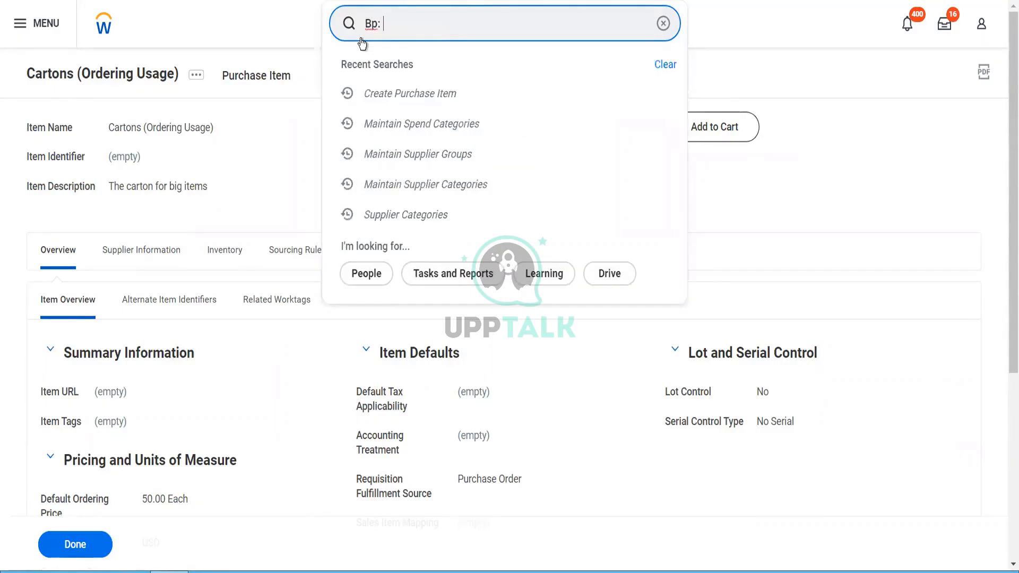
text(Si)
key(BackSpace)
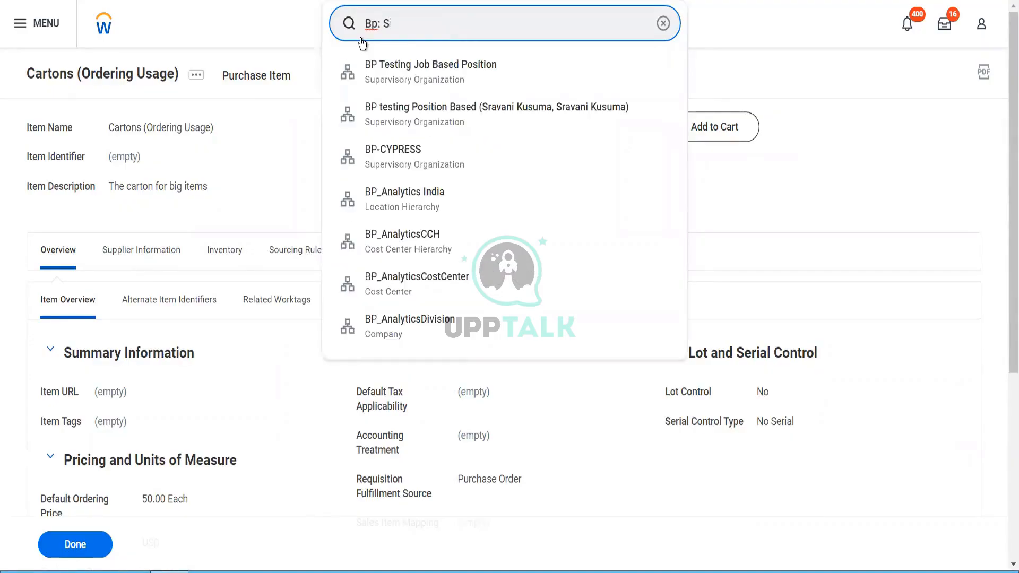
text(upplier)
key(Return)
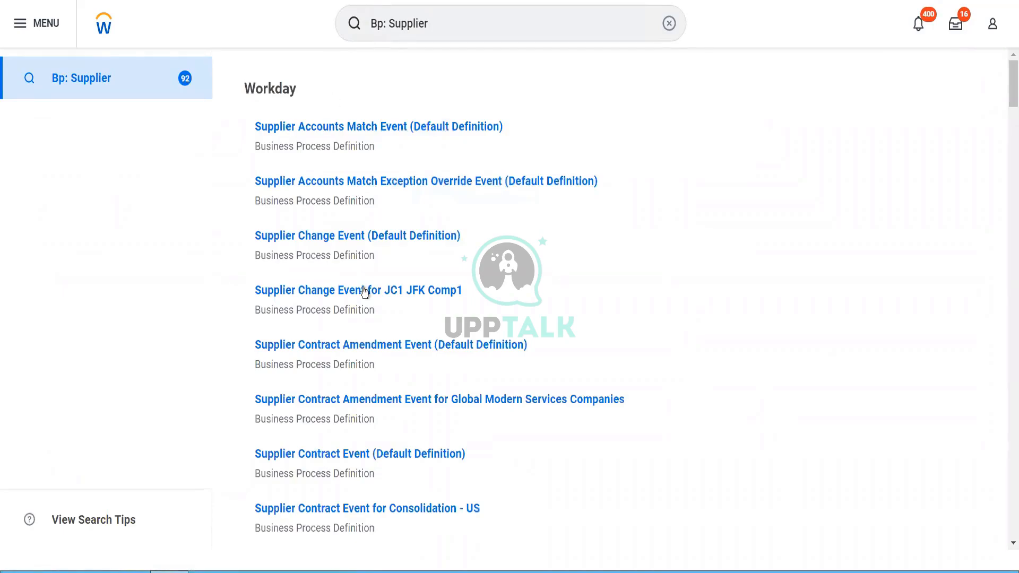
scroll(365, 295, down, 3)
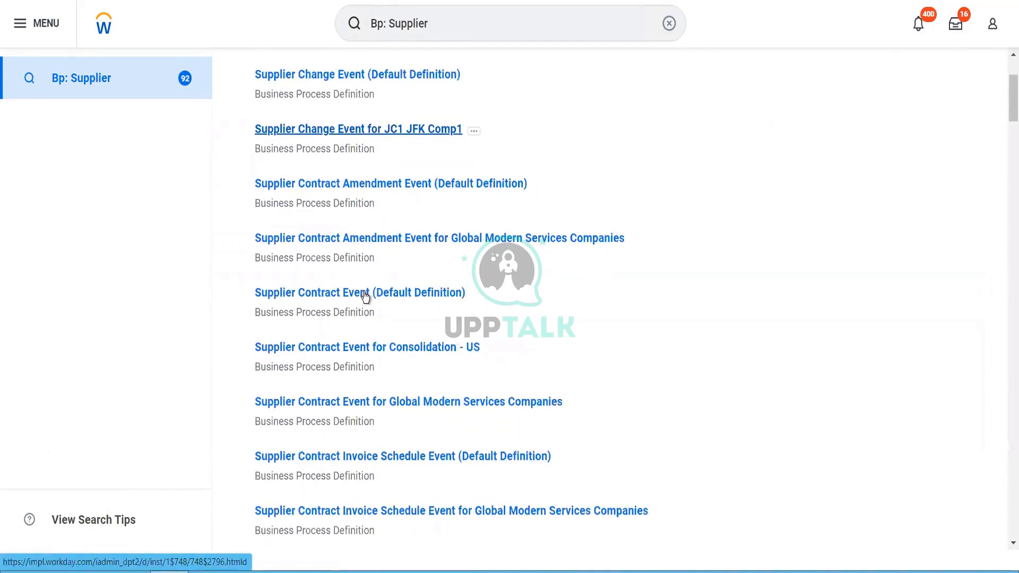
scroll(365, 294, down, 7)
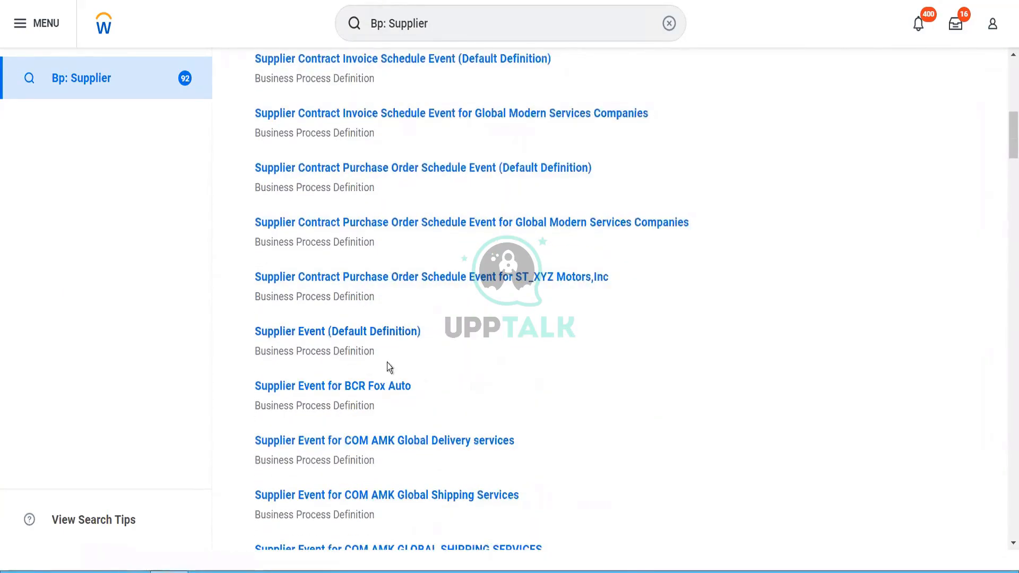
click(373, 332)
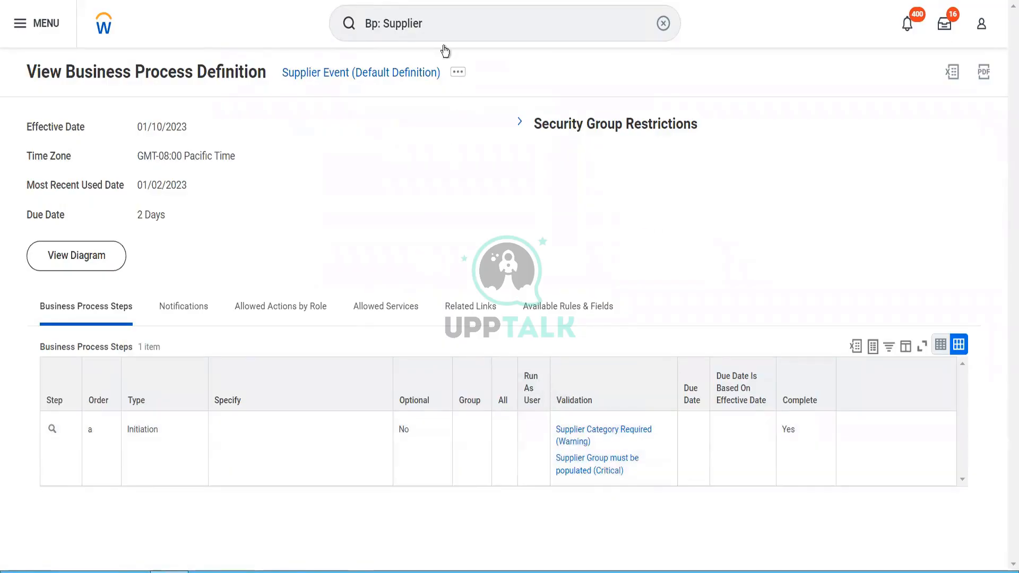
Step: Search 'cr supplier' and launch the Create Supplier task
click(425, 24)
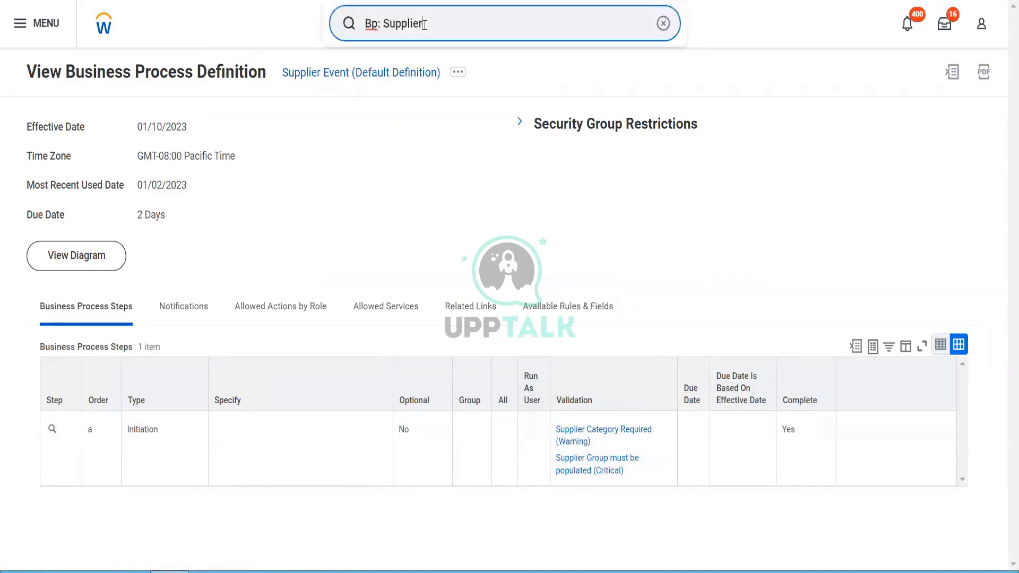
drag(424, 25, 338, 29)
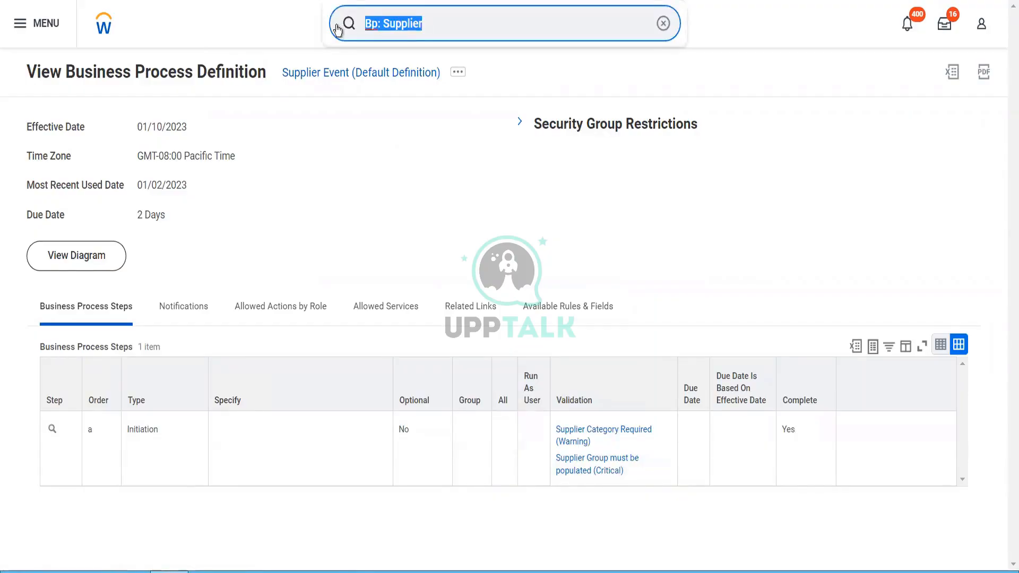
text(cr s)
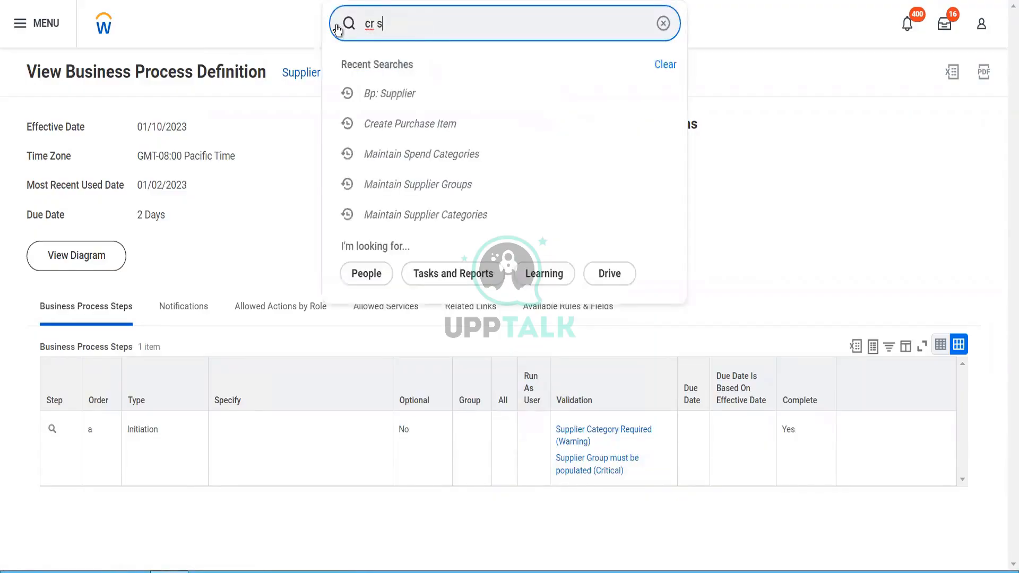
text(upplier)
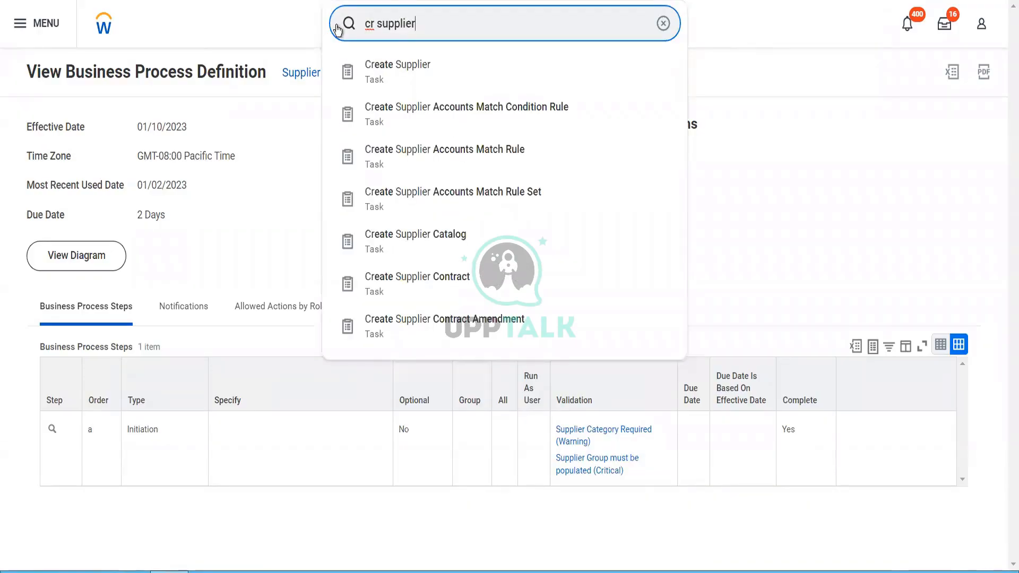
click(383, 81)
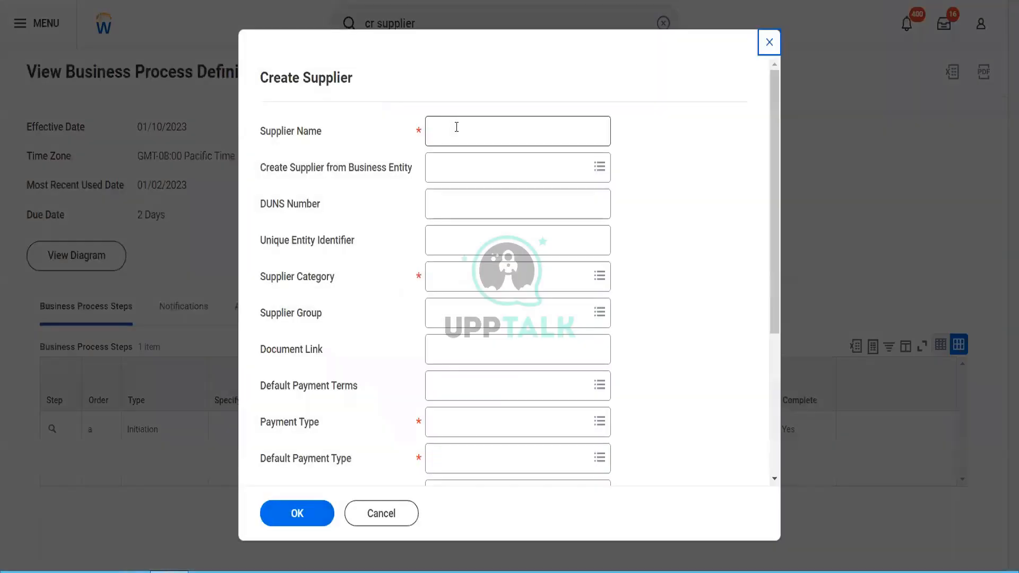
click(456, 127)
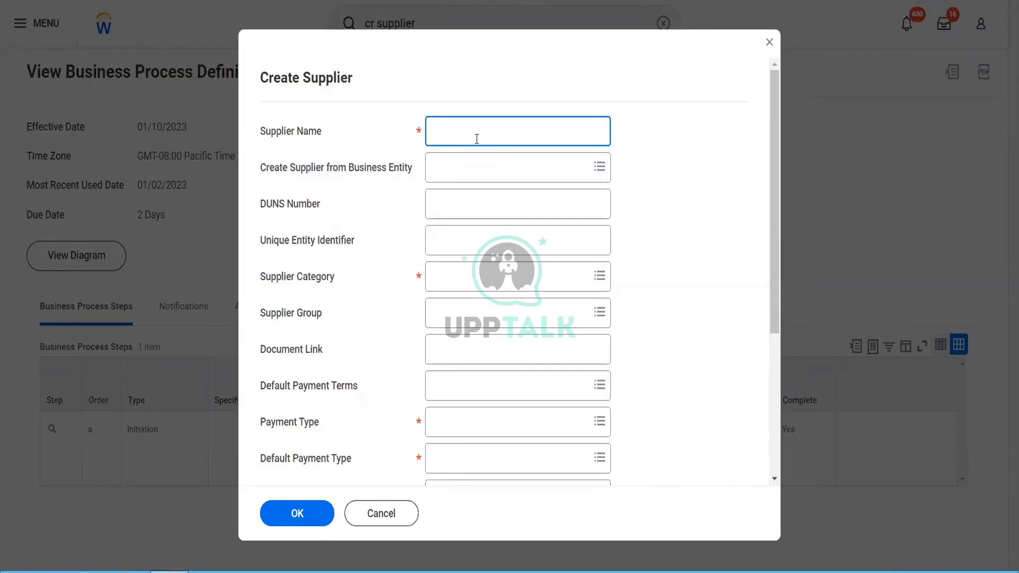
Step: Enter 'Fox Industries Blinkit' as the supplier name, fixing typos along the way
text(Fox )
text(Insute)
key(BackSpace)
text(ries)
key(BackSpace)
key(BackSpace)
key(BackSpace)
text(es)
key(BackSpace)
key(BackSpace)
key(BackSpace)
key(BackSpace)
key(BackSpace)
key(BackSpace)
key(BackSpace)
text(dustries Blinkit)
key(Tab)
key(Tab)
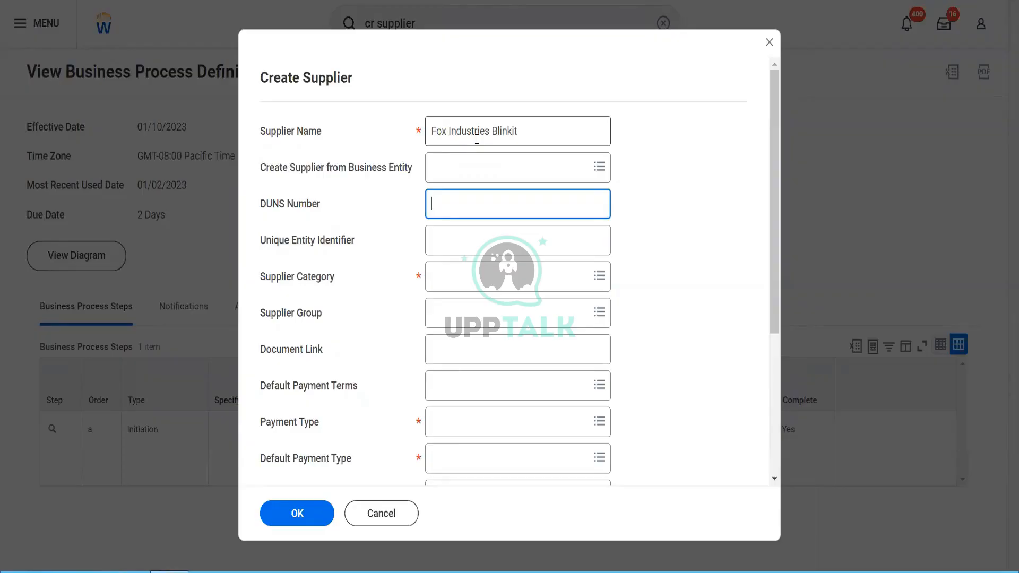
click(466, 241)
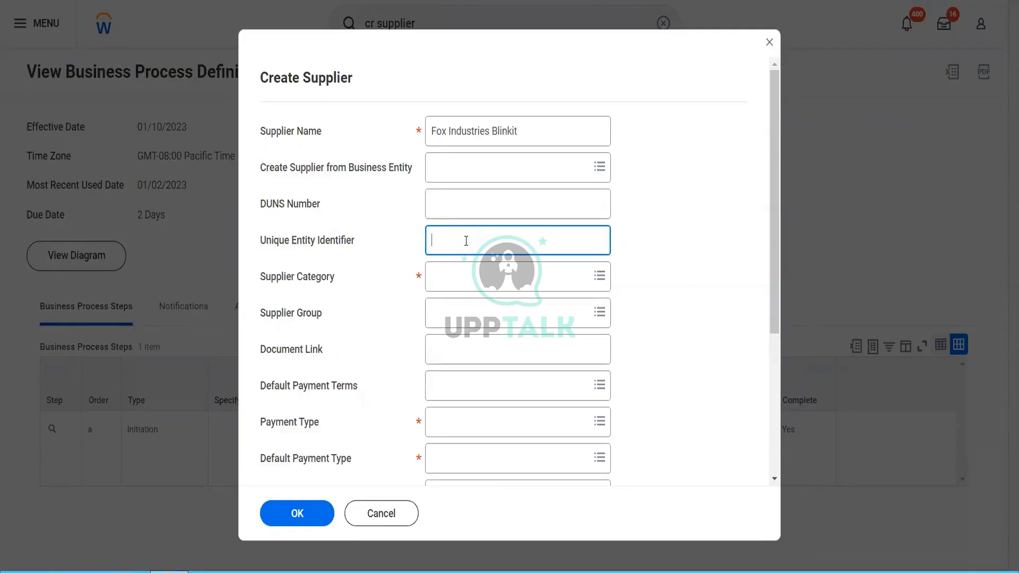
Step: Pick Blinkit Supplier Category and Blinkit APAC Supplier group via 'blinkit' searches
click(470, 281)
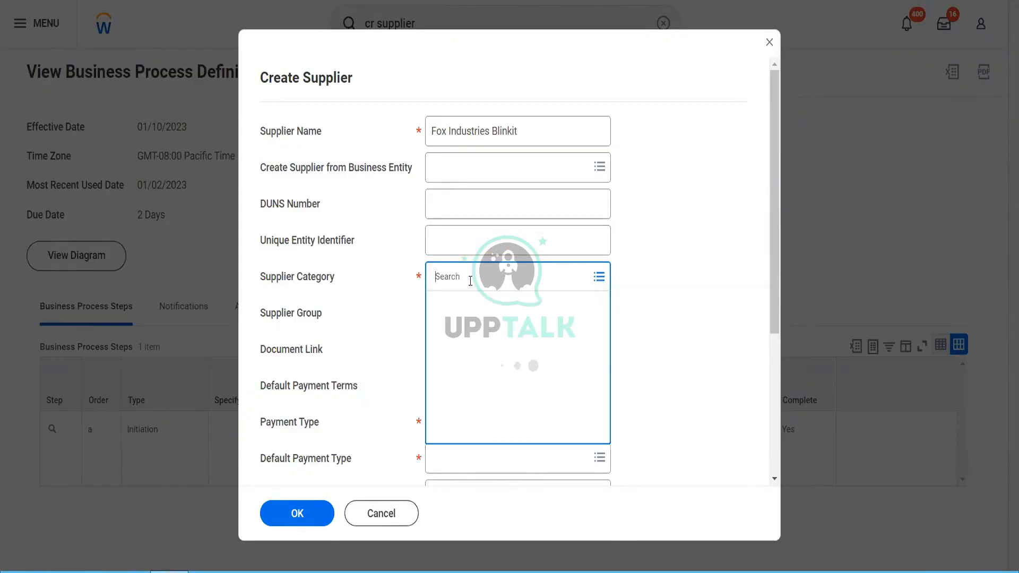
text(blin)
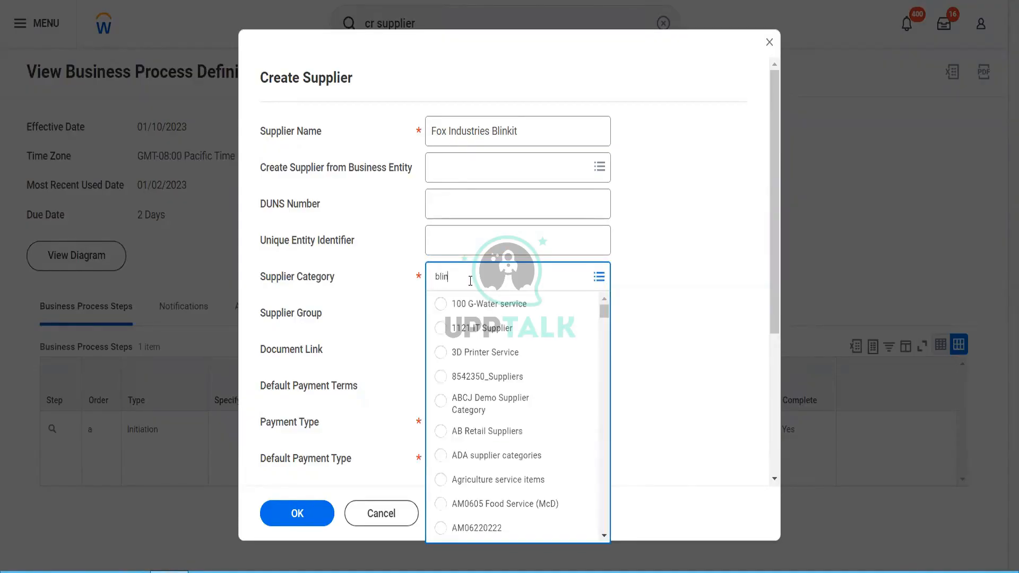
text(kit)
key(Return)
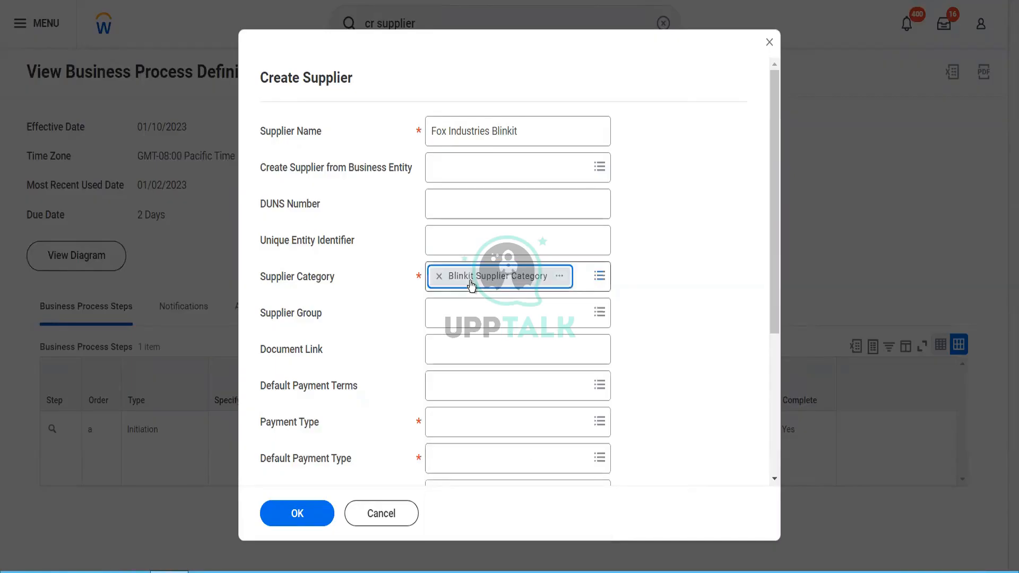
click(459, 312)
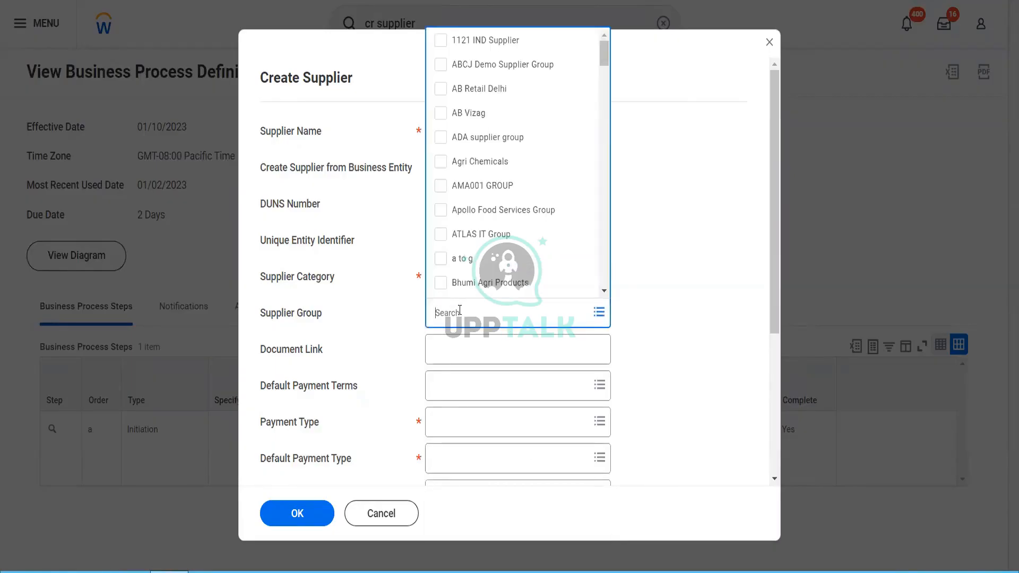
text(blinkit)
key(Return)
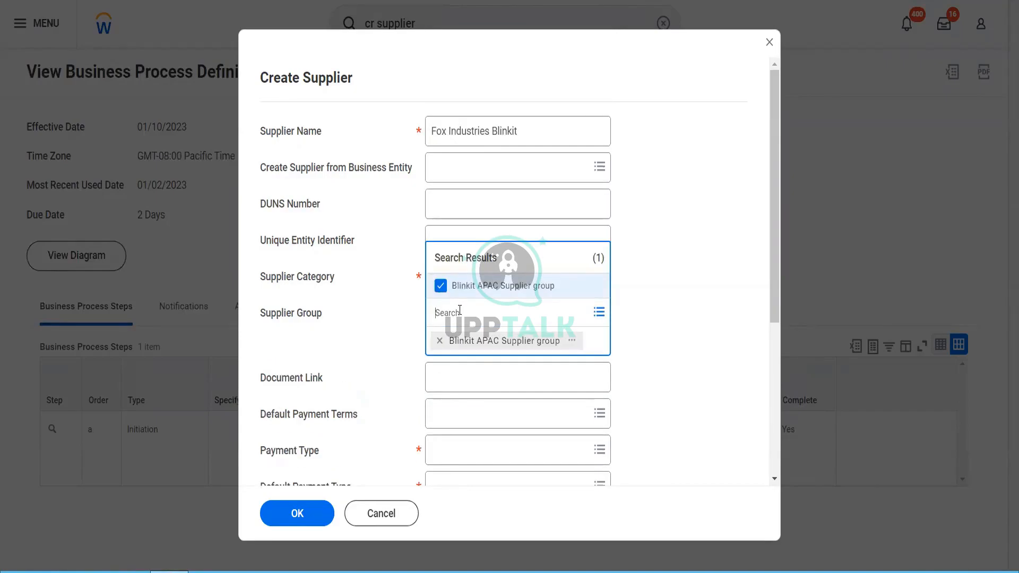
click(670, 364)
Step: Set the supplier's default payment terms to Net 10
scroll(671, 364, down, 2)
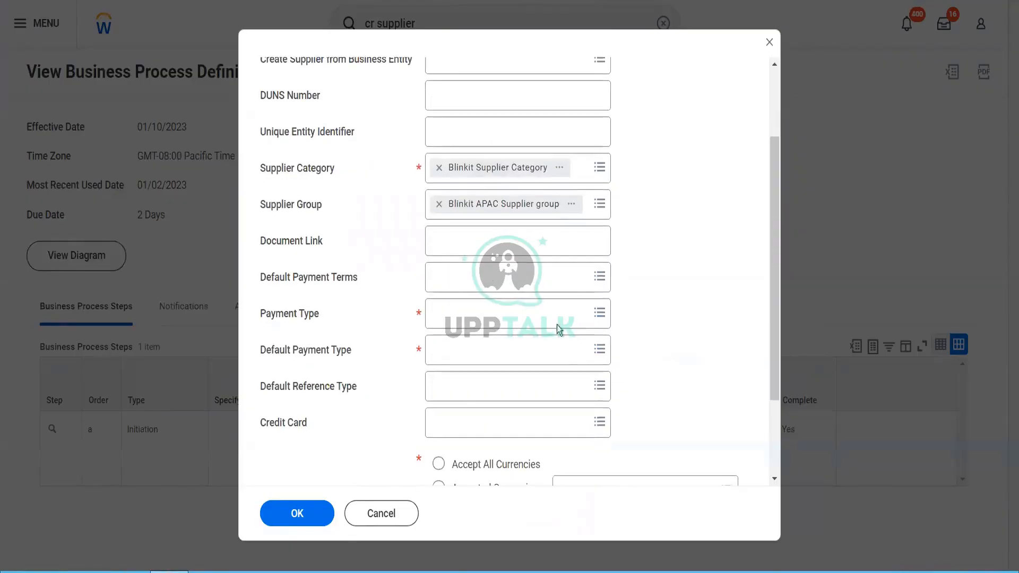
click(505, 287)
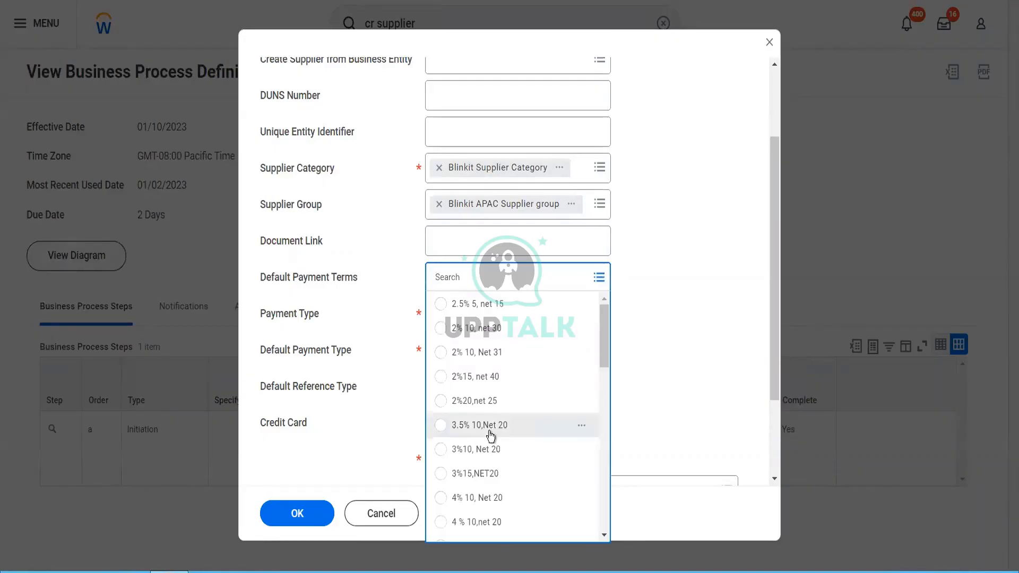
scroll(491, 434, down, 3)
scroll(489, 431, down, 4)
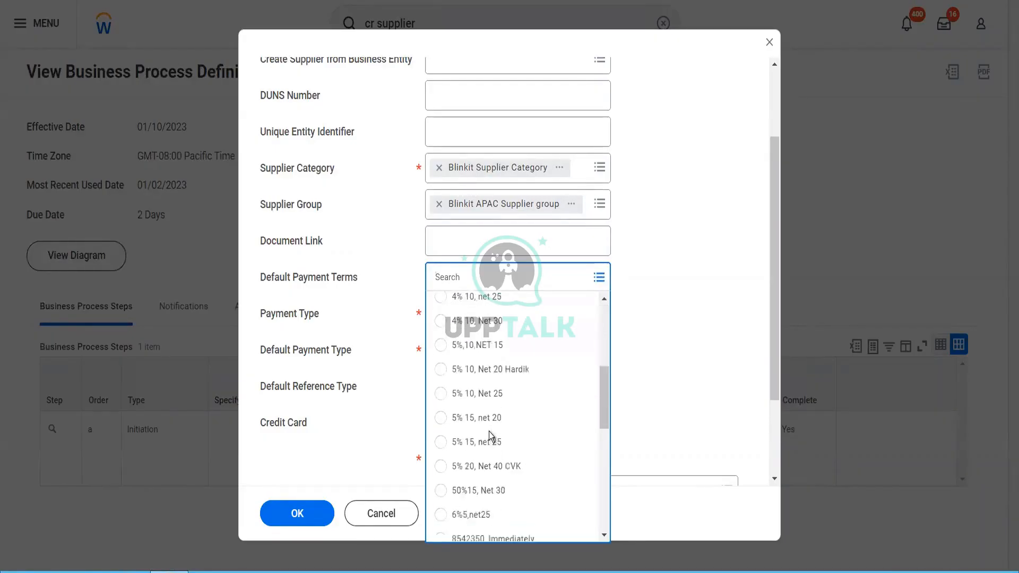
scroll(490, 436, down, 5)
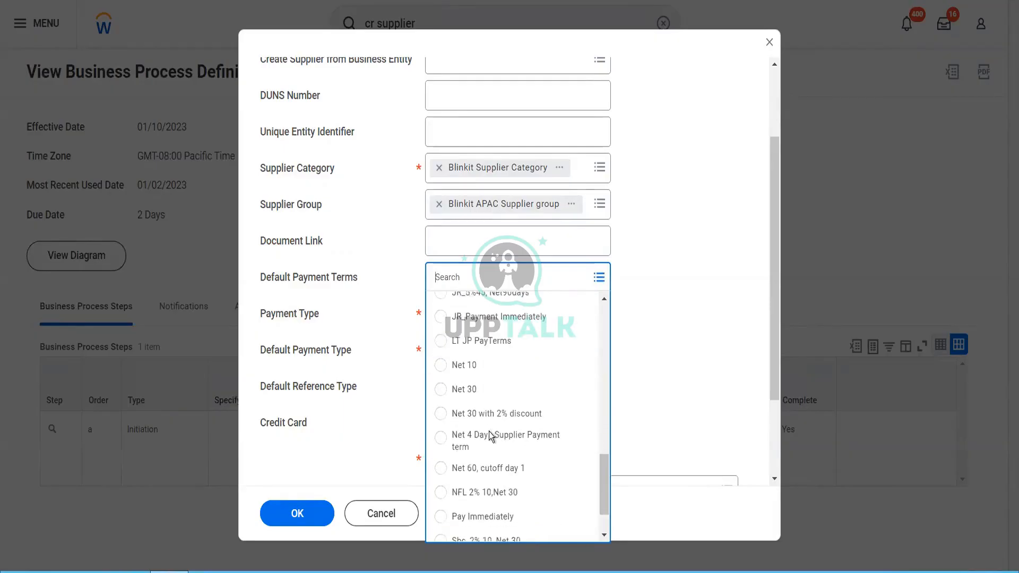
click(551, 372)
Step: Accept Check, Cash and Direct Debit payment types, with Check as the default payment type
click(494, 318)
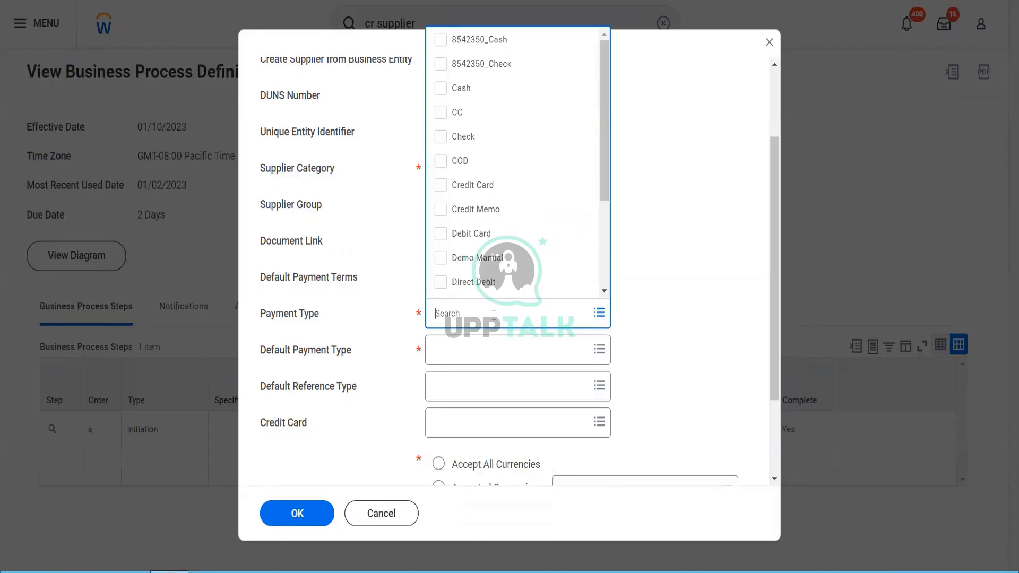
click(440, 137)
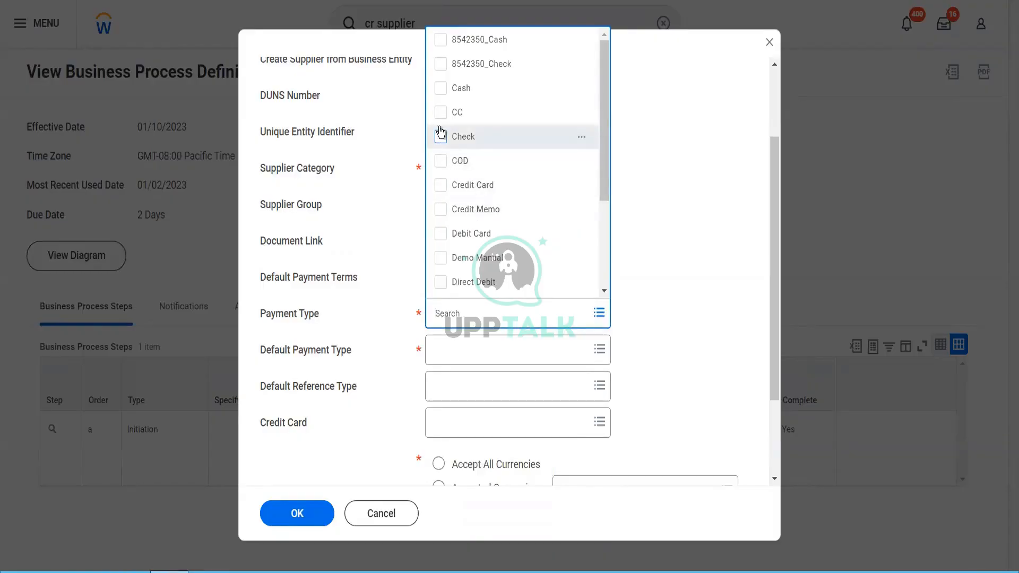
click(441, 92)
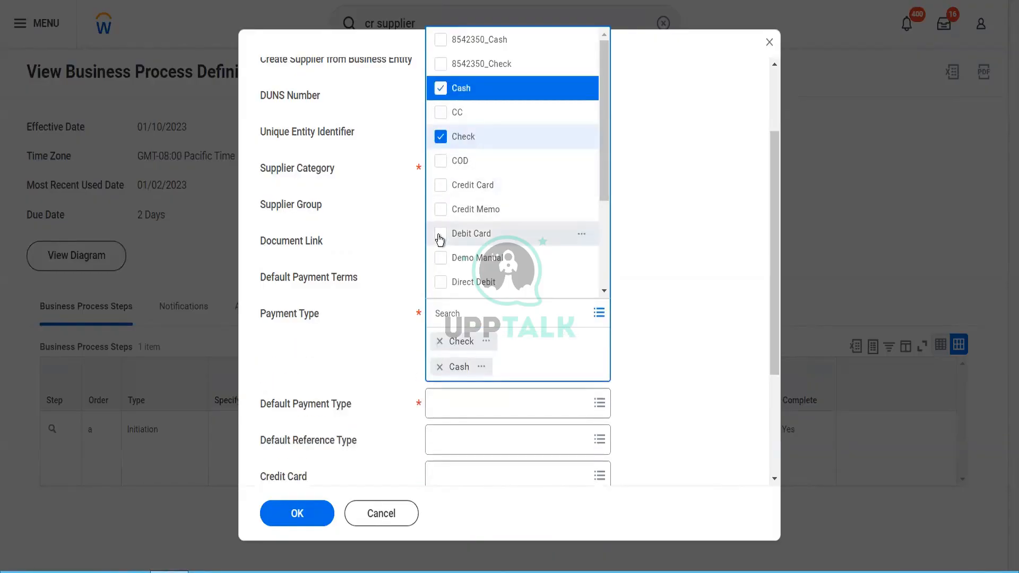
click(441, 281)
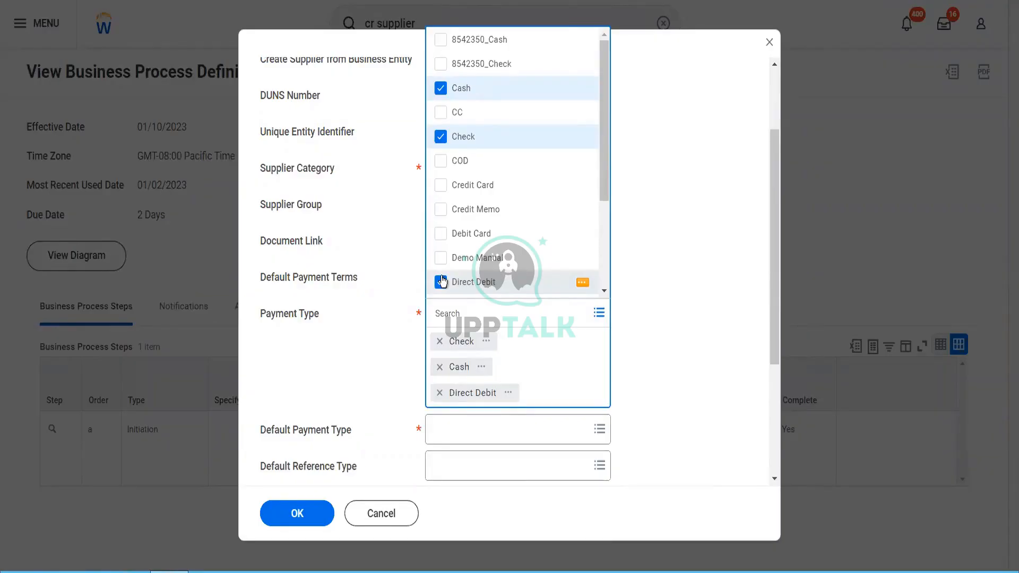
click(387, 352)
click(478, 407)
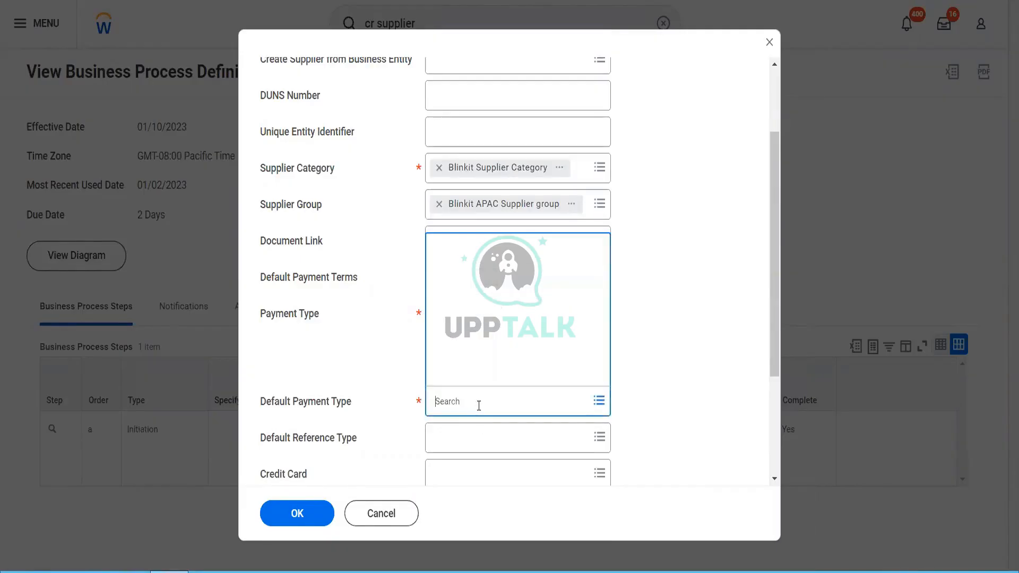
click(469, 355)
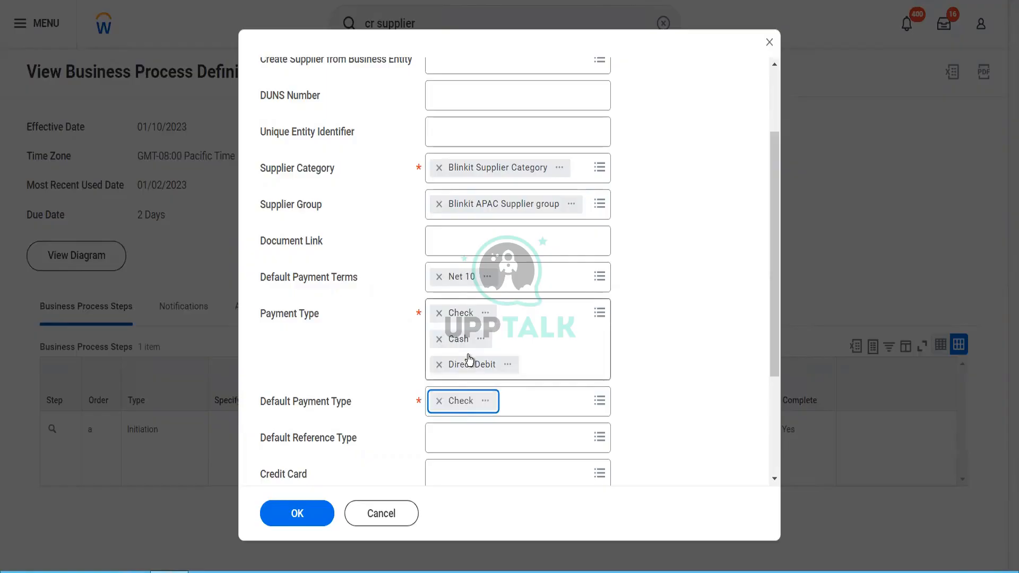
click(355, 368)
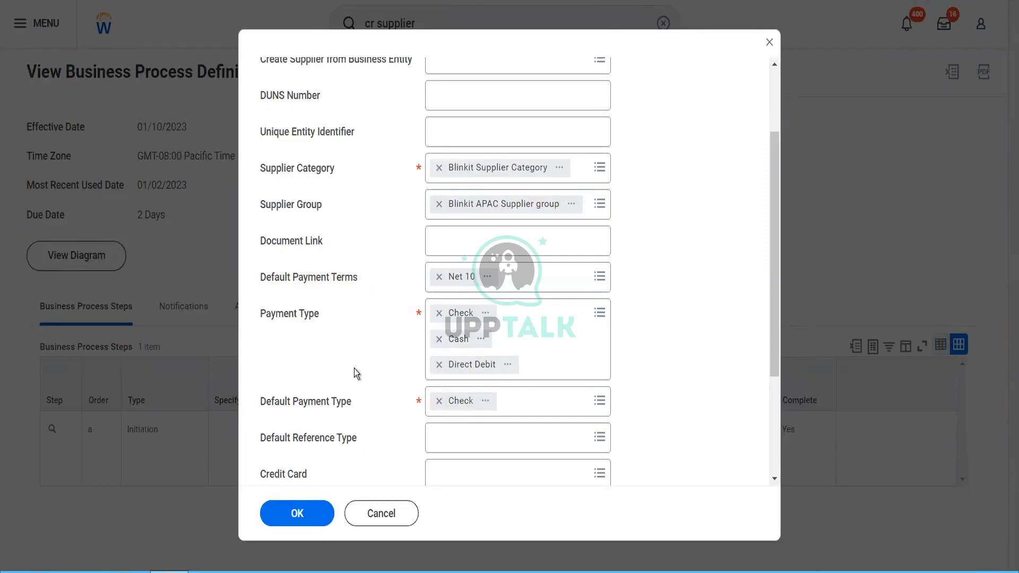
Step: Leave Default Reference Type empty and let the supplier accept all currencies
scroll(355, 369, down, 3)
click(443, 284)
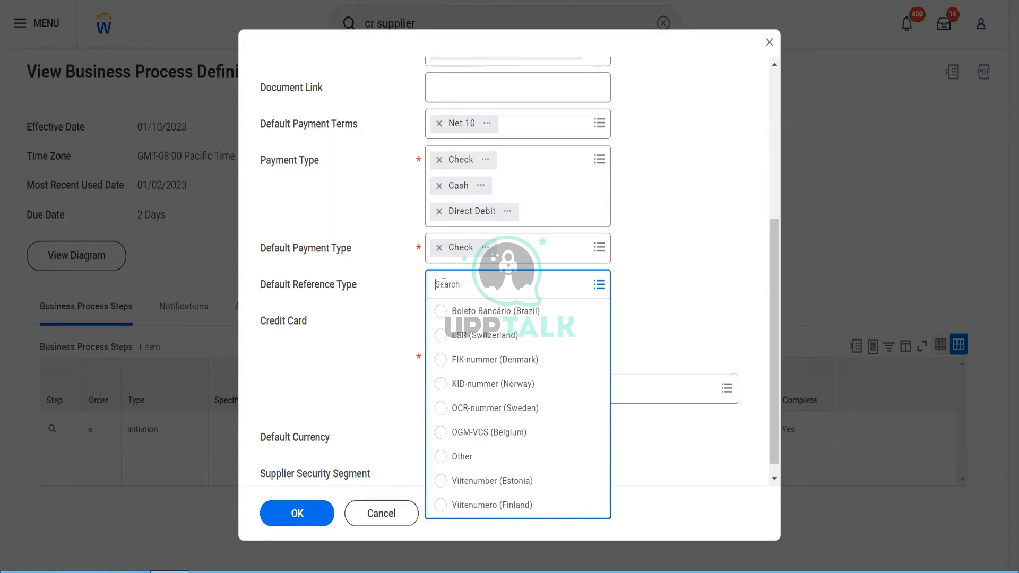
click(387, 372)
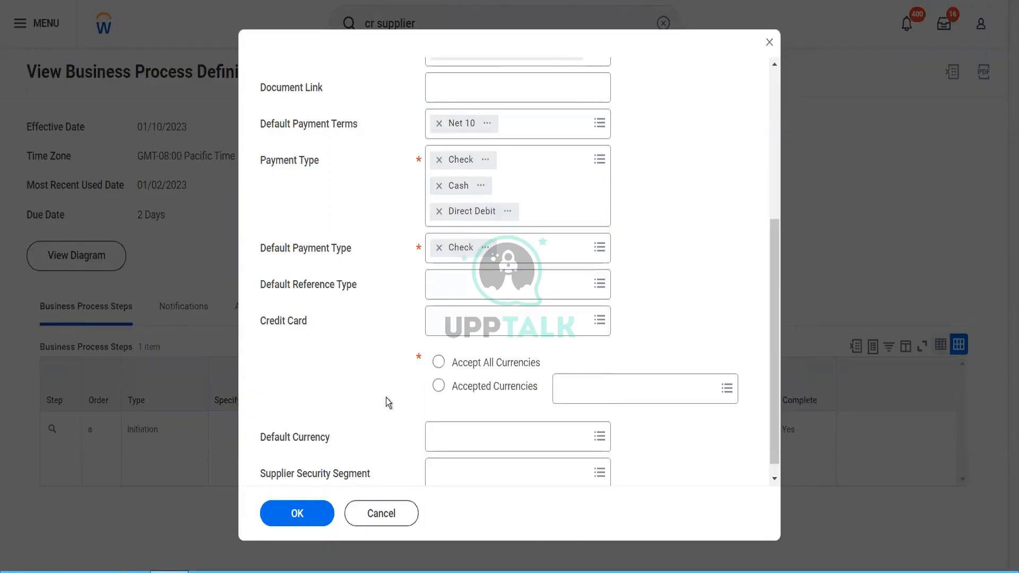
click(440, 363)
Step: Search 'usd' for the default currency, leave the security segment empty, and submit the supplier
scroll(413, 398, down, 1)
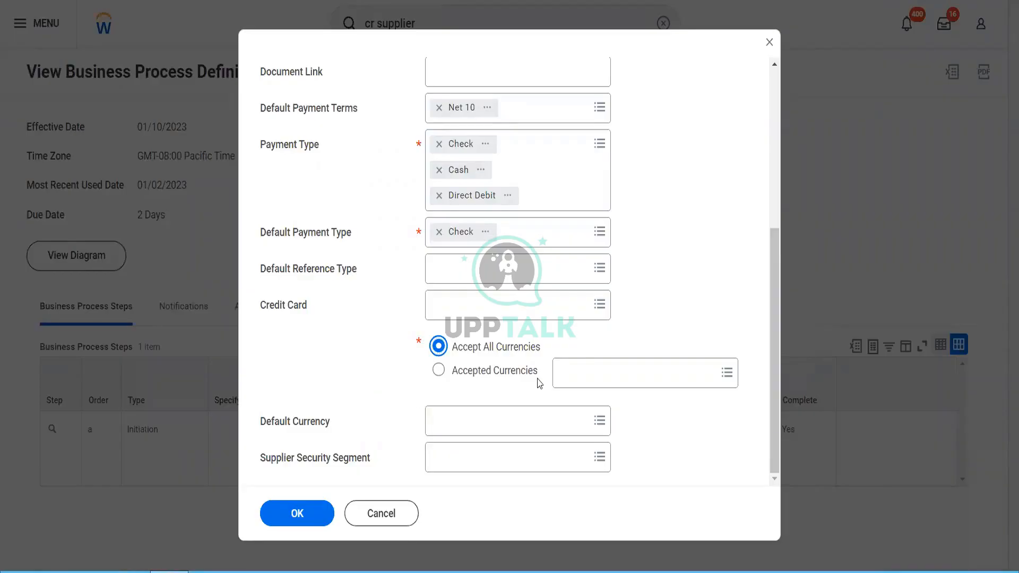
click(520, 430)
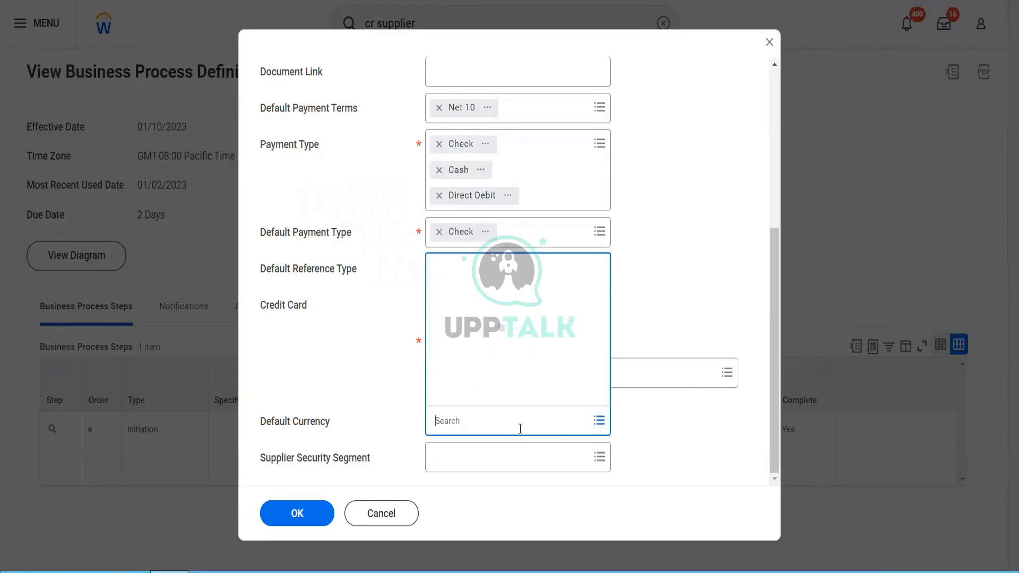
text(usd)
key(Return)
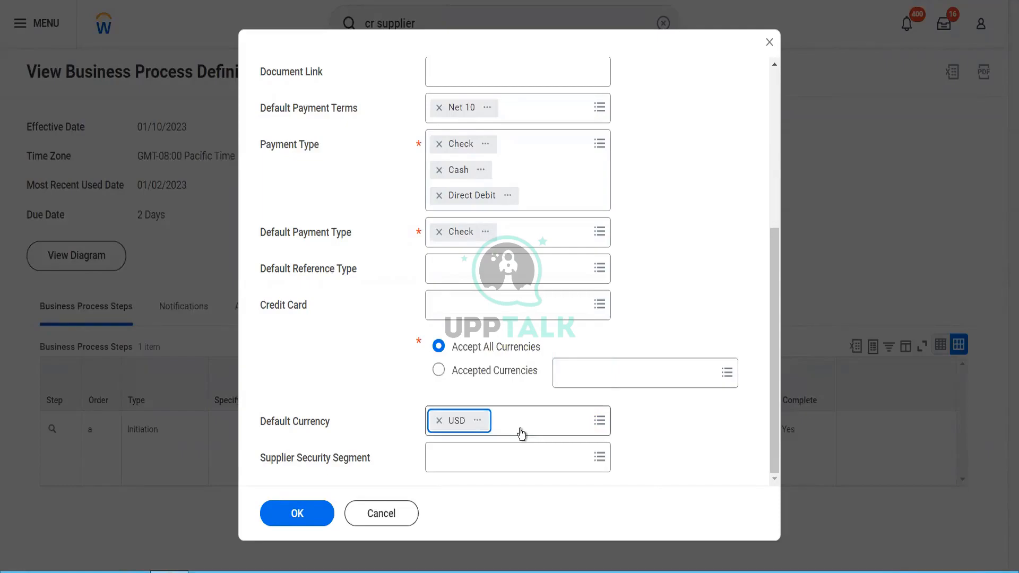
click(479, 466)
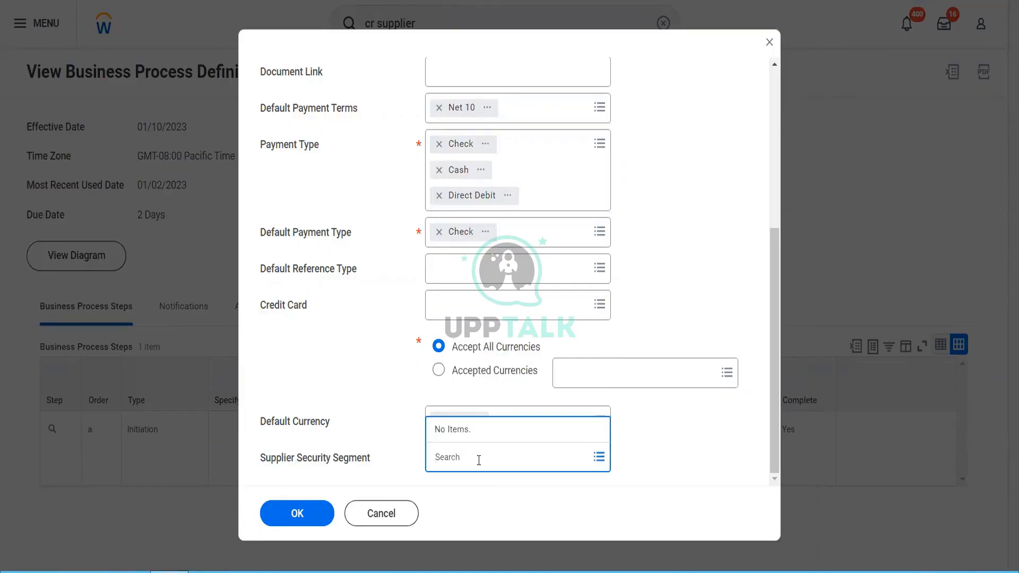
click(307, 515)
click(307, 514)
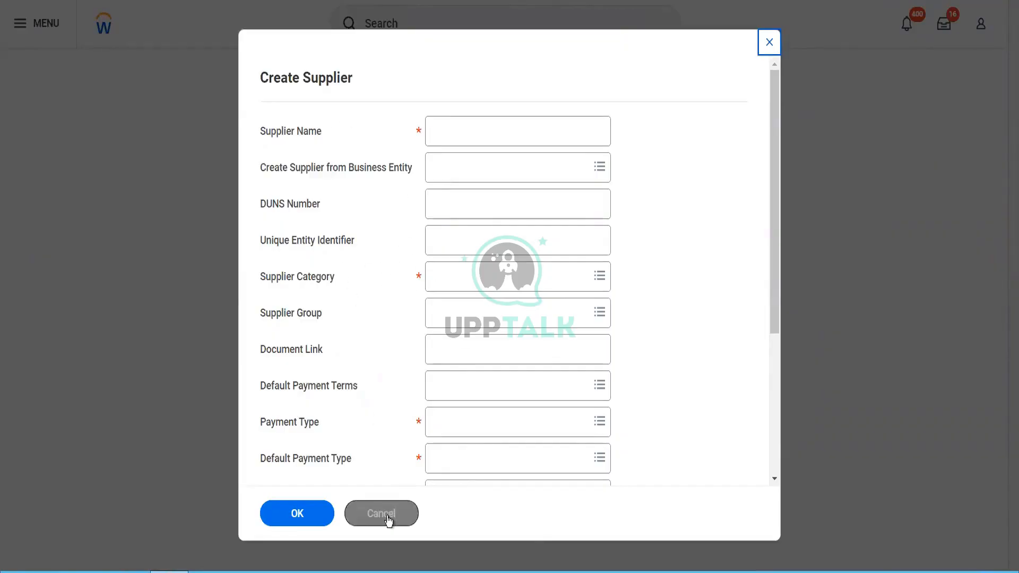
Step: Cancel the blank supplier form and search for 'supplier: fox'
click(386, 518)
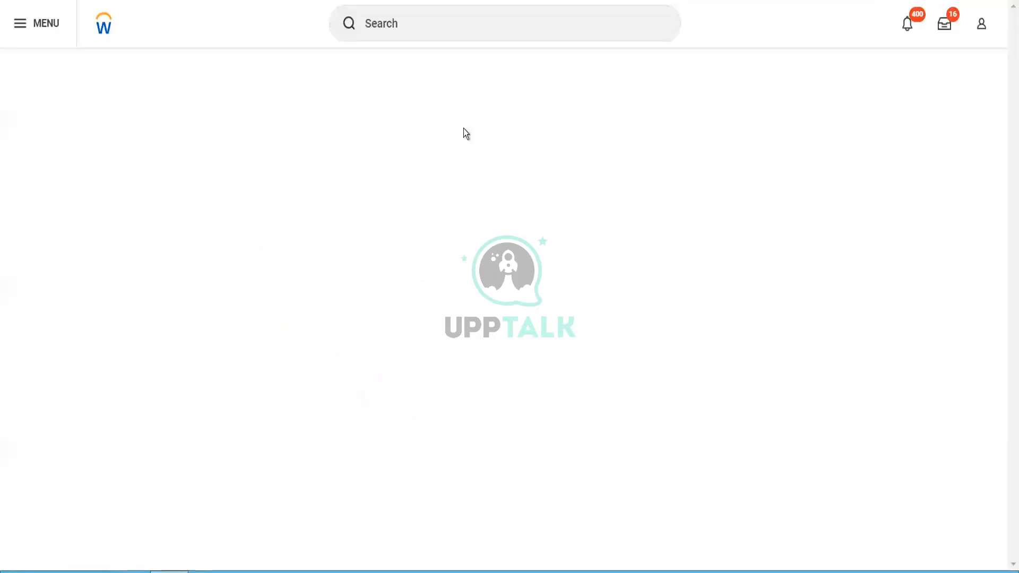
click(429, 23)
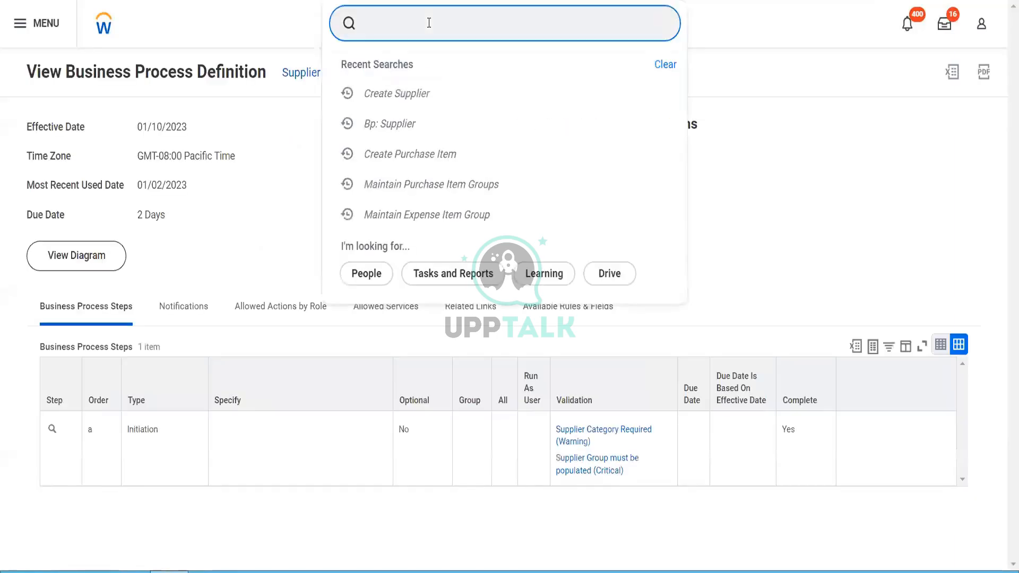
text(supplier:)
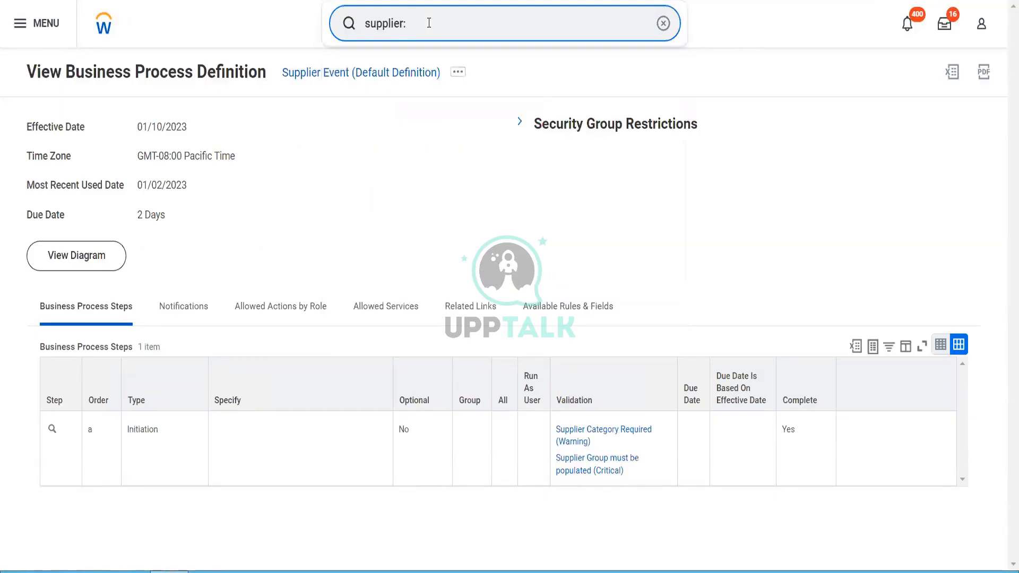
text( fox)
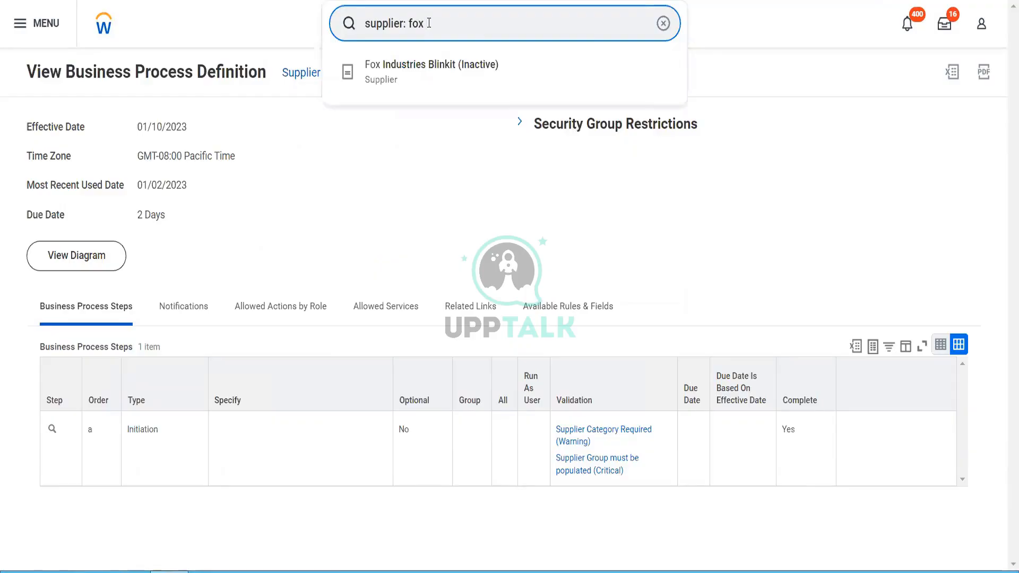
key(Return)
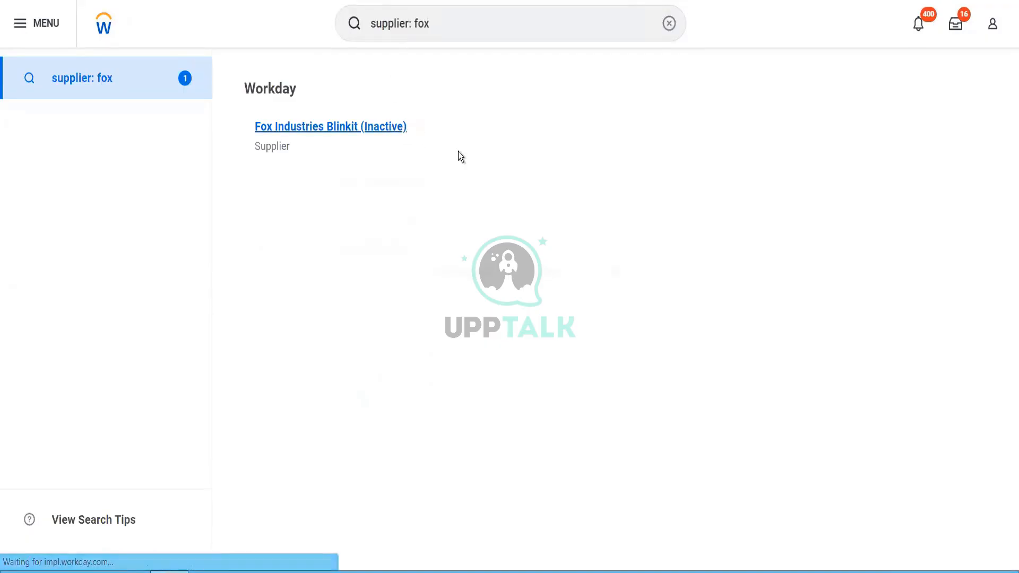
Step: Open Fox Industries Blinkit for editing through its Supplier related actions
click(228, 78)
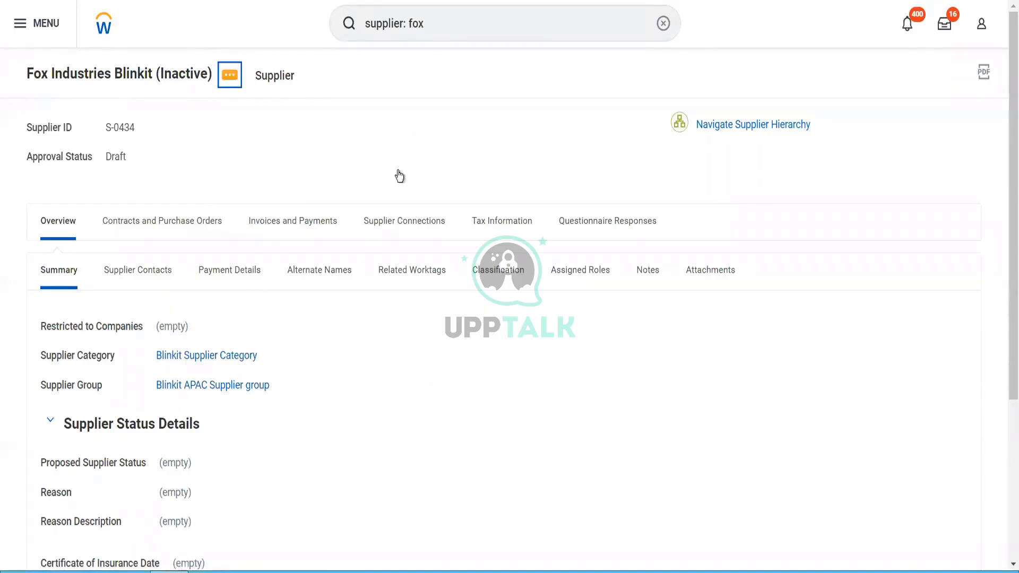
mouse_move(375, 152)
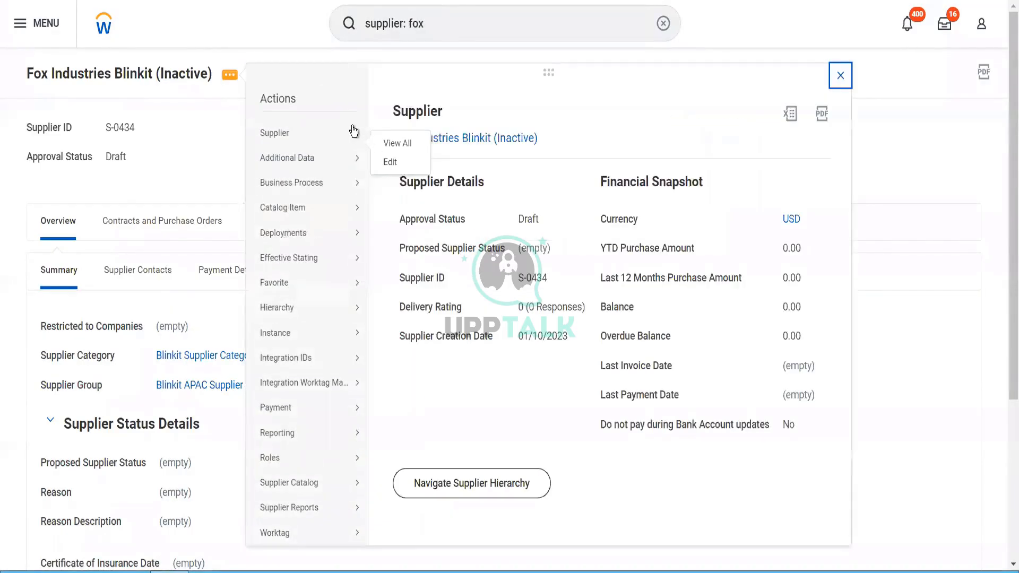
mouse_move(354, 134)
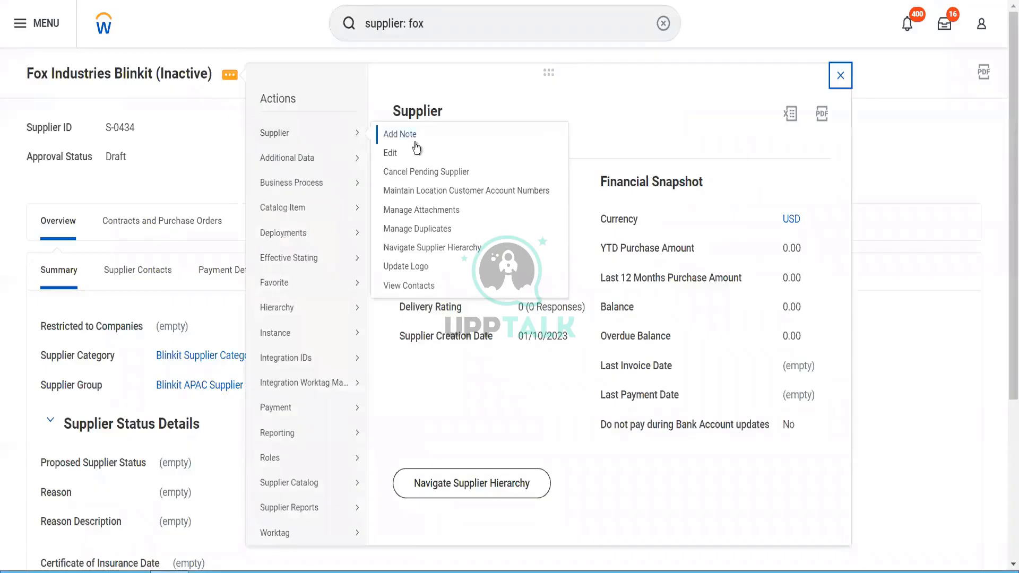
click(403, 157)
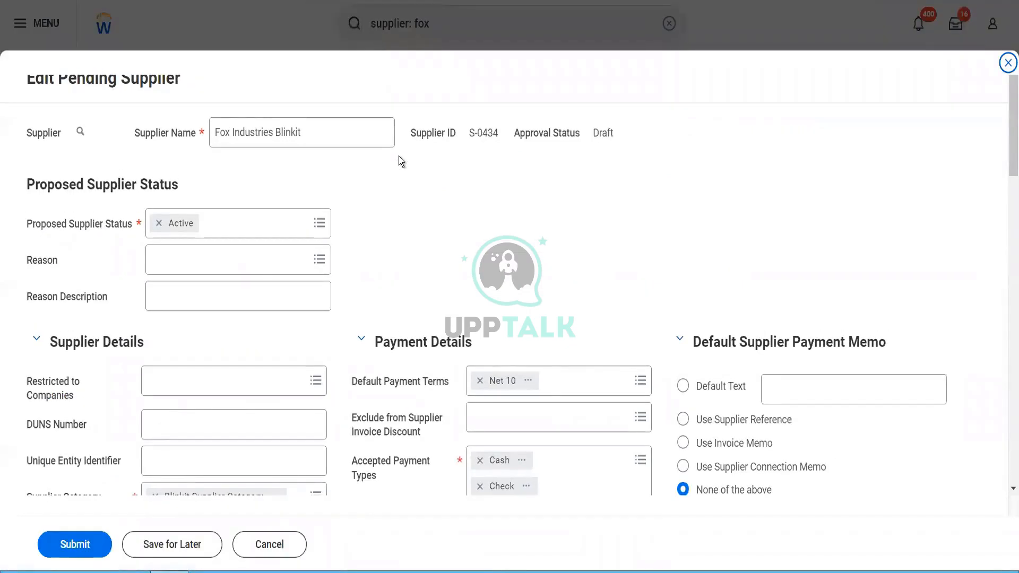
scroll(217, 127, down, 2)
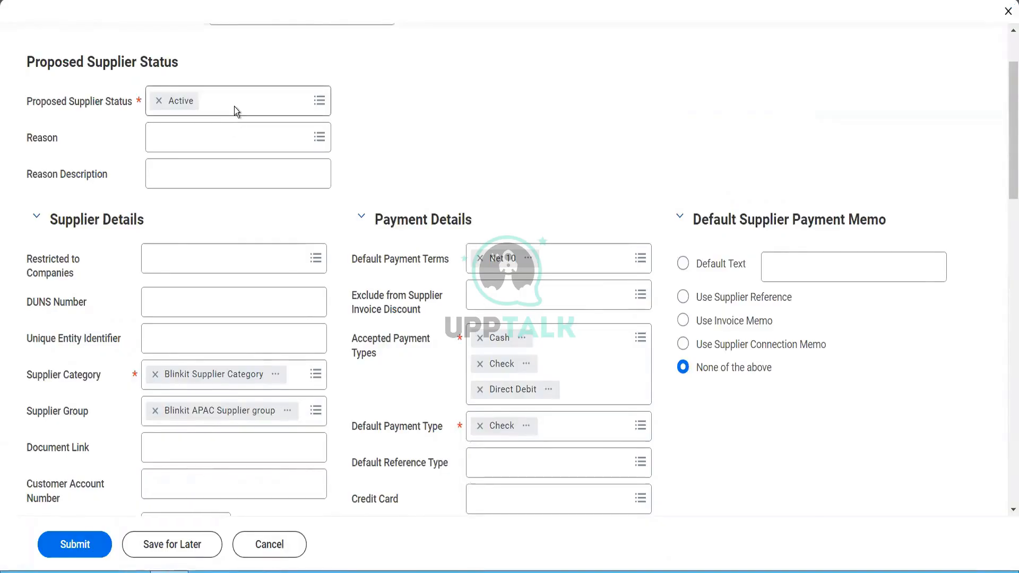
click(234, 107)
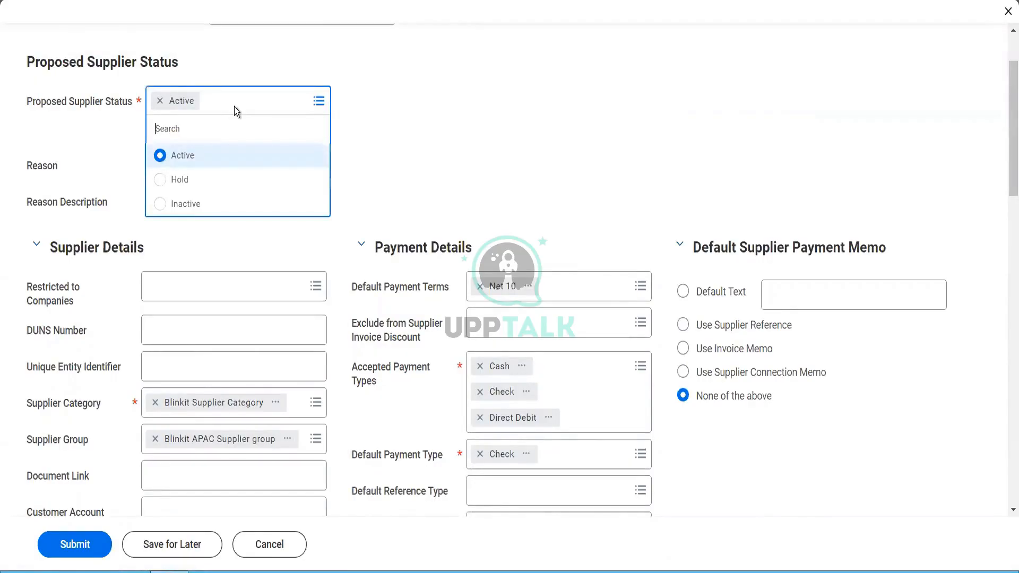
click(387, 180)
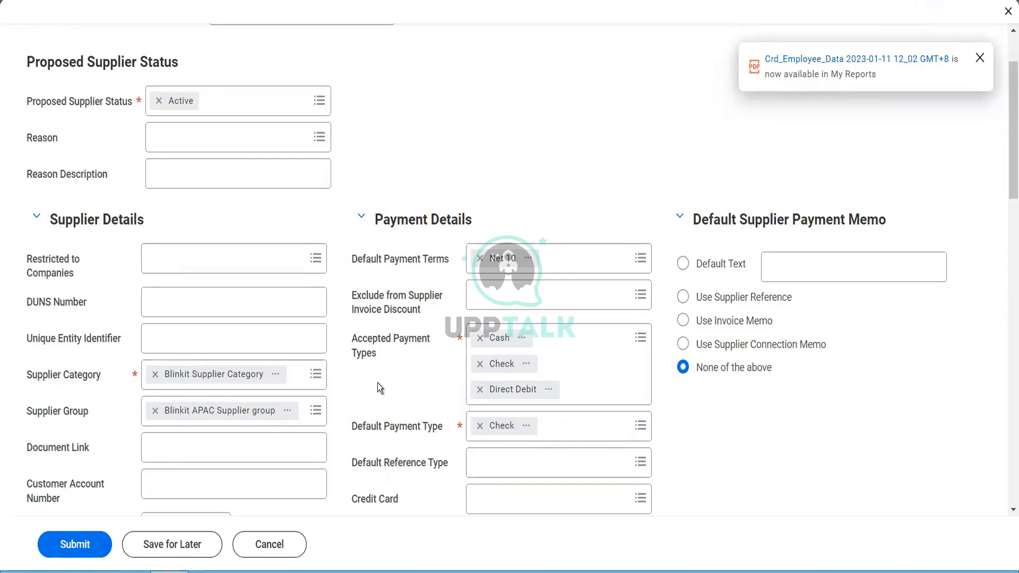
click(244, 445)
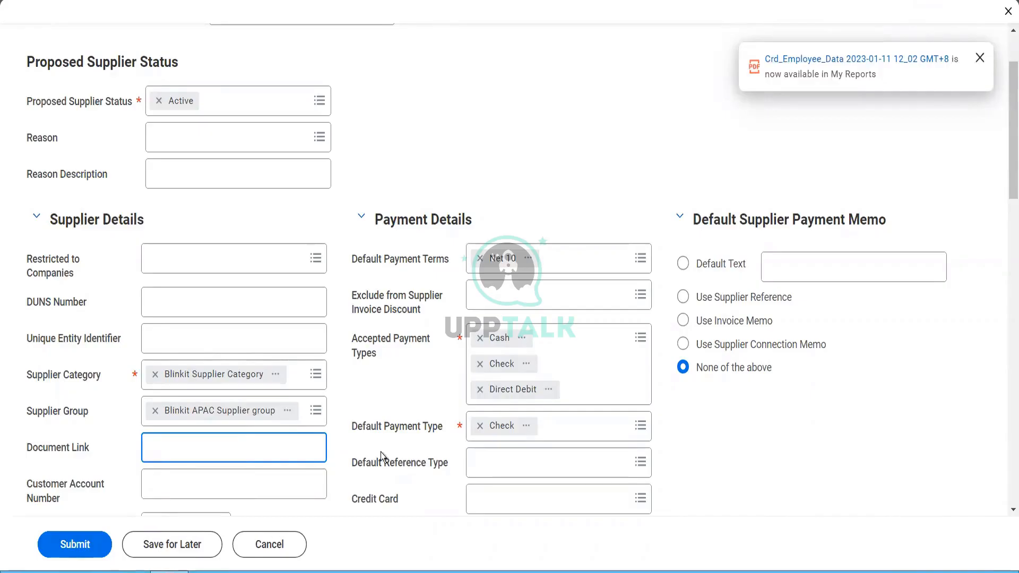
Step: Check the Customer Account Number and insurance date fields, then list the invoice discount exclusion options
scroll(381, 453, down, 4)
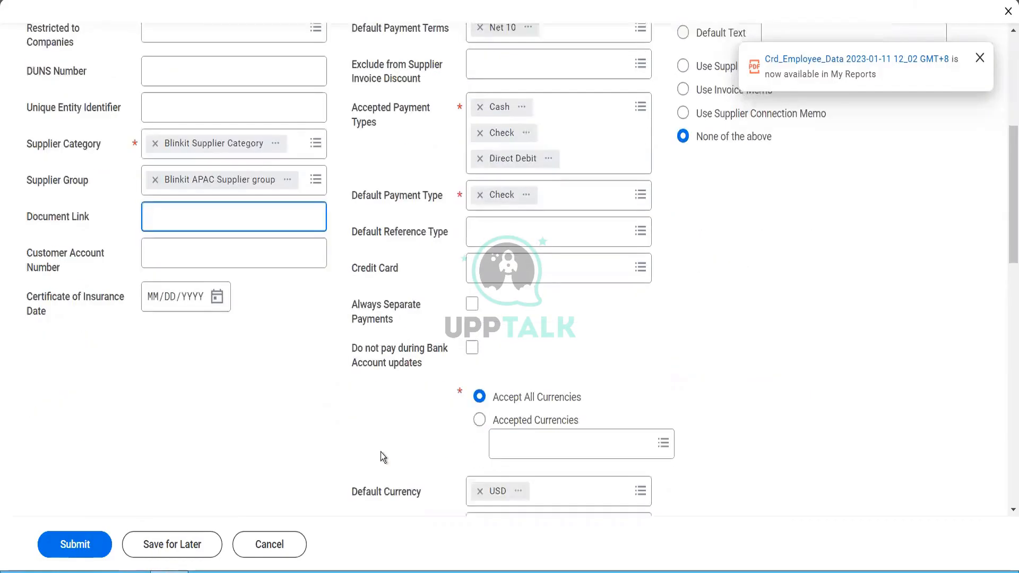
click(197, 252)
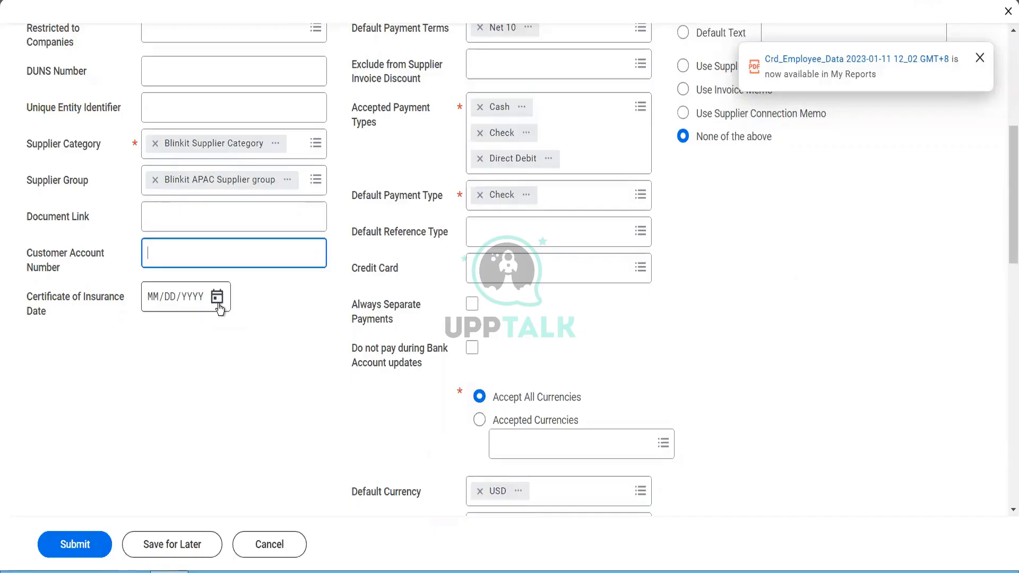
click(217, 297)
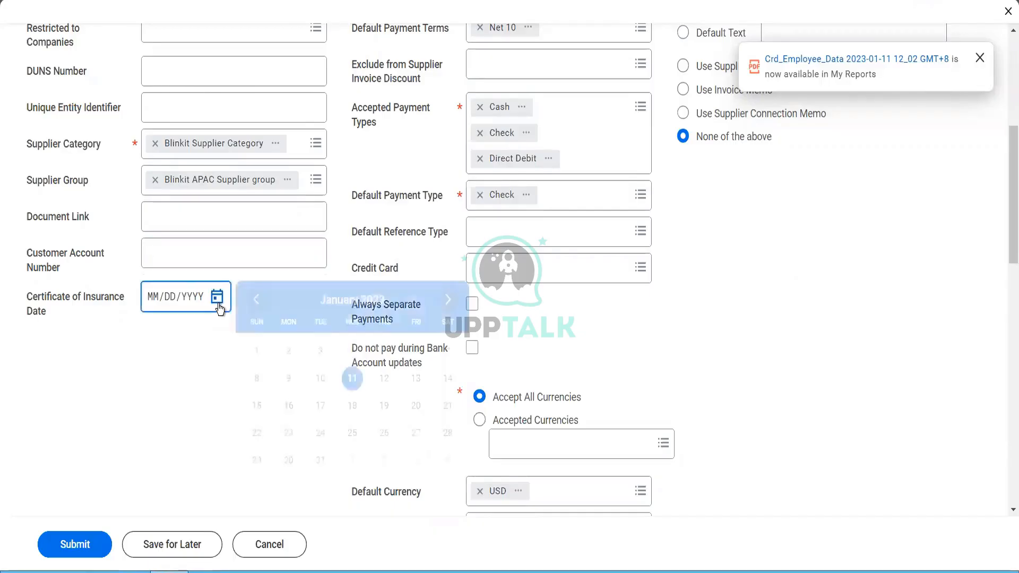
click(541, 374)
scroll(540, 375, up, 2)
scroll(540, 374, up, 2)
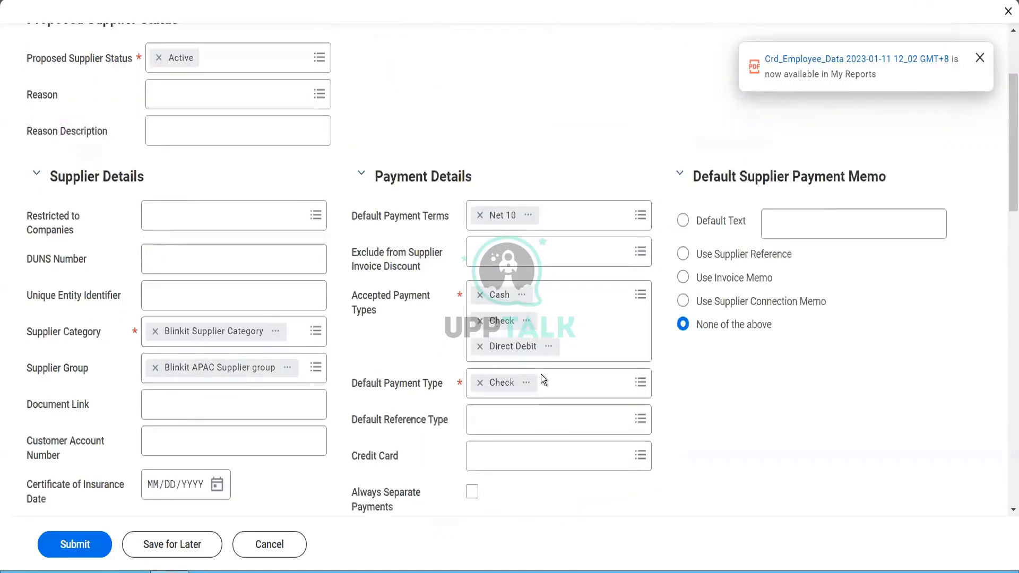
click(552, 268)
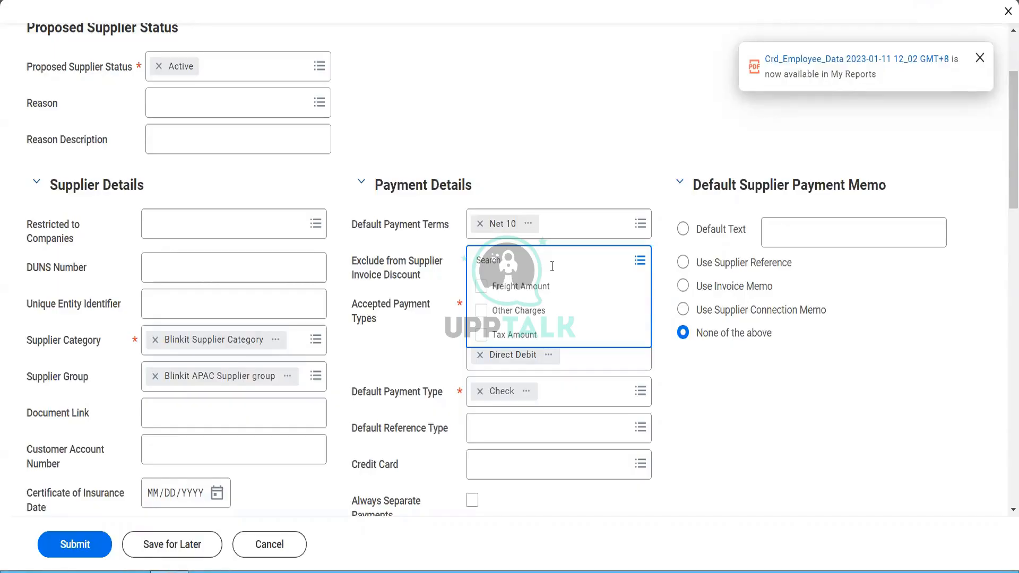
Step: Change the default payment terms from Net 10 to 2%20,net 25
click(540, 152)
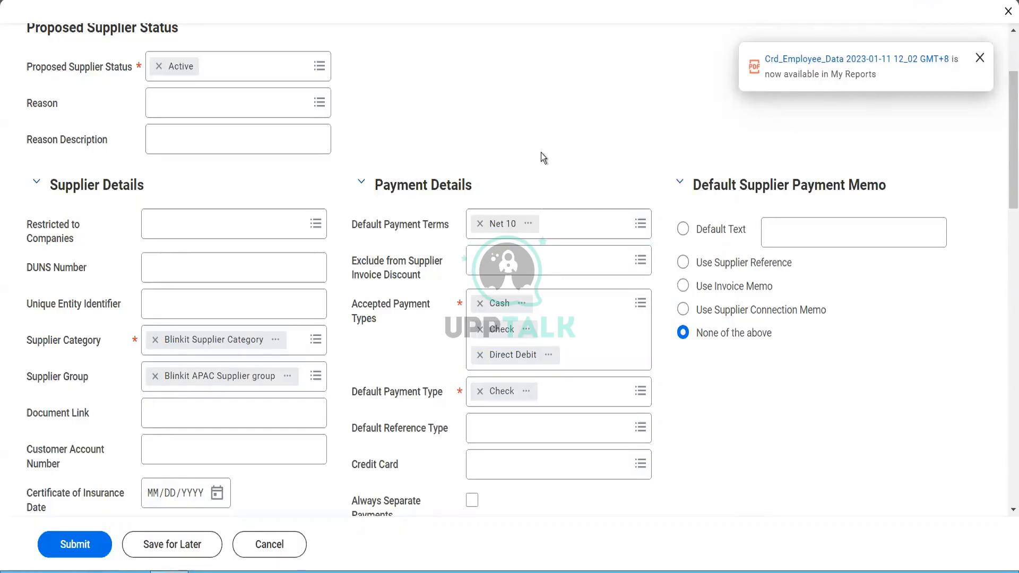
click(556, 234)
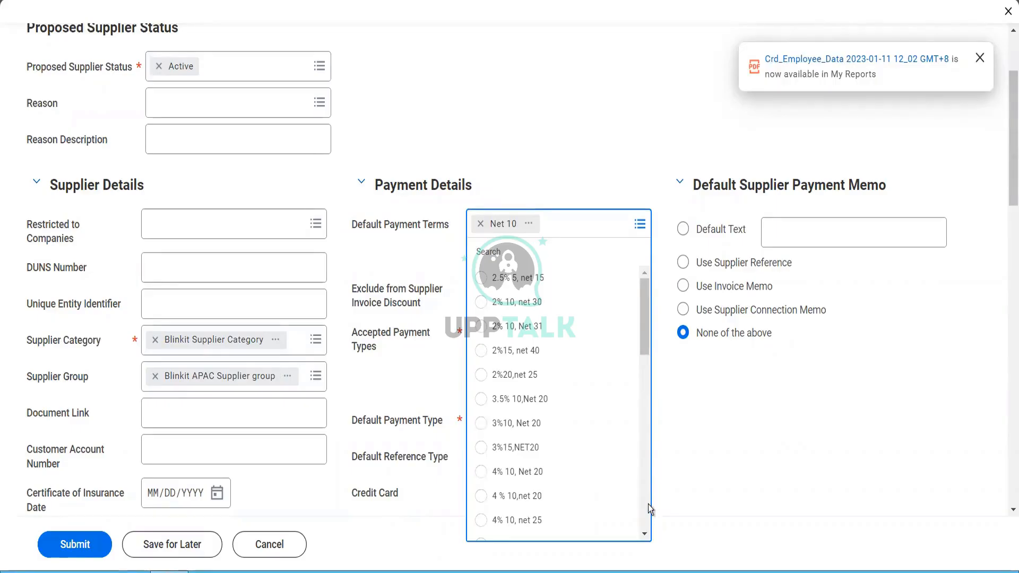
scroll(646, 524, down, 5)
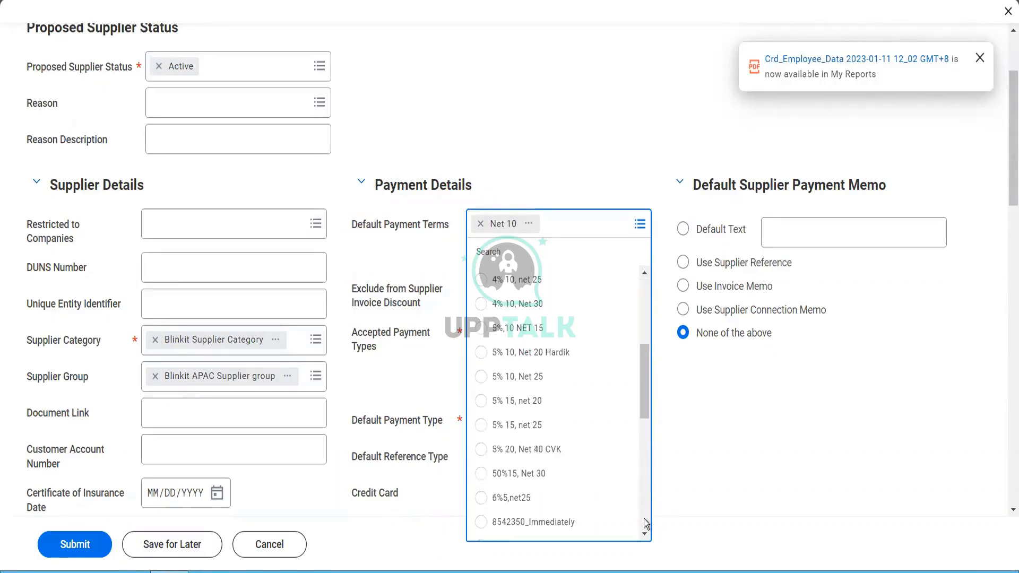
scroll(645, 523, down, 5)
scroll(646, 524, down, 5)
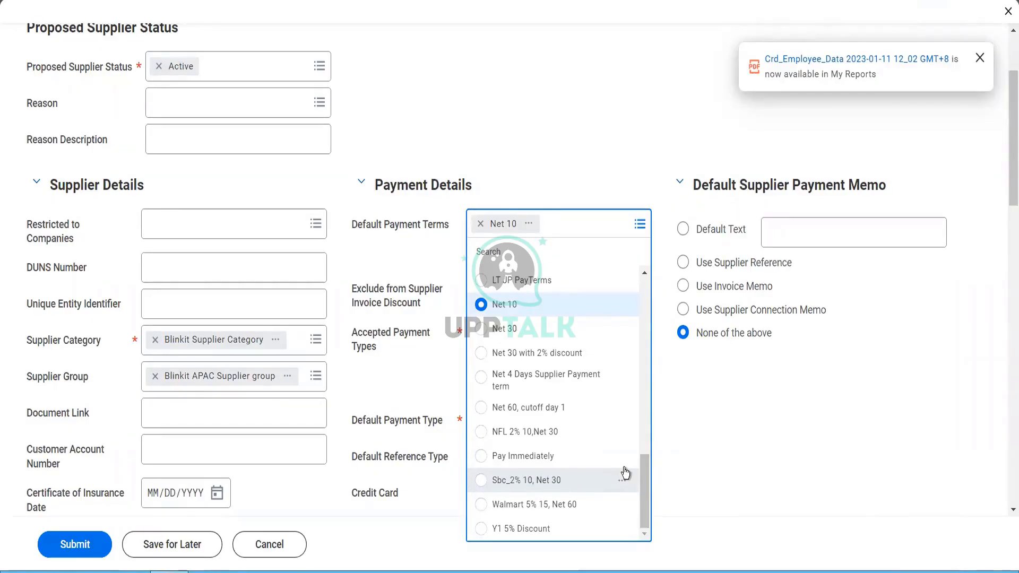
scroll(606, 400, up, 10)
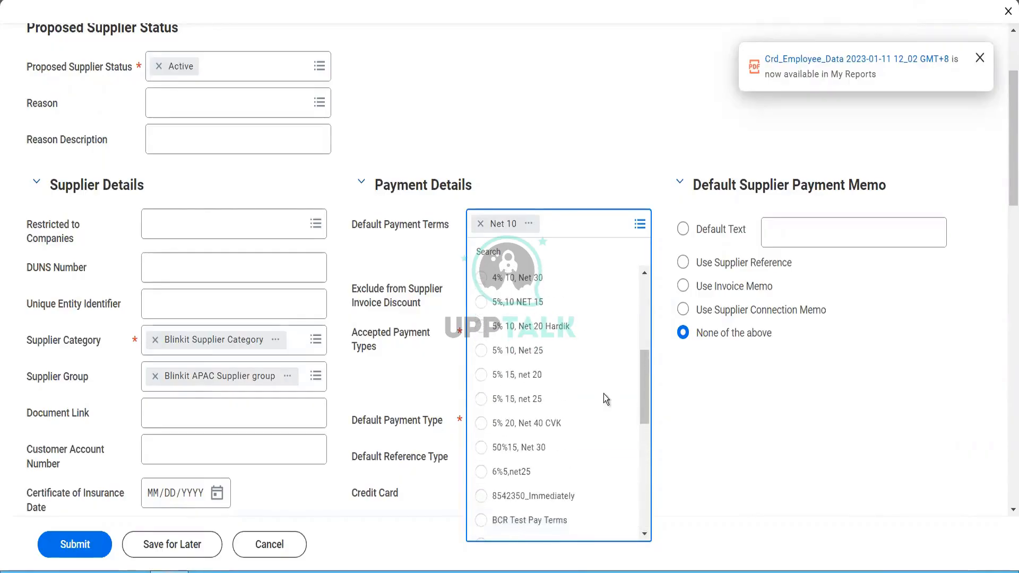
scroll(605, 398, up, 4)
scroll(604, 399, up, 2)
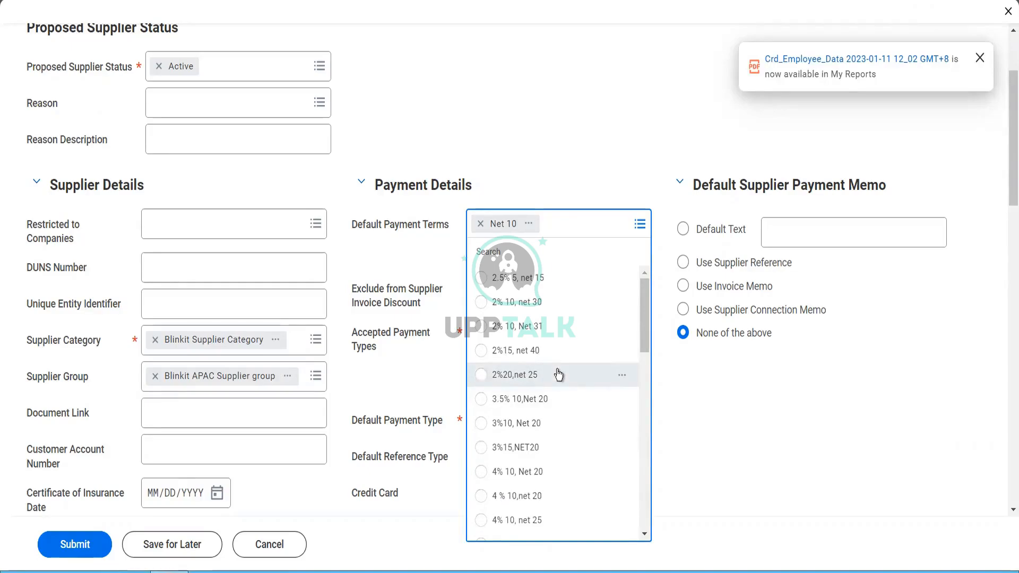
click(508, 376)
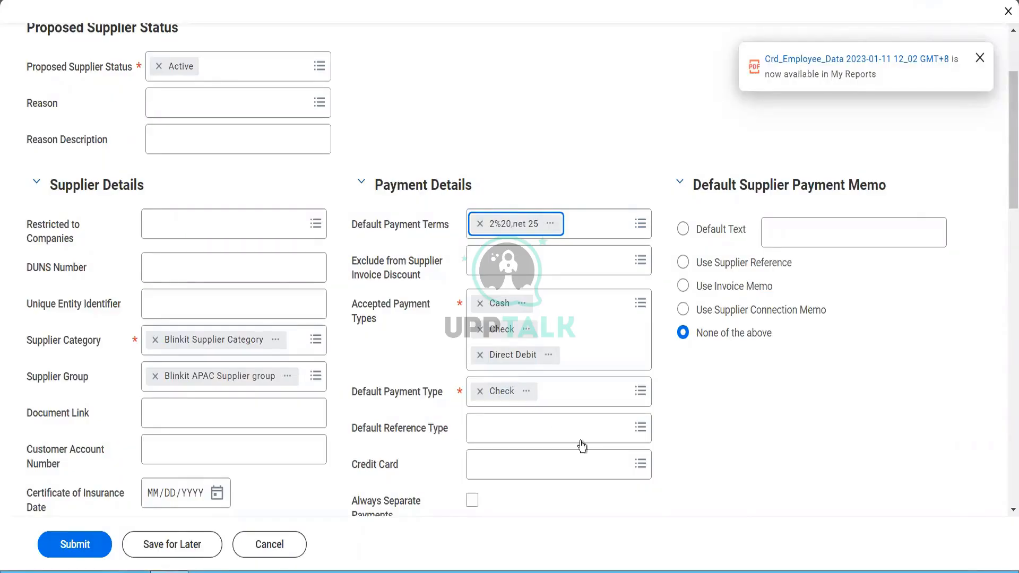
click(660, 480)
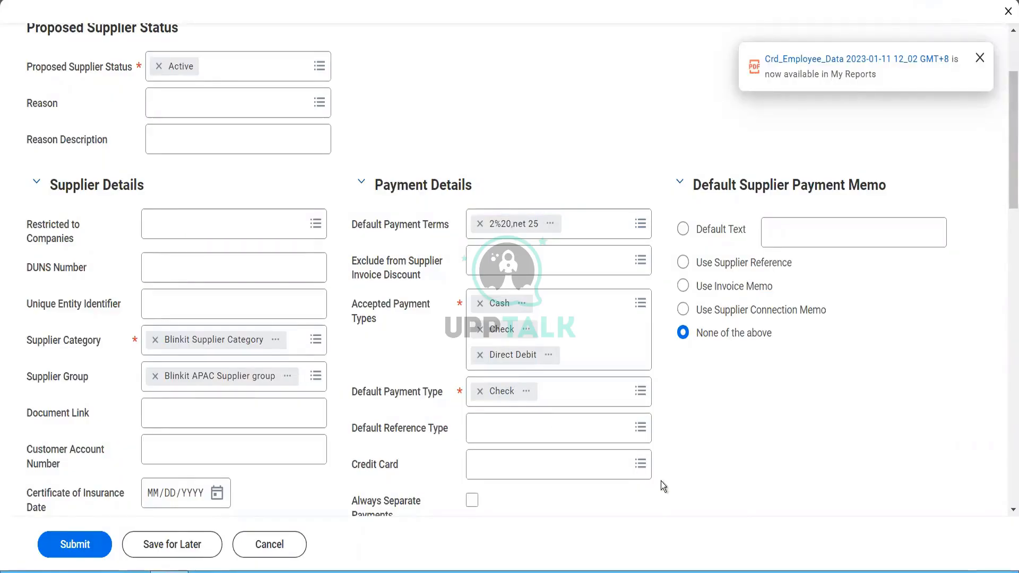
Step: Leave Default Reference Type empty and show the Credit Card choices
click(628, 444)
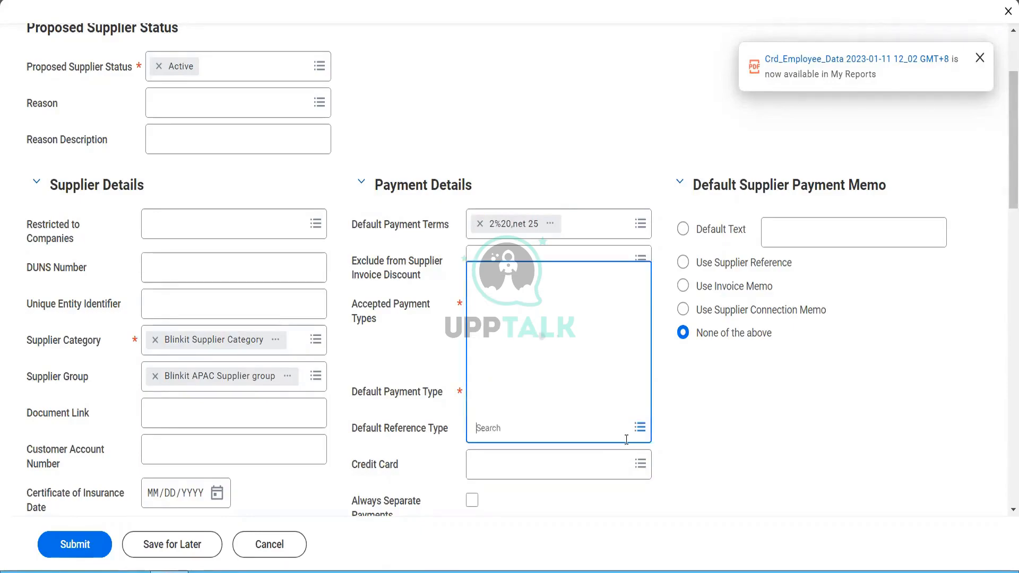
click(576, 481)
click(578, 479)
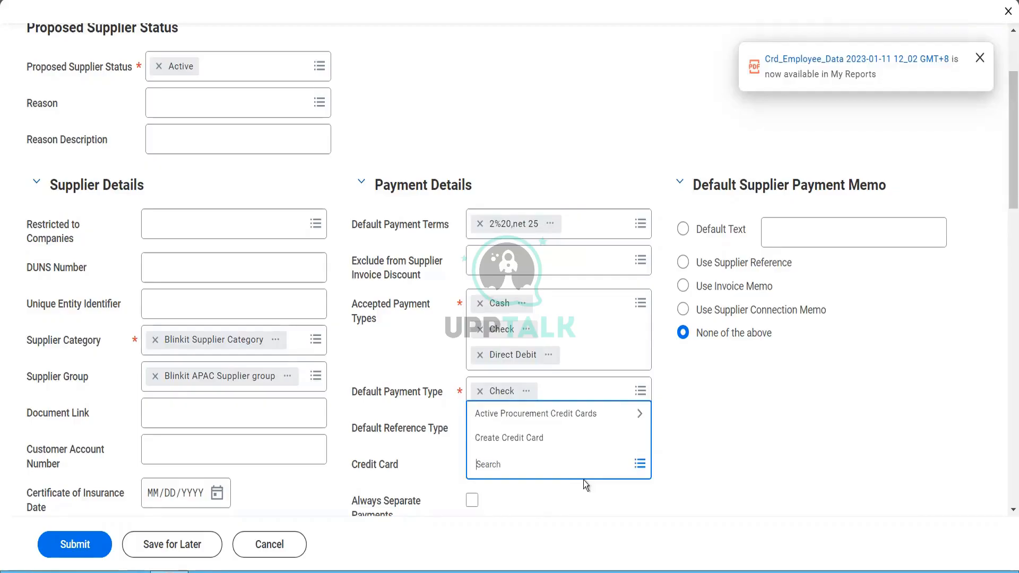
Step: Dismiss the Credit Card list, leaving no card selected
click(707, 485)
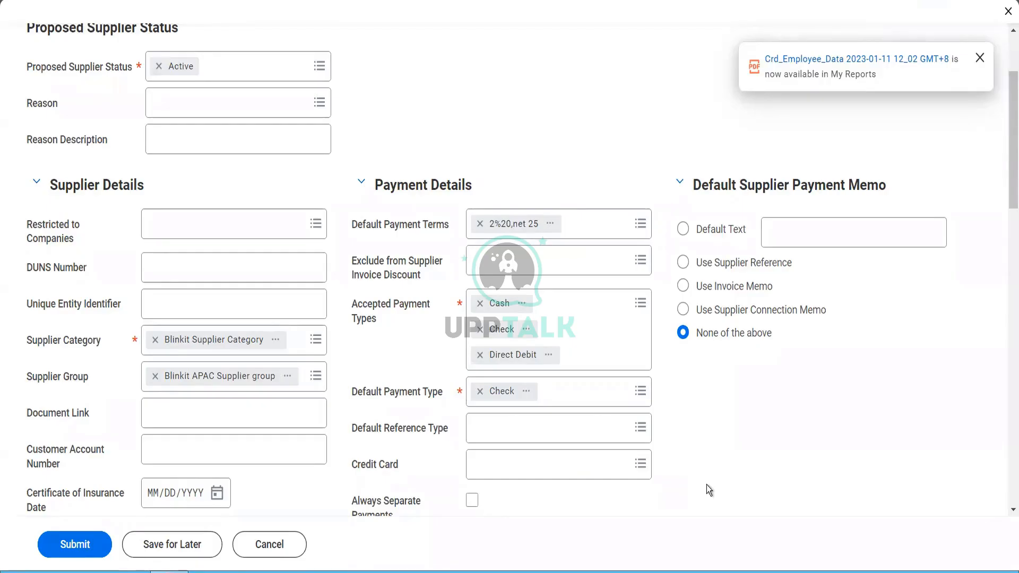
Step: Tick Always Separate Payments and Do not pay during Bank Account updates
scroll(708, 486, down, 1)
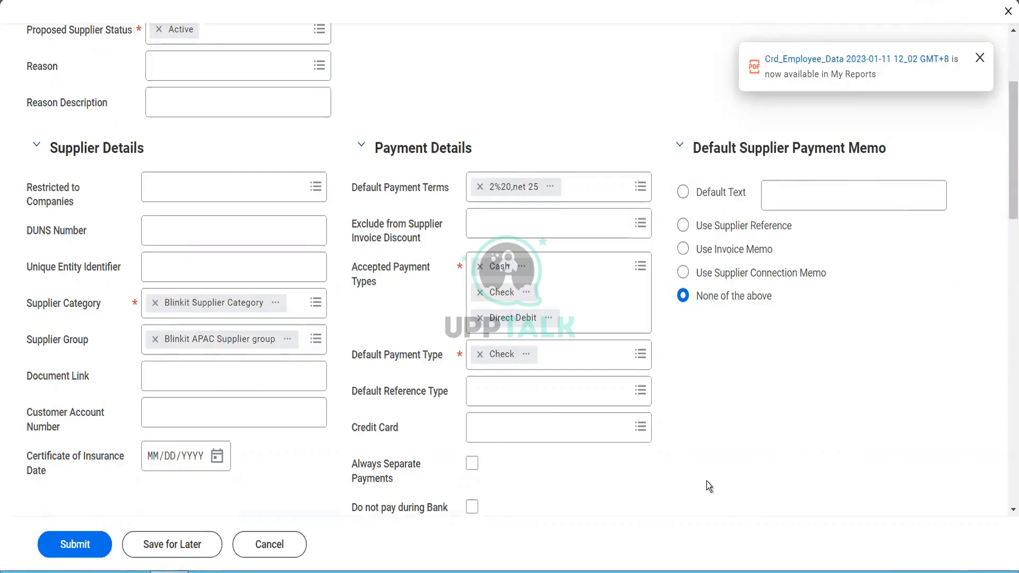
scroll(706, 481, down, 1)
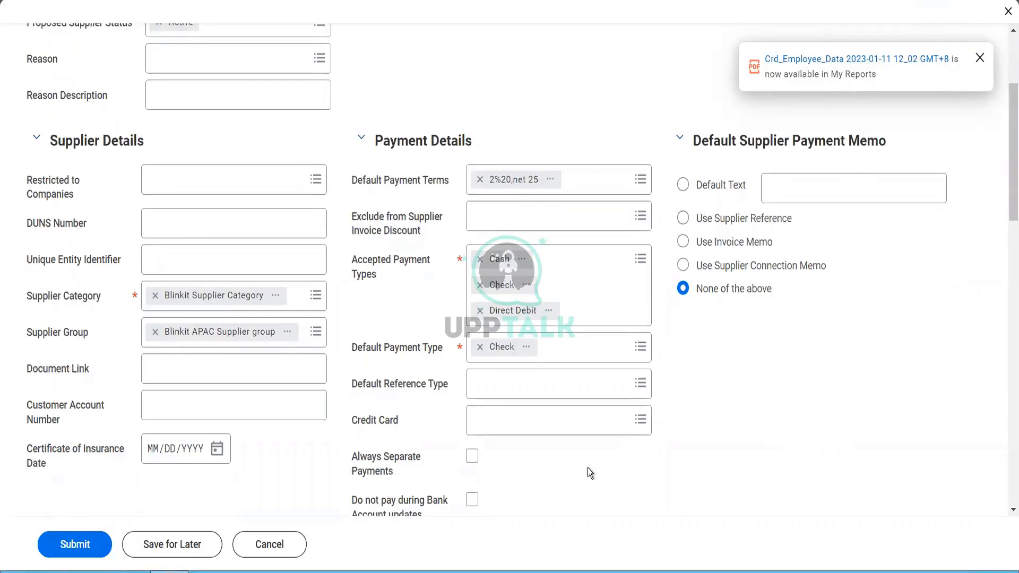
scroll(590, 473, down, 3)
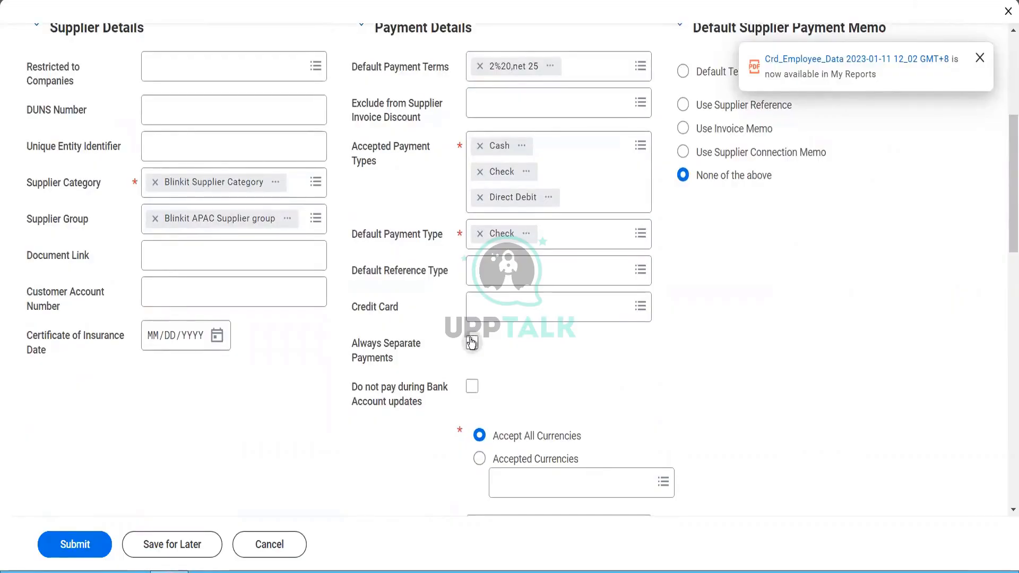
click(472, 343)
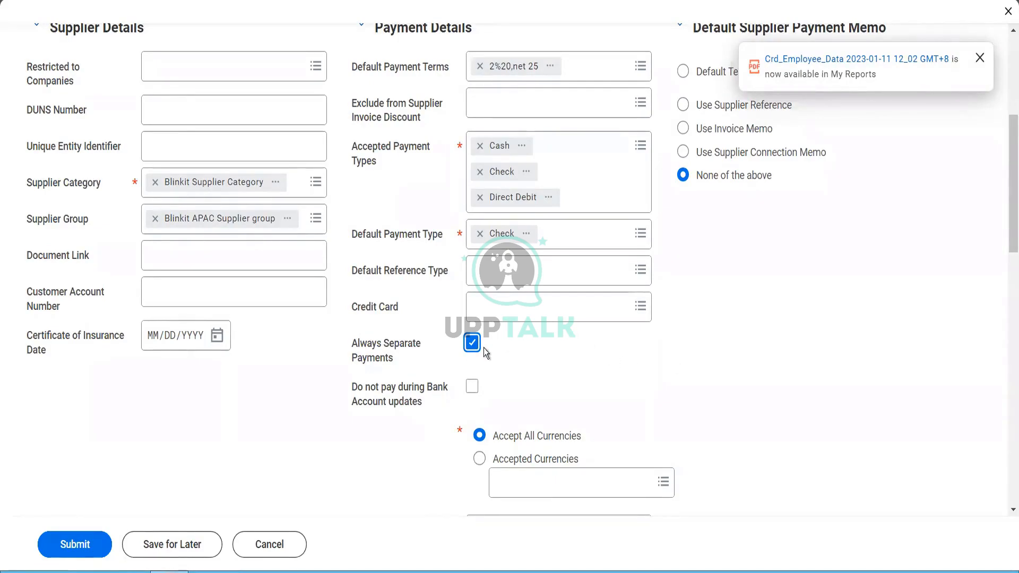
click(473, 391)
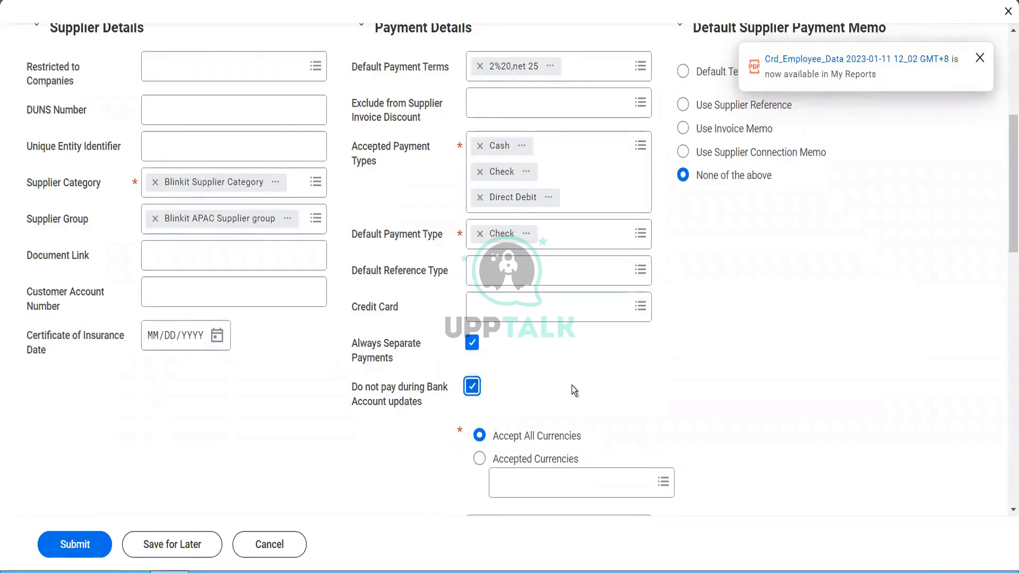
scroll(572, 385, down, 3)
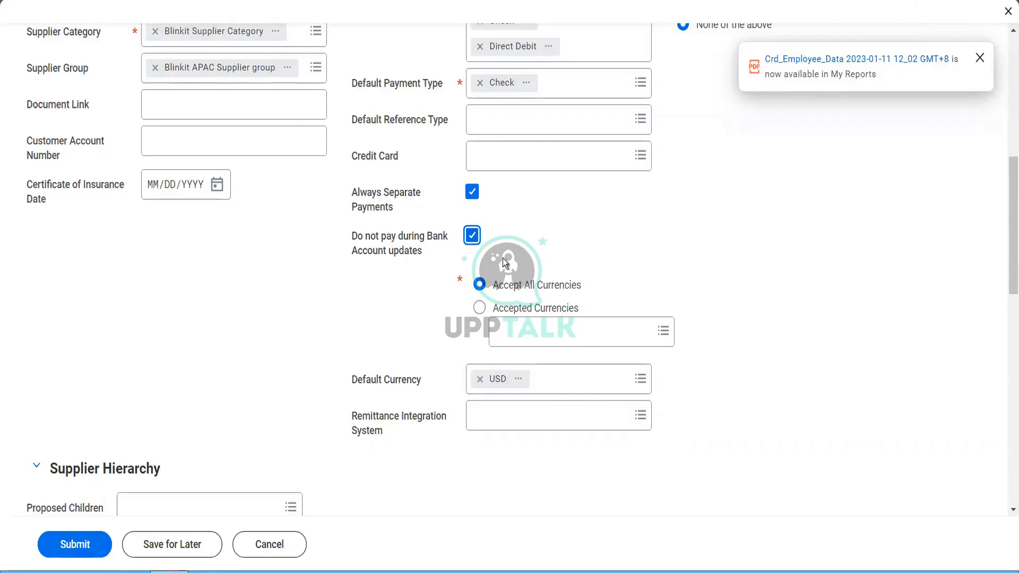
Step: Show the Remittance Integration System options, including delivered-template and all integration systems
mouse_move(499, 237)
click(535, 418)
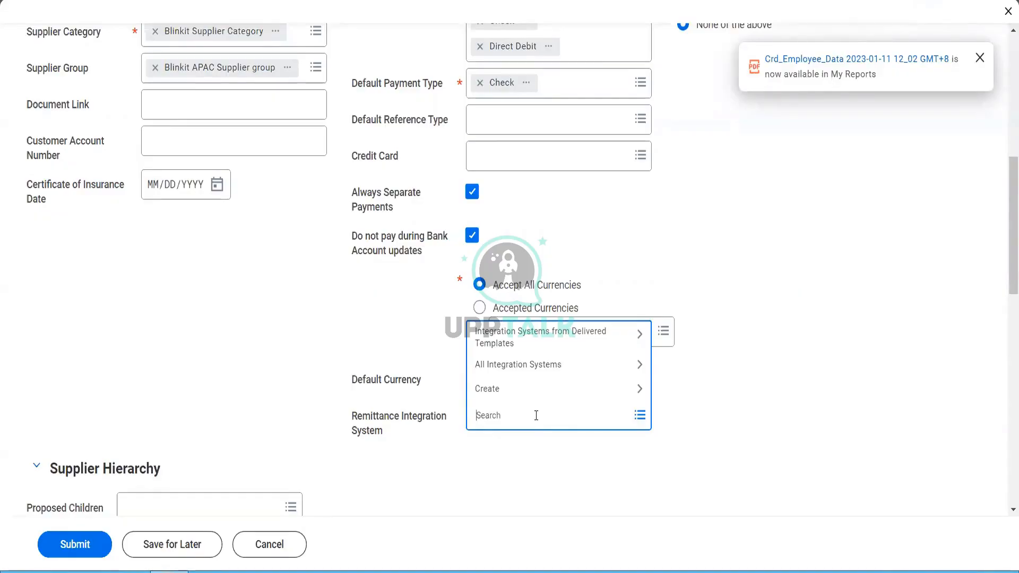
Step: Browse Delivered Templates and All Integration Systems for Remittance Integration System, then close it with nothing picked
click(538, 342)
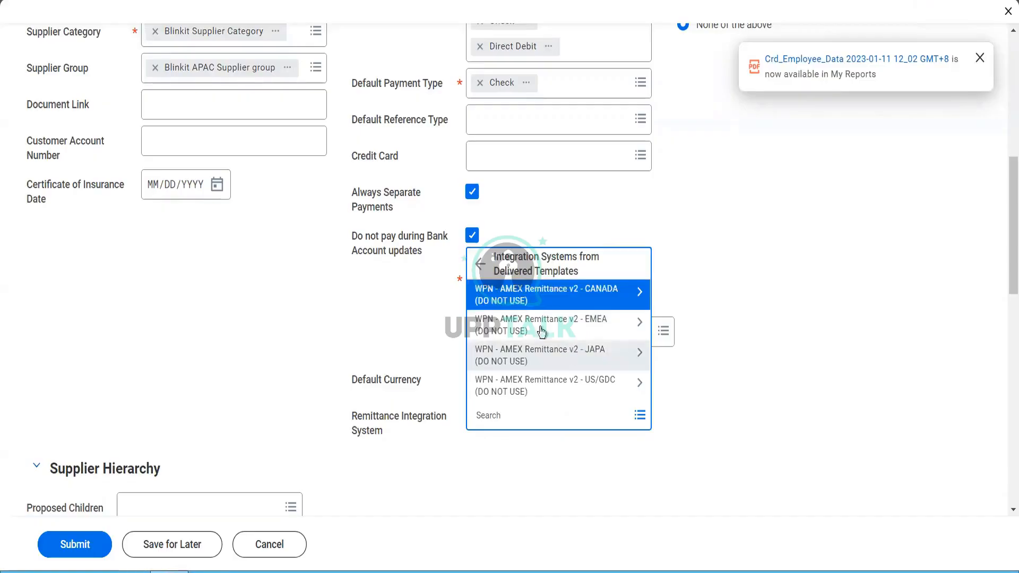
click(481, 263)
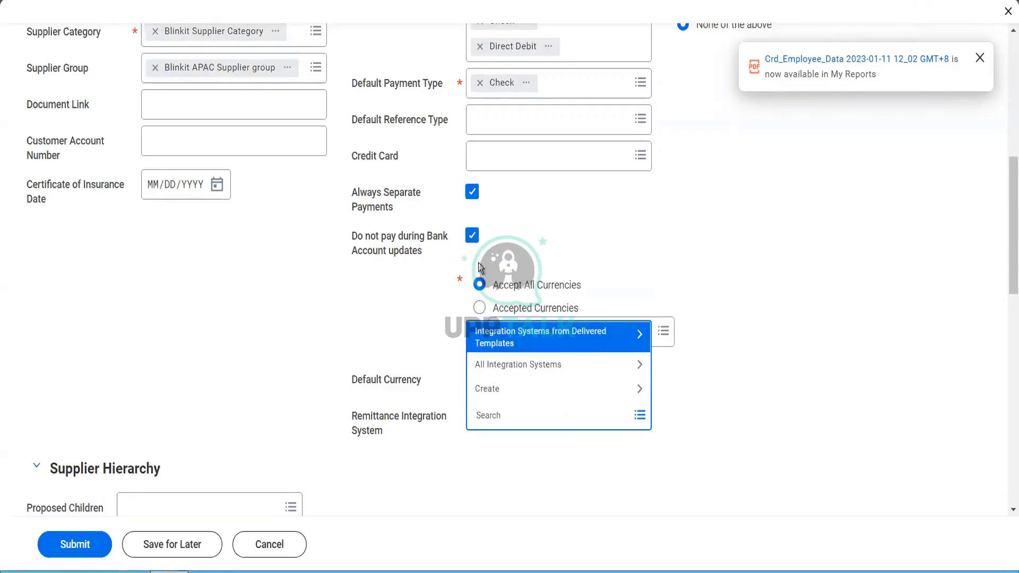
click(500, 364)
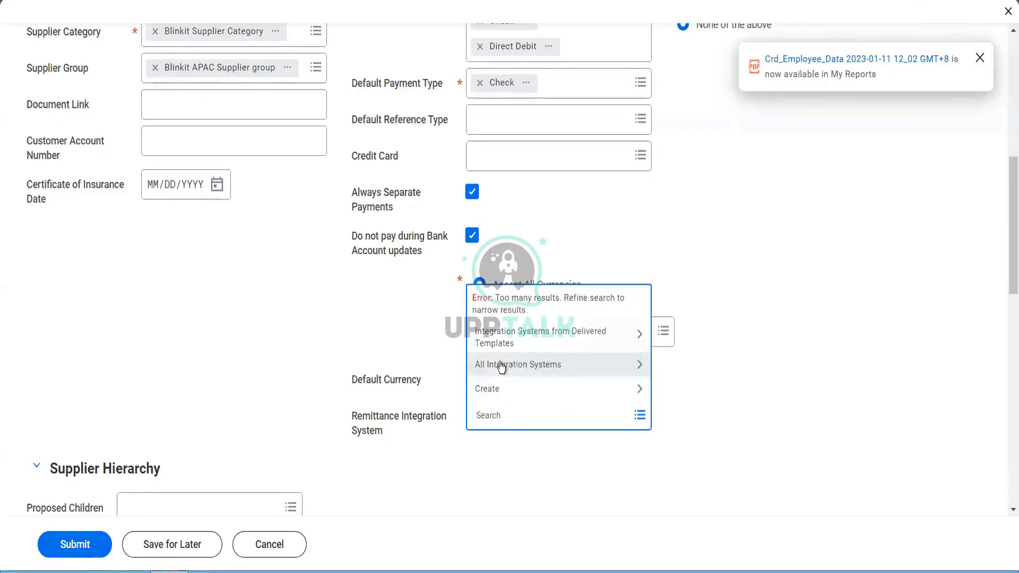
click(521, 431)
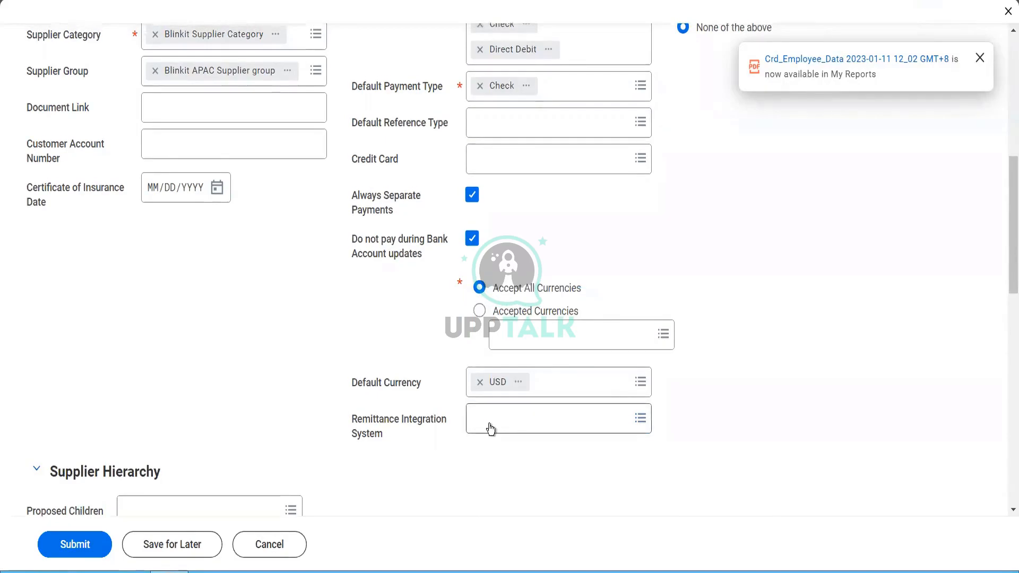
Step: Set the payment memo to Default Text: 'Thanks for providing goods and services to us. We appreciate your help'
scroll(490, 428, up, 3)
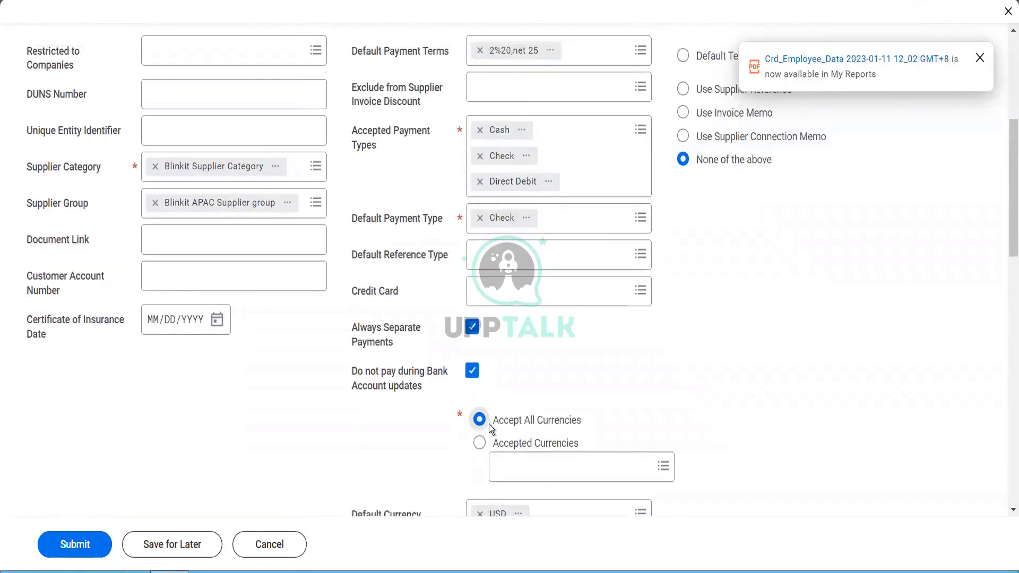
scroll(637, 401, up, 3)
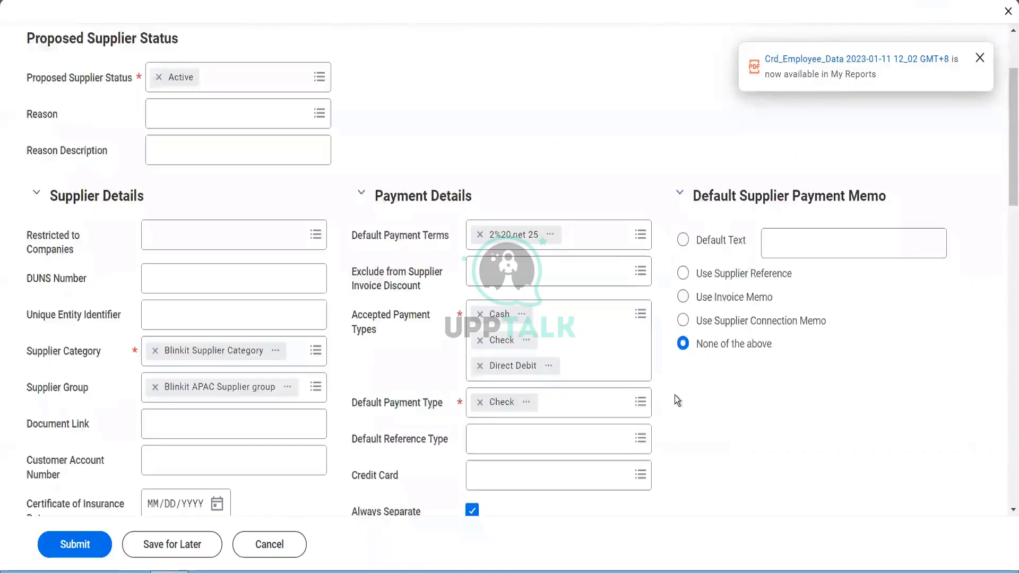
scroll(675, 401, up, 2)
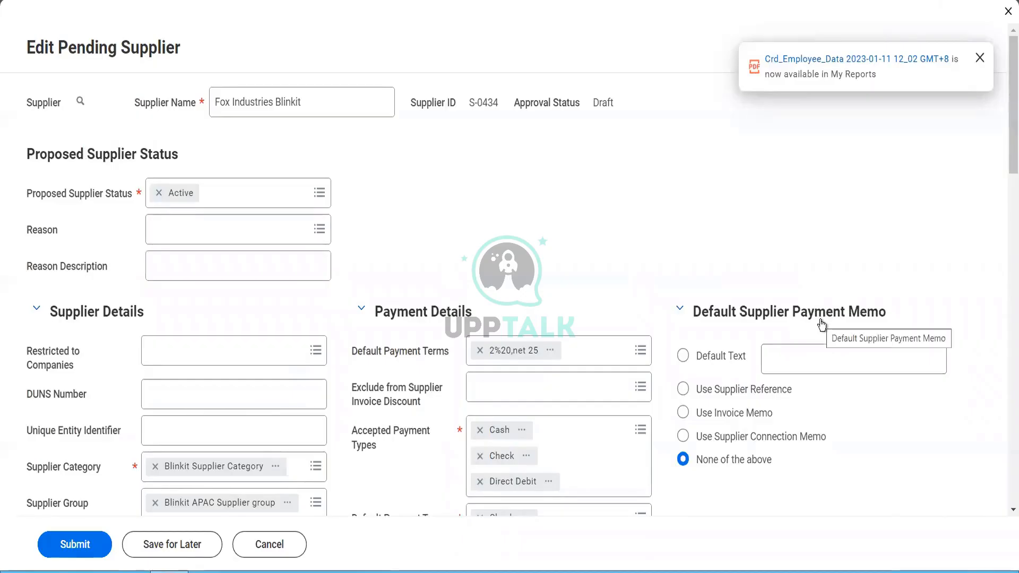
click(743, 358)
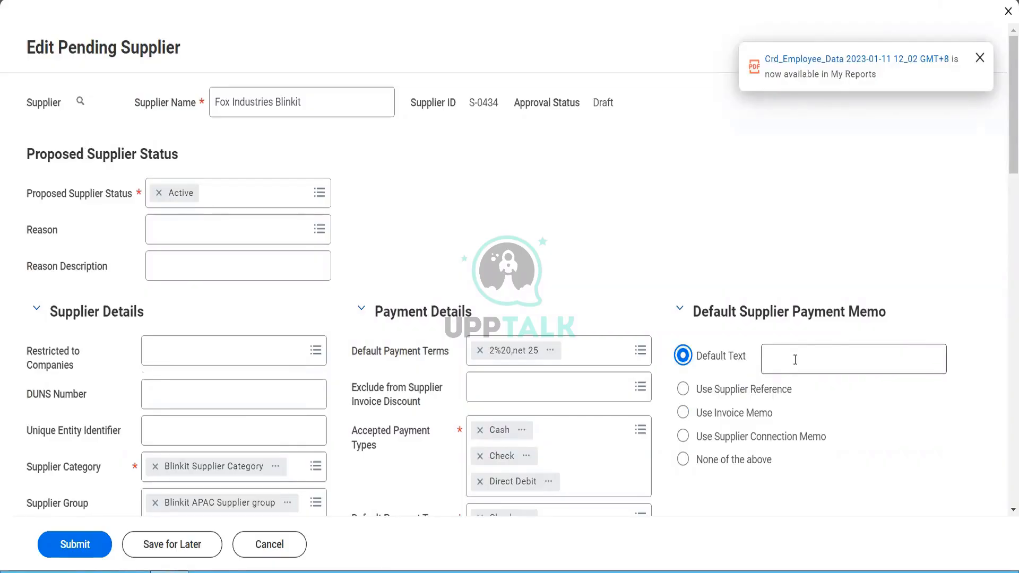
click(795, 360)
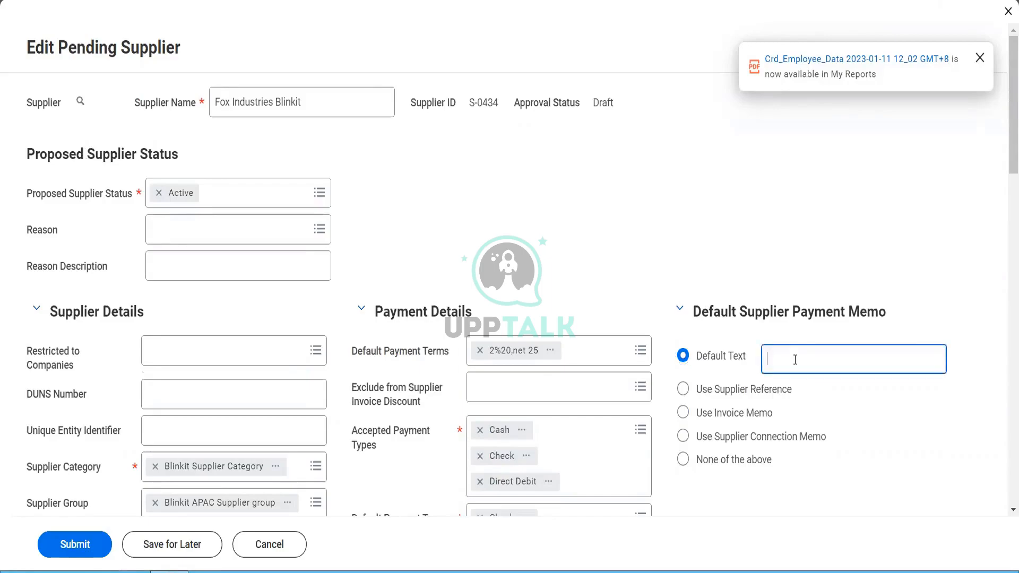
text(Thanks for provifing)
key(BackSpace)
key(BackSpace)
key(BackSpace)
key(BackSpace)
key(BackSpace)
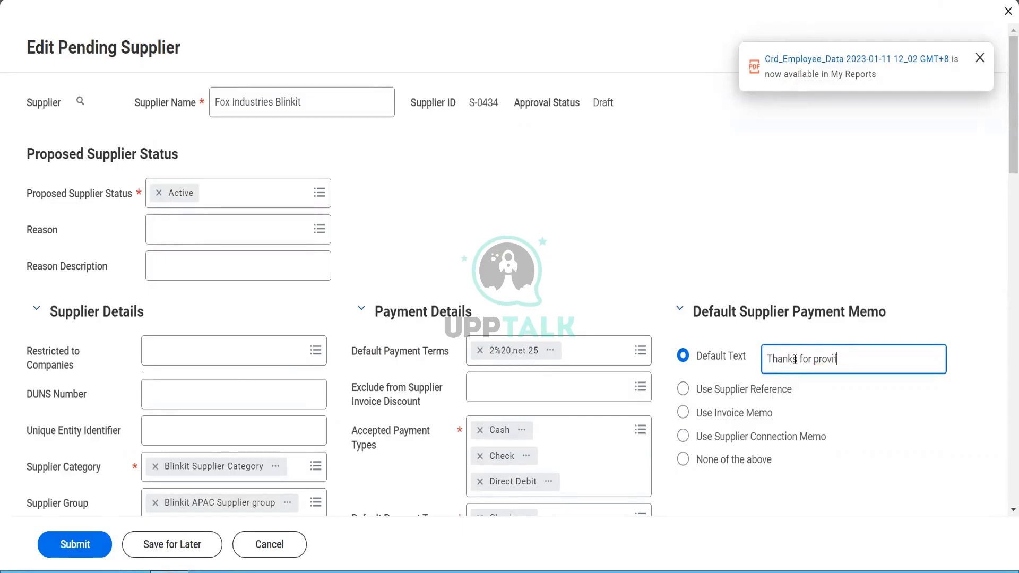
text(ding goods and services)
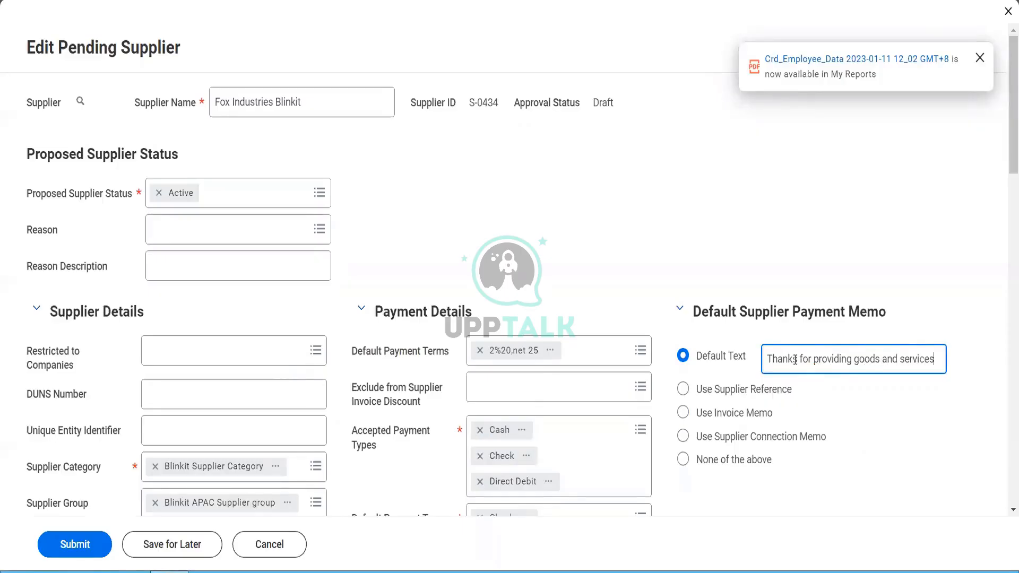
text( to us.)
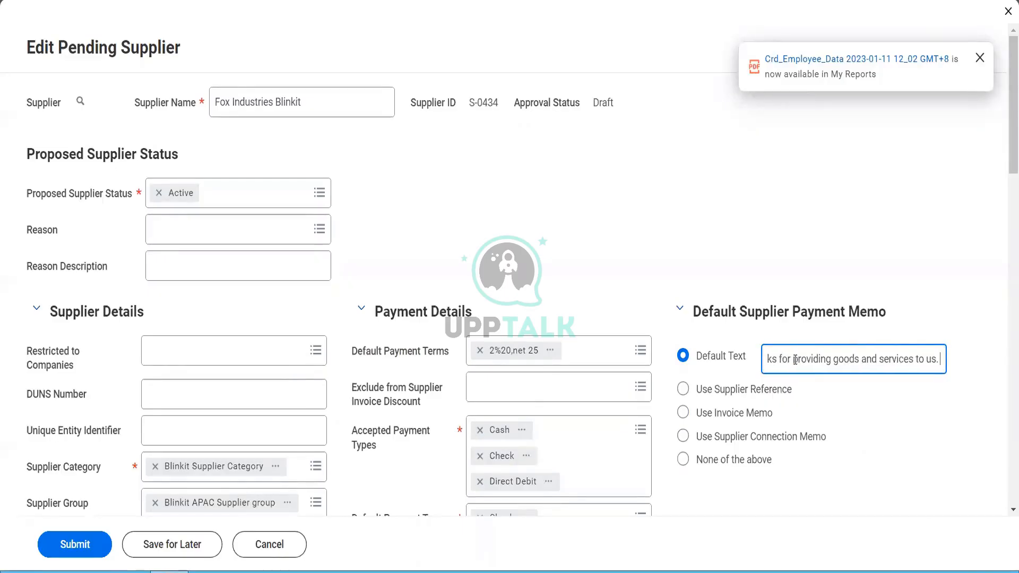
text( We a)
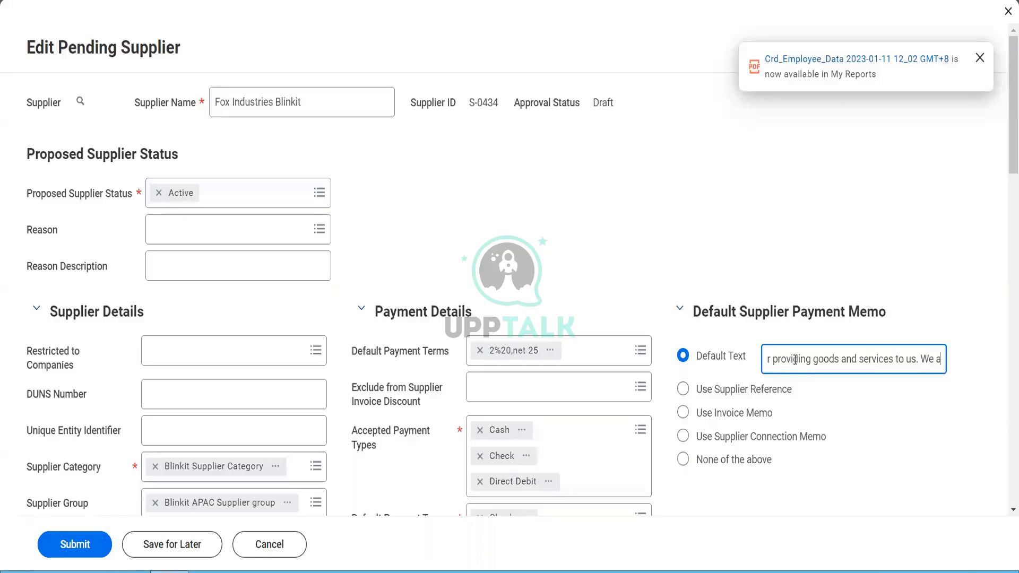
text(ppreacite you)
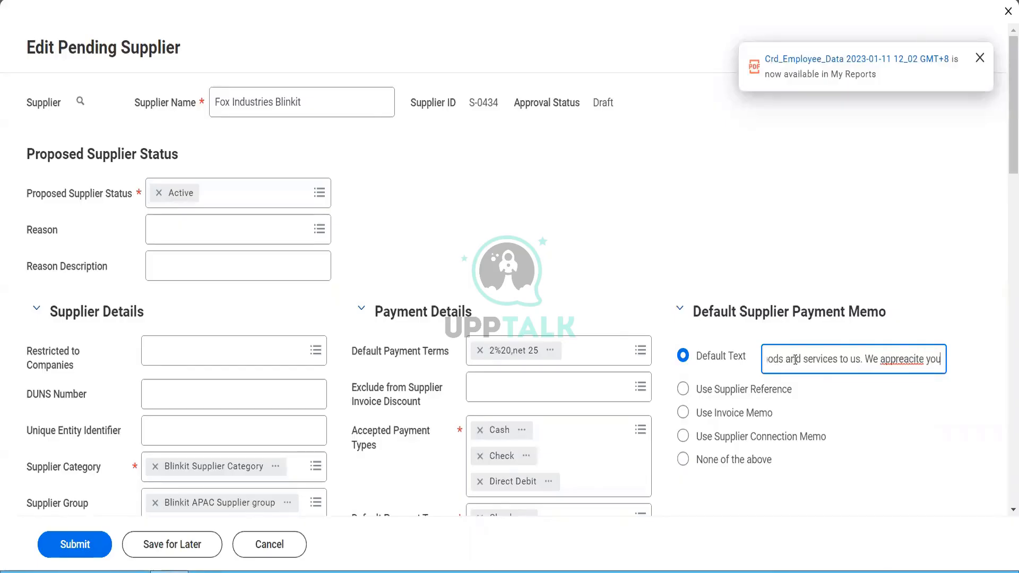
text(r help)
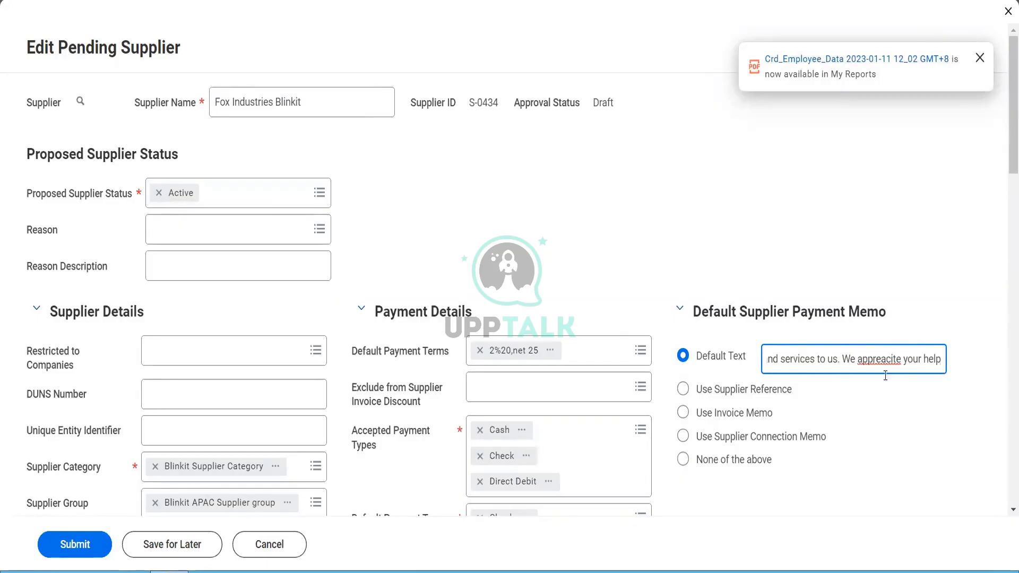
right_click(890, 359)
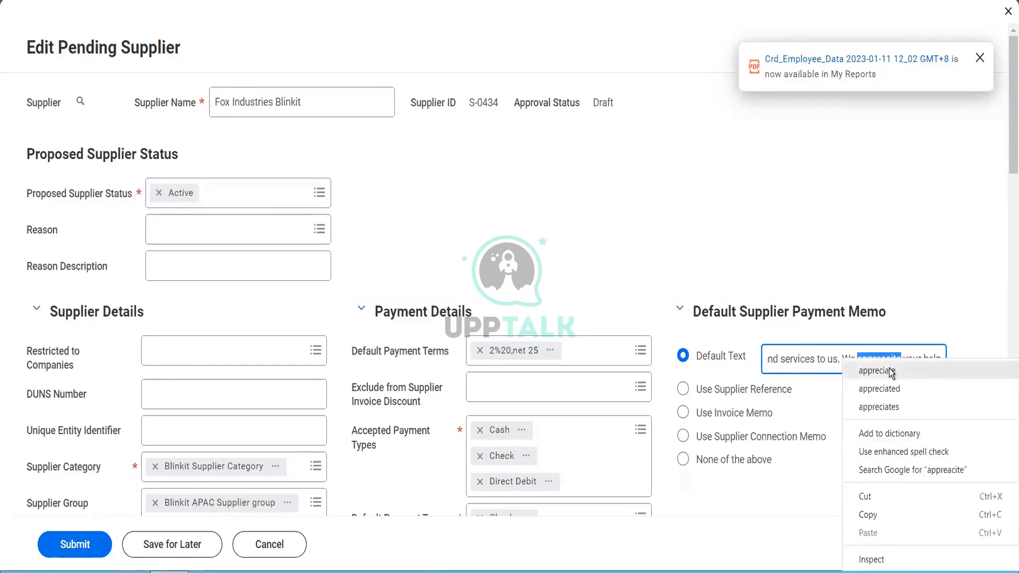
click(944, 369)
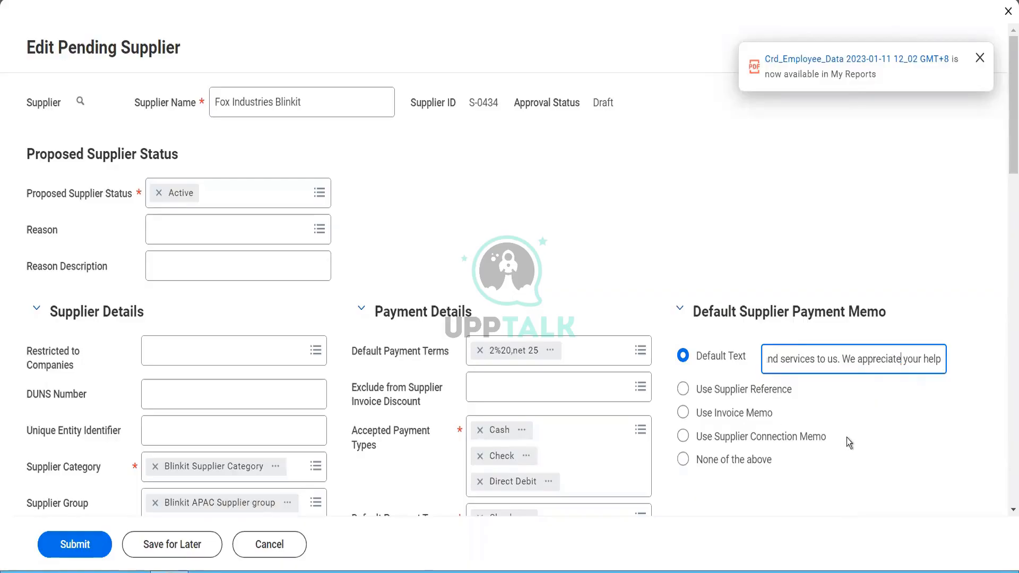
scroll(849, 437, down, 10)
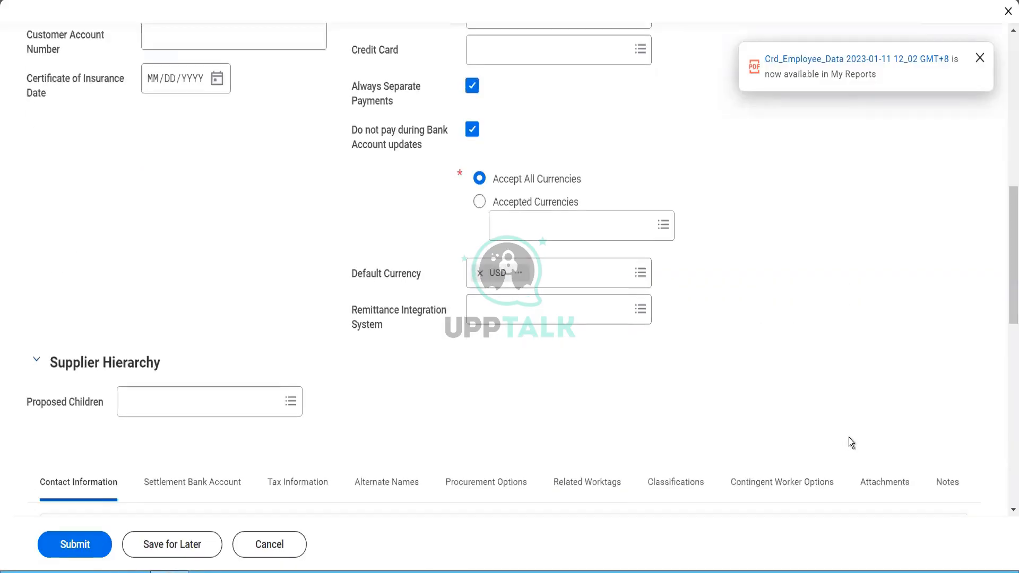
Step: Scroll down to the supplier's Contact Information section
scroll(848, 438, down, 3)
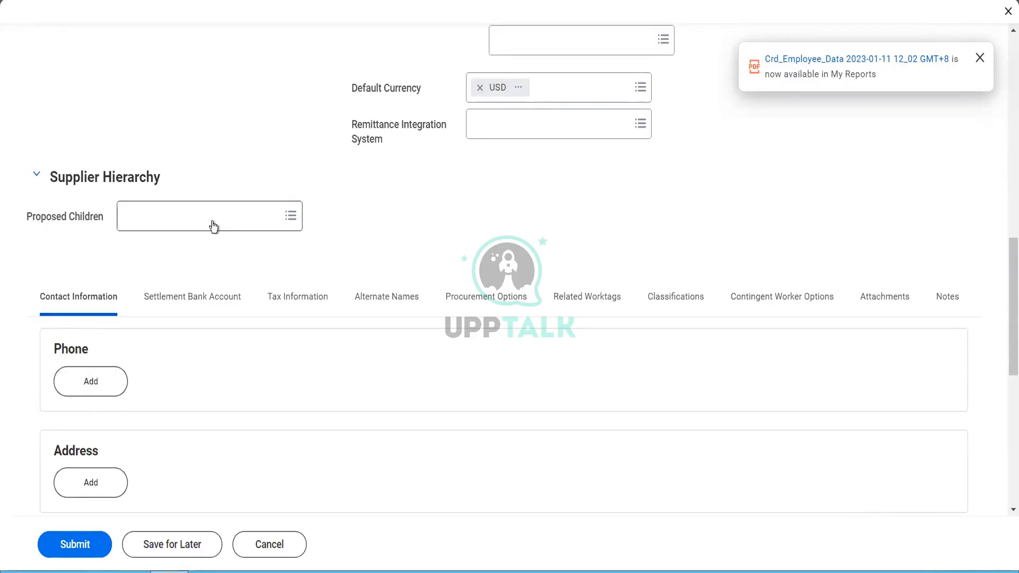
scroll(233, 287, down, 3)
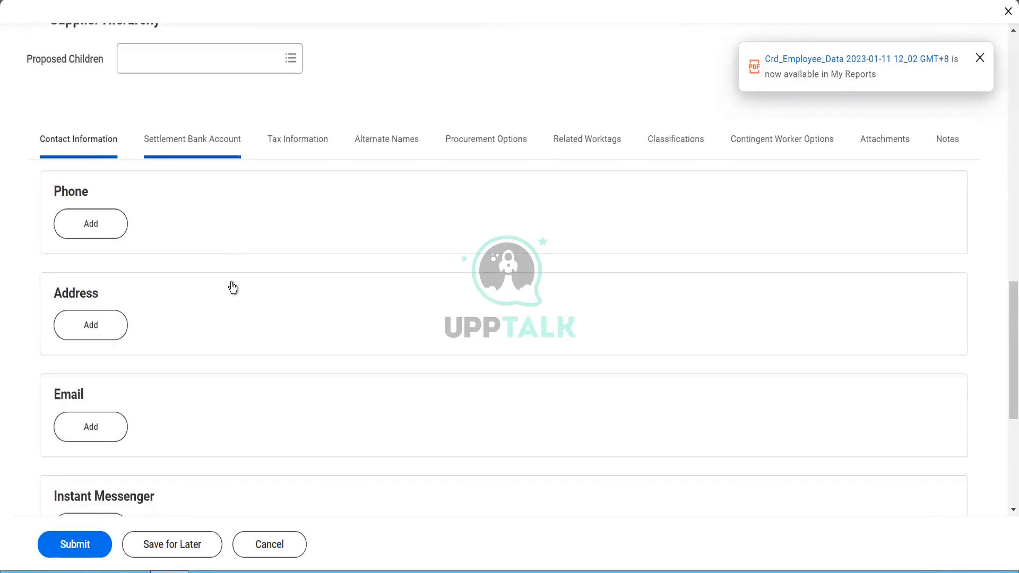
Step: Add the supplier's phone number as a primary Mobile device
click(94, 225)
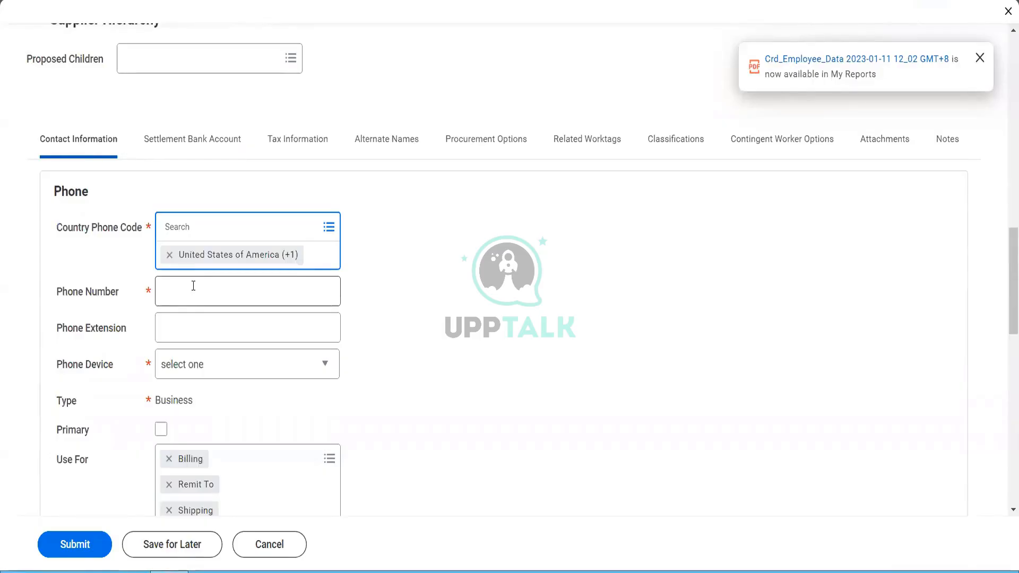
click(183, 280)
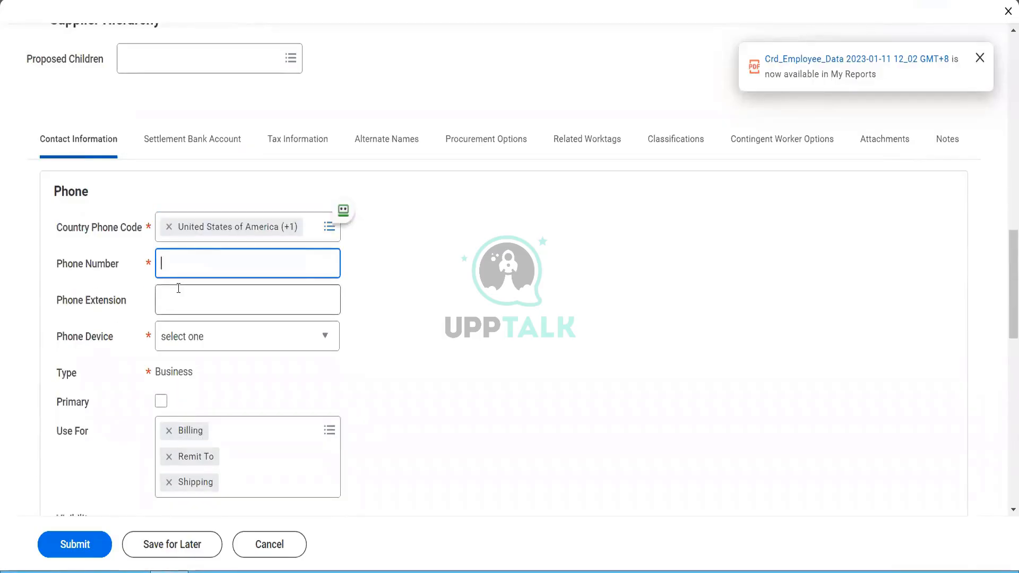
key(Tab)
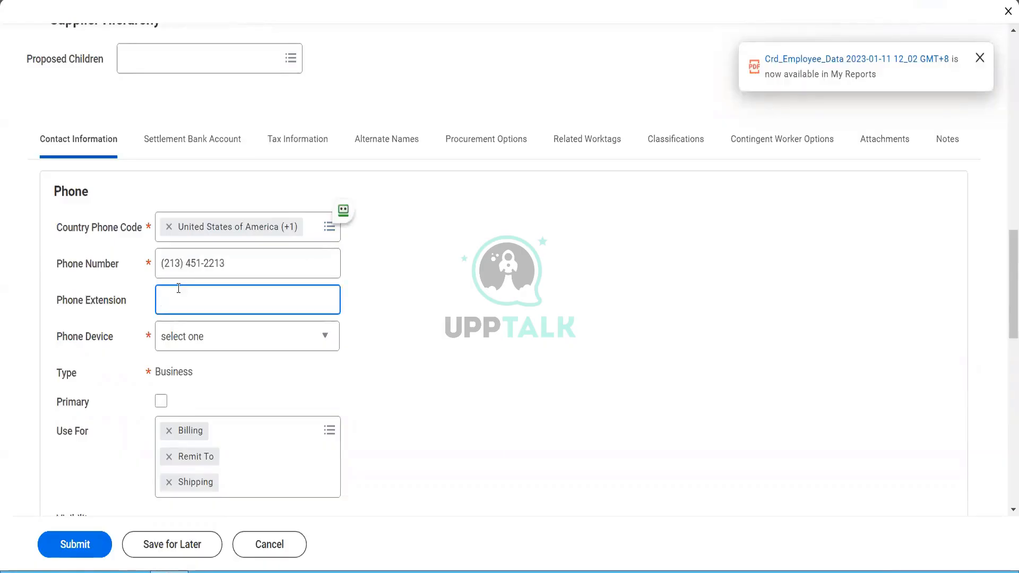
click(202, 347)
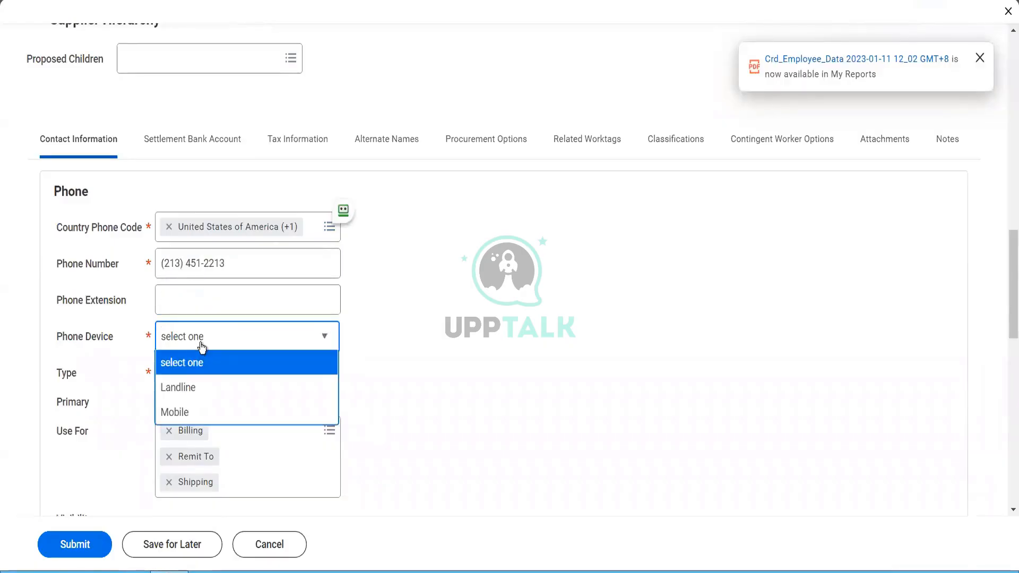
click(188, 412)
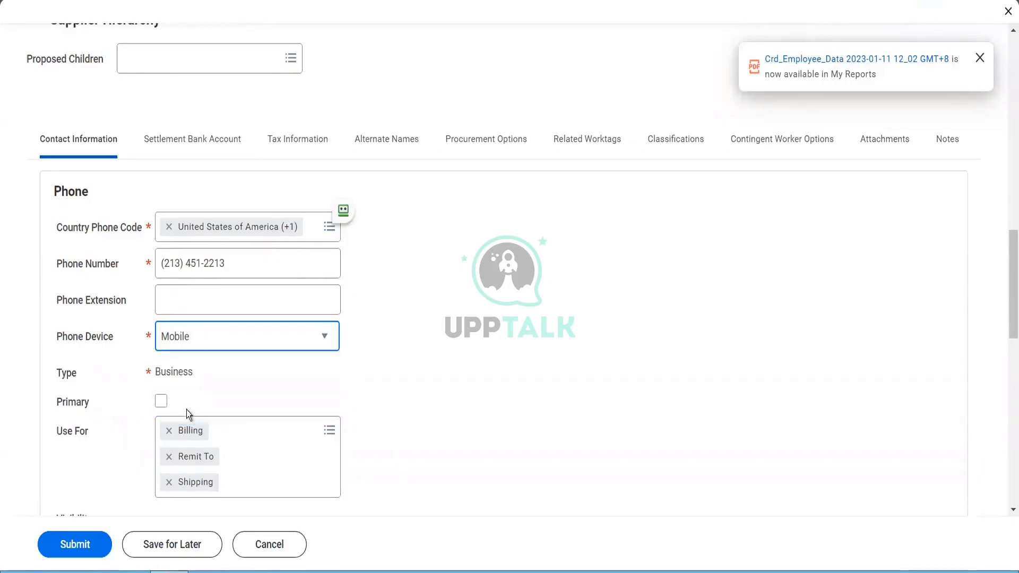
click(161, 402)
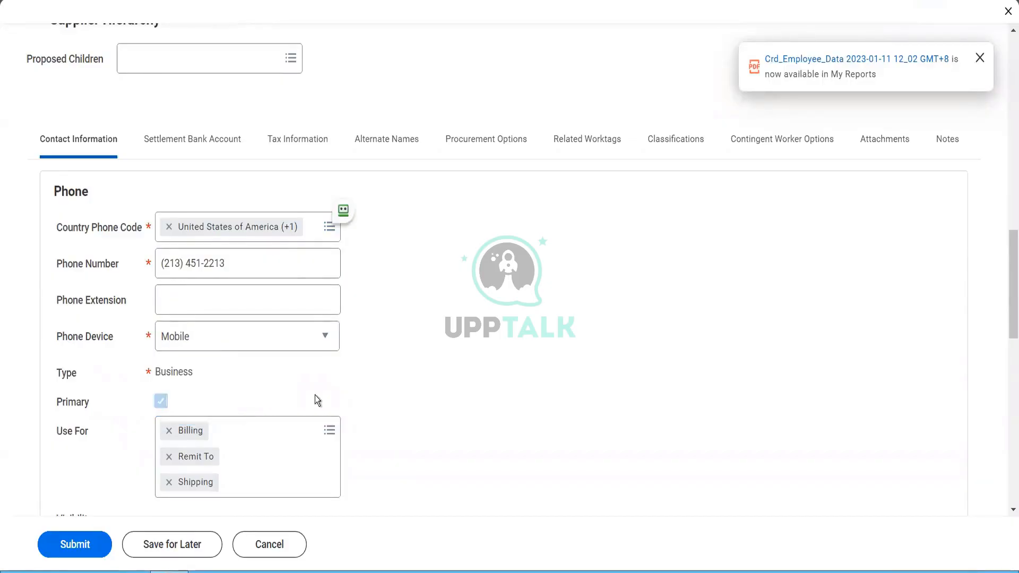
Step: Keep Billing, Remit To and Shipping as the phone's uses
scroll(315, 400, down, 2)
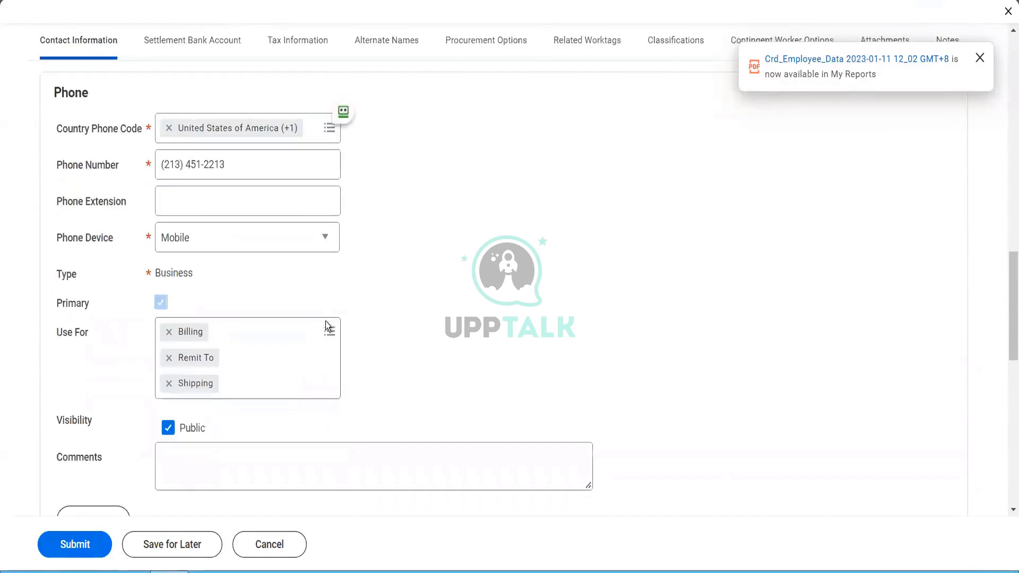
click(329, 331)
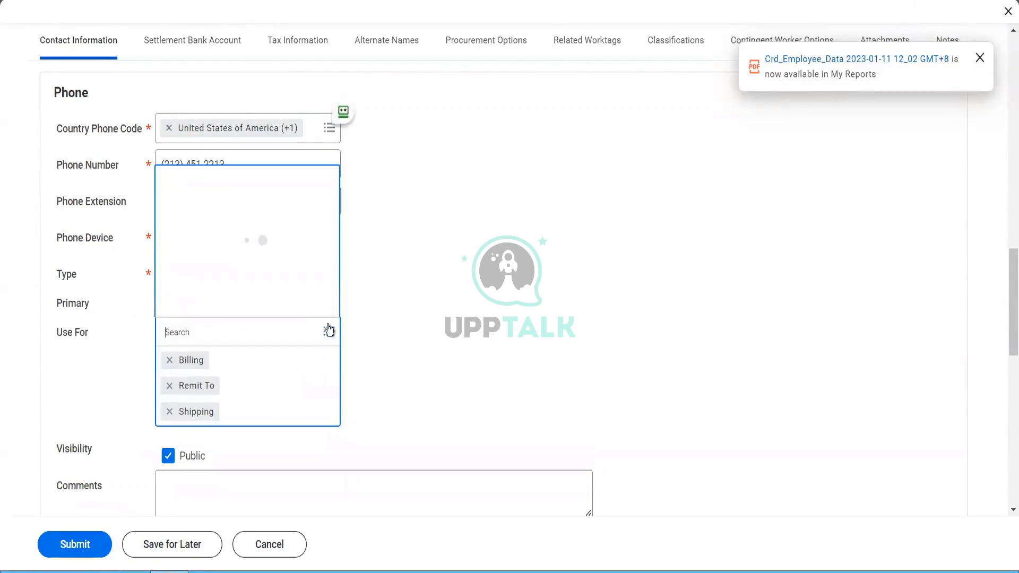
click(432, 326)
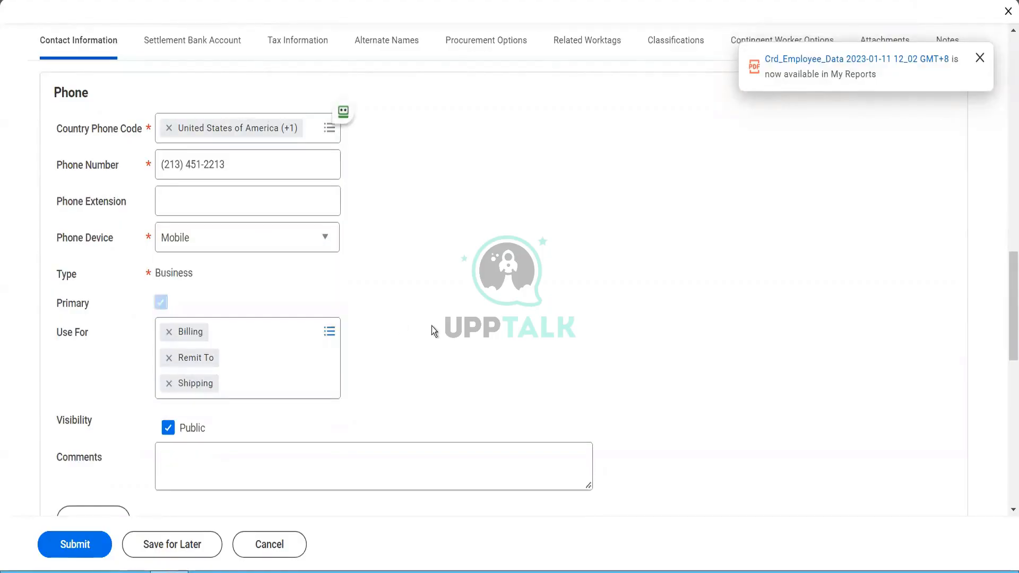
scroll(432, 326, down, 7)
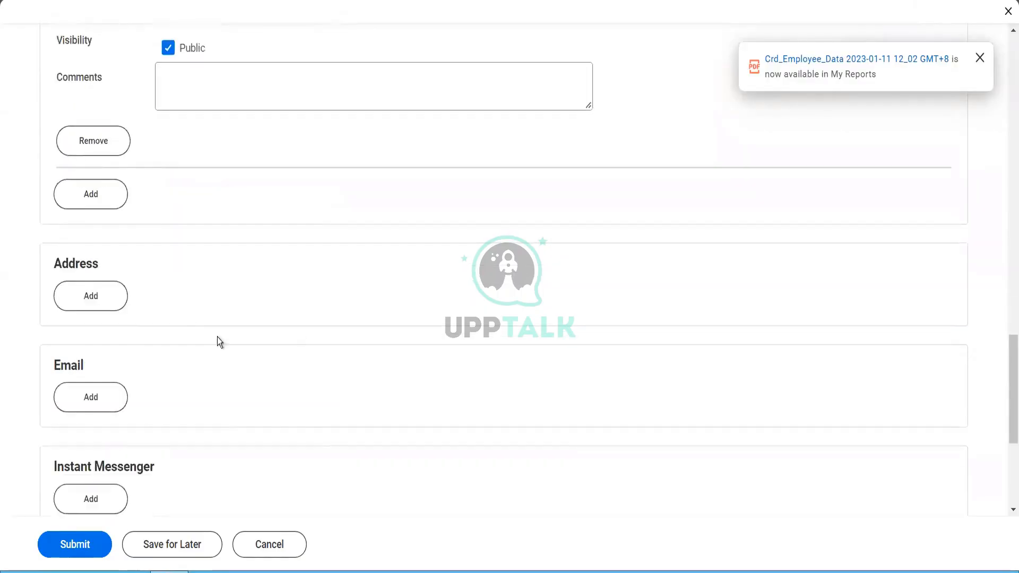
Step: Add a supplier address and fill in its two street address lines
click(119, 308)
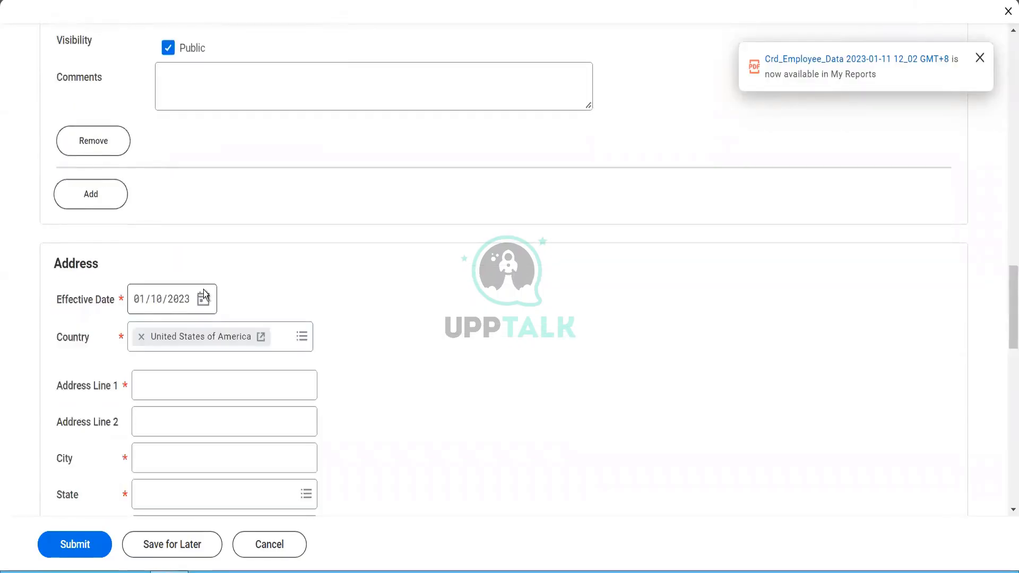
click(180, 379)
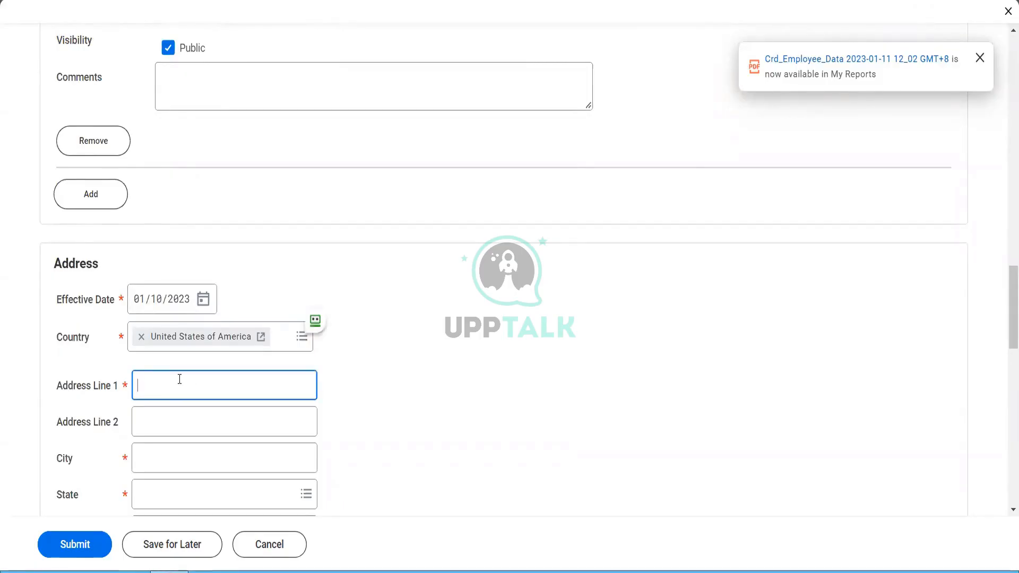
text(25)
text(th Queenst)
text(owen)
key(BackSpace)
key(BackSpace)
key(BackSpace)
key(BackSpace)
text(own)
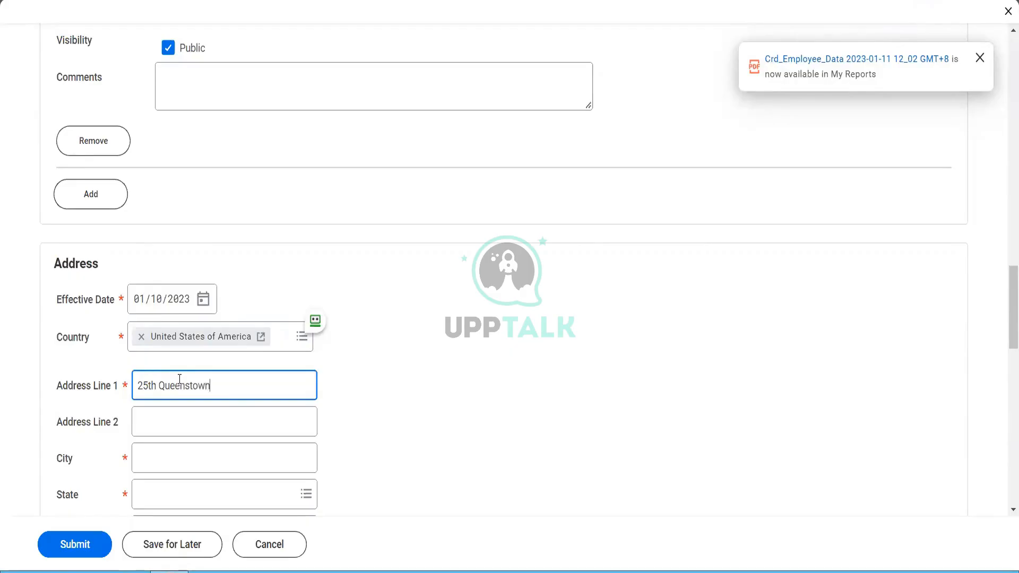
key(Tab)
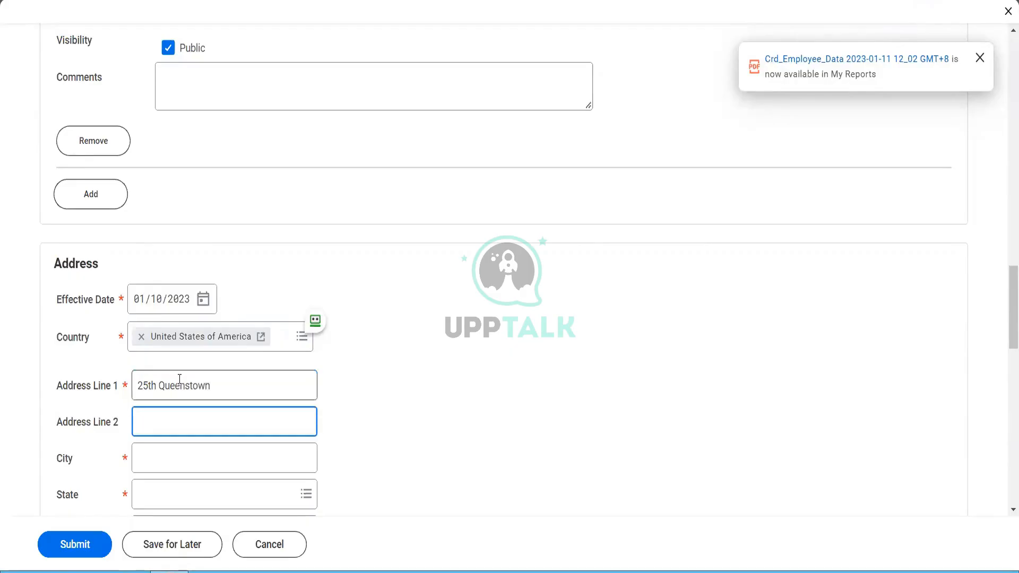
text(15th Cross)
Step: Set the address city to New York and choose New York as the state
key(Tab)
text(New York)
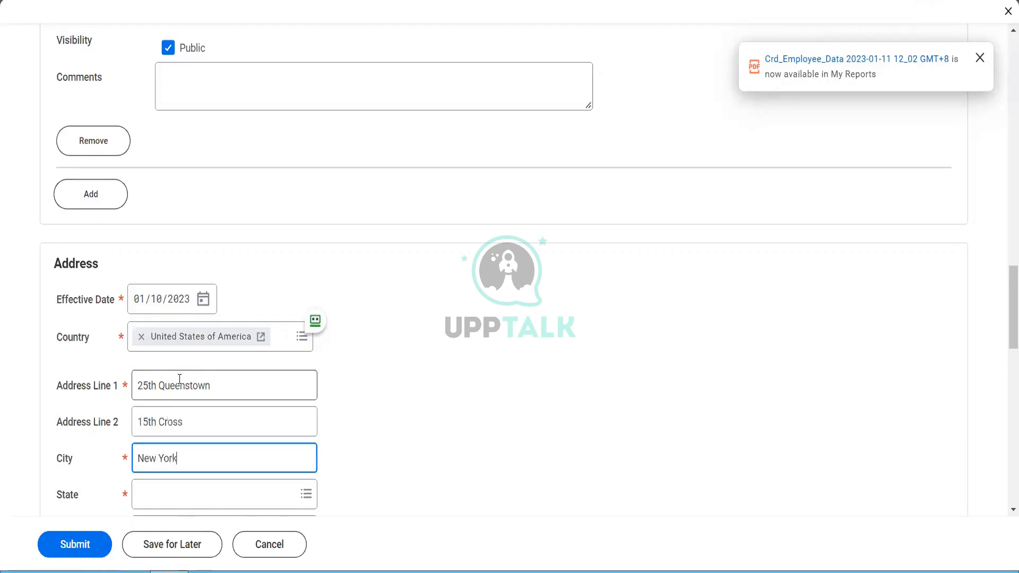
key(Tab)
text(NY)
key(Return)
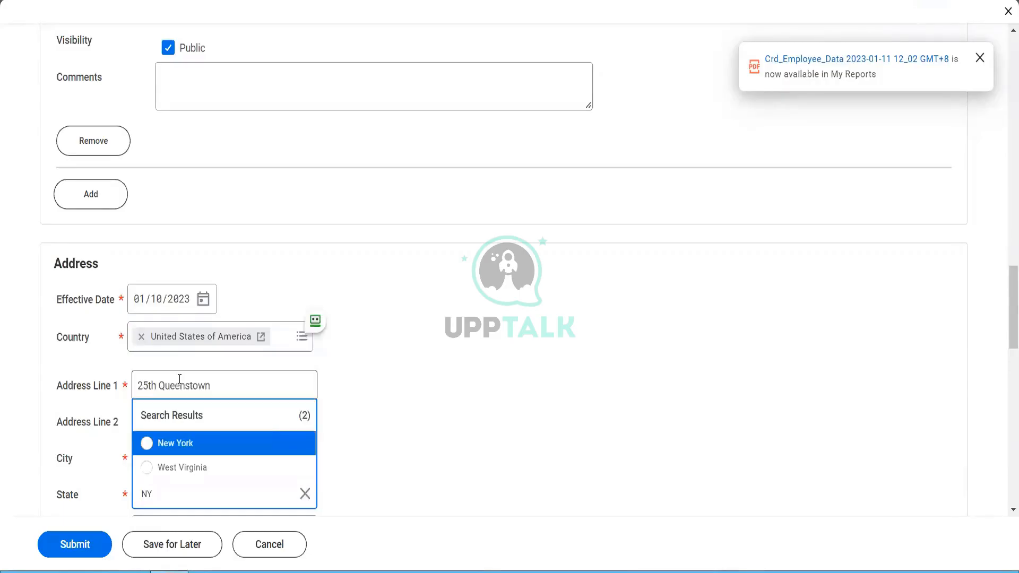
click(190, 450)
Step: Enter postal code 10013 and mark the address as primary
scroll(439, 450, down, 5)
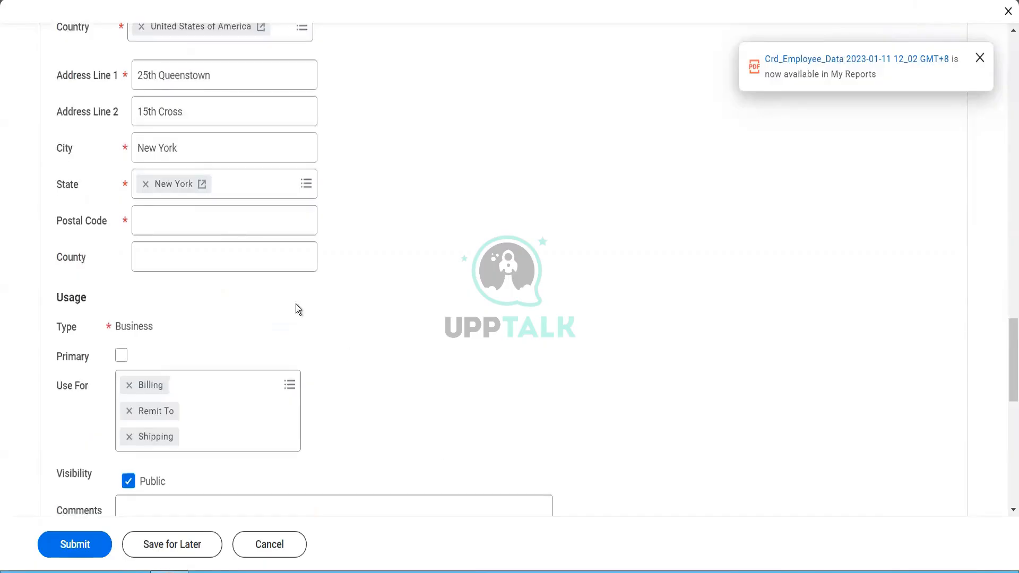
click(216, 226)
text(1)
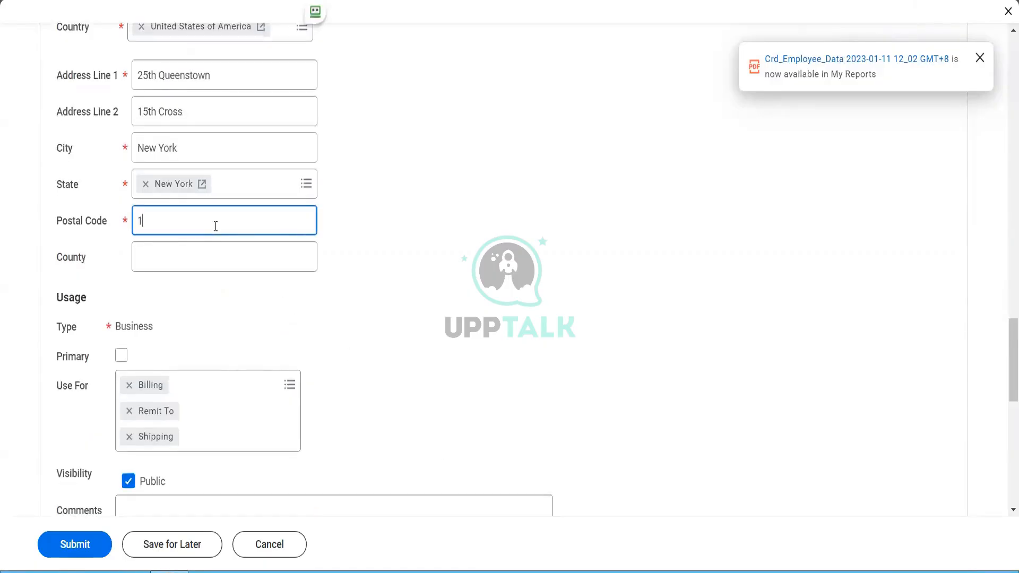
text(0013)
key(Tab)
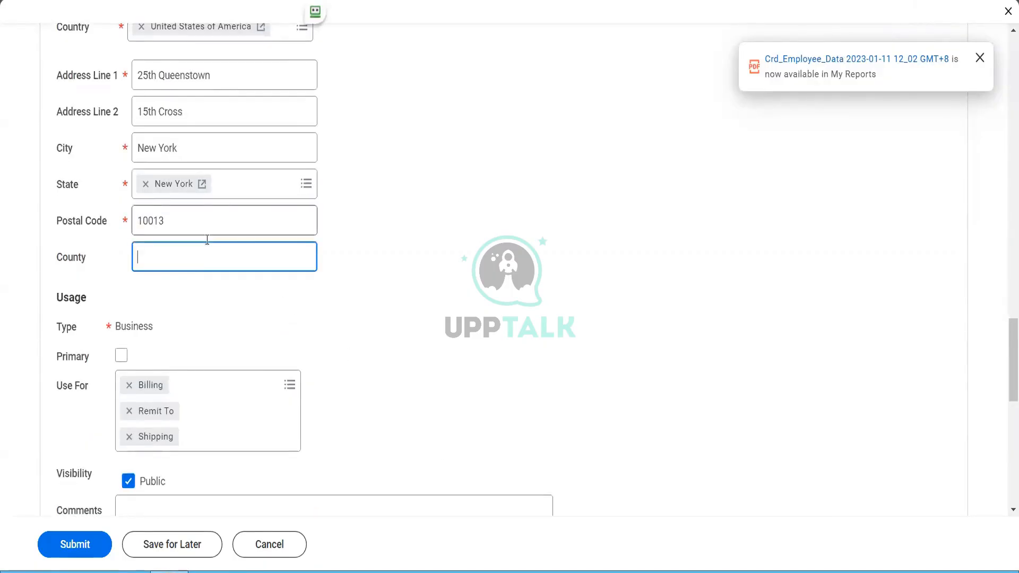
click(121, 356)
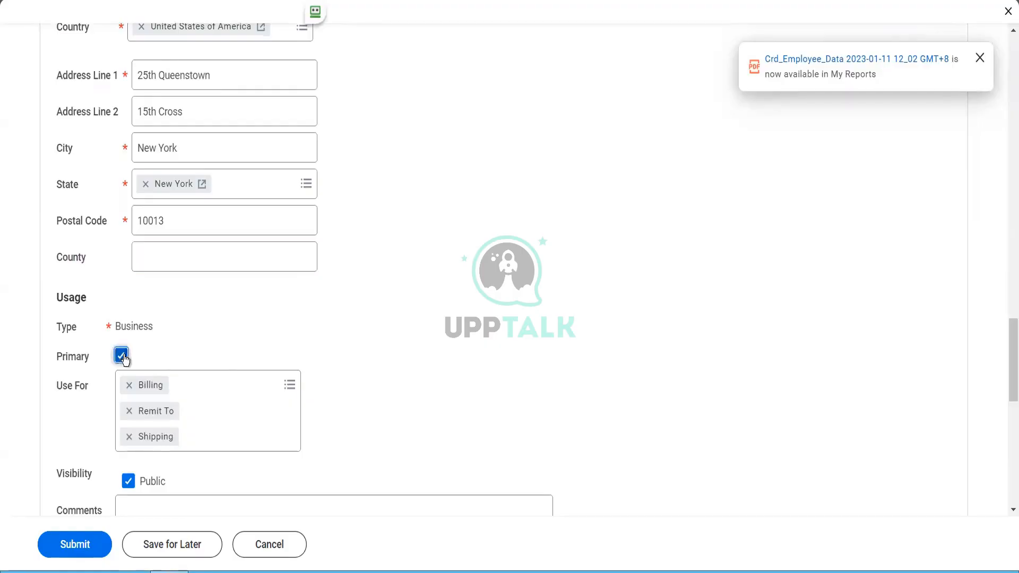
Step: Add Mailing, Other - Business, Storage, Street Address and Tax Reporting to the address uses
click(222, 379)
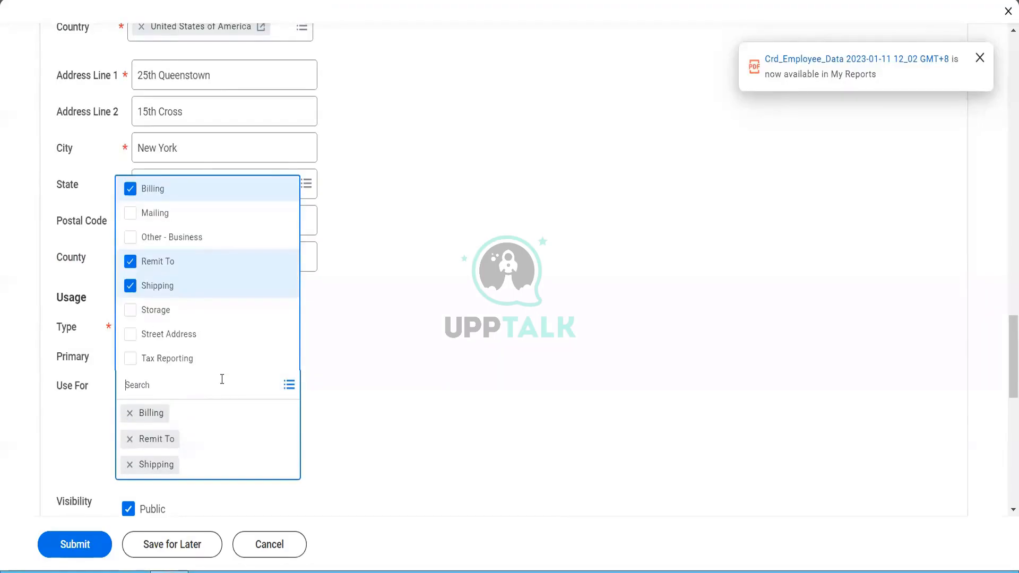
click(148, 213)
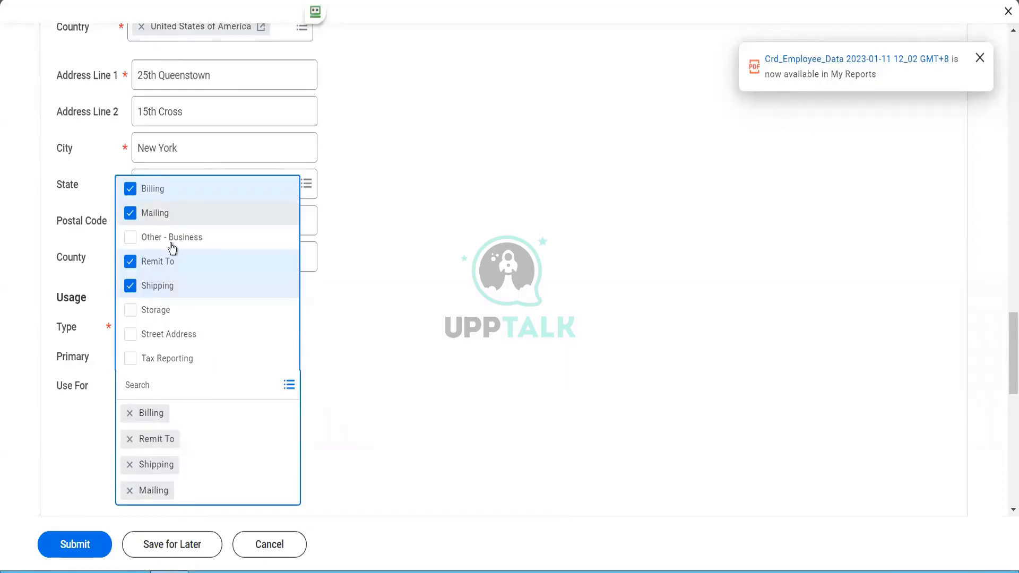
click(172, 240)
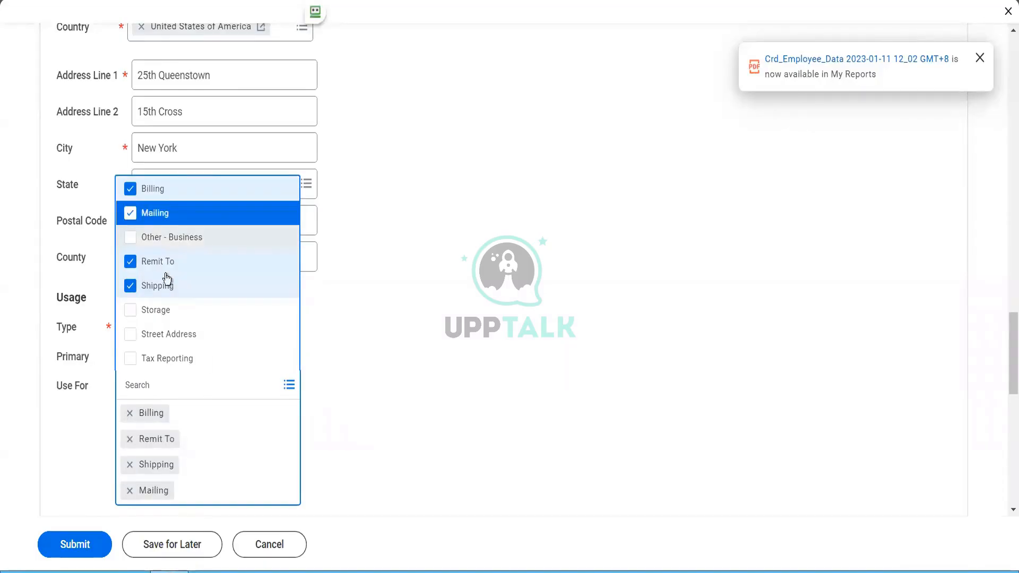
click(152, 313)
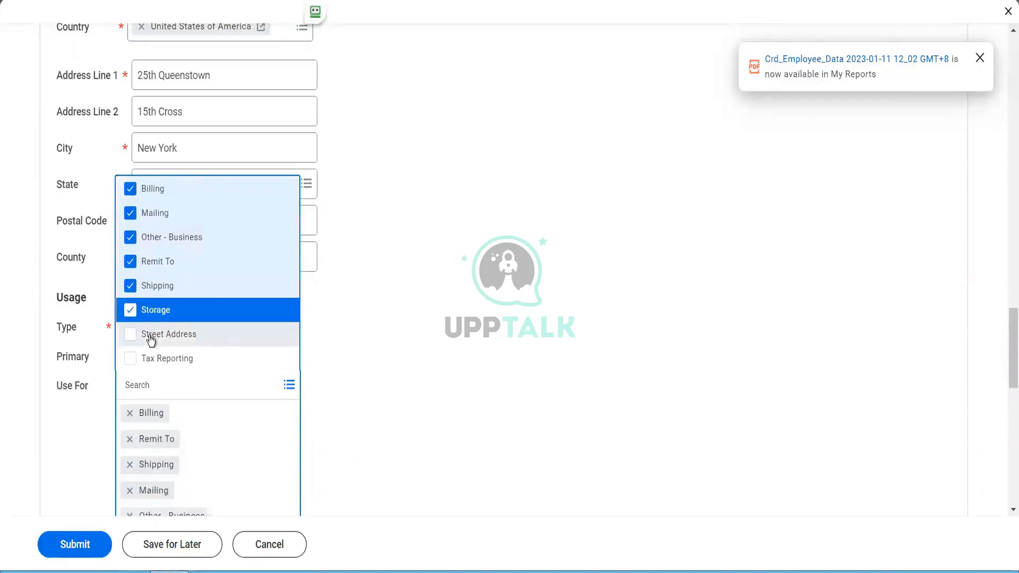
click(151, 336)
click(151, 361)
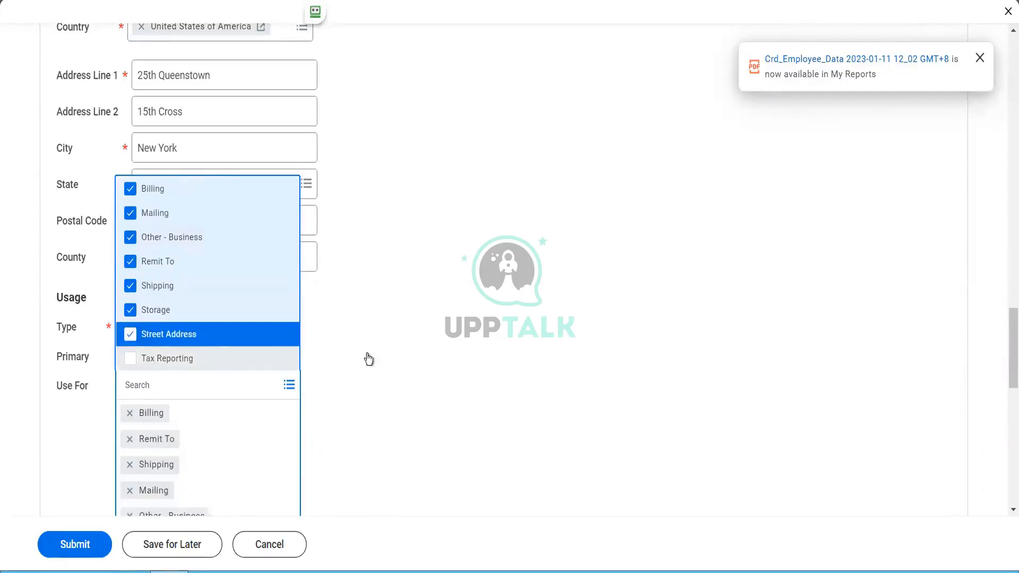
click(393, 358)
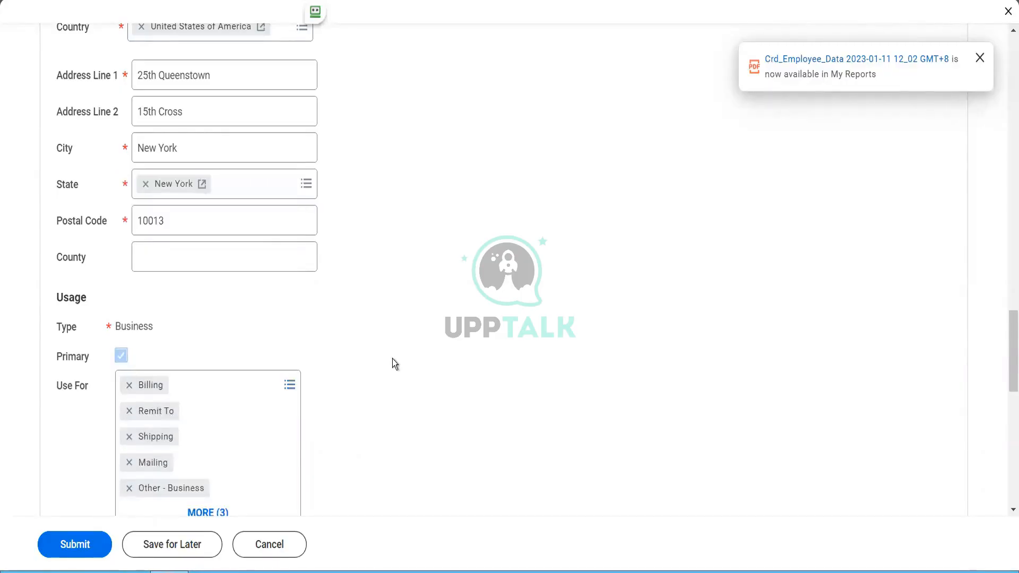
scroll(393, 359, down, 10)
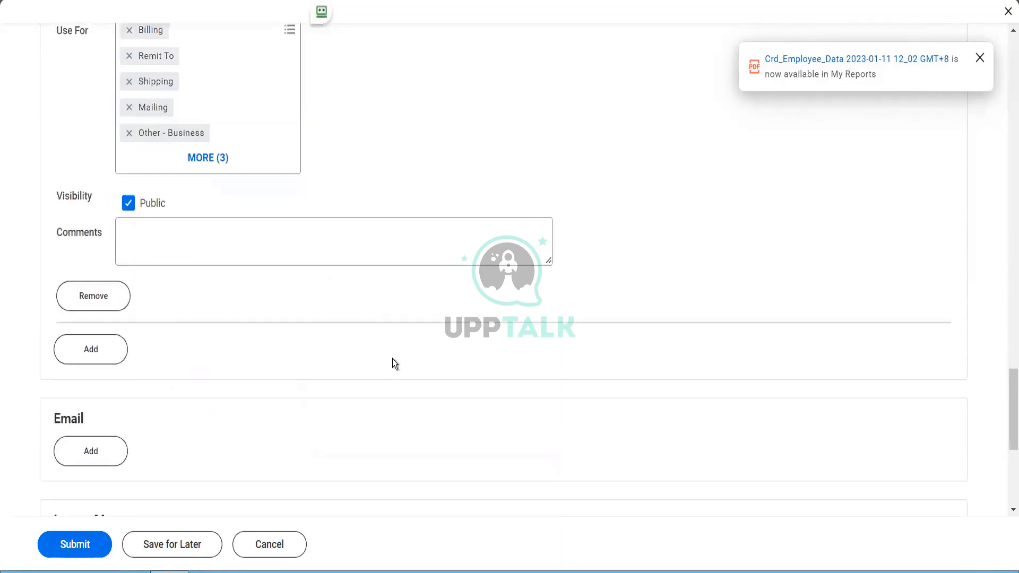
Step: Add the supplier's email address and mark it as primary
click(107, 244)
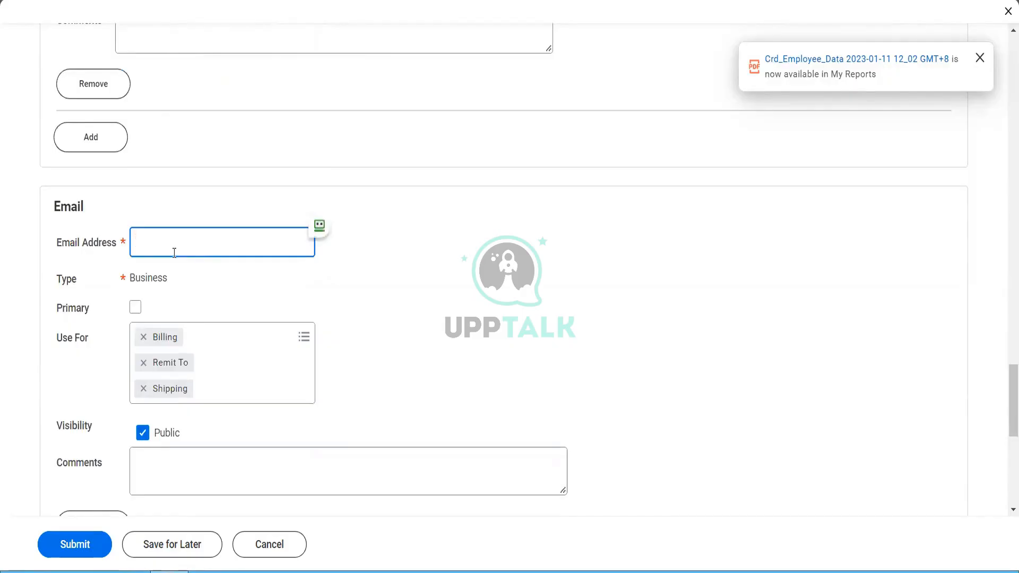
key(Tab)
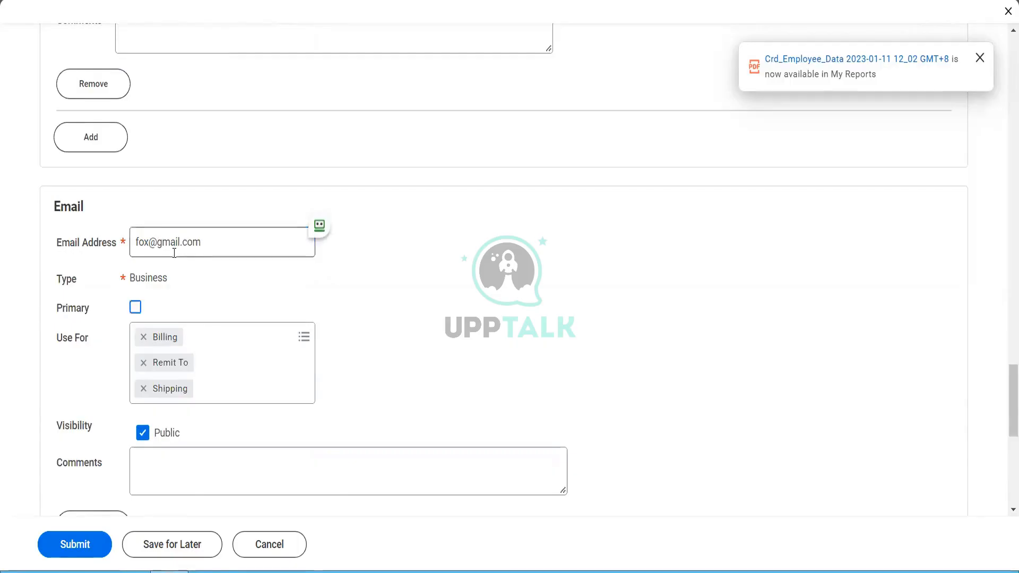
click(136, 308)
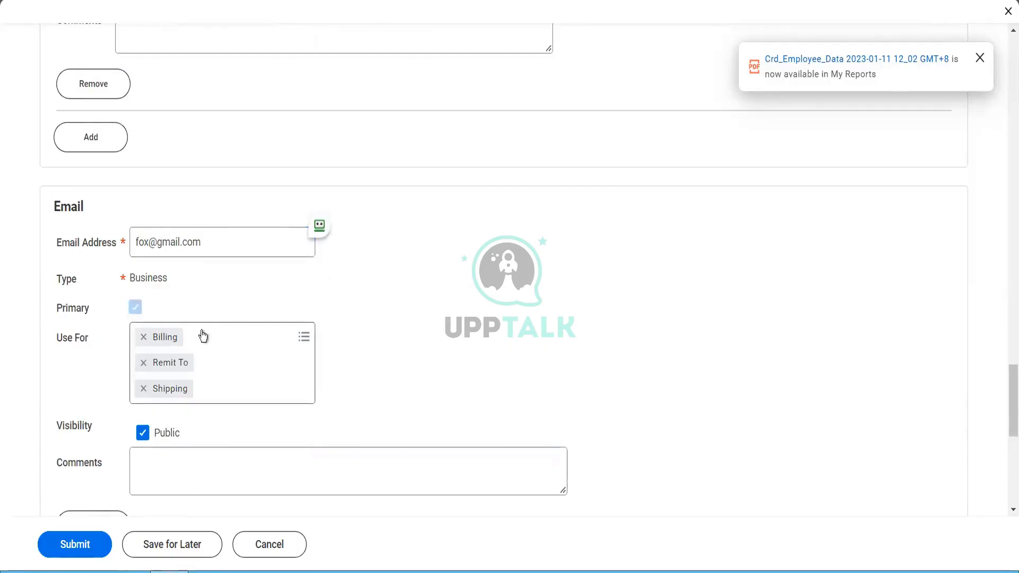
Step: Add Procurement to the email's uses alongside Billing, Remit To and Shipping
click(202, 336)
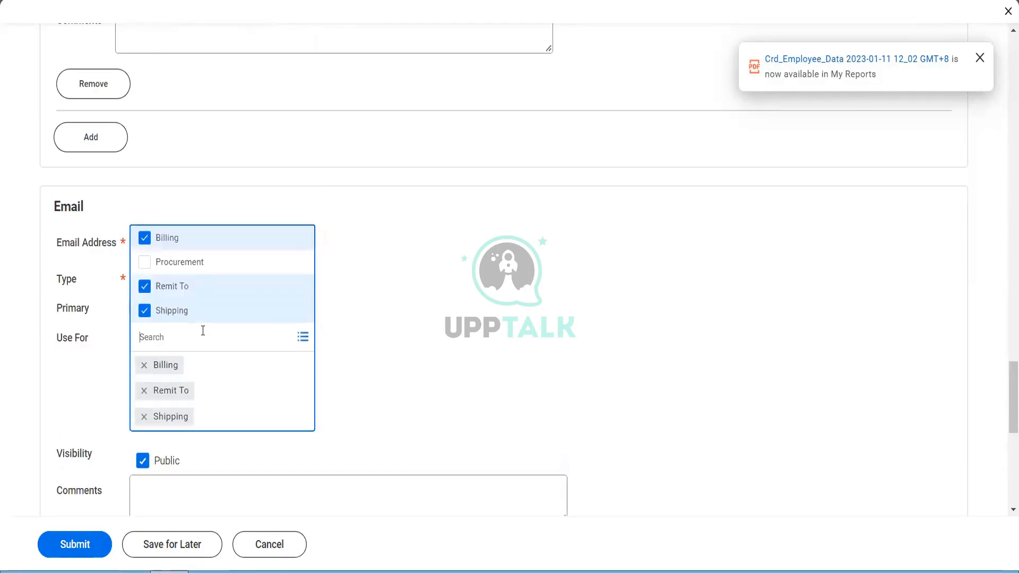
click(182, 268)
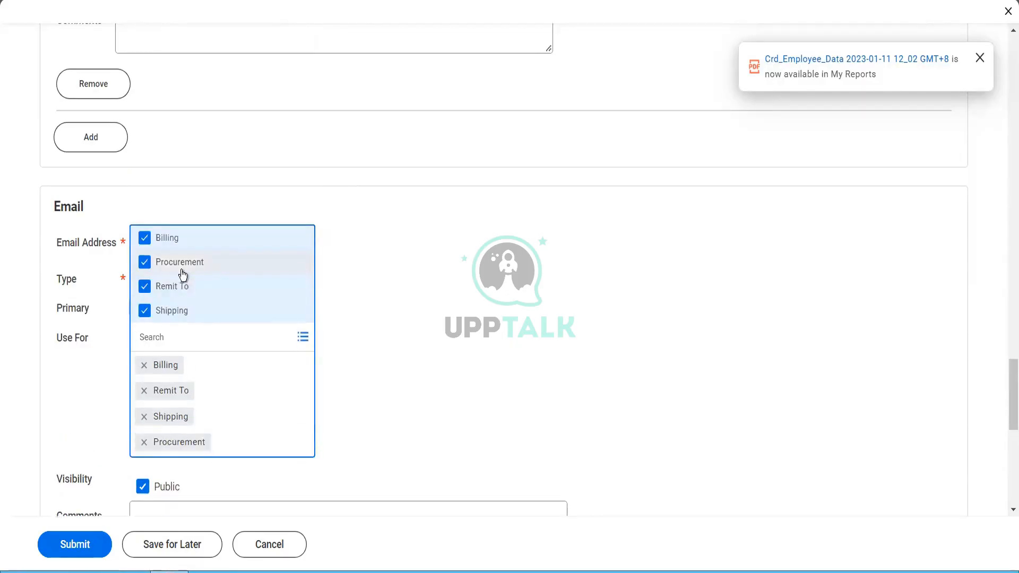
click(419, 380)
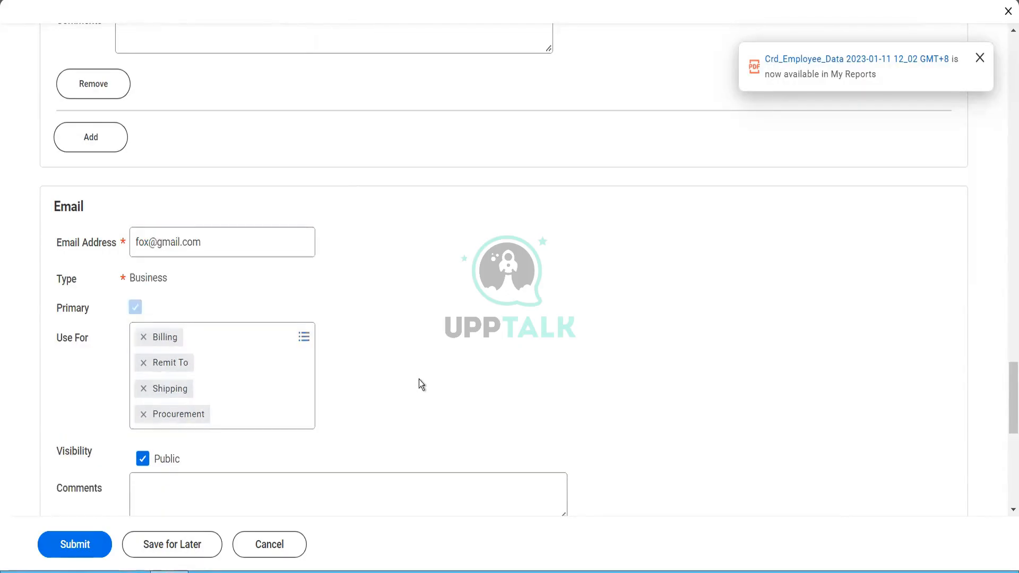
scroll(419, 381, down, 1)
scroll(419, 380, down, 3)
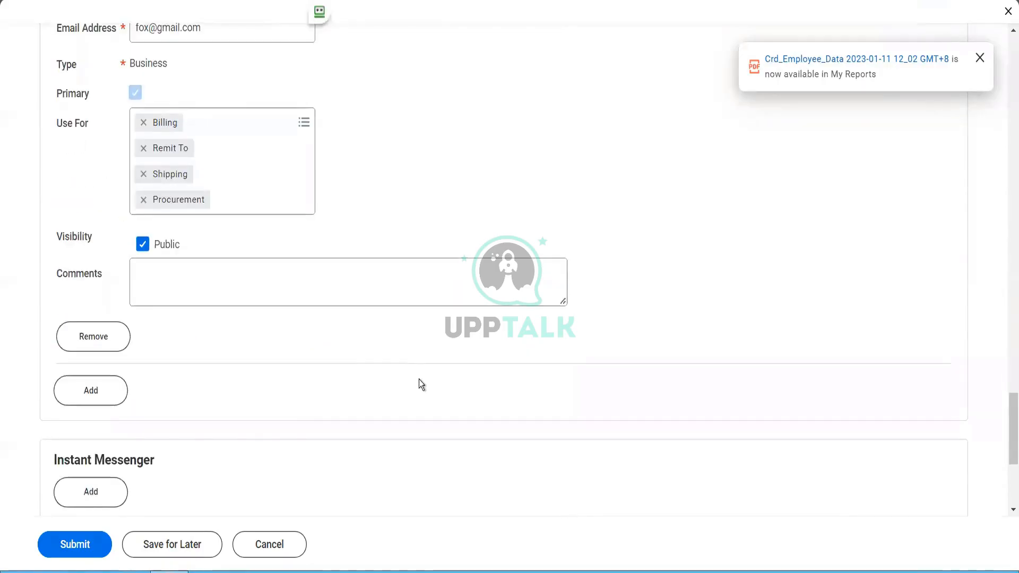
scroll(418, 380, down, 3)
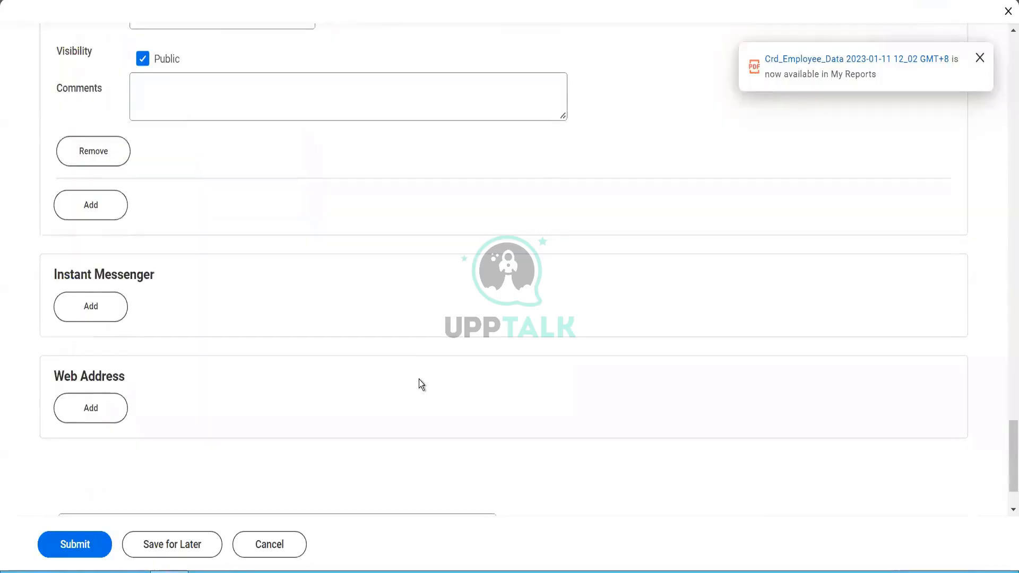
scroll(286, 378, up, 4)
scroll(262, 391, up, 3)
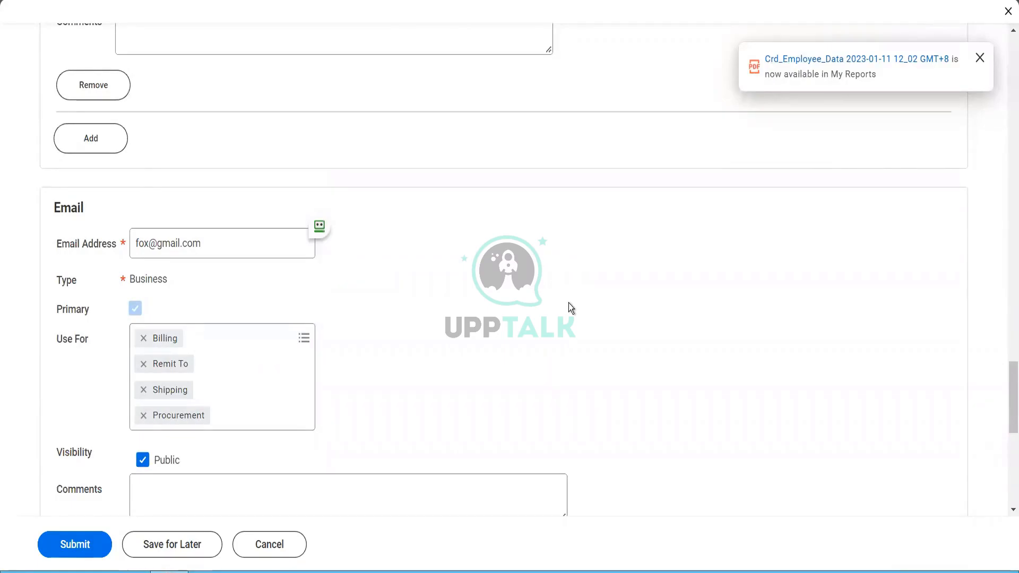
scroll(569, 303, up, 6)
drag(1006, 360, 987, 200)
scroll(985, 200, up, 7)
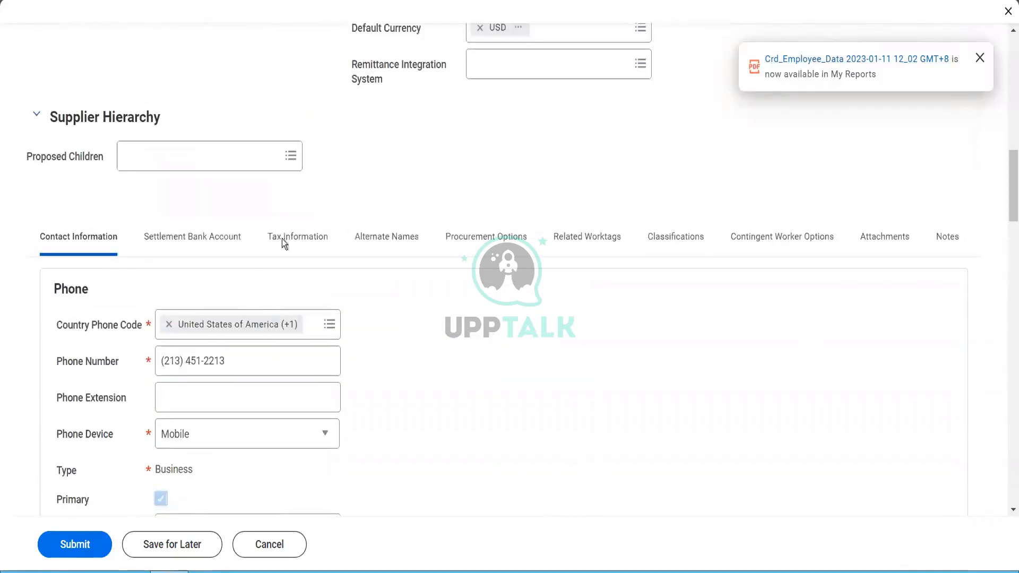
Step: Add a settlement bank account nicknamed 'FOX Payment Account' with account type Checking
click(225, 244)
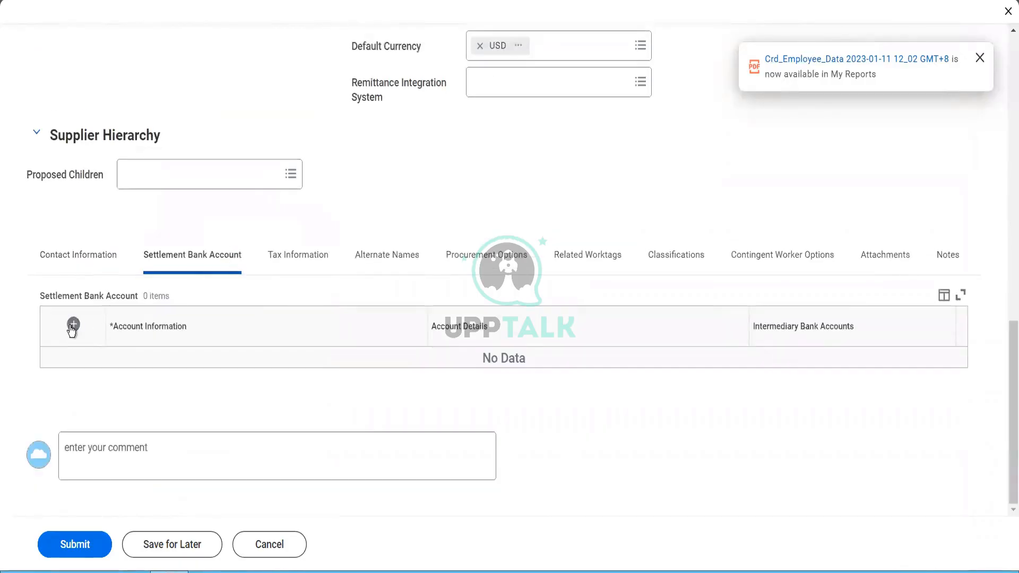
click(73, 324)
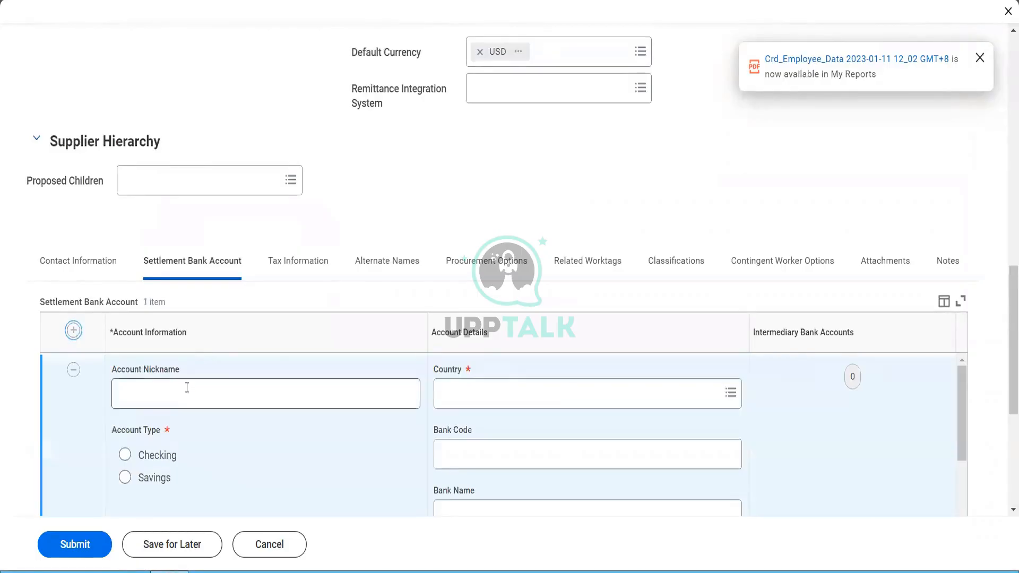
click(186, 387)
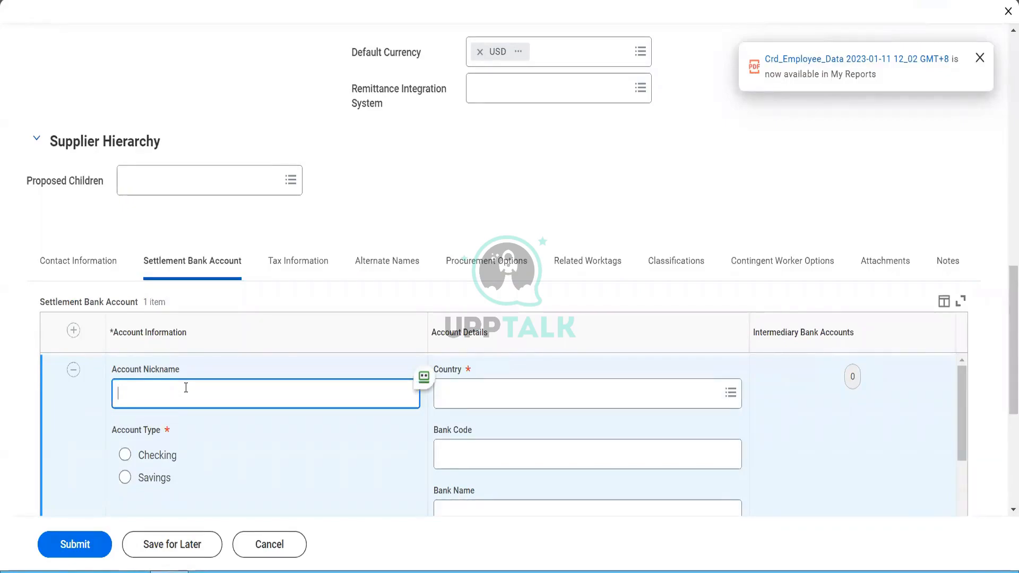
text(FOX Payment Account)
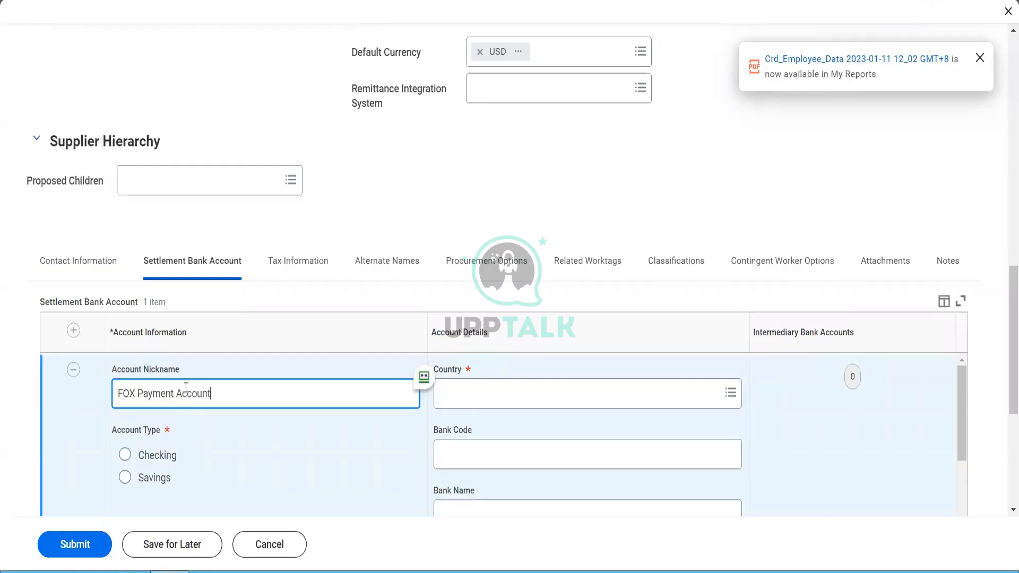
key(Tab)
key(space)
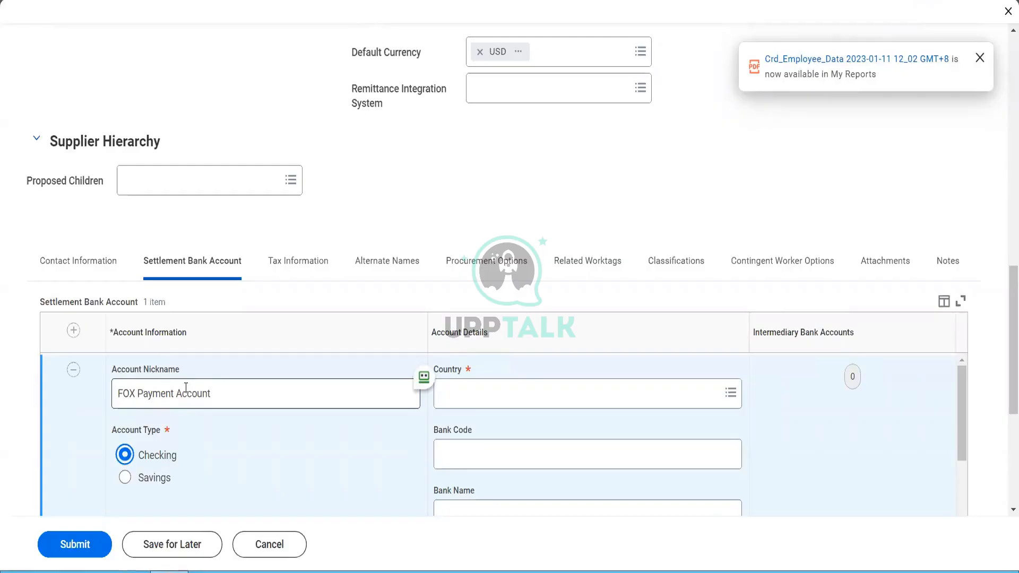
scroll(237, 464, down, 5)
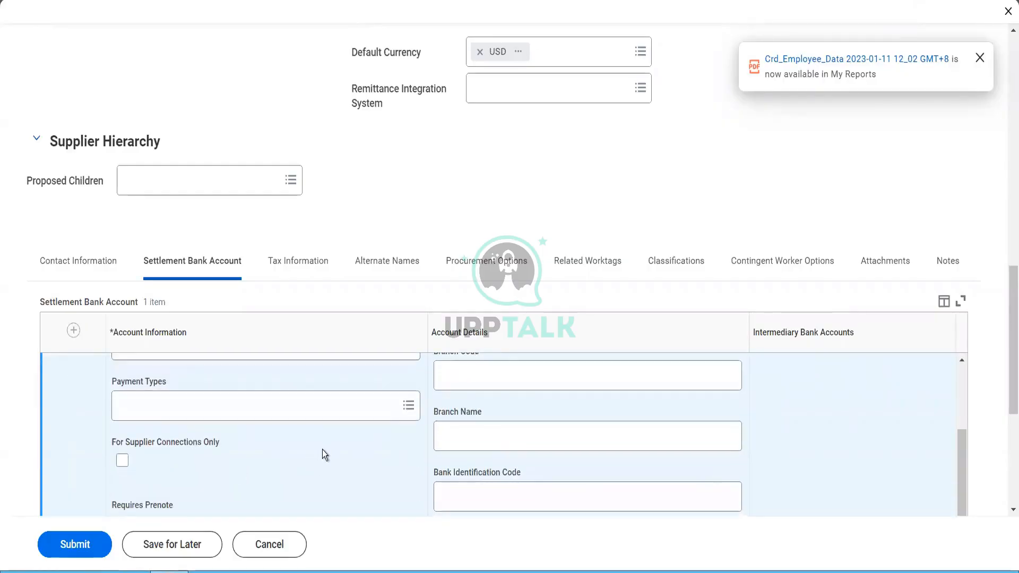
scroll(323, 450, up, 5)
Step: Set the bank account's country to India
click(481, 400)
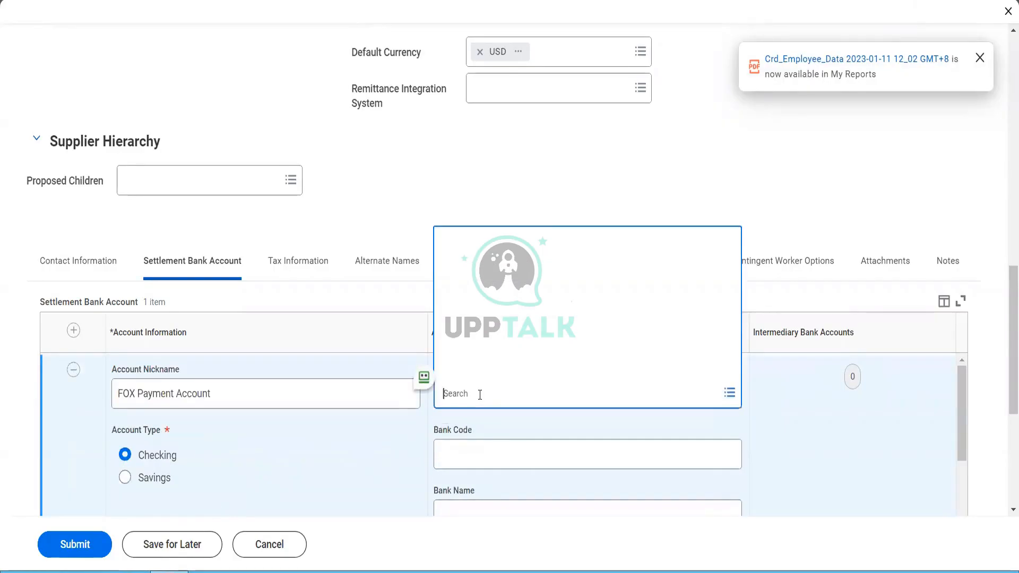
text(ind)
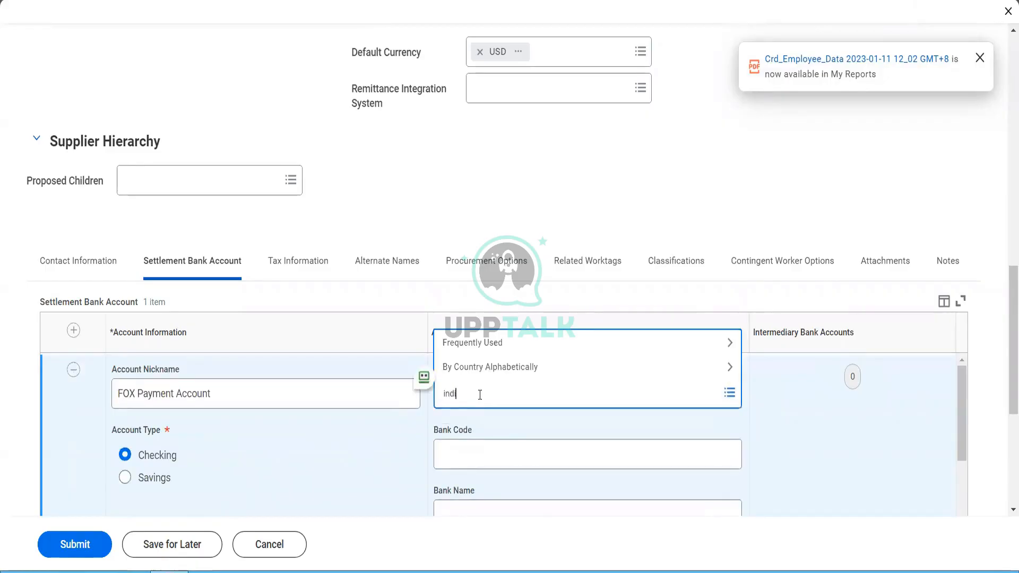
text(ia)
key(Return)
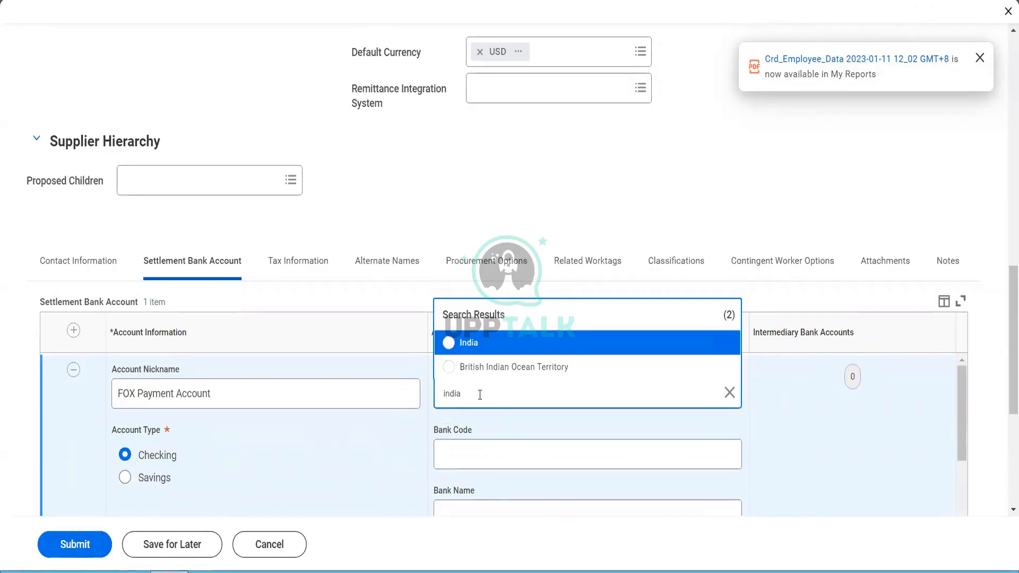
click(470, 345)
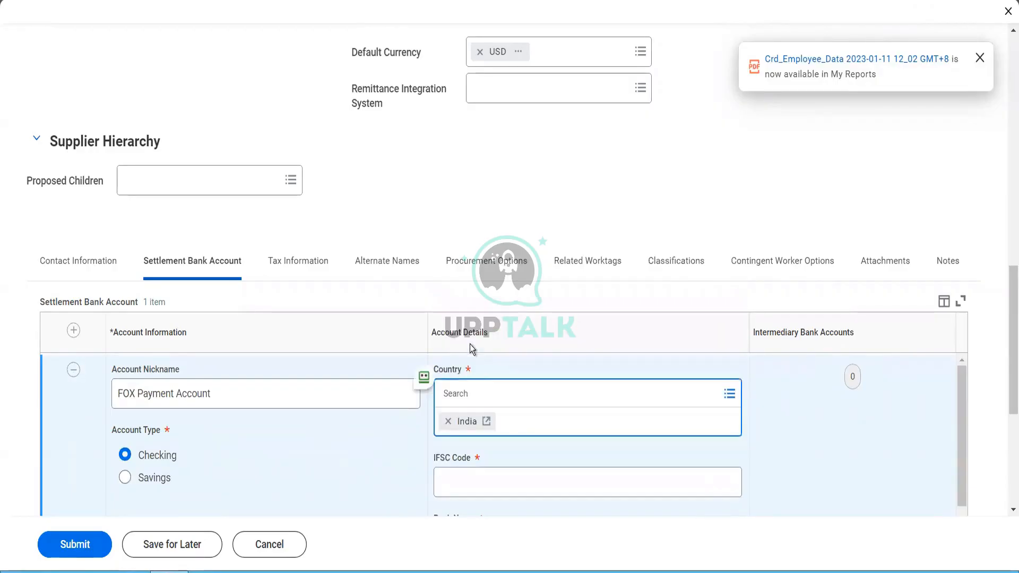
Step: Enter IFSC code hdfc0000439 and bank name HDFC LTD
click(464, 473)
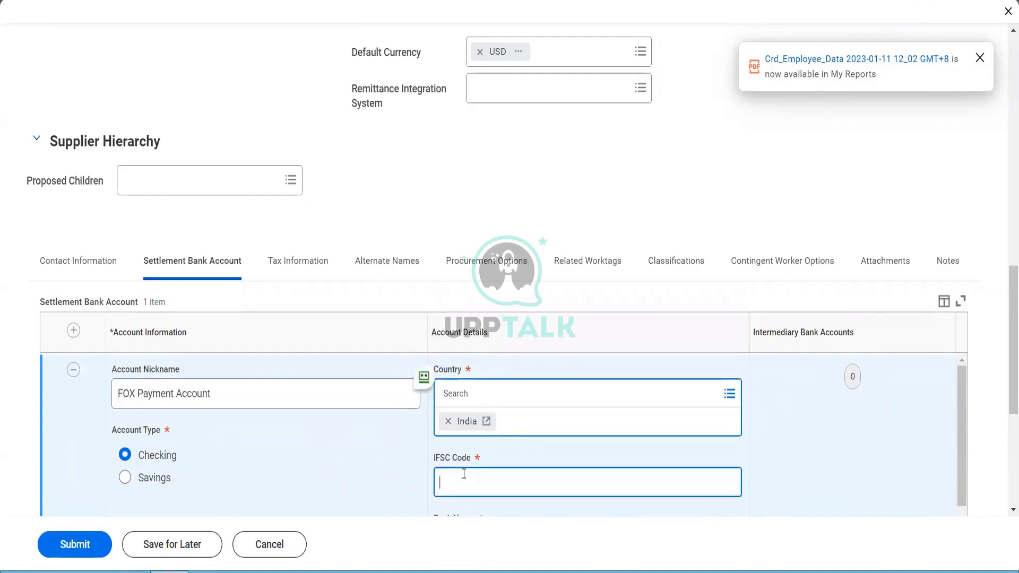
text(hdfc0000439)
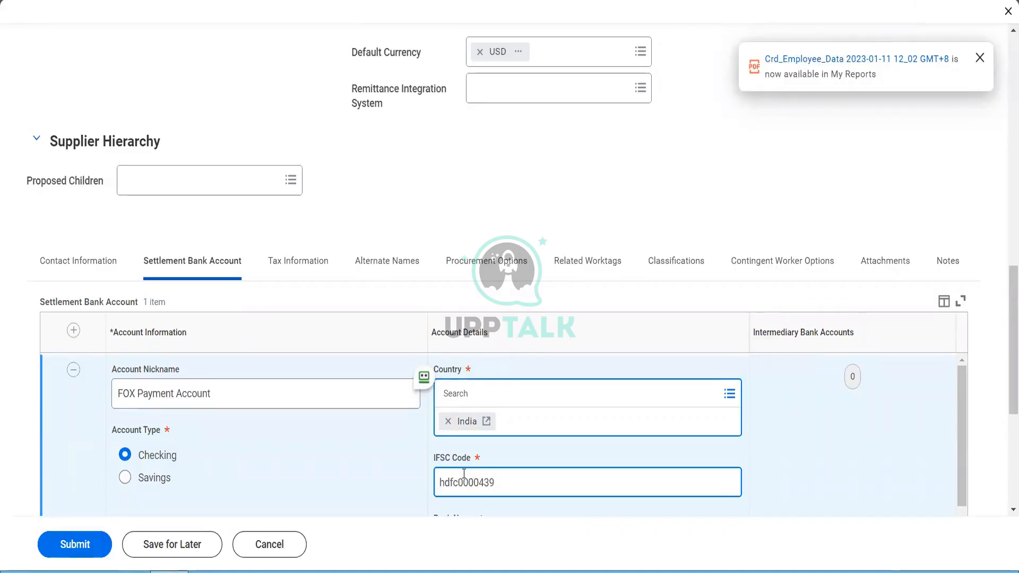
key(Tab)
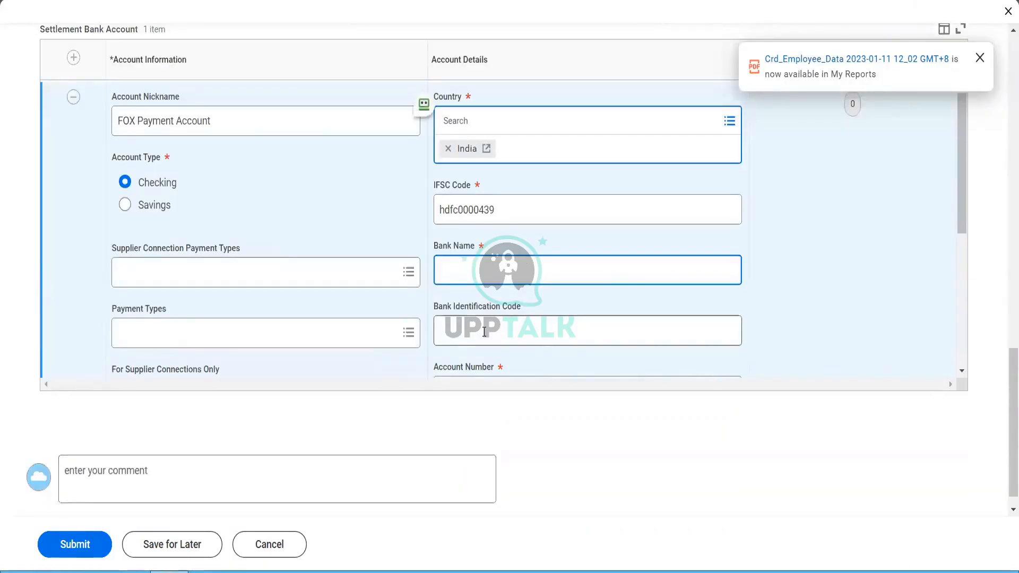
text(HDFC)
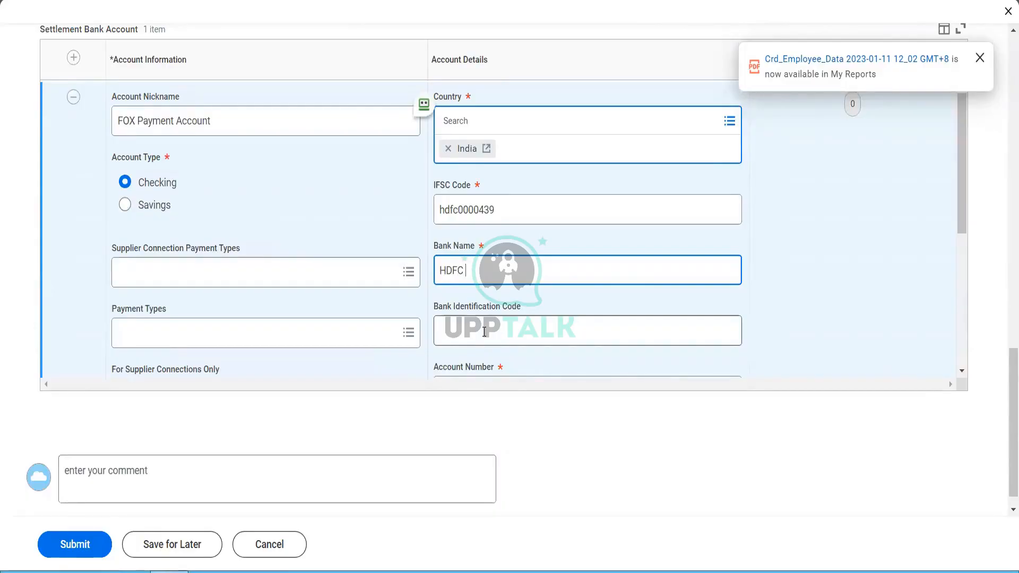
text( LTD)
key(Tab)
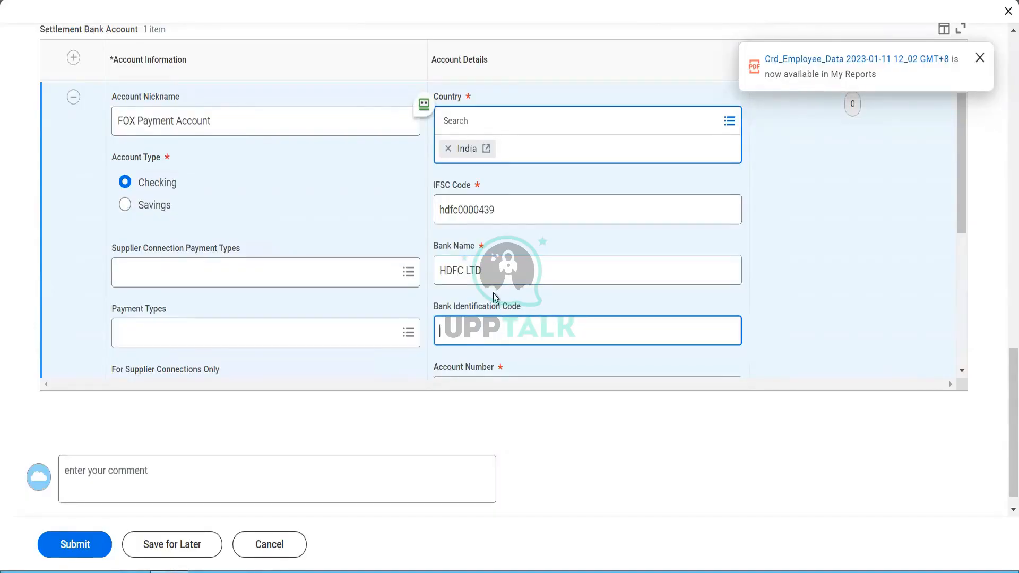
scroll(493, 293, down, 2)
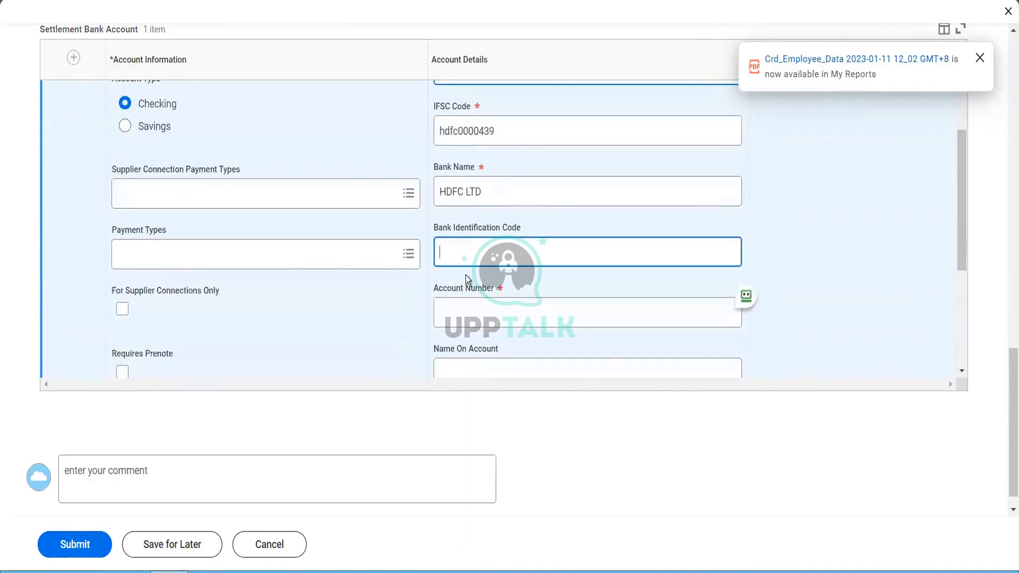
Step: Enter the account number and set Name On Account to Fox Industries
click(463, 305)
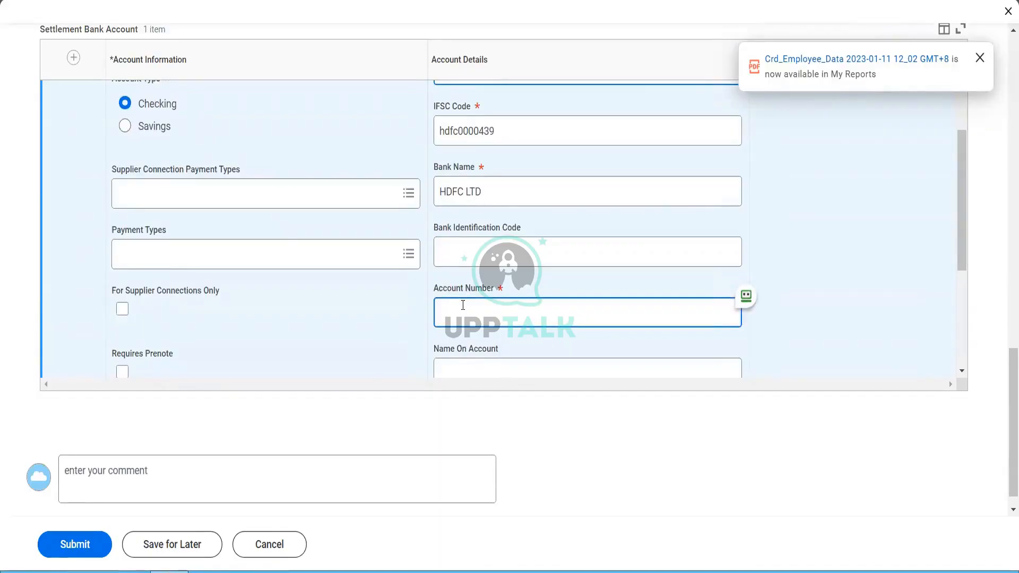
scroll(342, 308, down, 1)
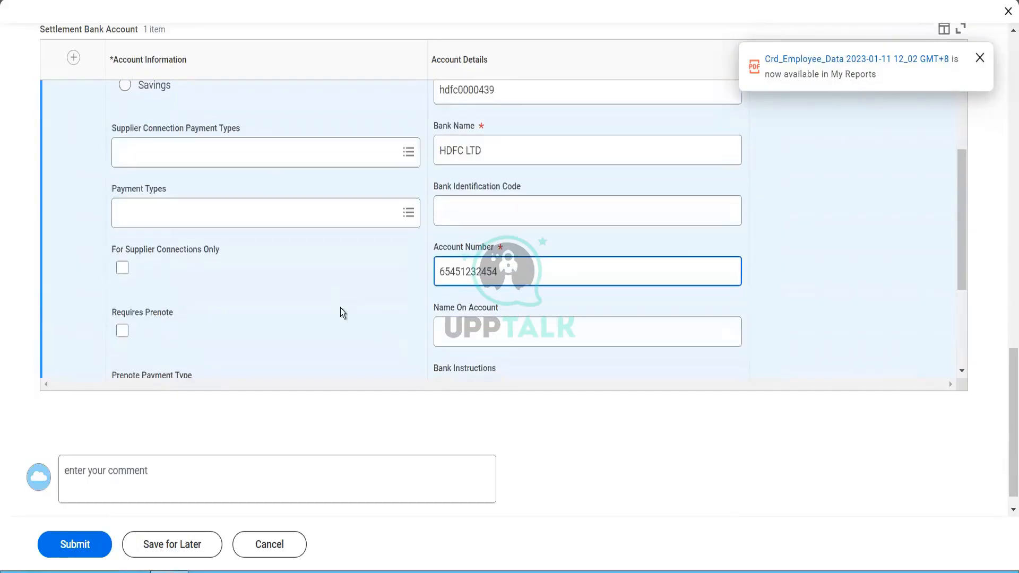
click(459, 345)
text(Fix)
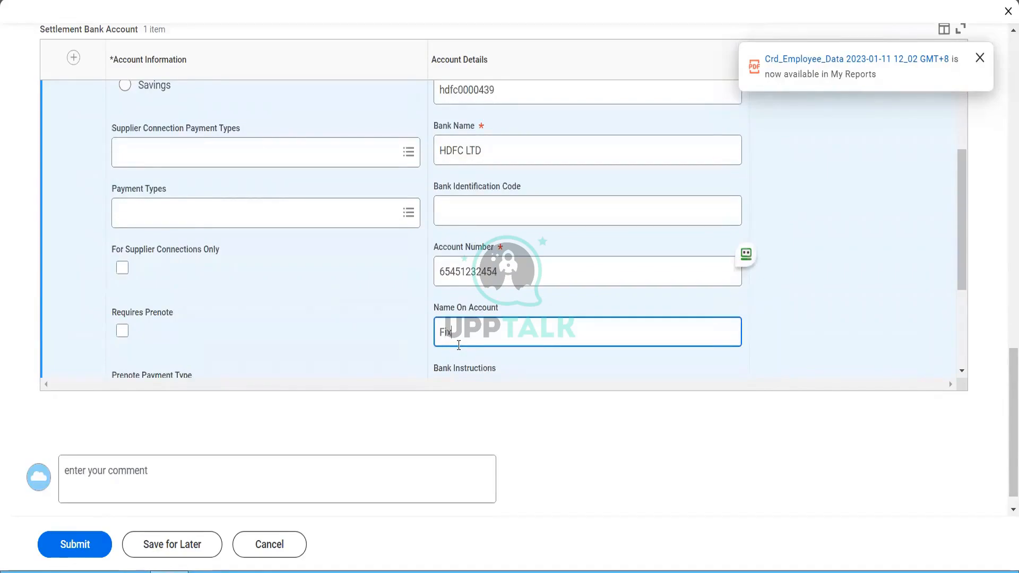
key(BackSpace)
key(BackSpace)
text(ox Industries)
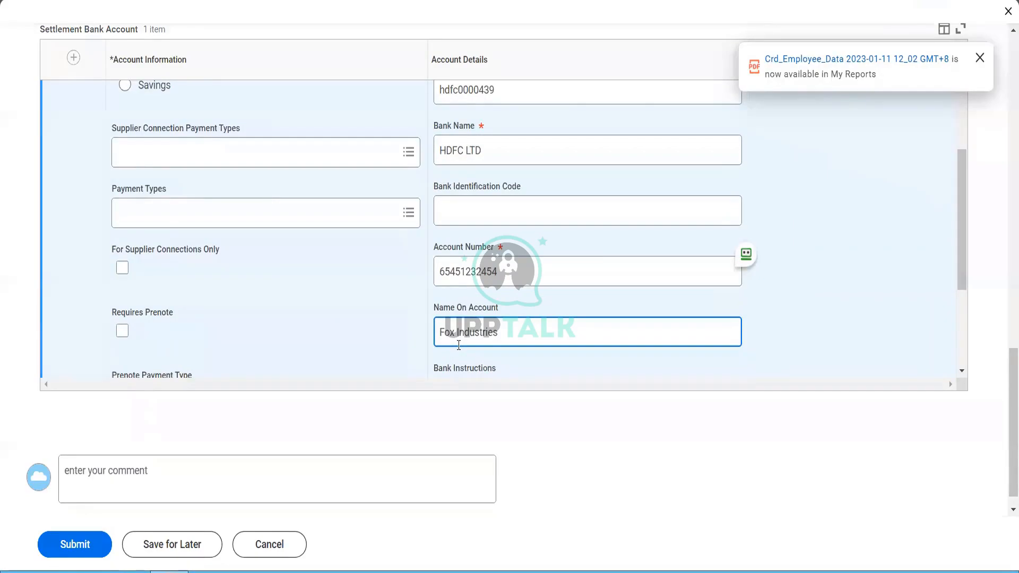
scroll(355, 294, down, 1)
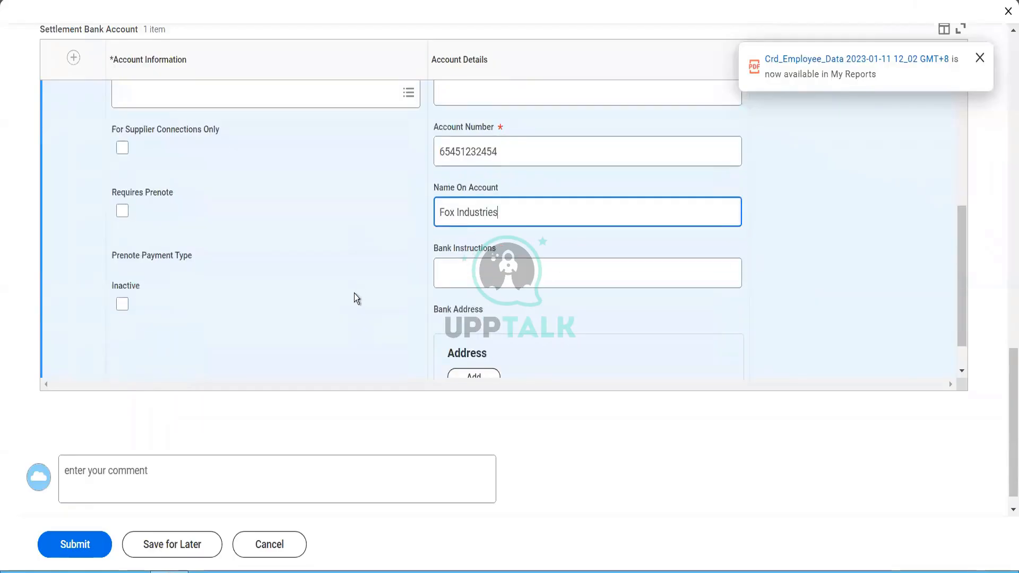
scroll(355, 296, down, 1)
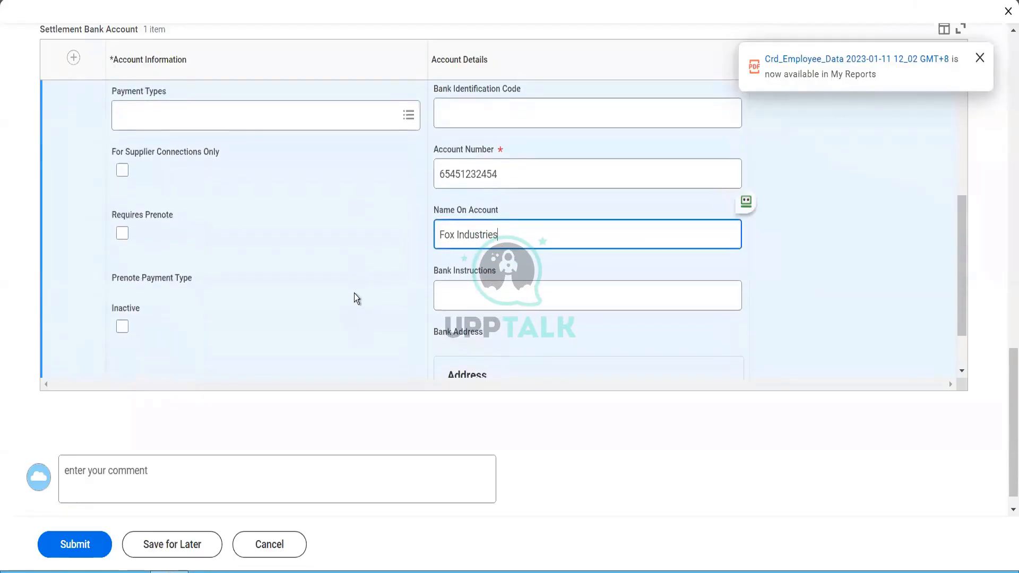
scroll(354, 297, down, 1)
scroll(353, 298, up, 2)
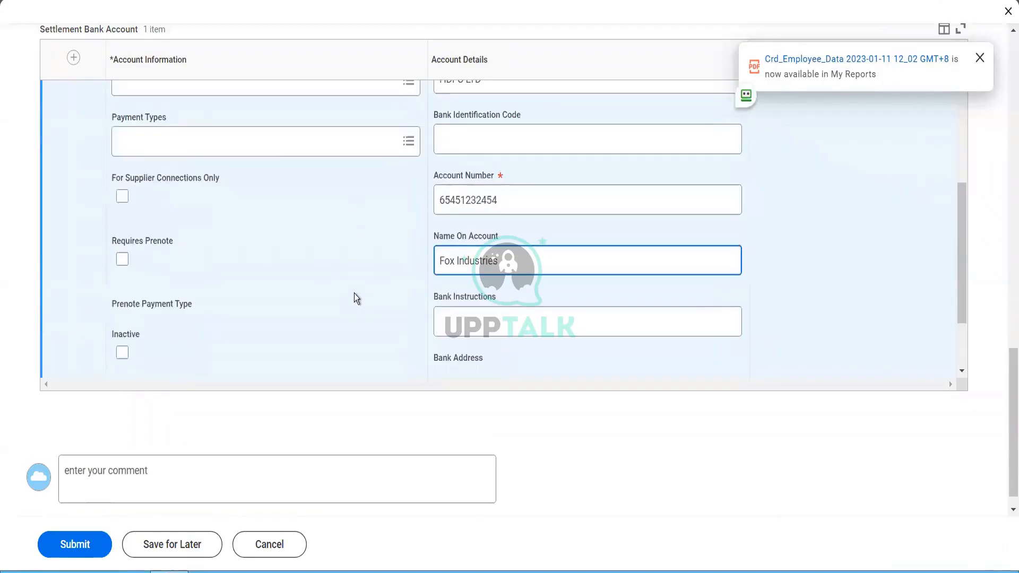
Step: Select all 17 payment types, including Cash, CC and Check, for the settlement account
click(273, 144)
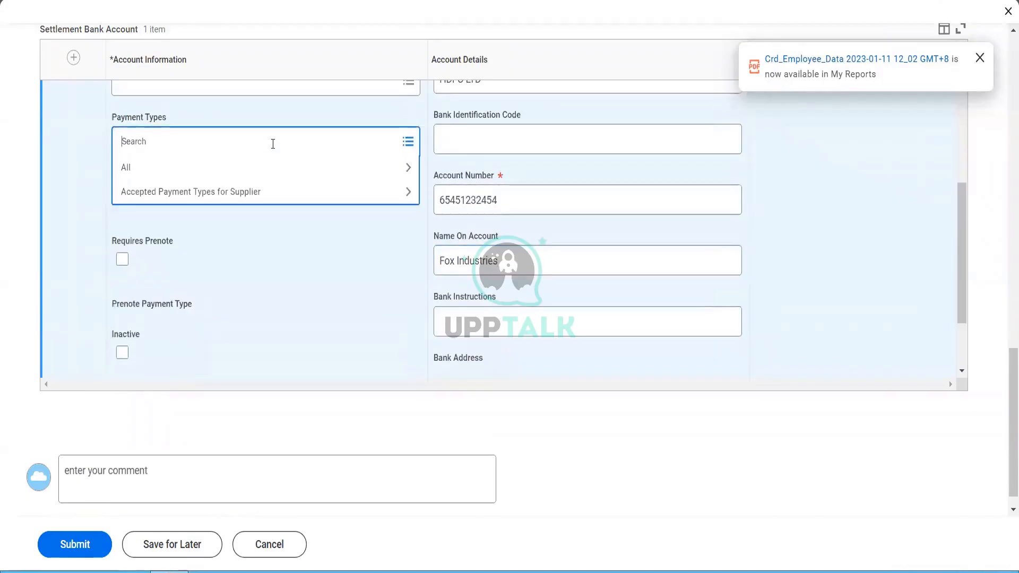
click(229, 164)
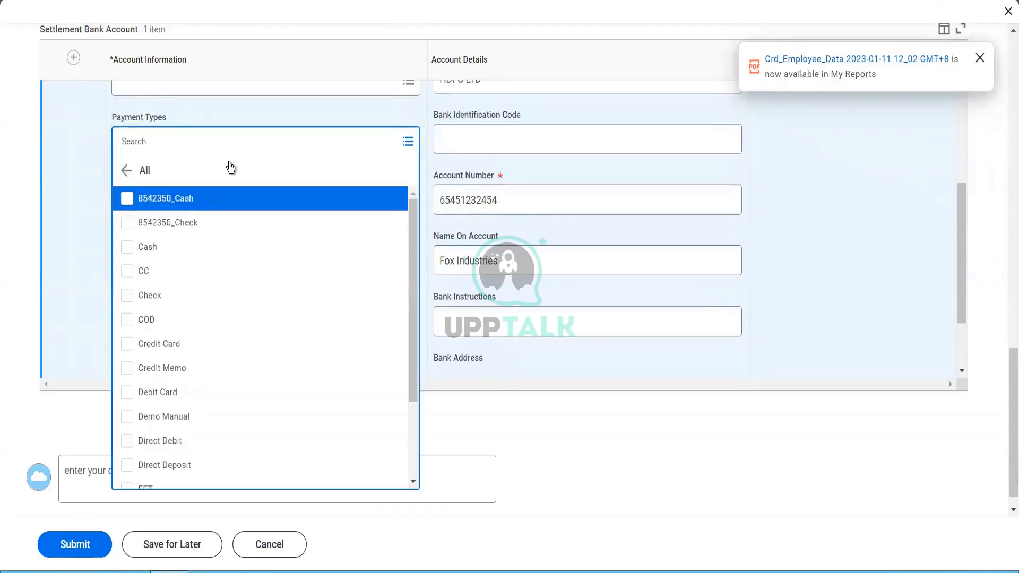
key(ctrl+a)
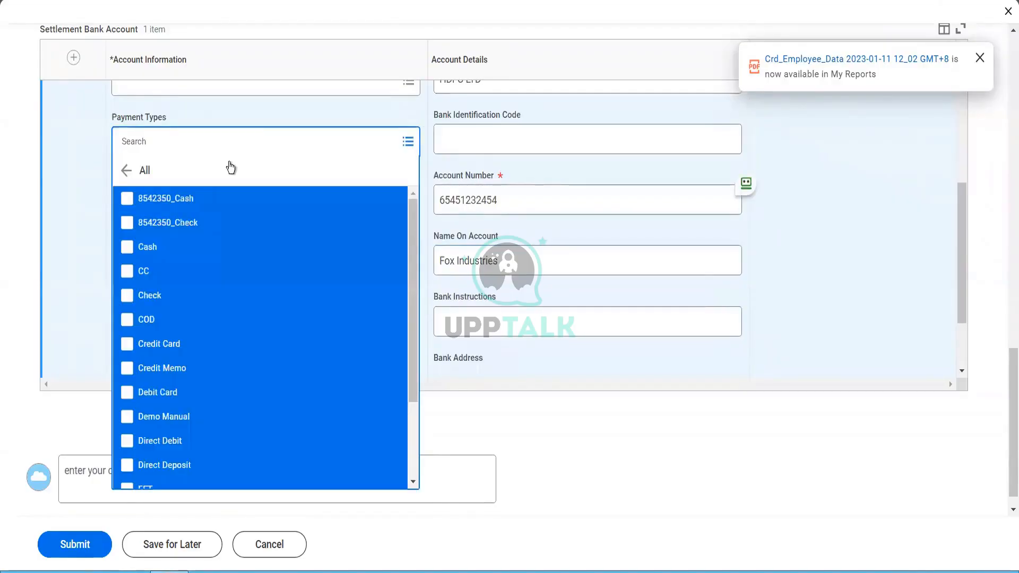
click(128, 199)
click(71, 240)
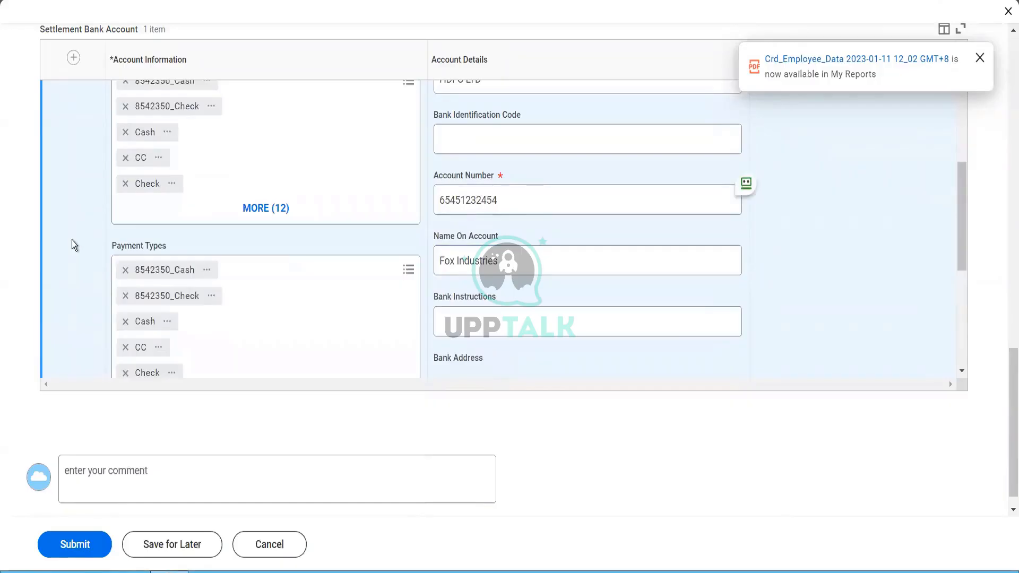
scroll(71, 240, up, 3)
scroll(71, 240, down, 5)
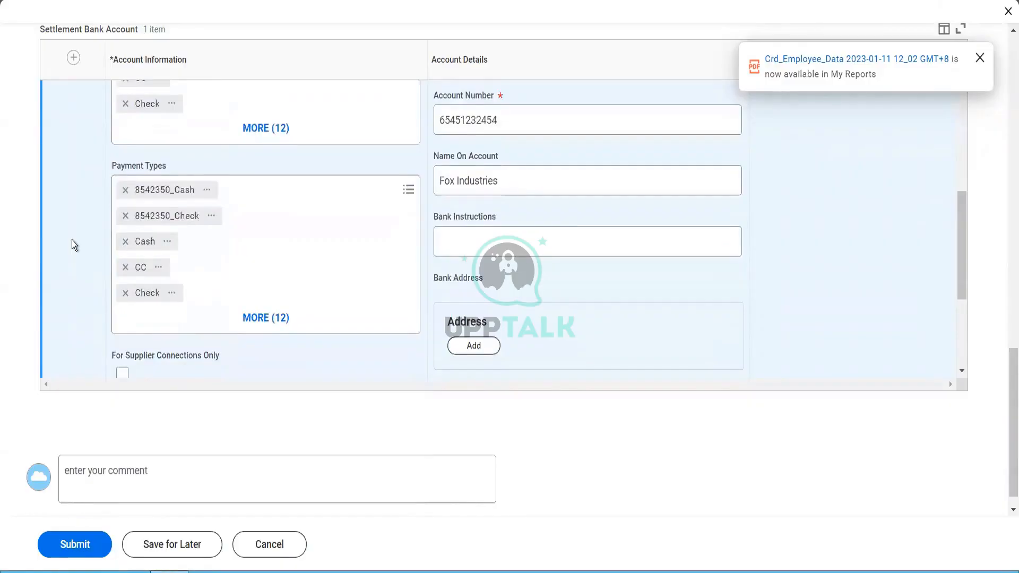
scroll(71, 240, down, 3)
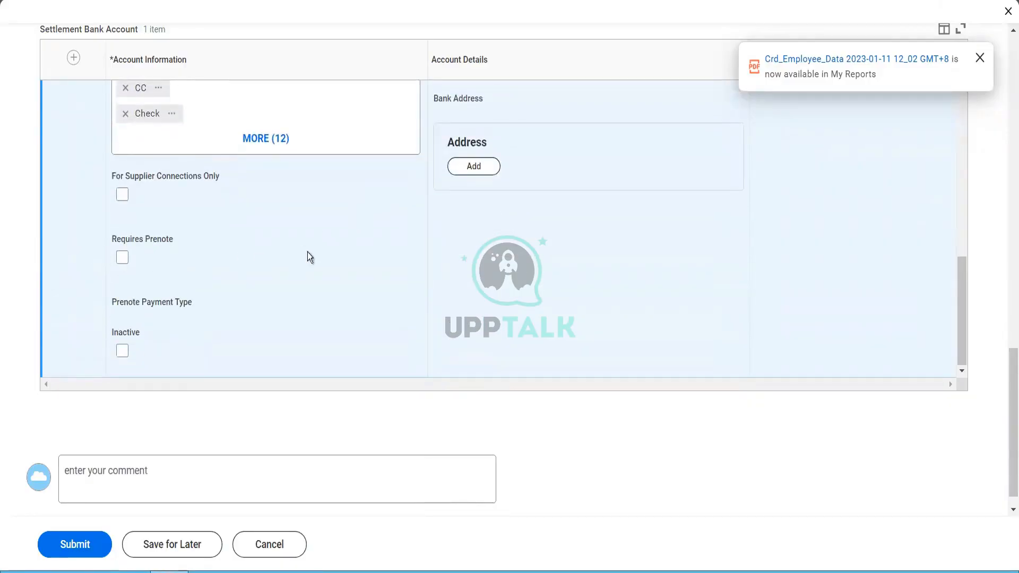
Step: Add a bank address whose first address line is 'Queenstown'
click(467, 168)
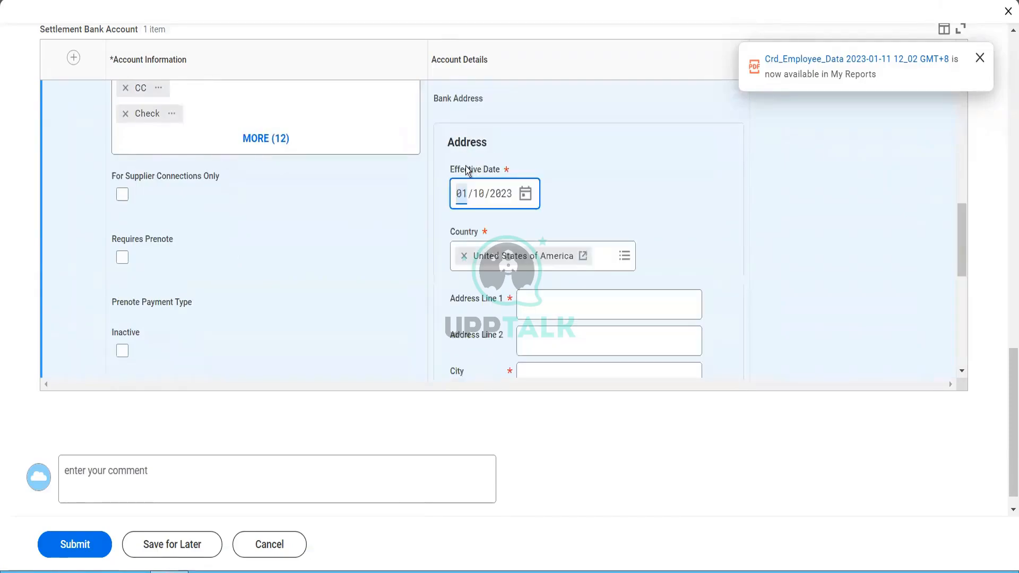
click(587, 316)
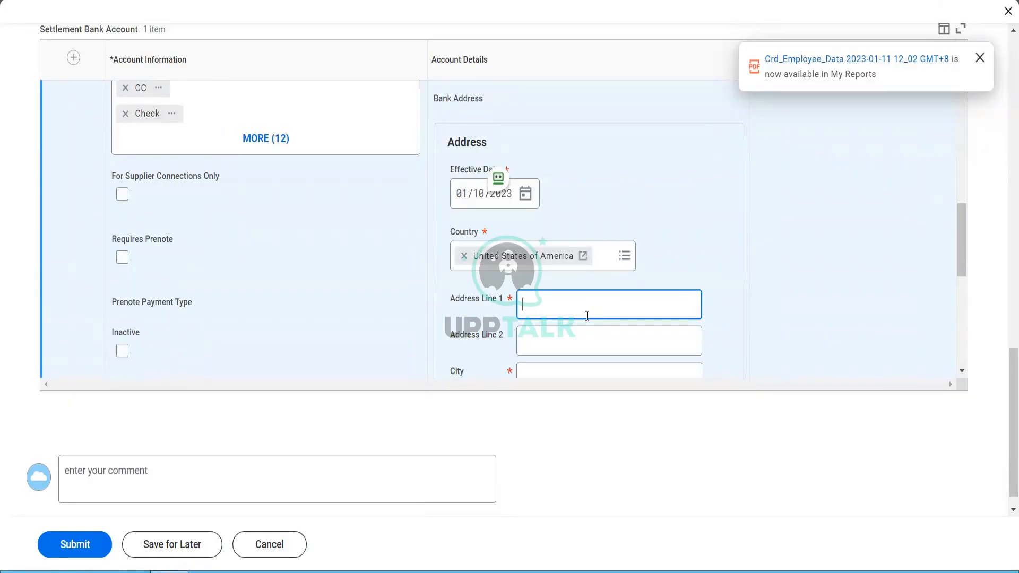
text(Queenstown)
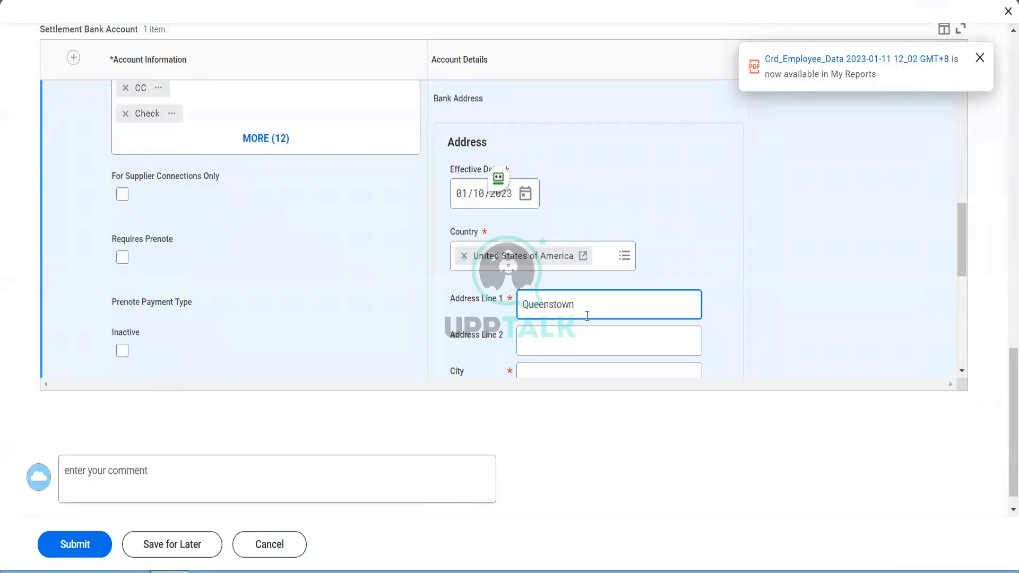
key(Tab)
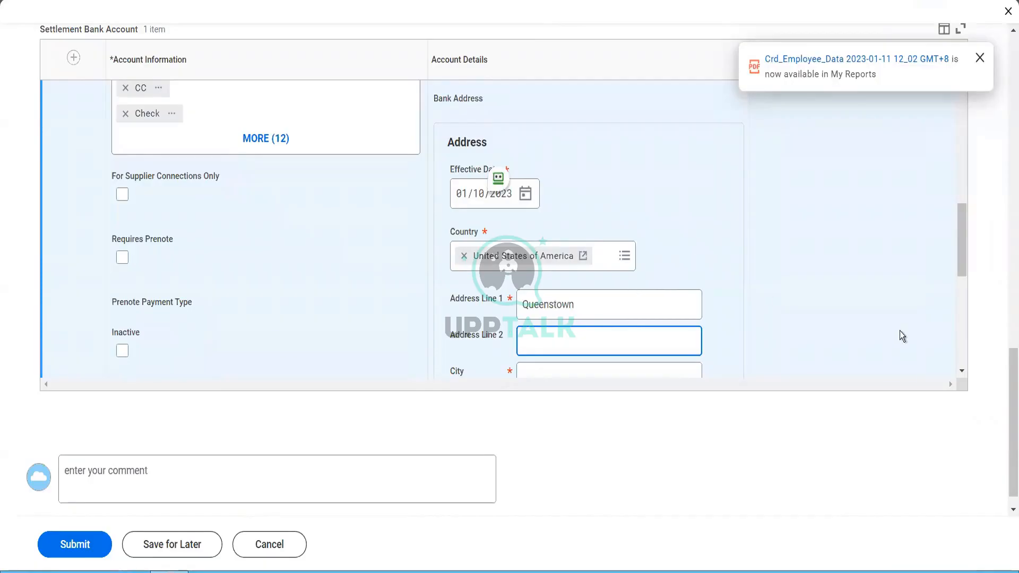
click(960, 301)
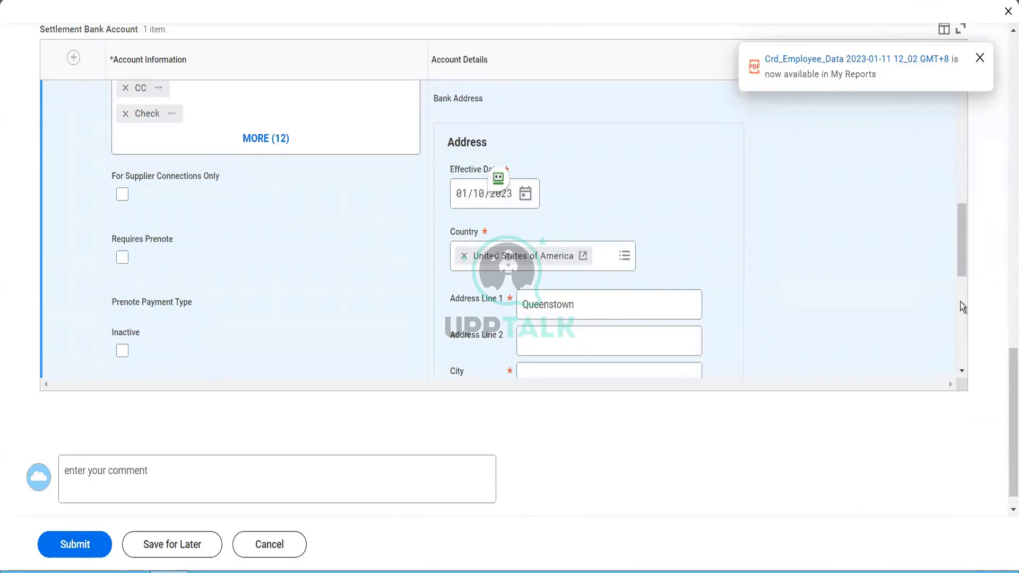
drag(960, 256, 964, 298)
Step: Fill in city NY, state New York and postal code 10013, and mark the address primary
click(583, 211)
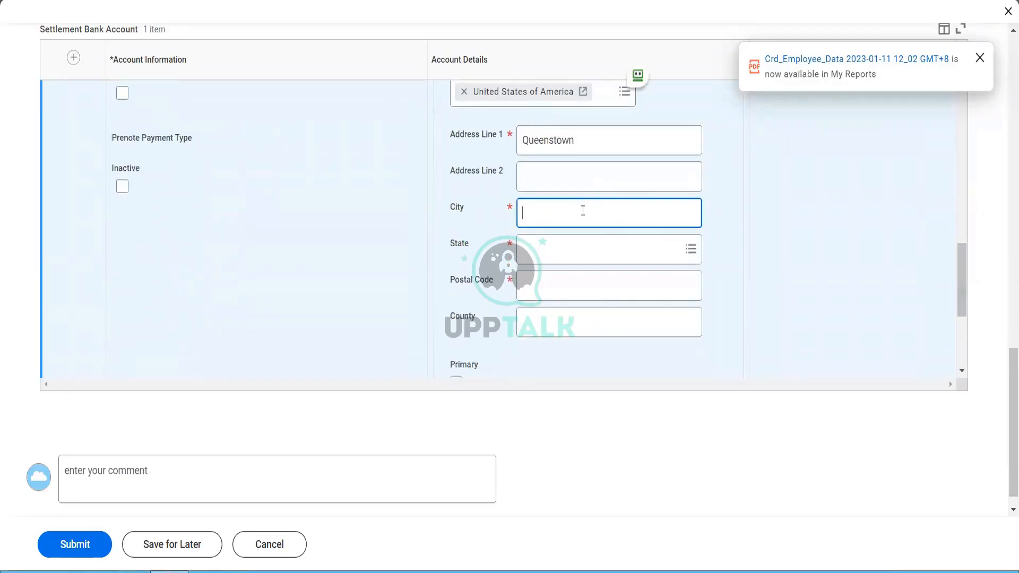
text(NY)
key(Tab)
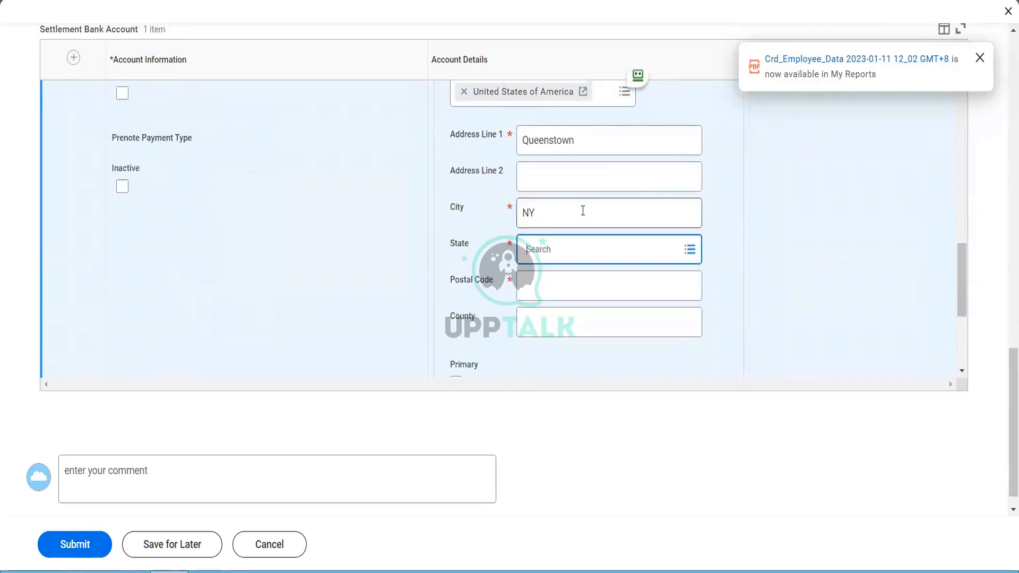
text(NY)
key(Return)
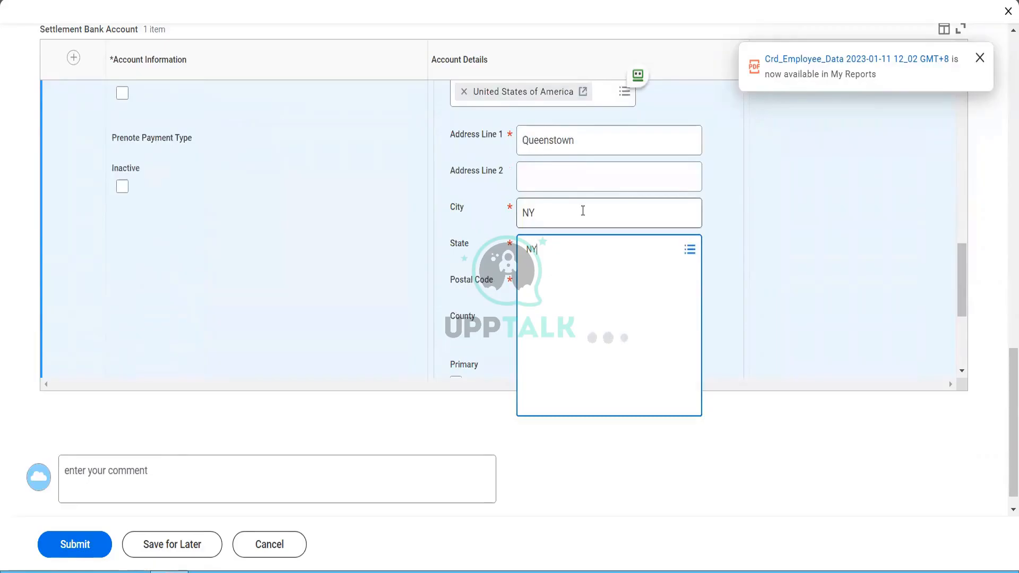
key(Return)
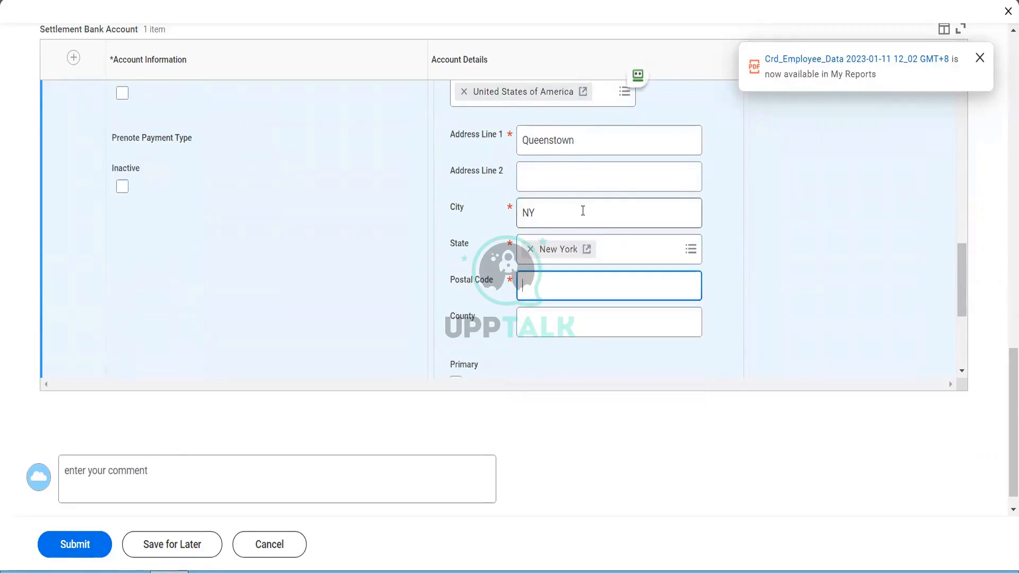
text(10013)
key(Tab)
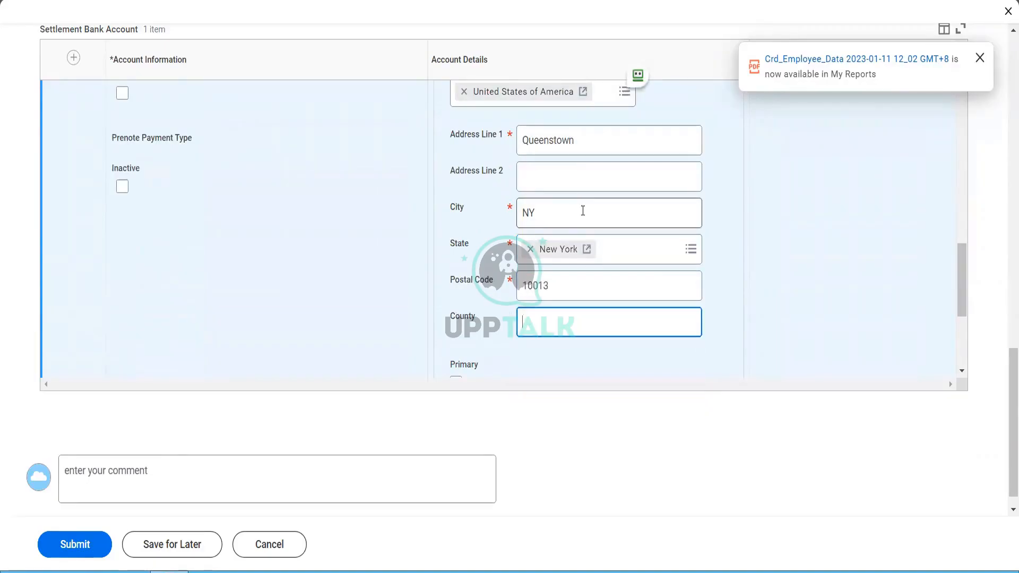
scroll(530, 217, down, 4)
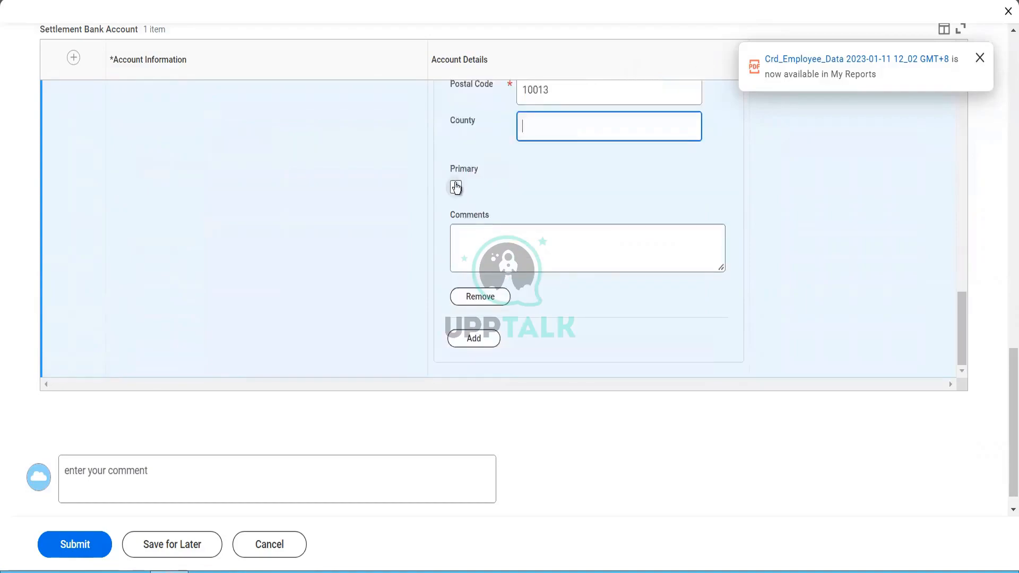
click(456, 187)
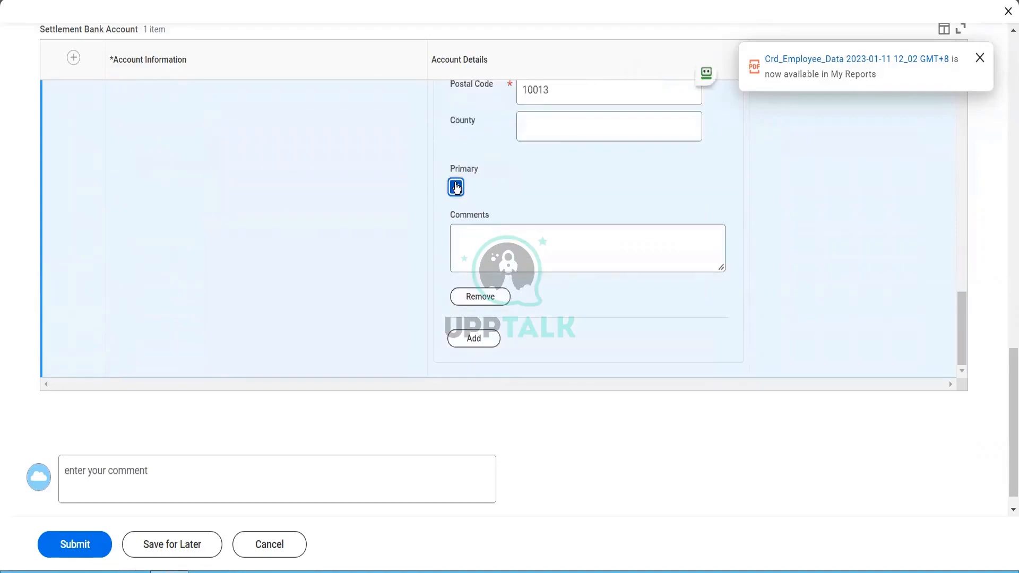
click(251, 297)
scroll(251, 297, down, 1)
Step: Review the Tax Authority Form Type options without selecting one
scroll(251, 297, up, 9)
scroll(253, 301, up, 3)
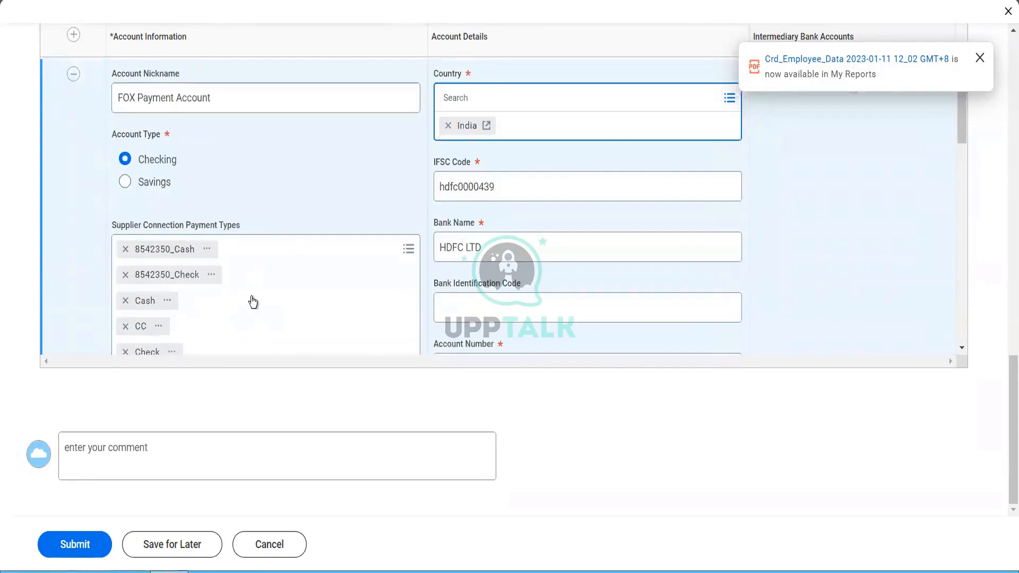
scroll(313, 211, up, 5)
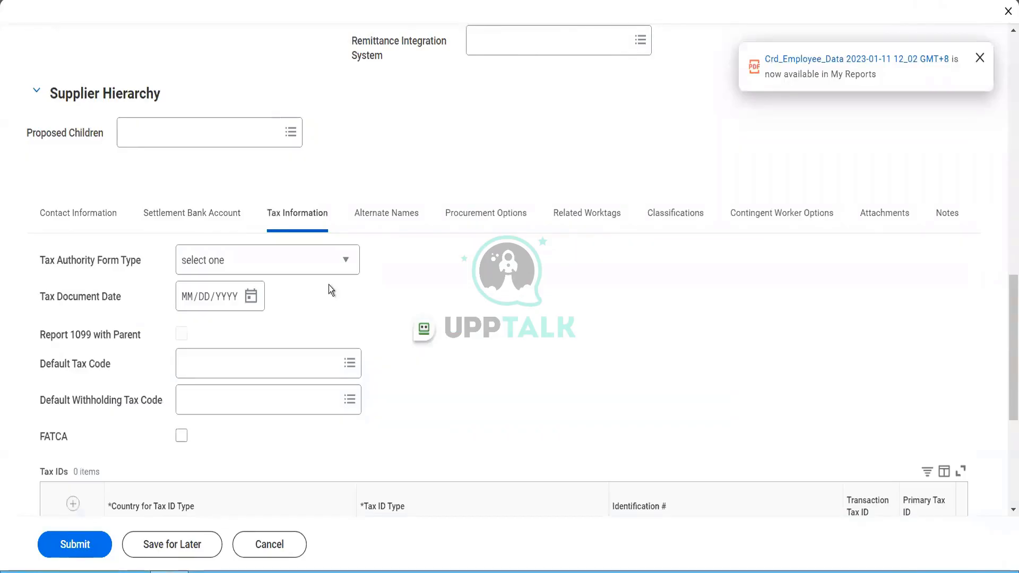
click(308, 264)
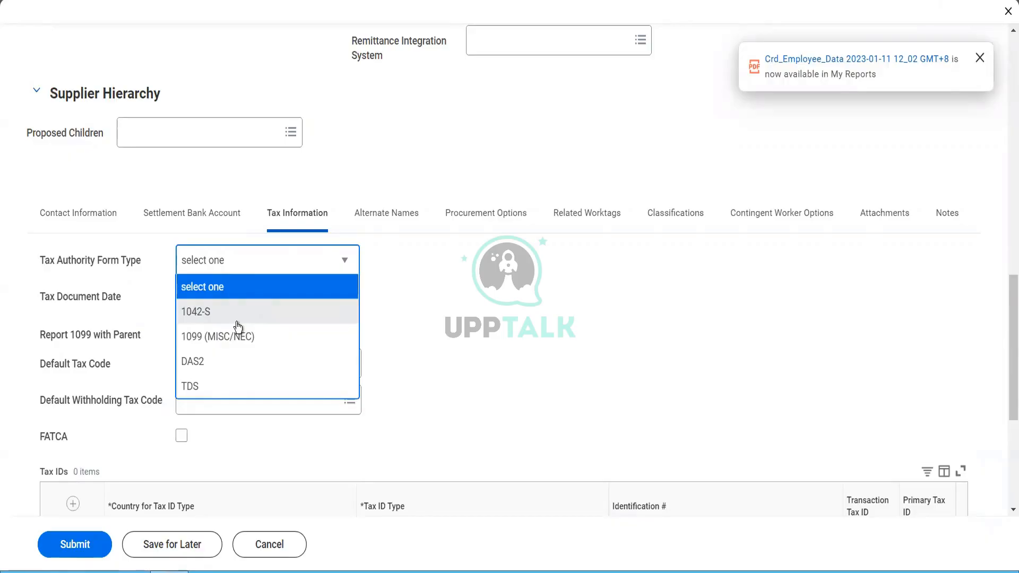
click(444, 374)
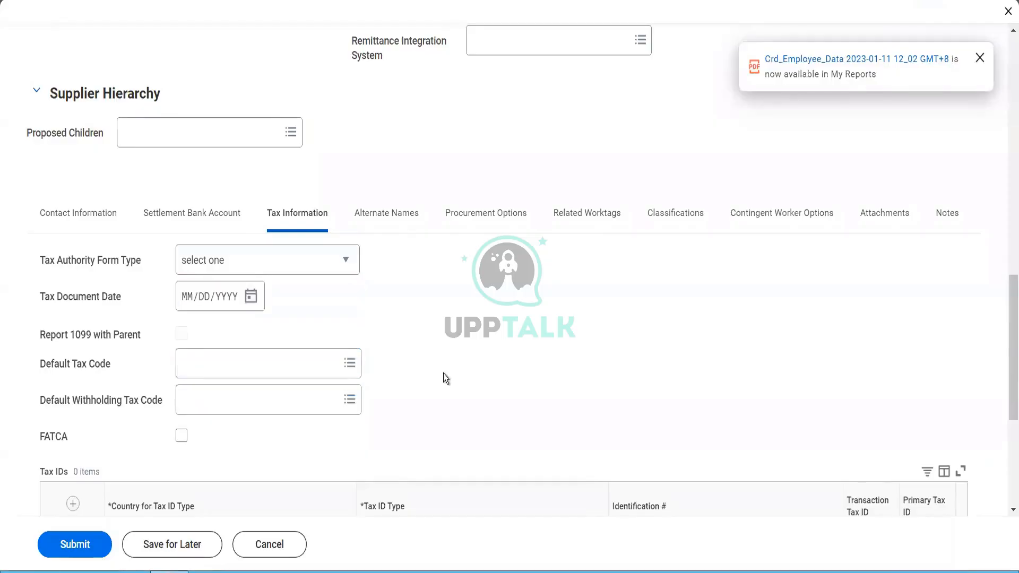
Step: Set the Default Tax Code to Atlanta (4%)
scroll(444, 374, down, 1)
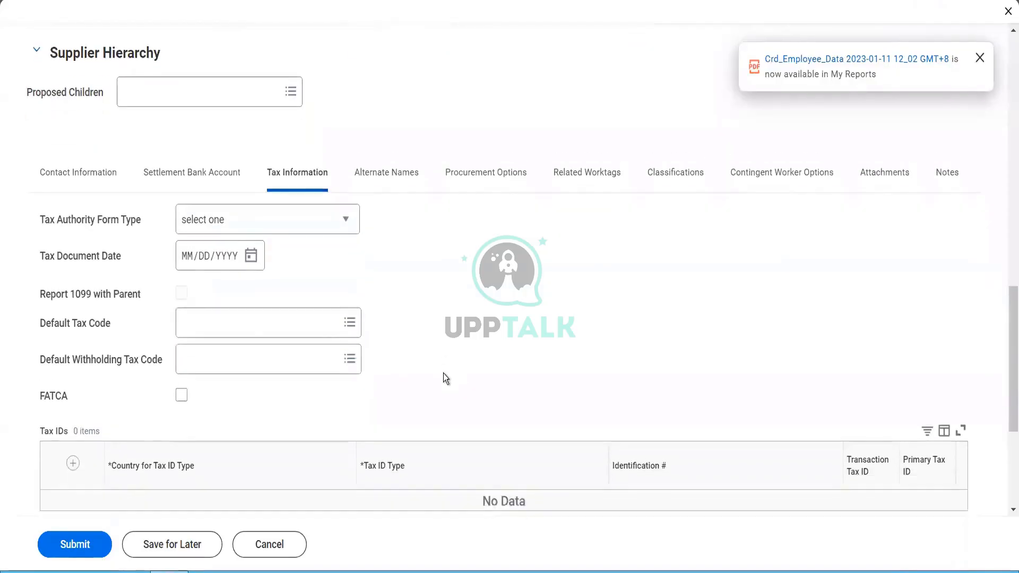
click(313, 325)
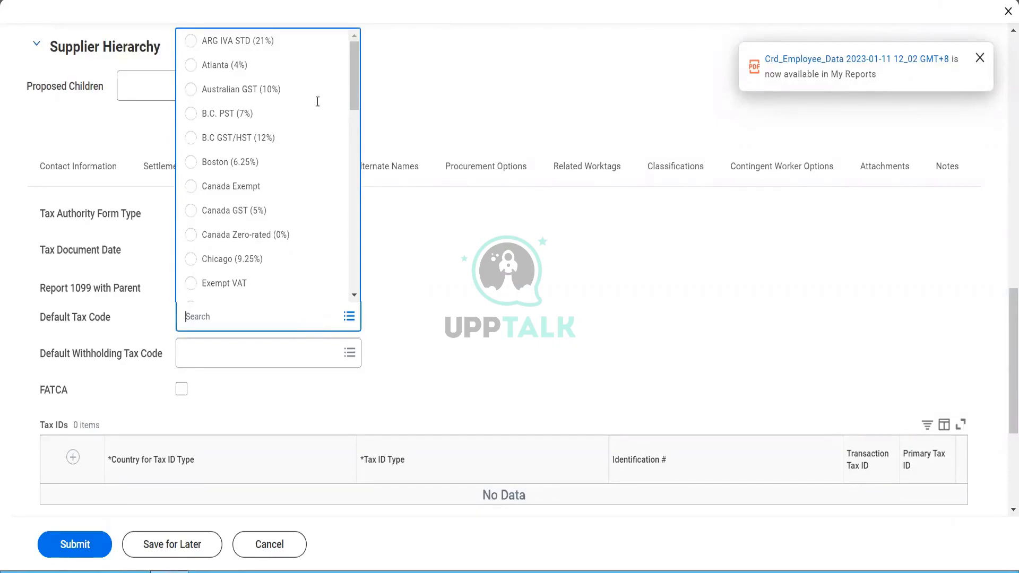
click(243, 64)
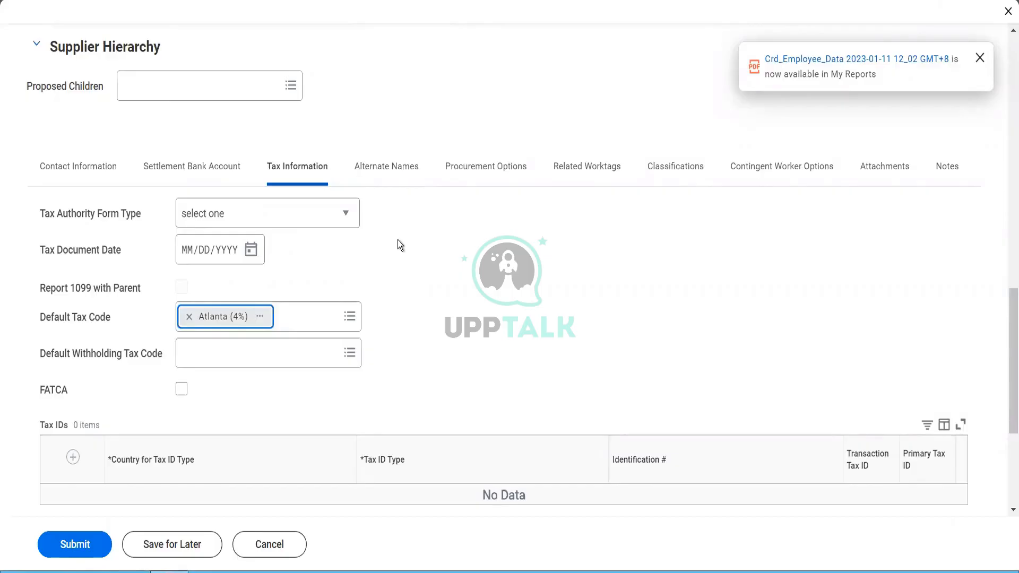
scroll(398, 241, down, 2)
scroll(398, 241, down, 2)
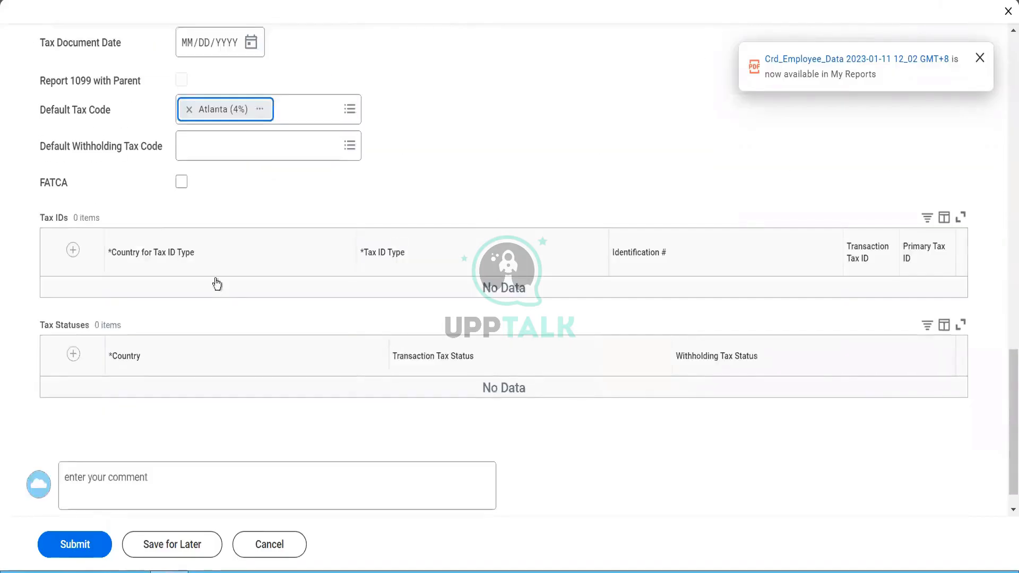
Step: Add a new Tax ID row with India as its country
click(73, 250)
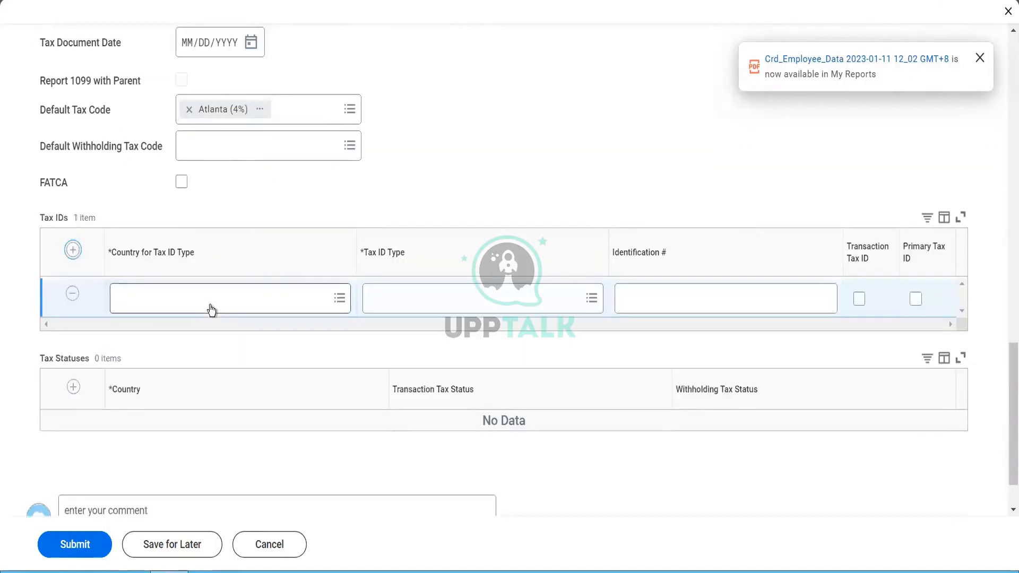
click(221, 306)
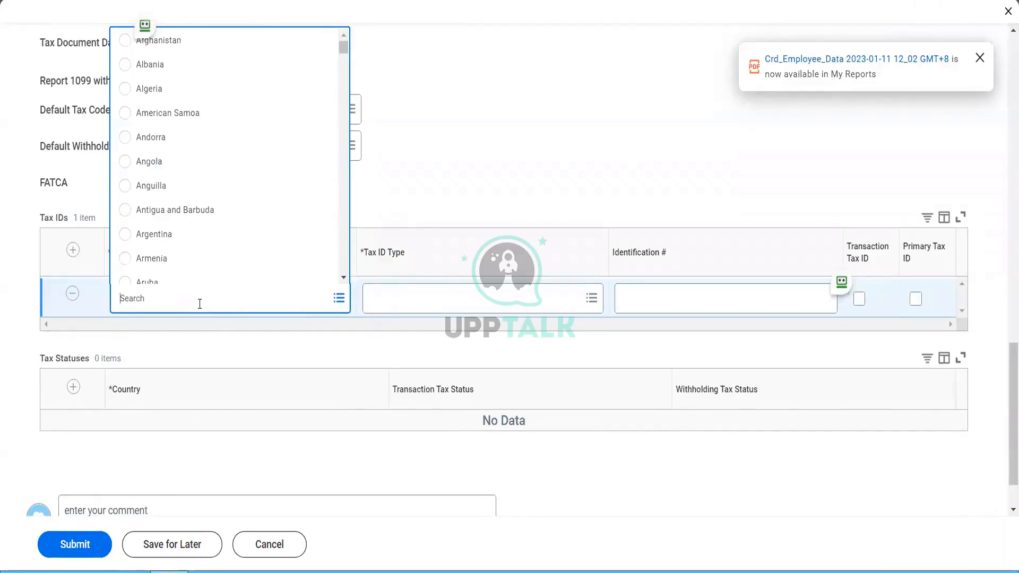
text(india)
key(Return)
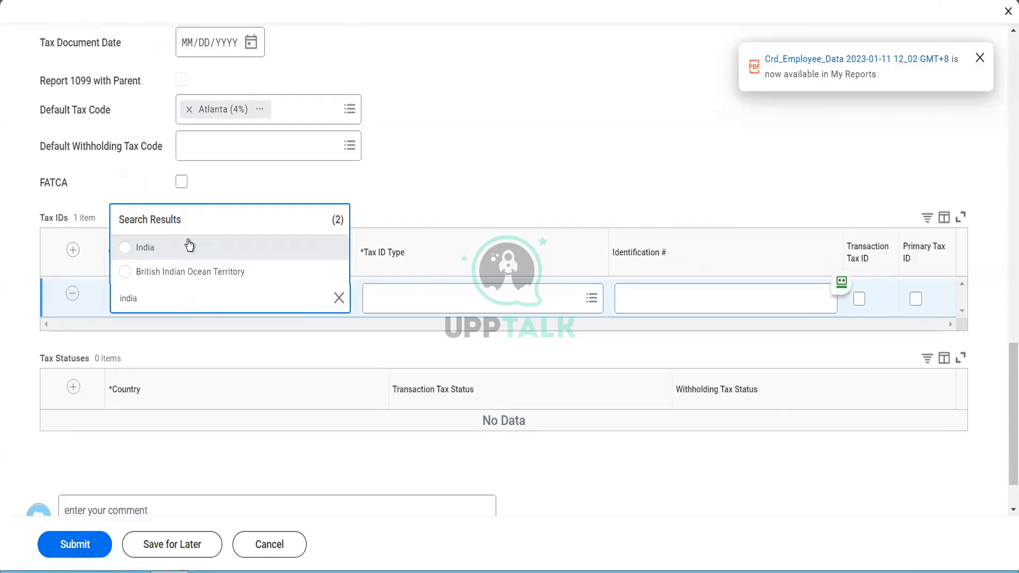
click(189, 246)
Step: Choose type CIN Company identification Number, enter the tax ID number, and mark it Primary
click(392, 298)
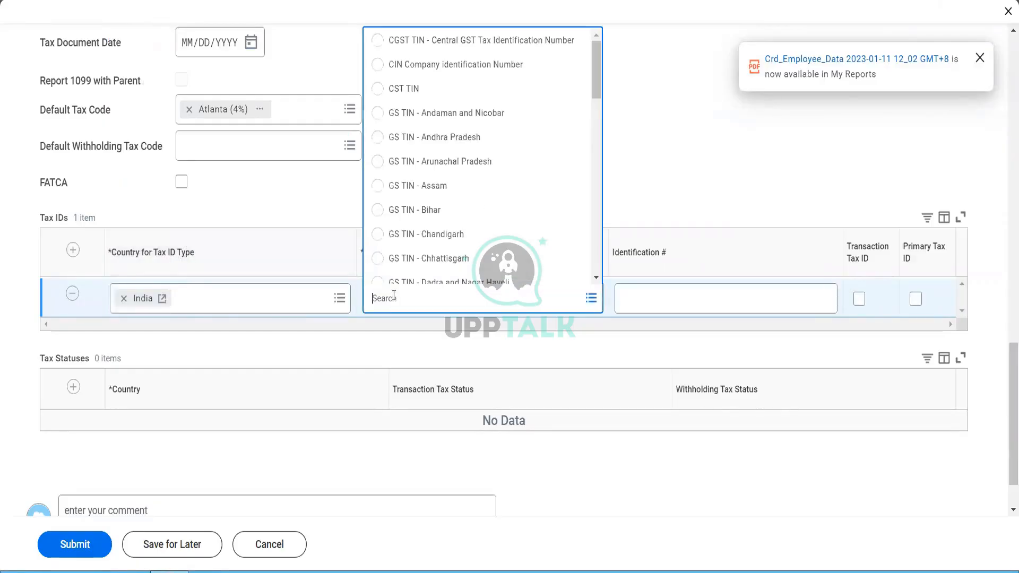
click(457, 67)
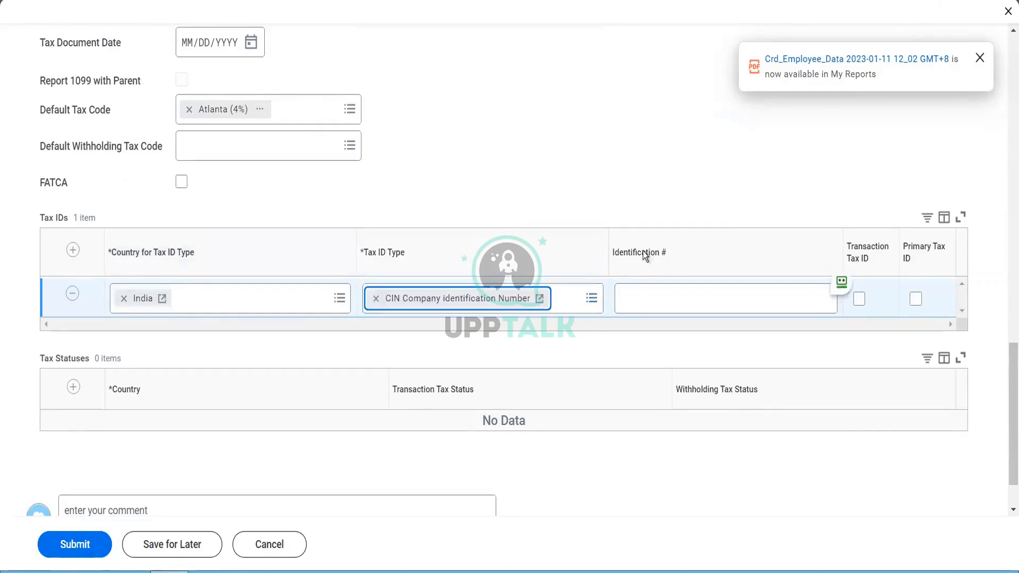
click(674, 298)
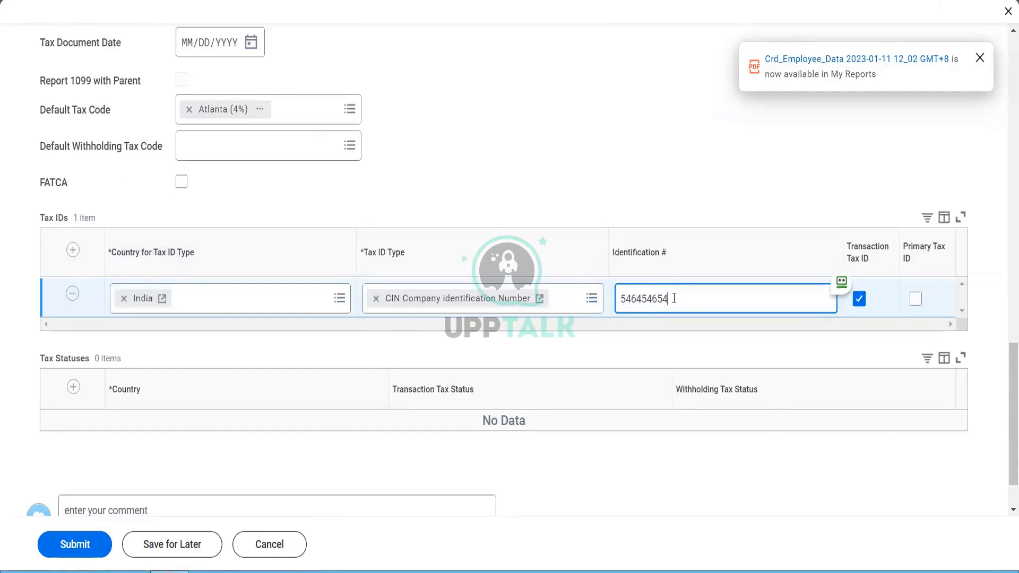
click(916, 299)
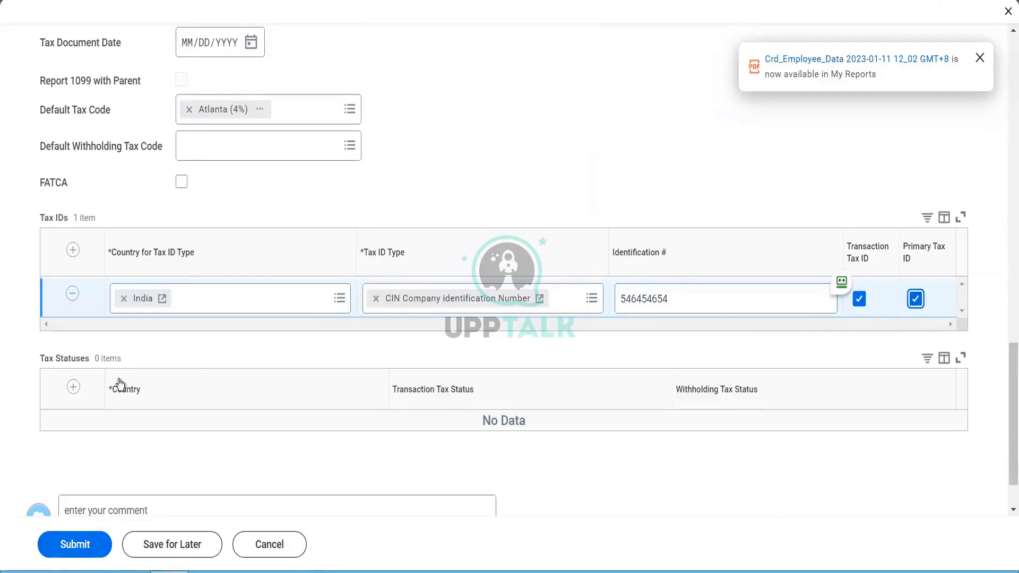
Step: Add an India tax status row with transaction status Non EU Company - Not VAT registered, withholding left blank
click(72, 390)
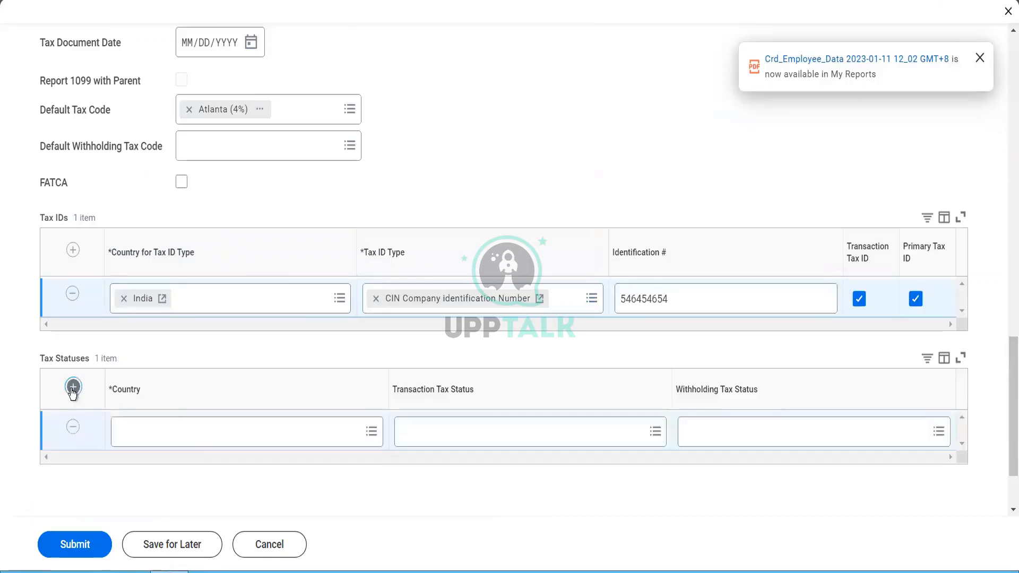
click(190, 442)
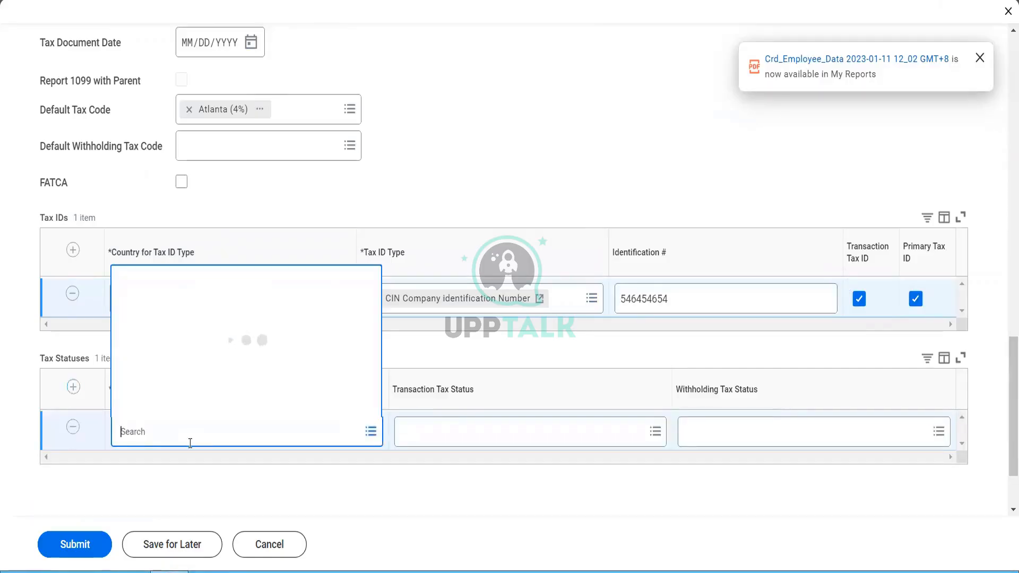
text(india)
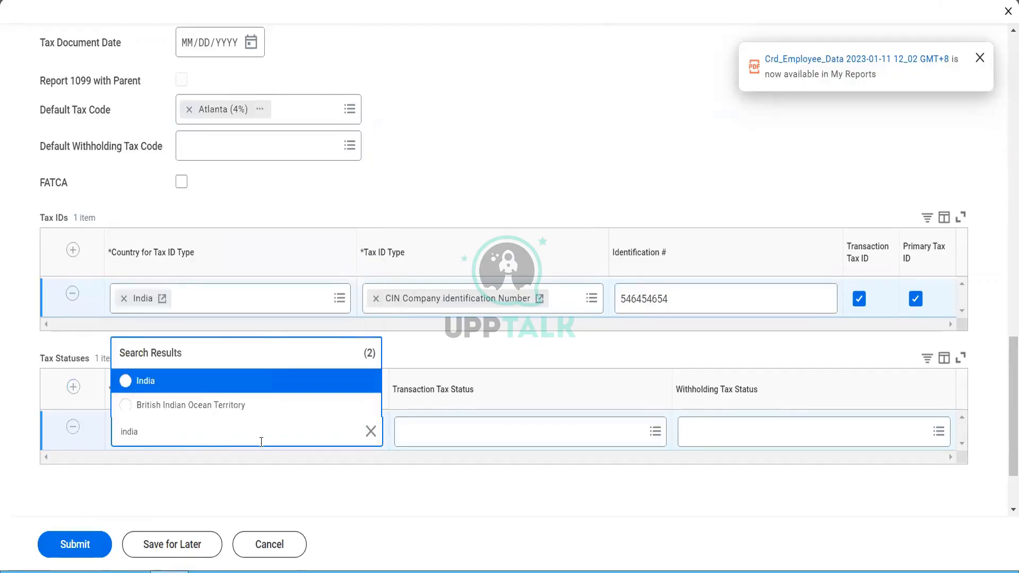
click(208, 386)
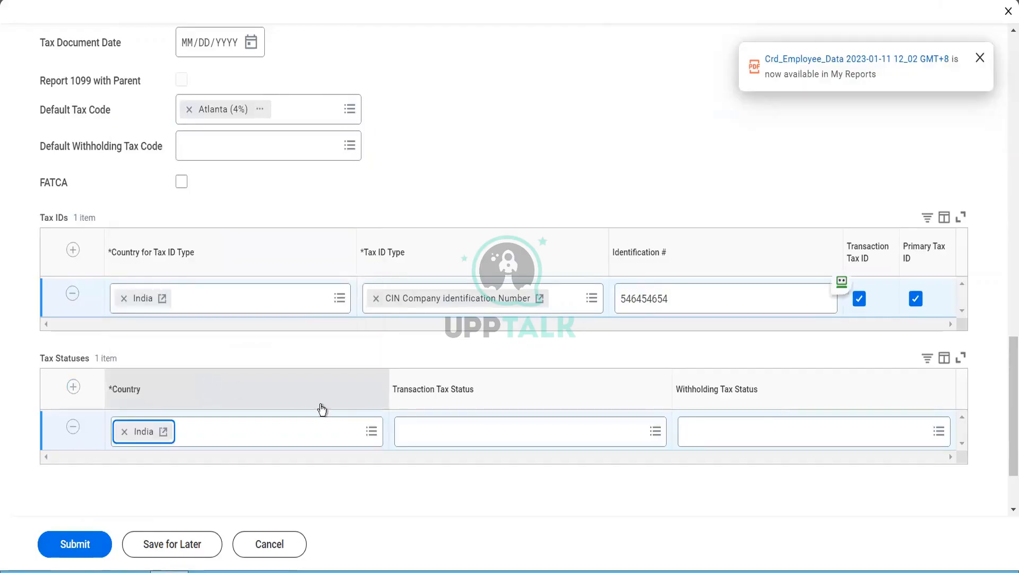
click(420, 430)
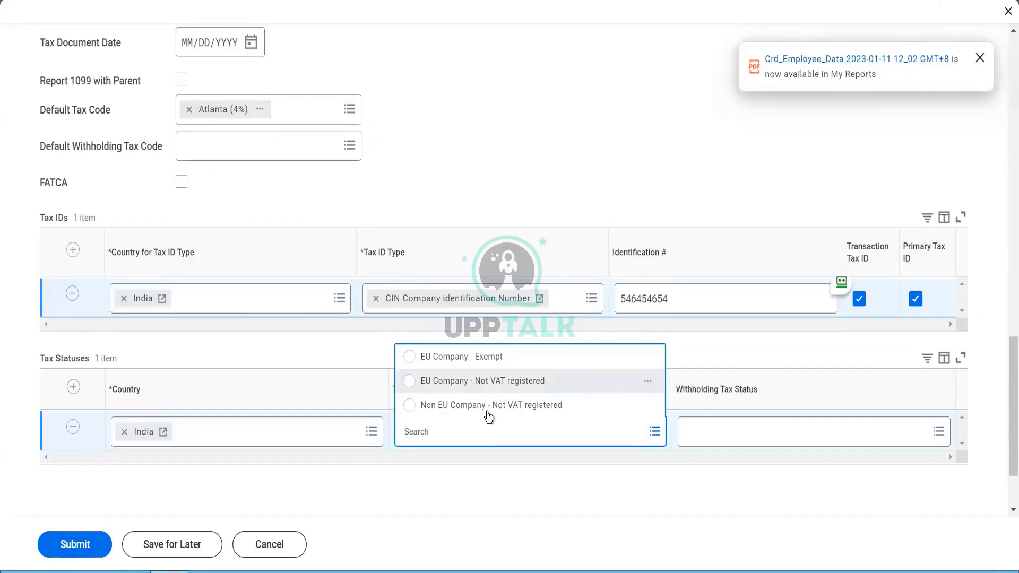
click(544, 416)
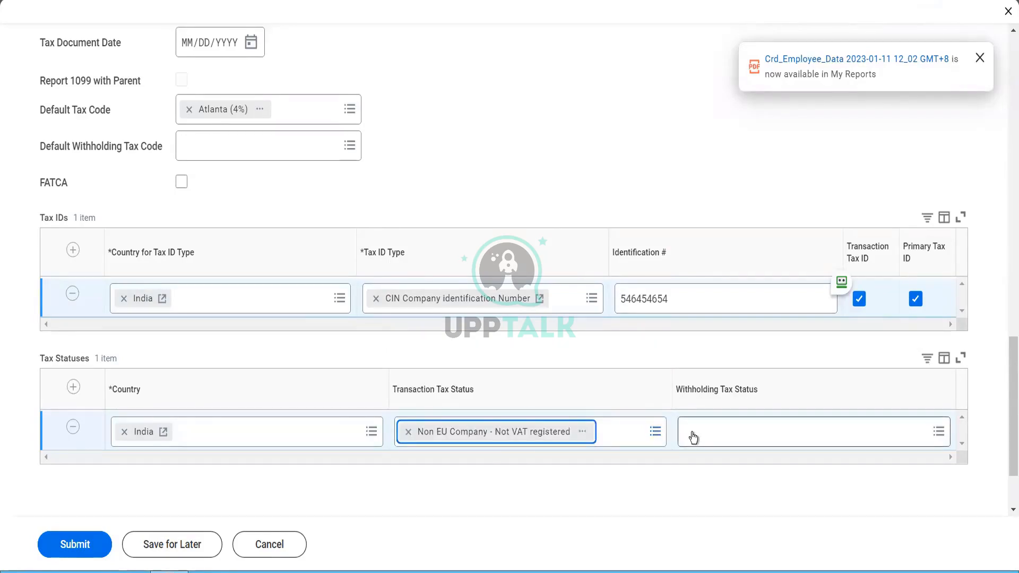
click(690, 434)
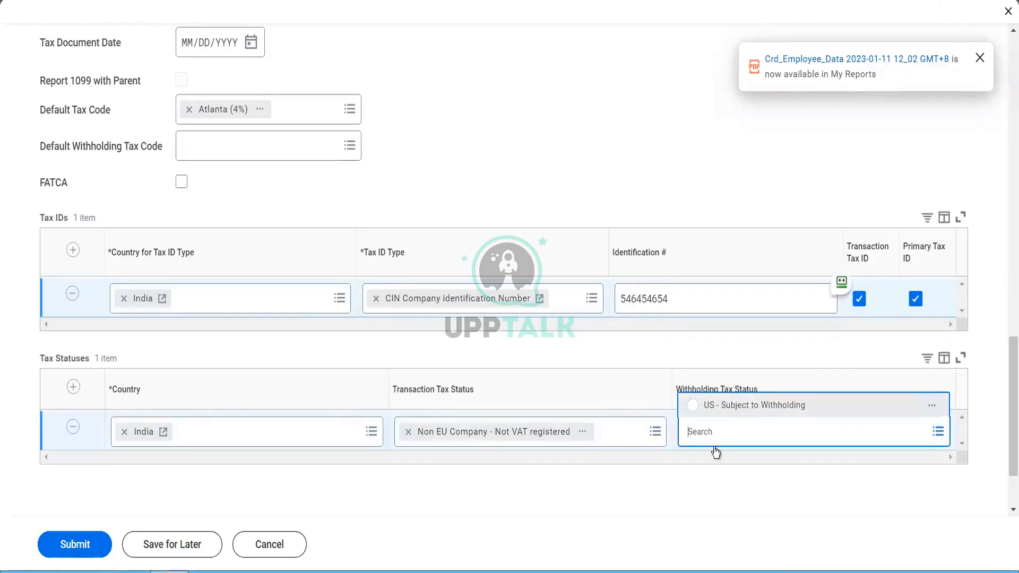
click(702, 466)
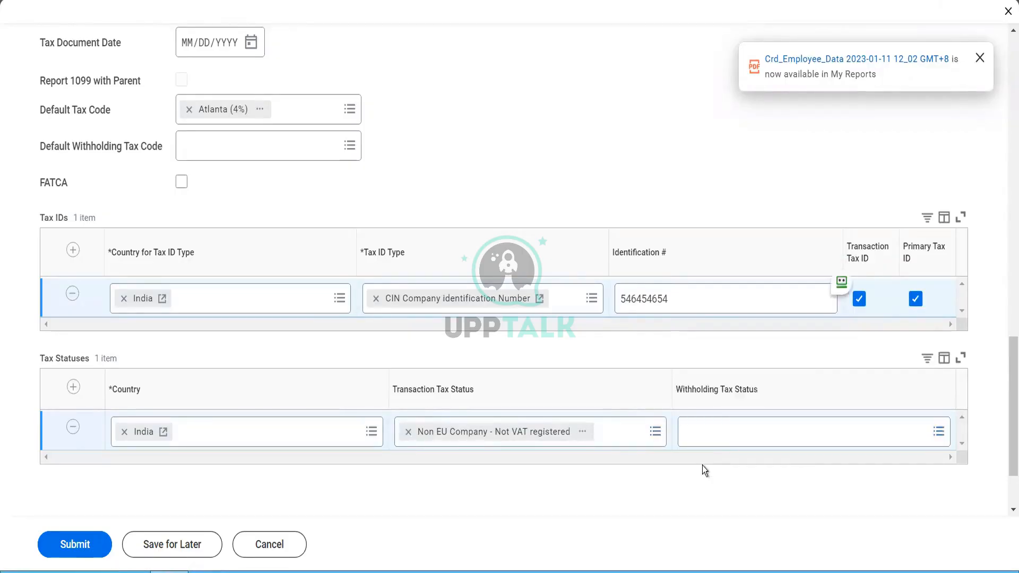
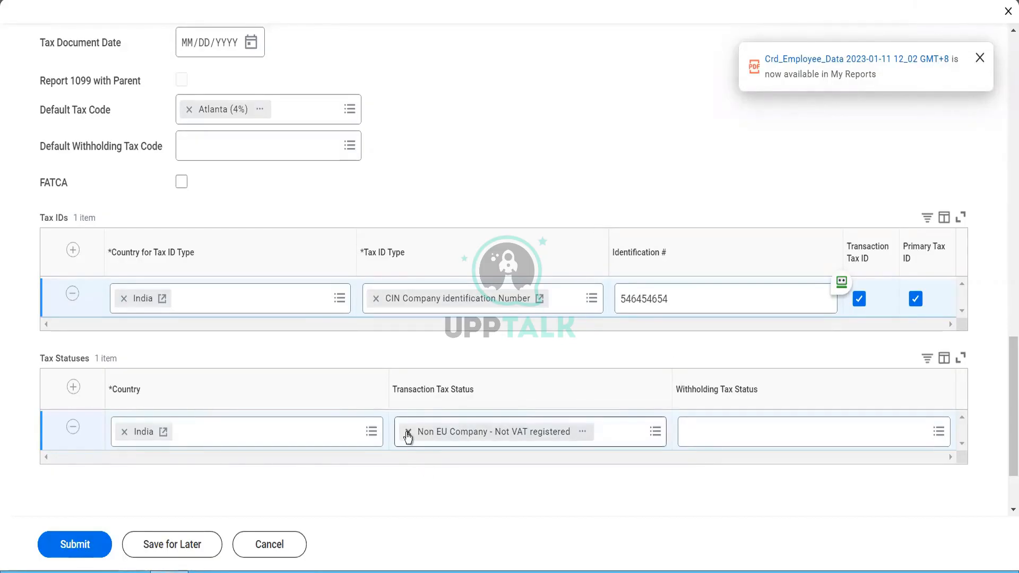
Step: Remove the India / Non EU Company row from the Tax Statuses table
click(72, 428)
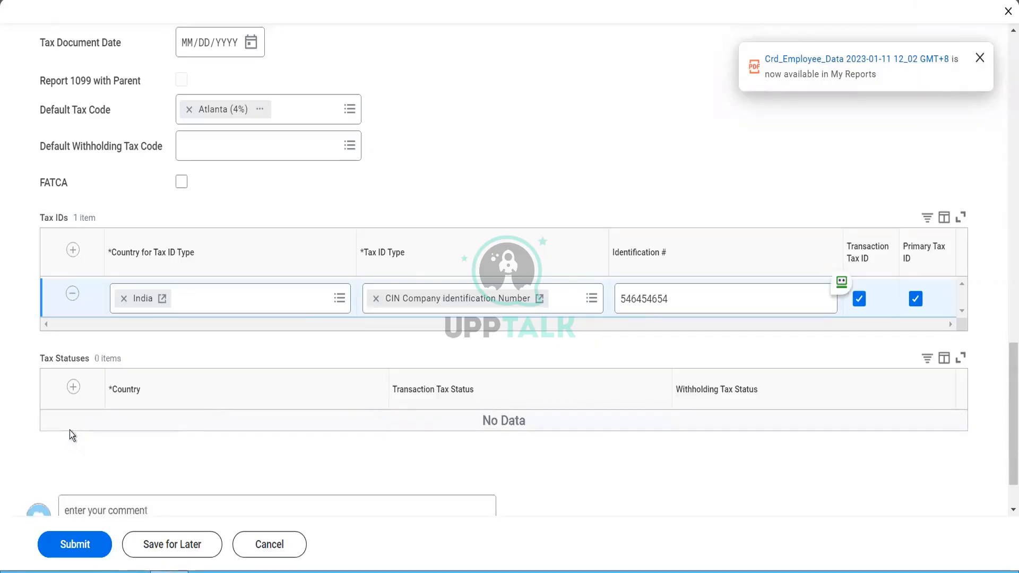
scroll(420, 98, up, 2)
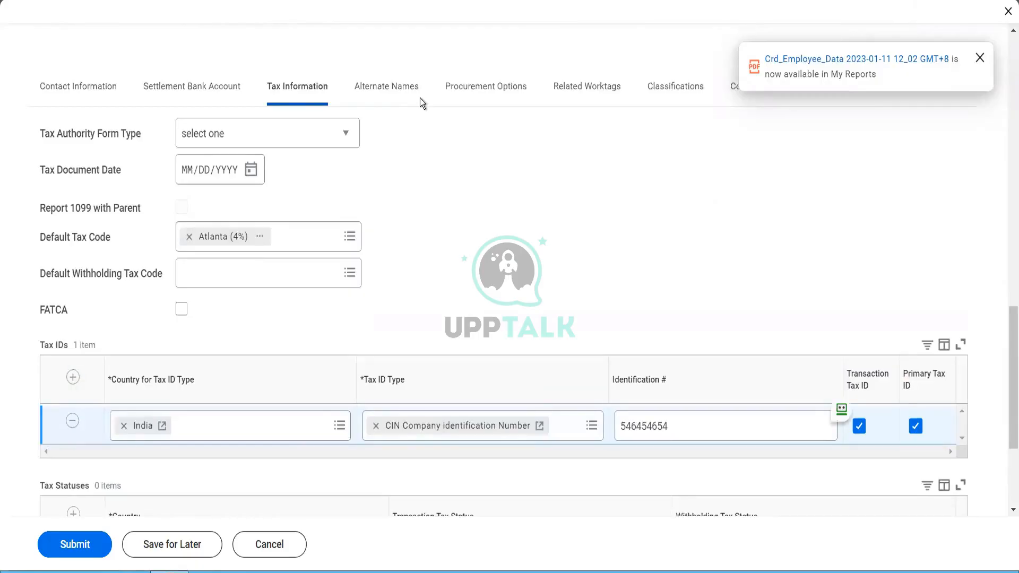
Step: Add an alternate name row named 'Fox Global Industries'
click(406, 92)
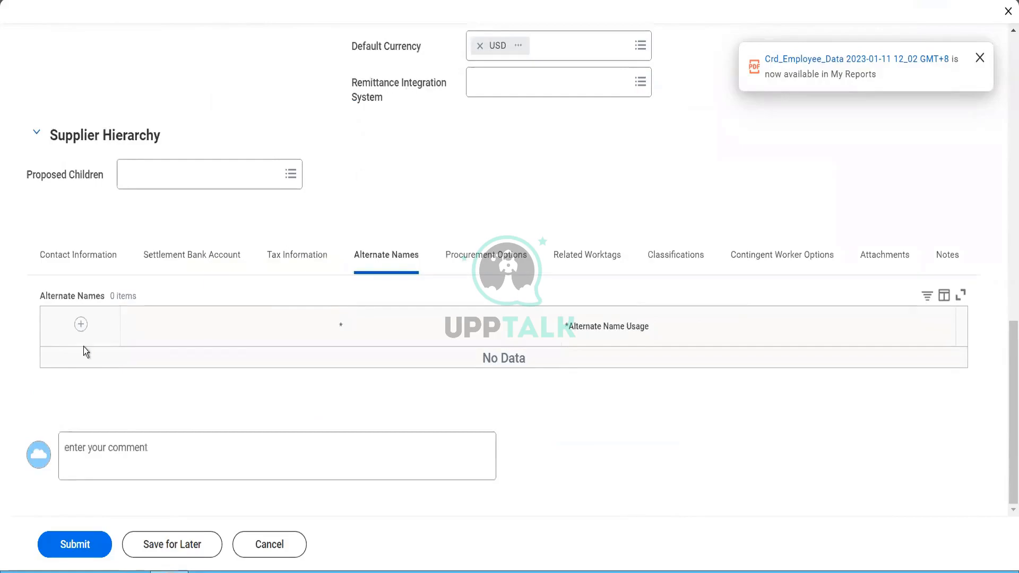
click(82, 325)
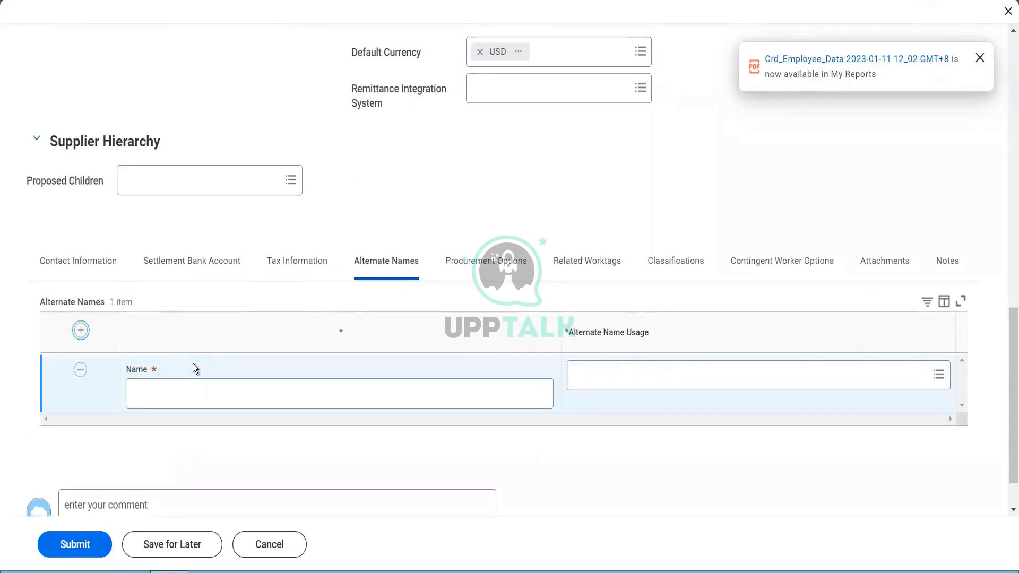
click(249, 398)
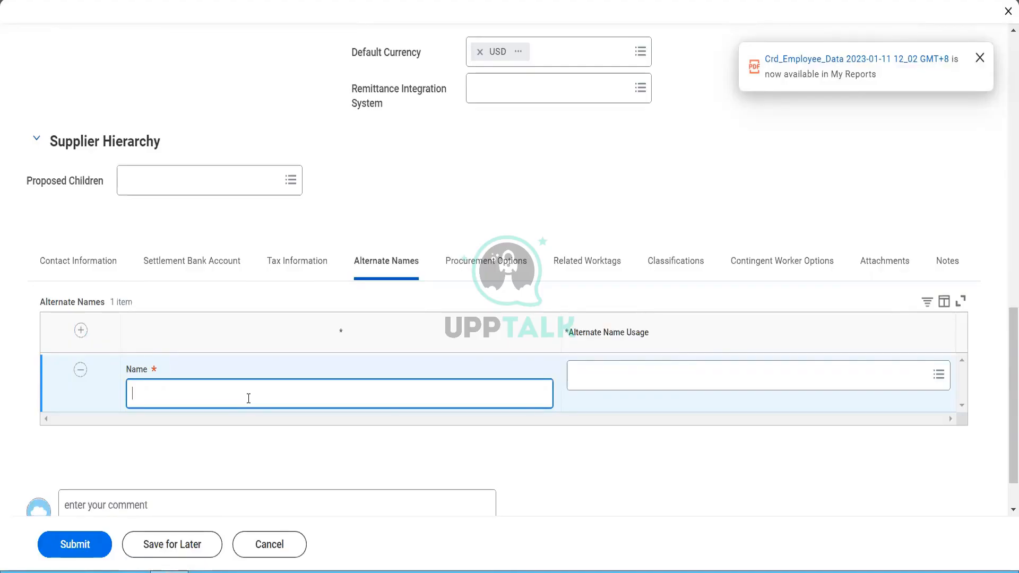
text(Fox Global Industries)
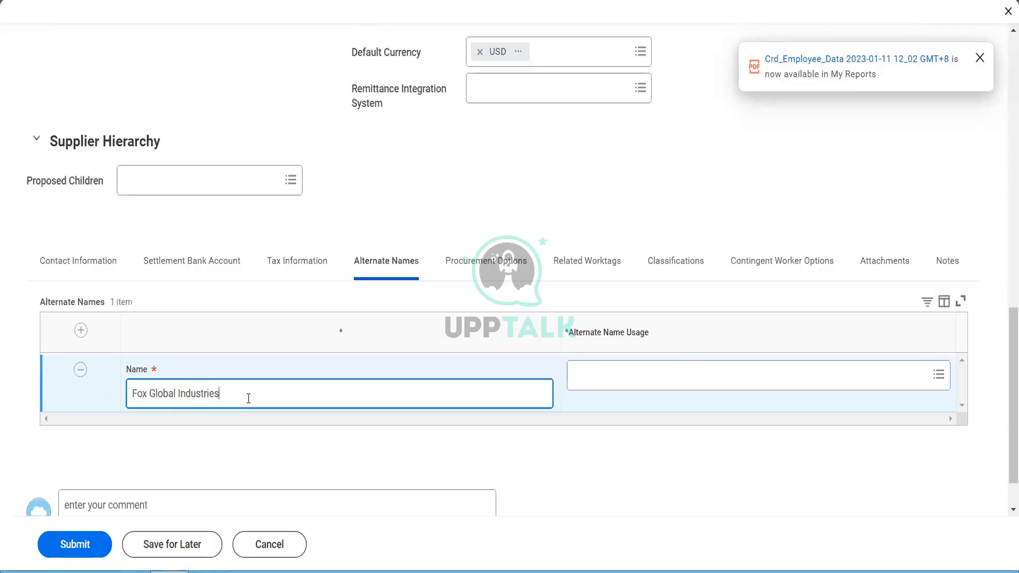
key(Tab)
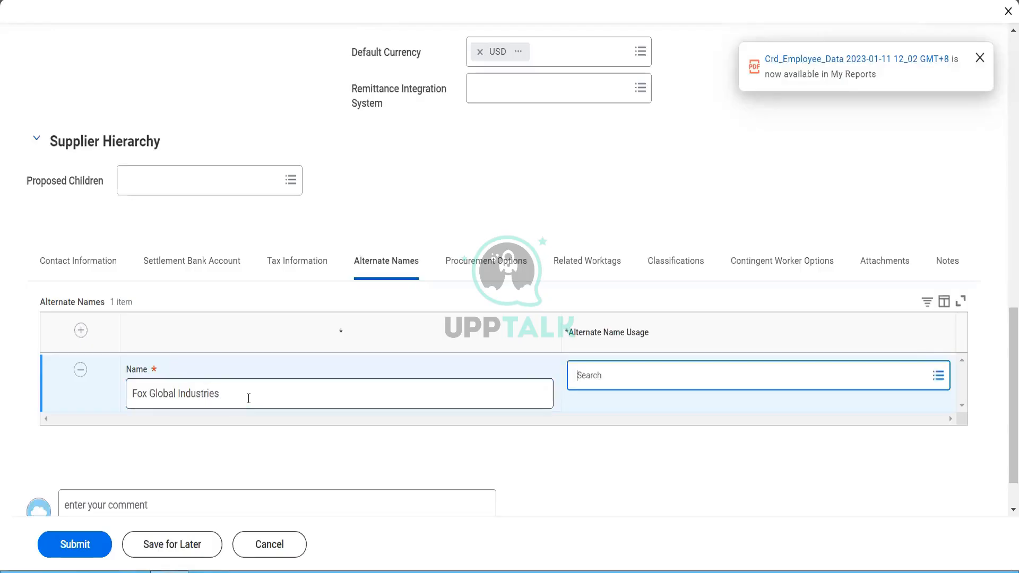
Step: Give it the usages Doing Business As, Purchase Order Name, Alternate Supplier Connection and Remit To Payee
click(620, 390)
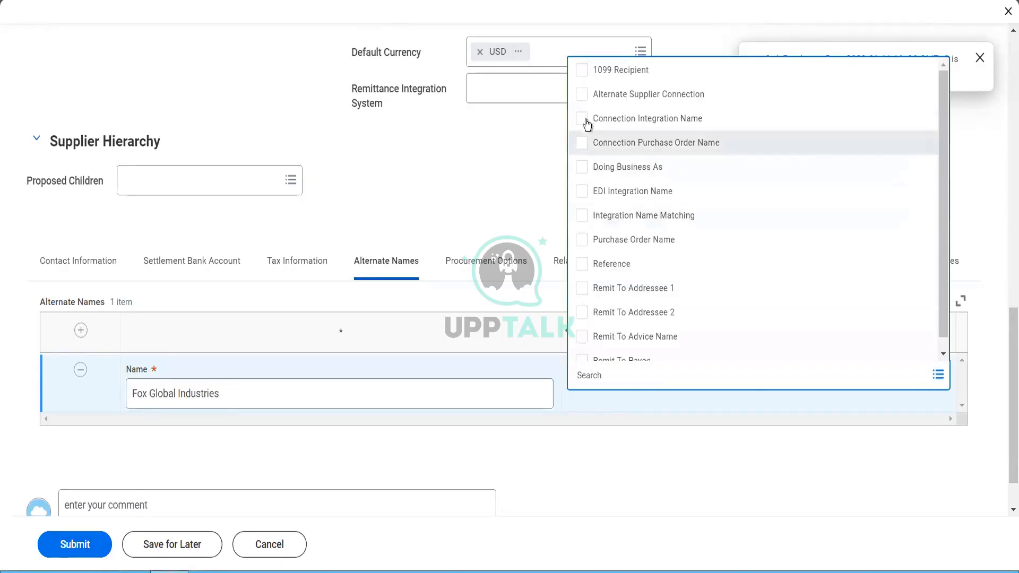
click(582, 175)
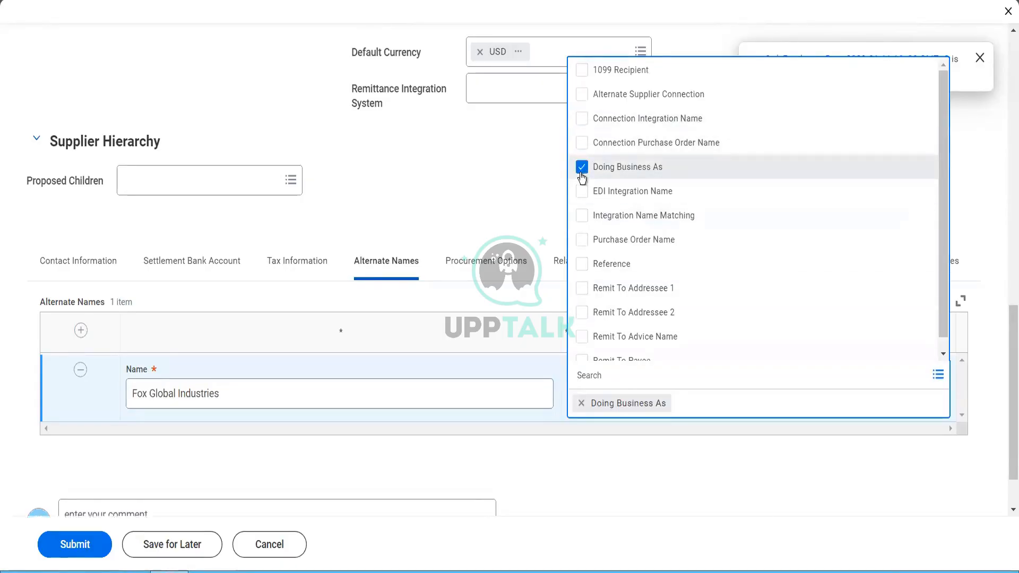
click(581, 246)
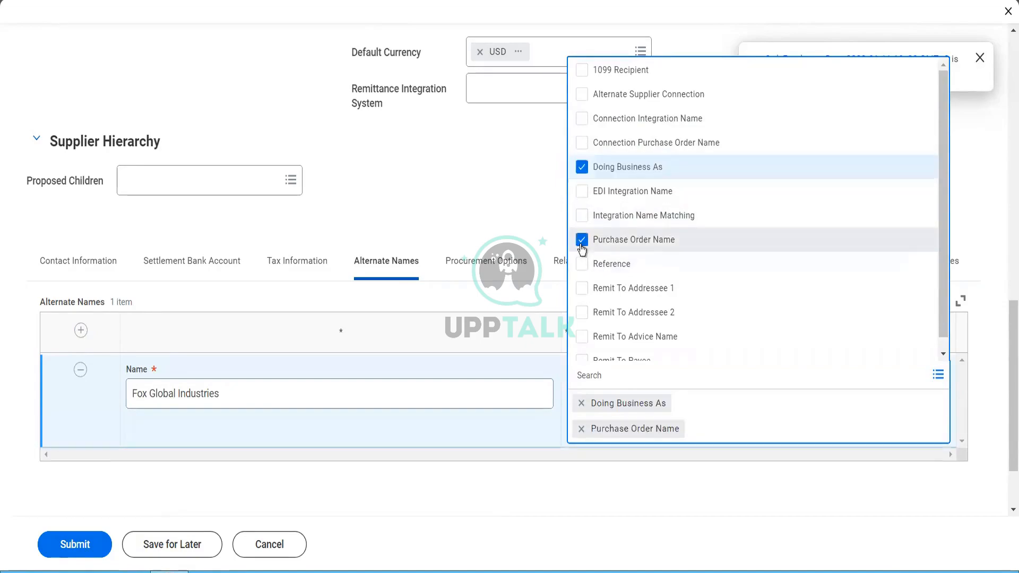
click(581, 102)
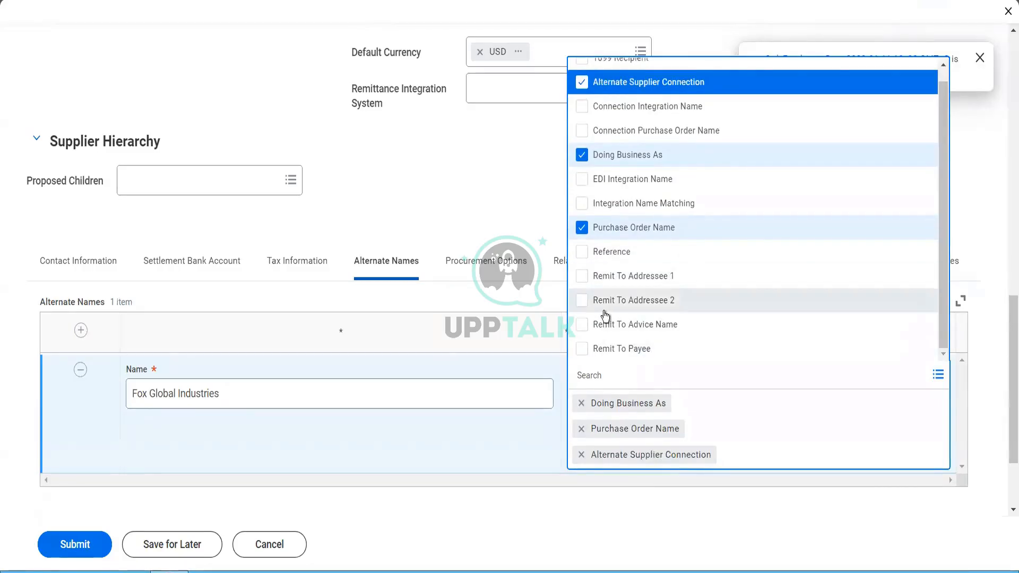
click(583, 349)
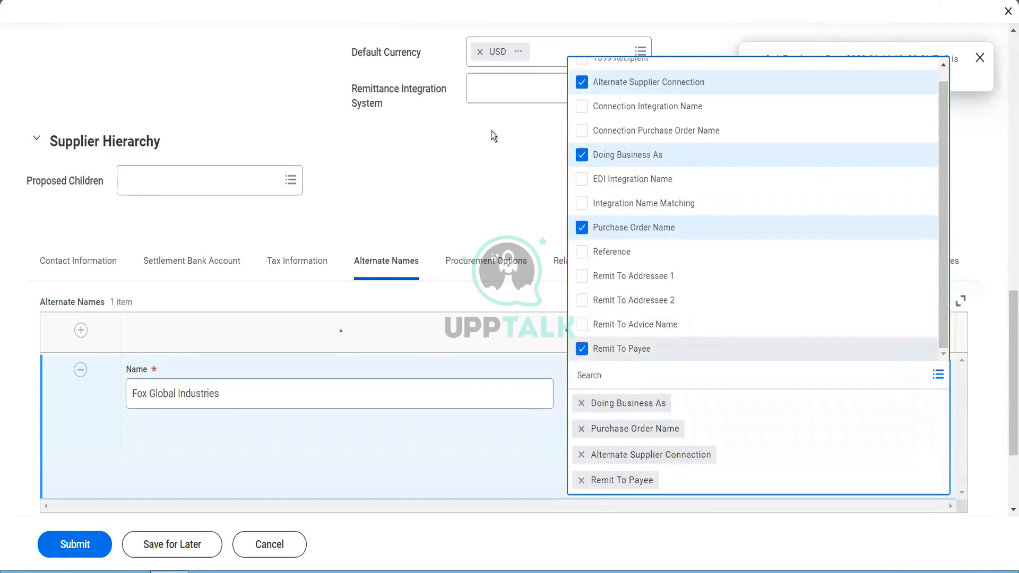
click(492, 152)
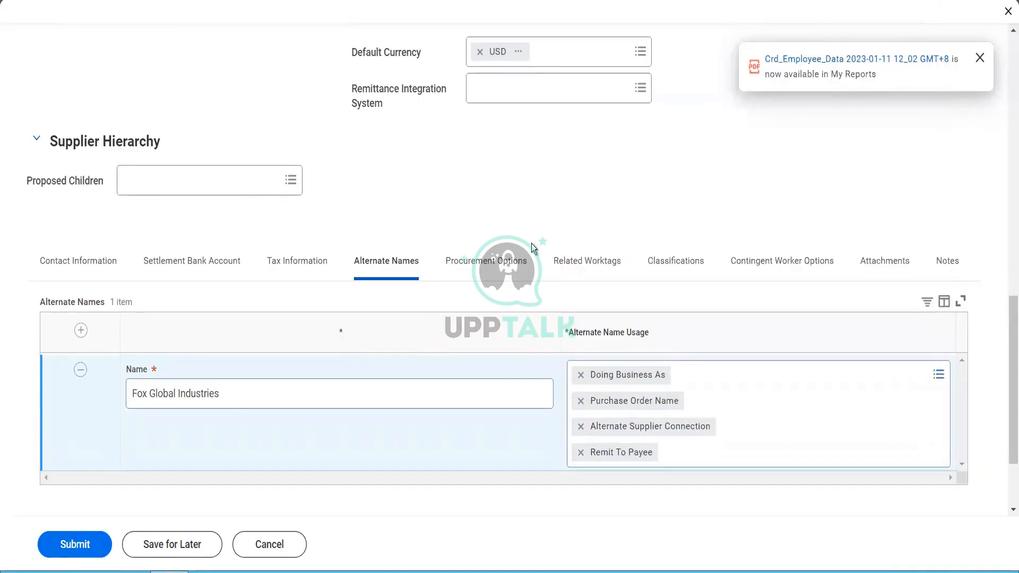
click(518, 271)
Step: Search 'carton' and set the Default Procurement Item to Cartons (Ordering Usage)
scroll(426, 211, down, 2)
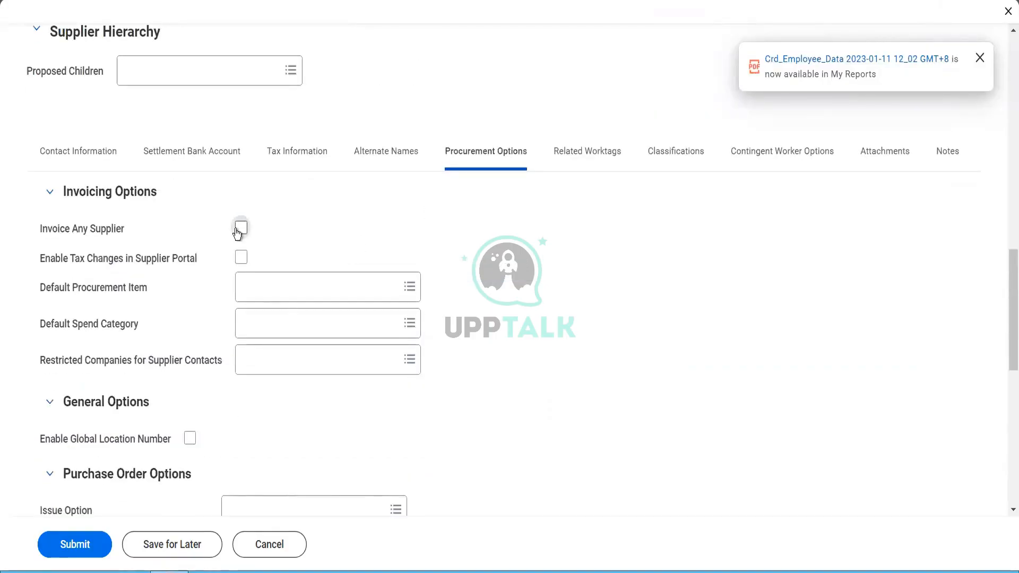
mouse_move(237, 233)
click(296, 301)
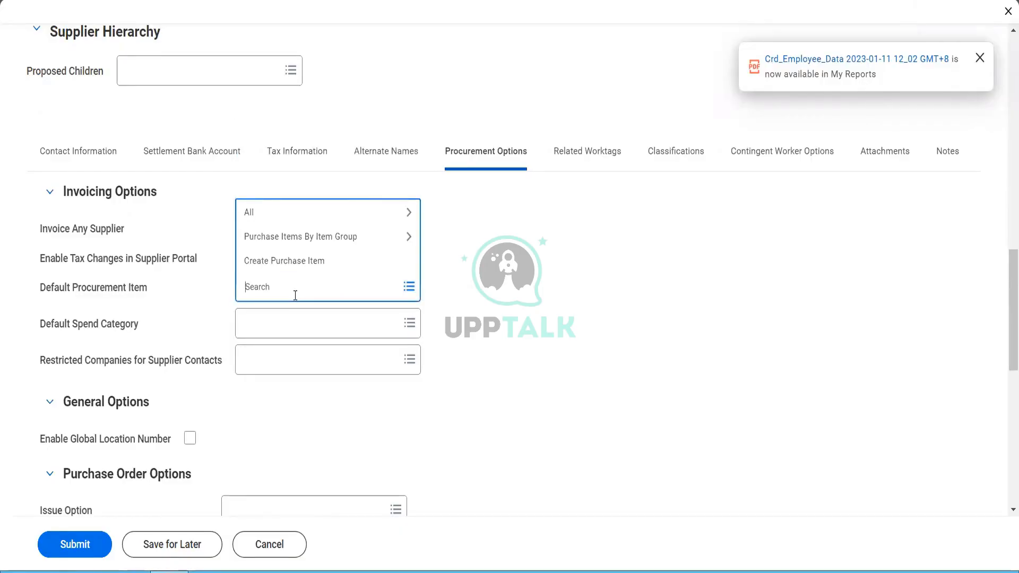
text(carton)
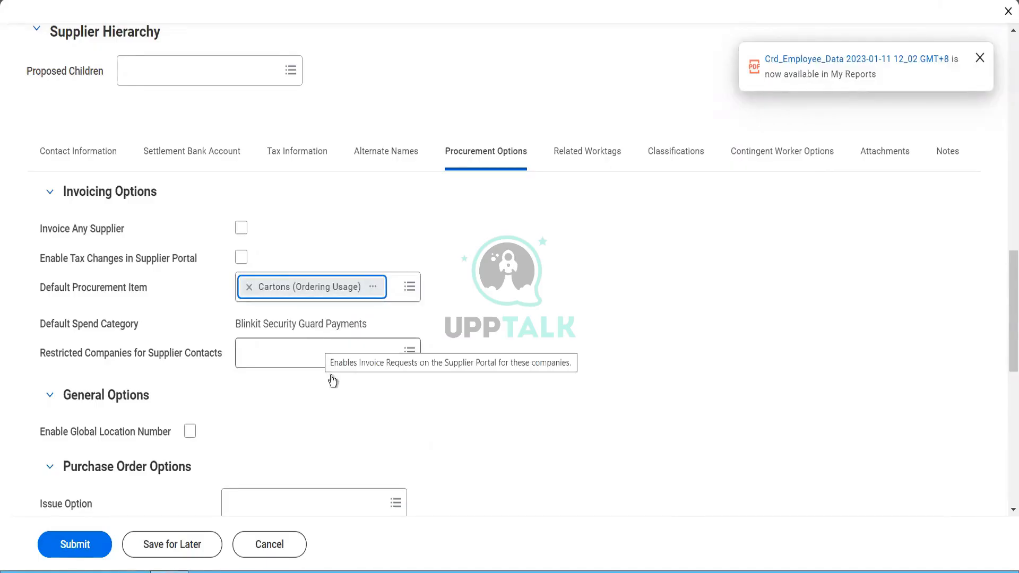
scroll(342, 403, down, 1)
Step: Set the purchase order Issue Option to Email
scroll(342, 403, down, 1)
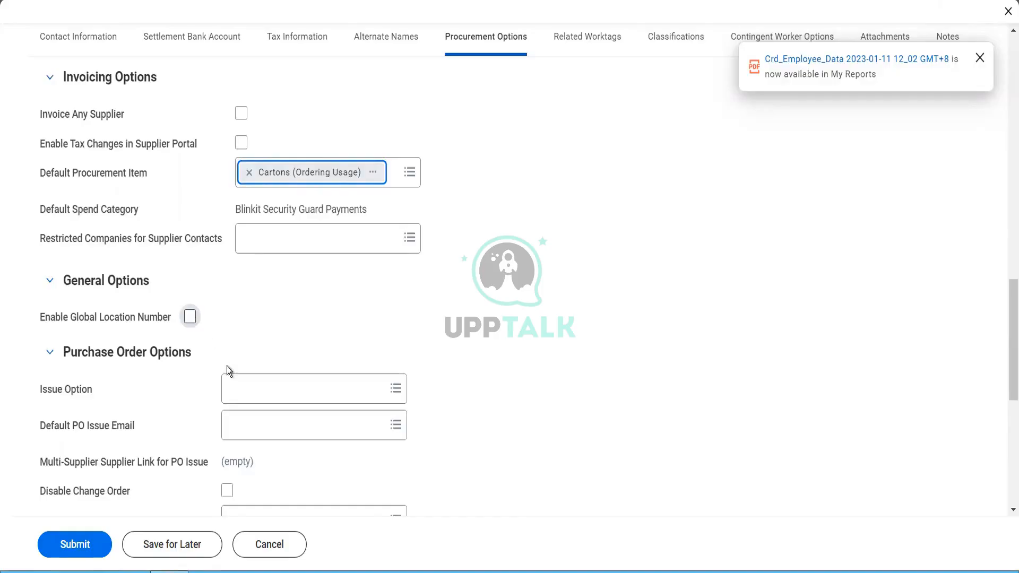
click(246, 392)
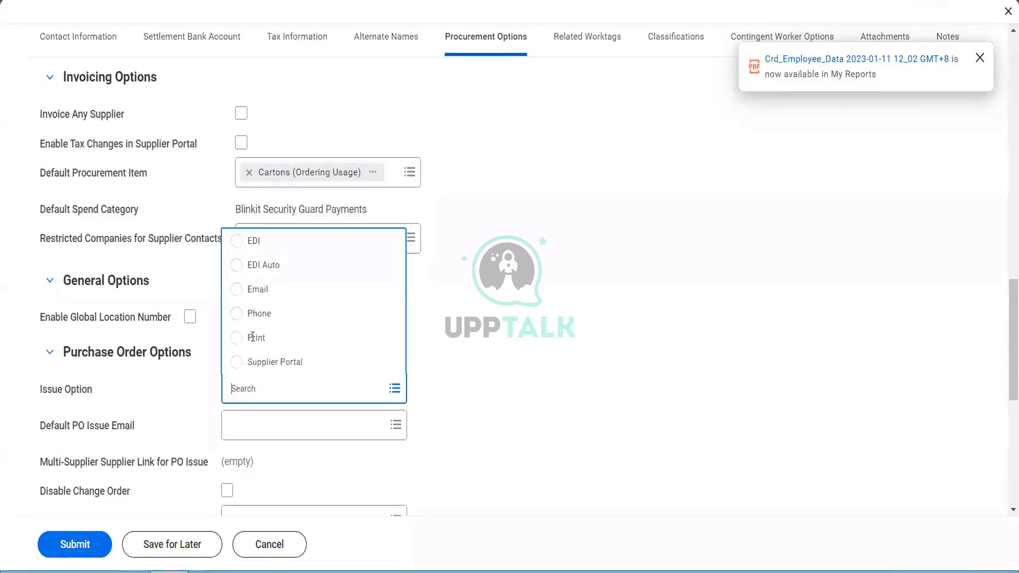
click(256, 294)
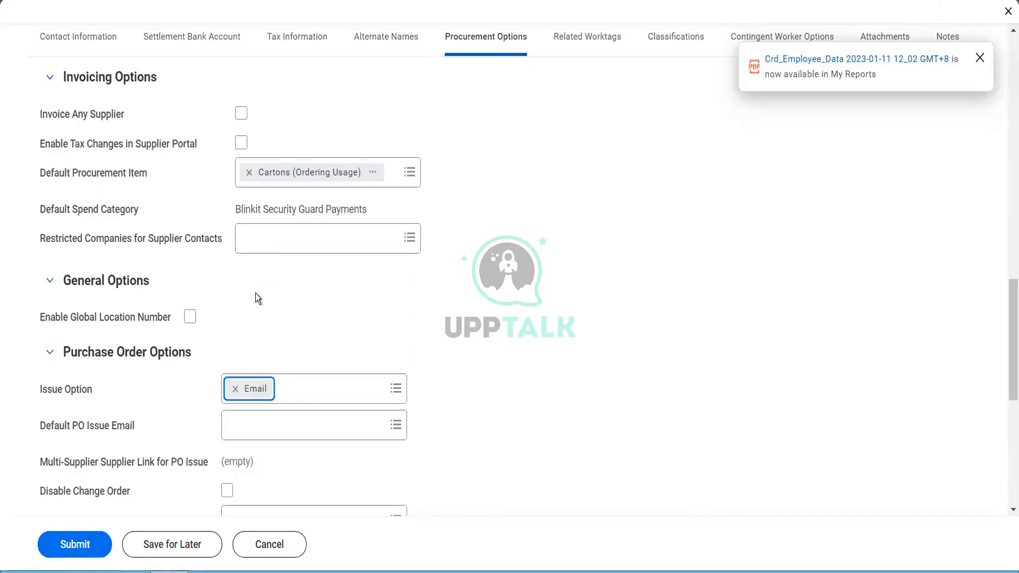
Step: Choose the supplier's e-mail address as the Default PO Issue Email
click(269, 427)
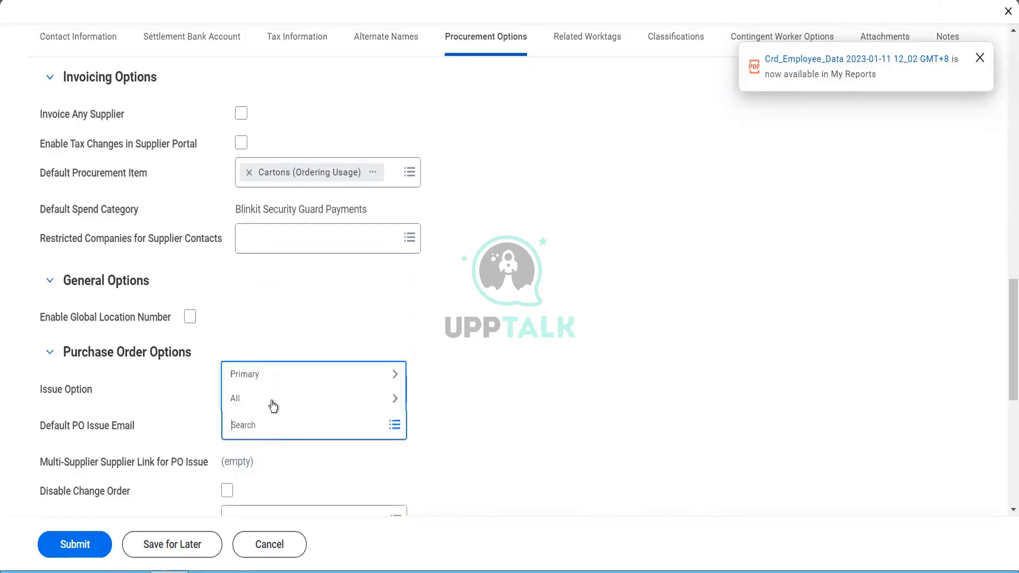
click(272, 401)
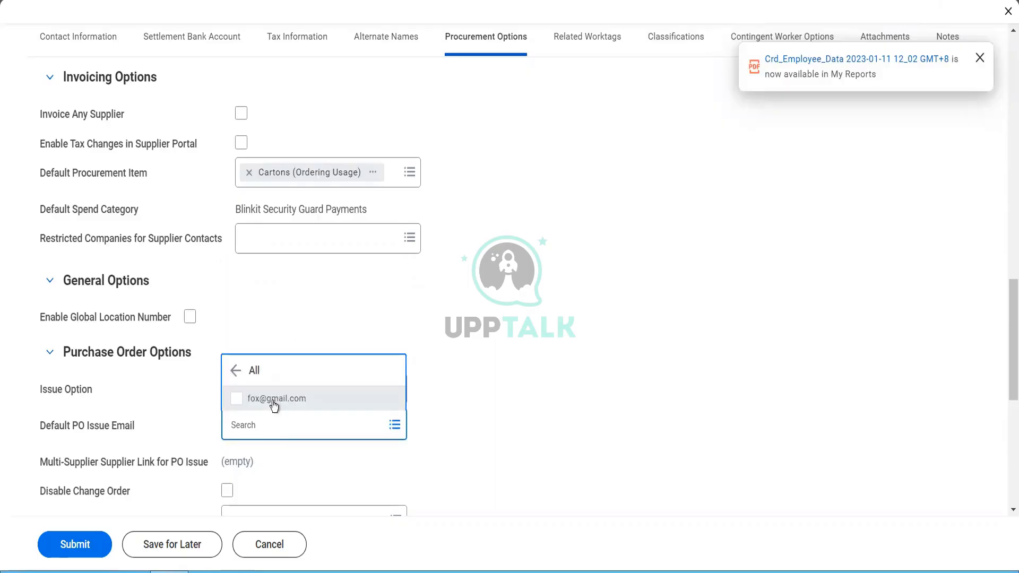
click(274, 402)
click(315, 322)
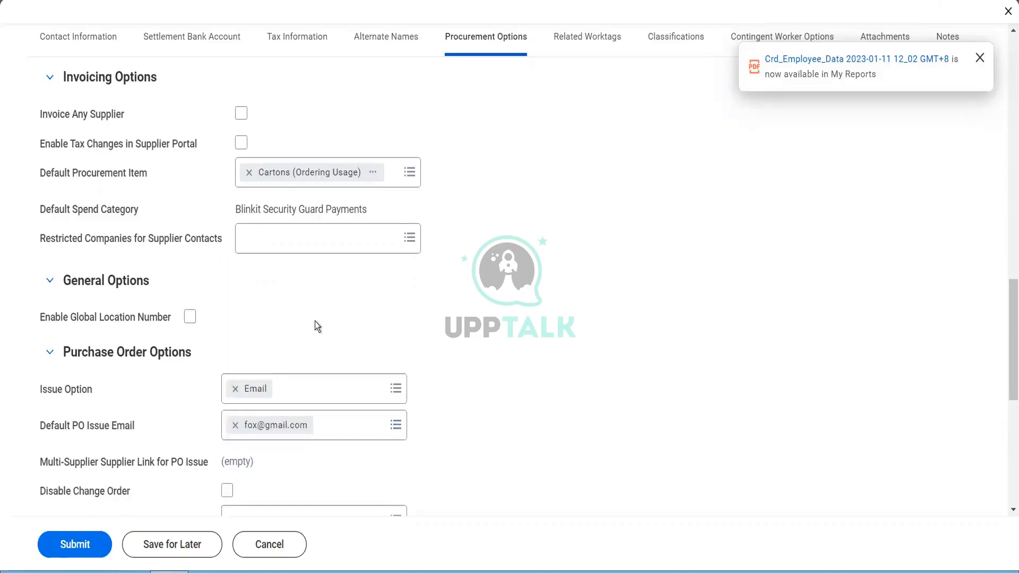
scroll(314, 321, down, 2)
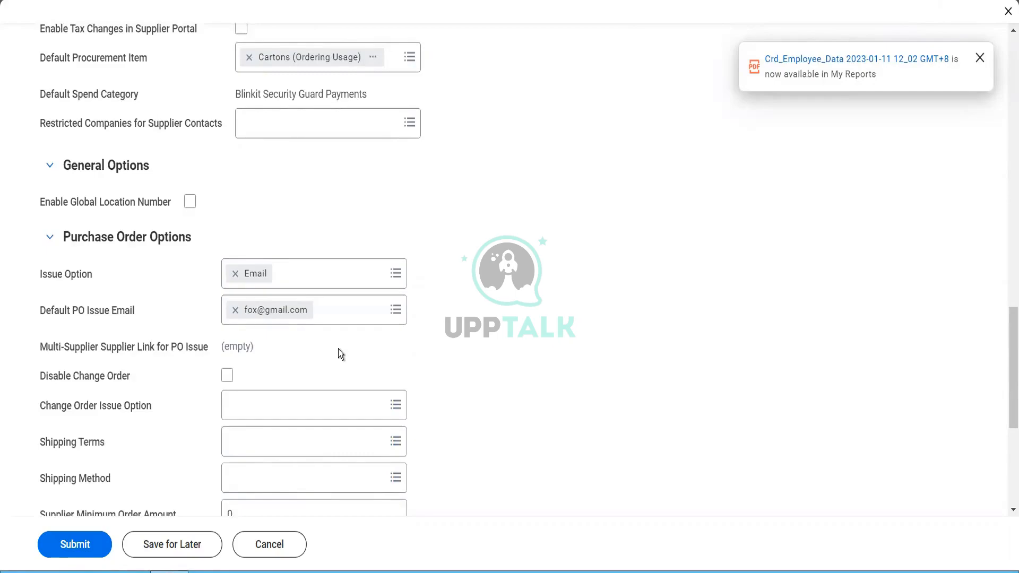
Step: Keep change orders allowed, issue them by Email, and leave shipping terms and method unset
scroll(339, 348, down, 2)
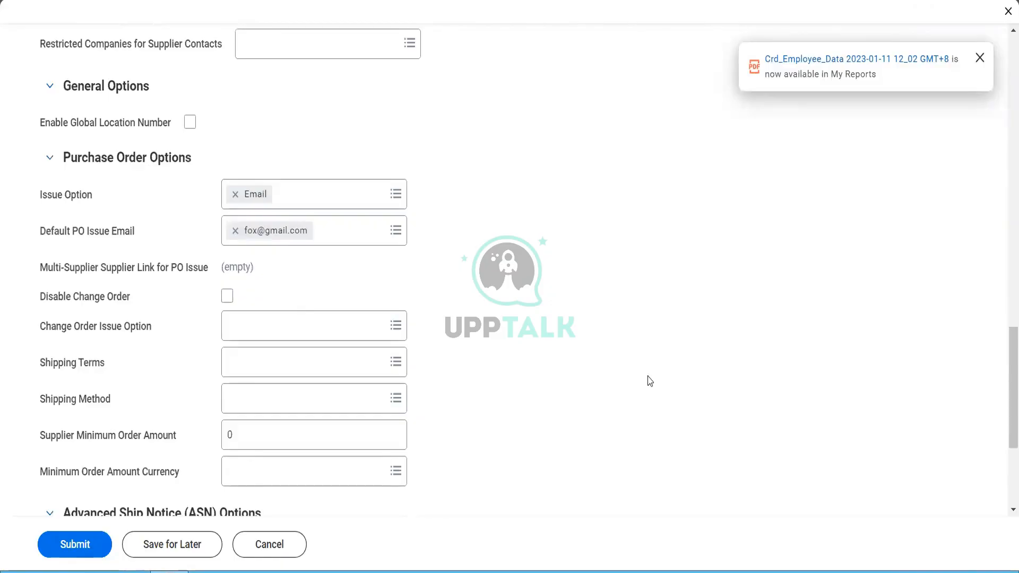
click(227, 297)
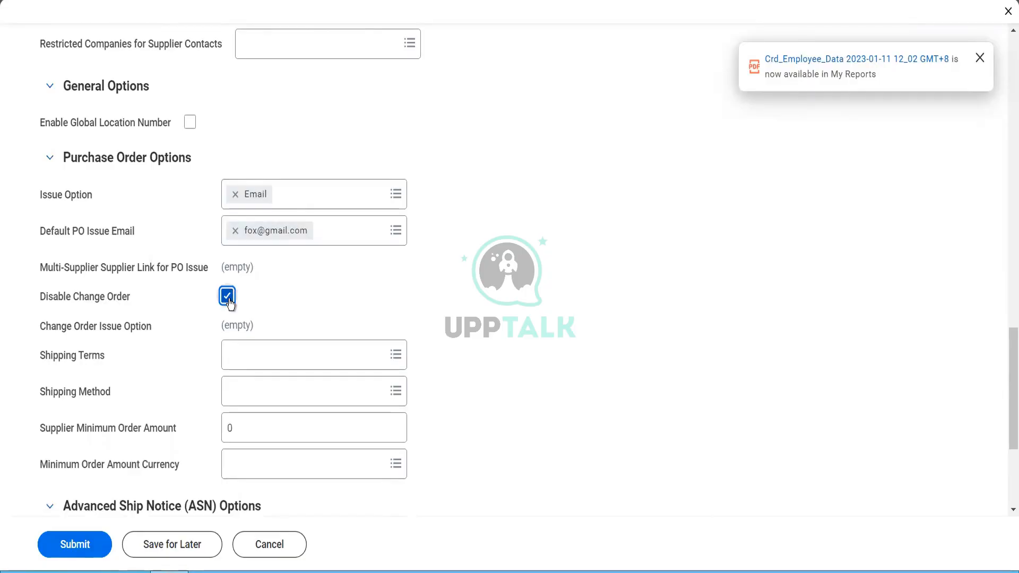
click(229, 298)
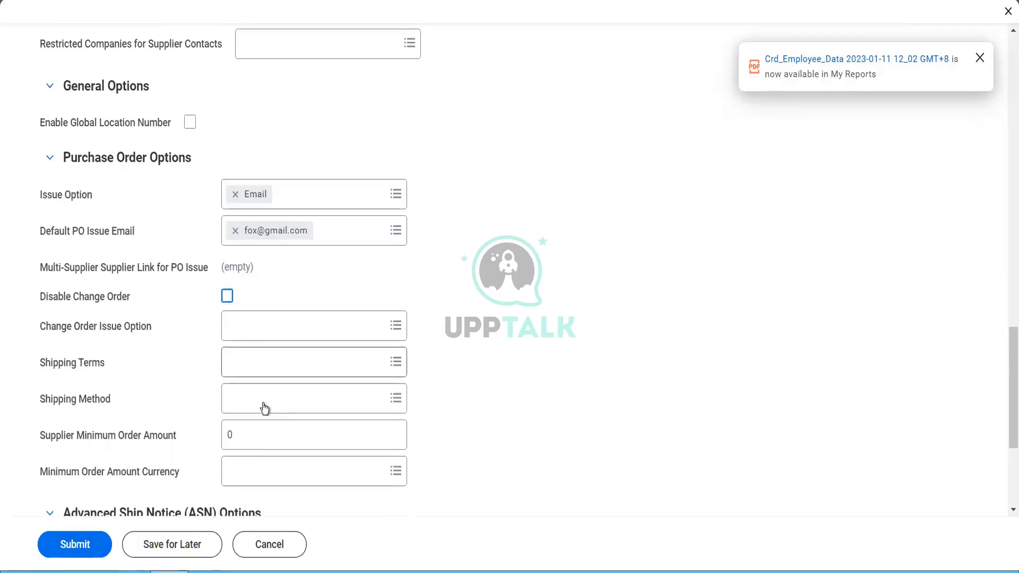
click(257, 330)
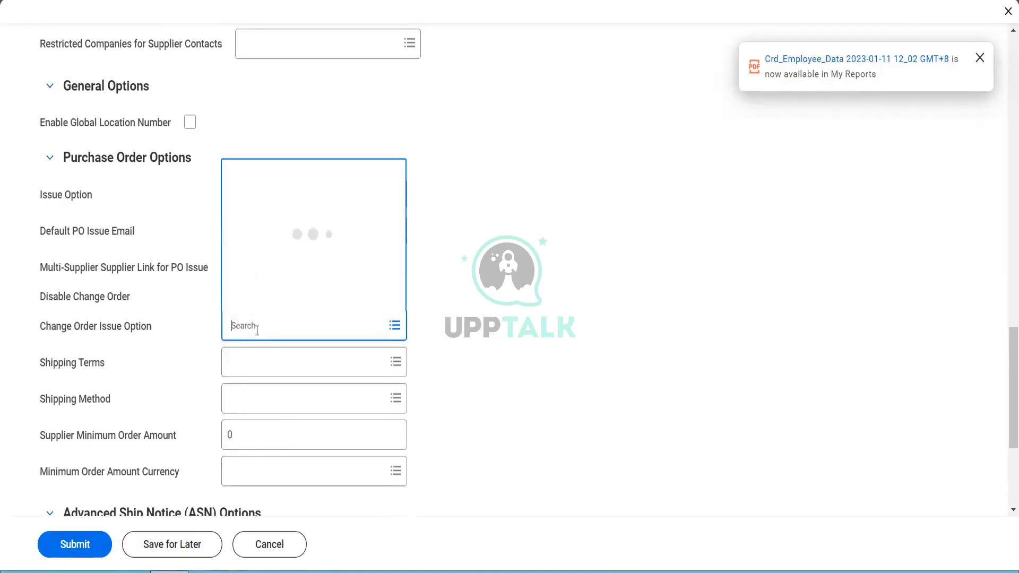
click(259, 226)
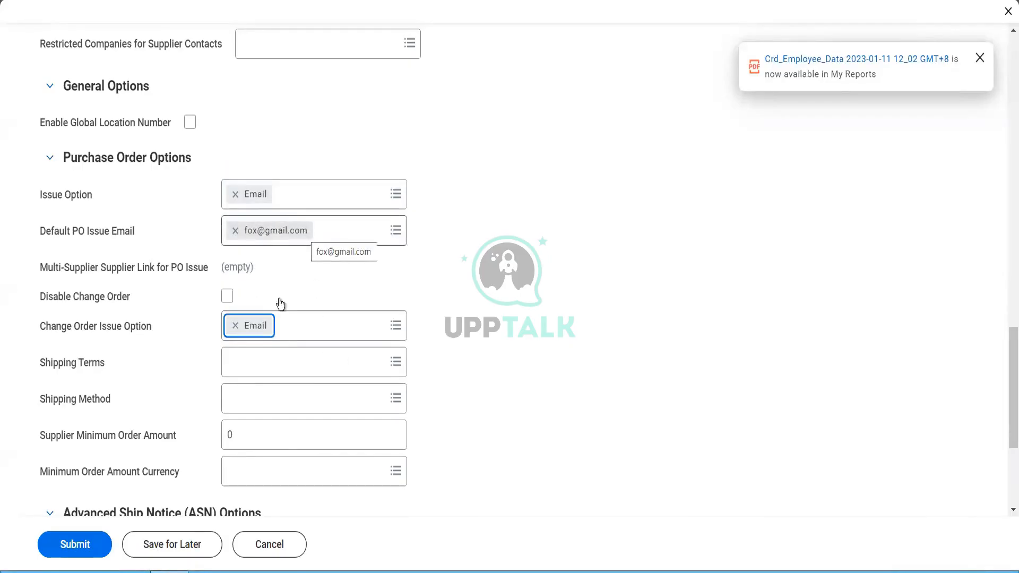
click(267, 362)
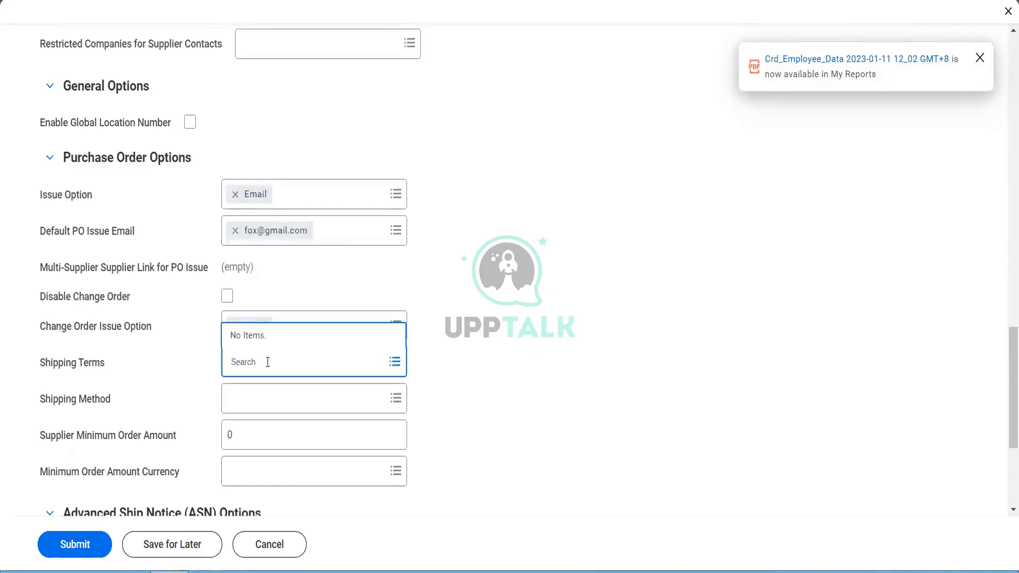
click(272, 402)
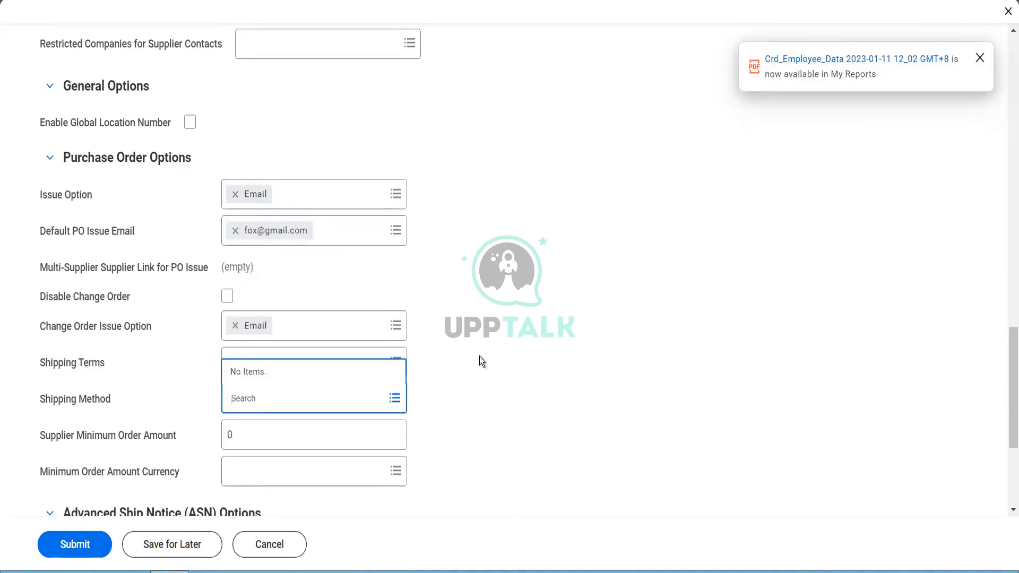
Step: Enter 5000 as the supplier minimum order amount
scroll(479, 355, down, 2)
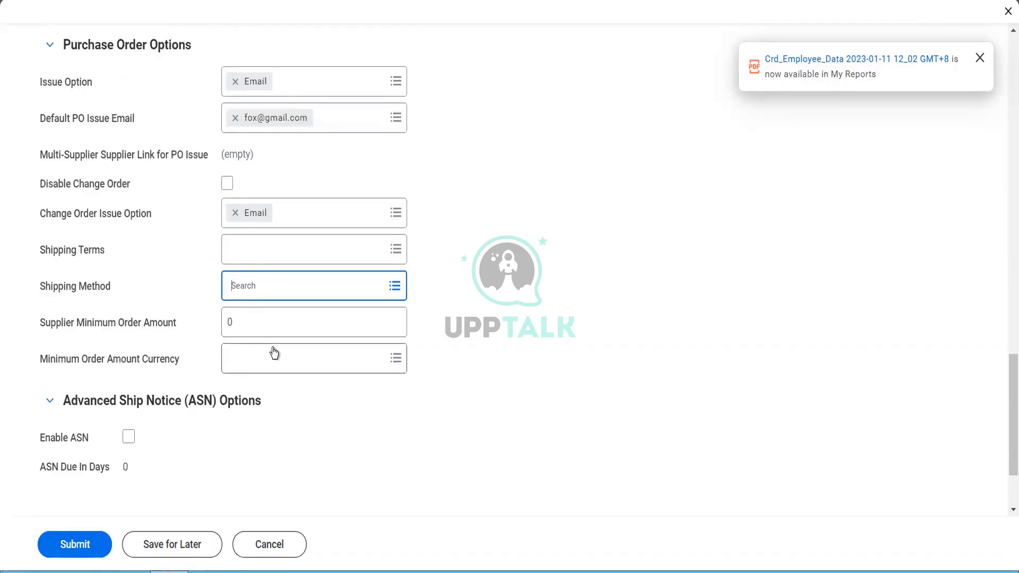
click(255, 329)
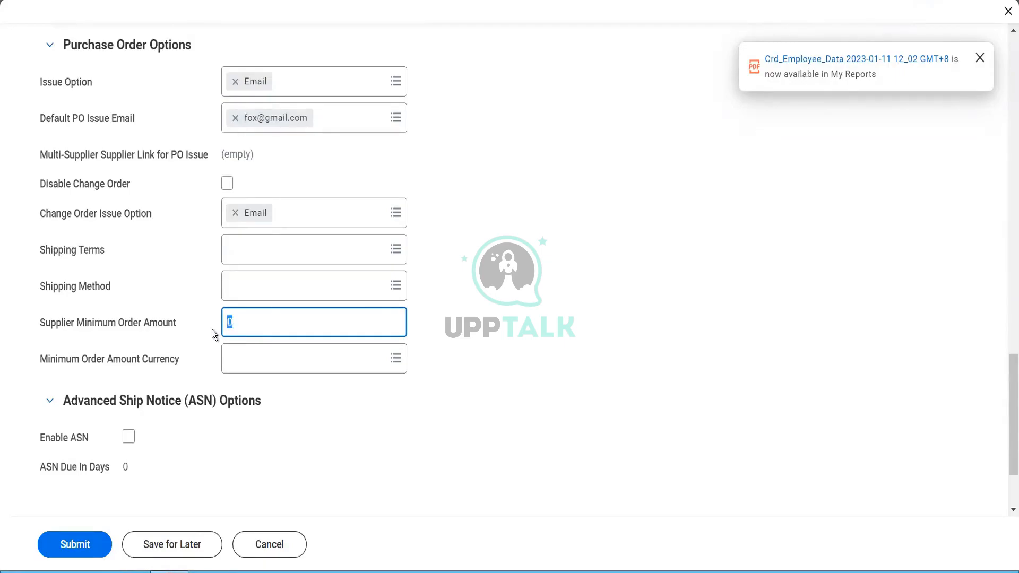
text(5000)
key(Tab)
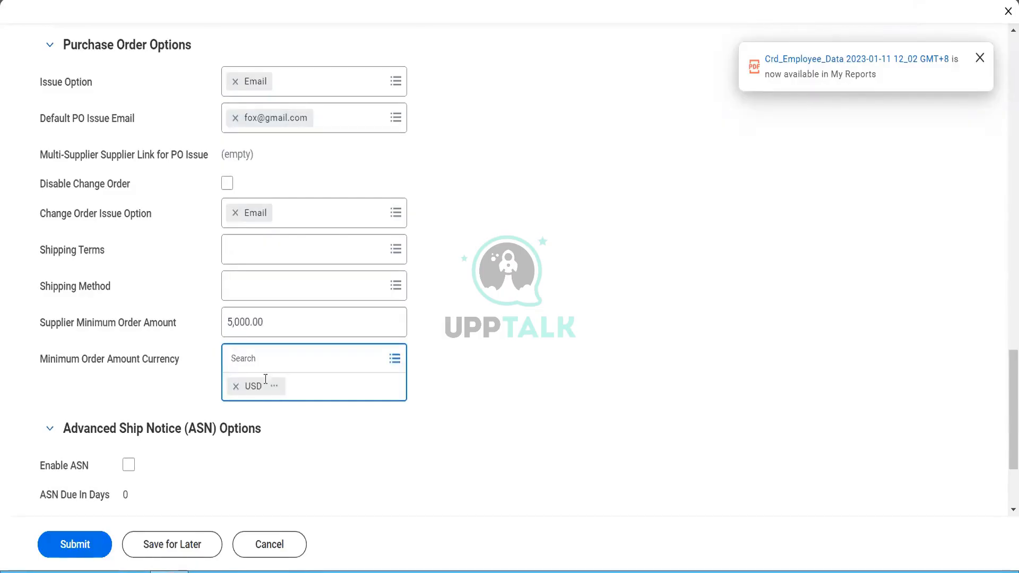
Step: Accept USD as minimum order currency, enable ASN, and set ASN due in 2 days
click(301, 422)
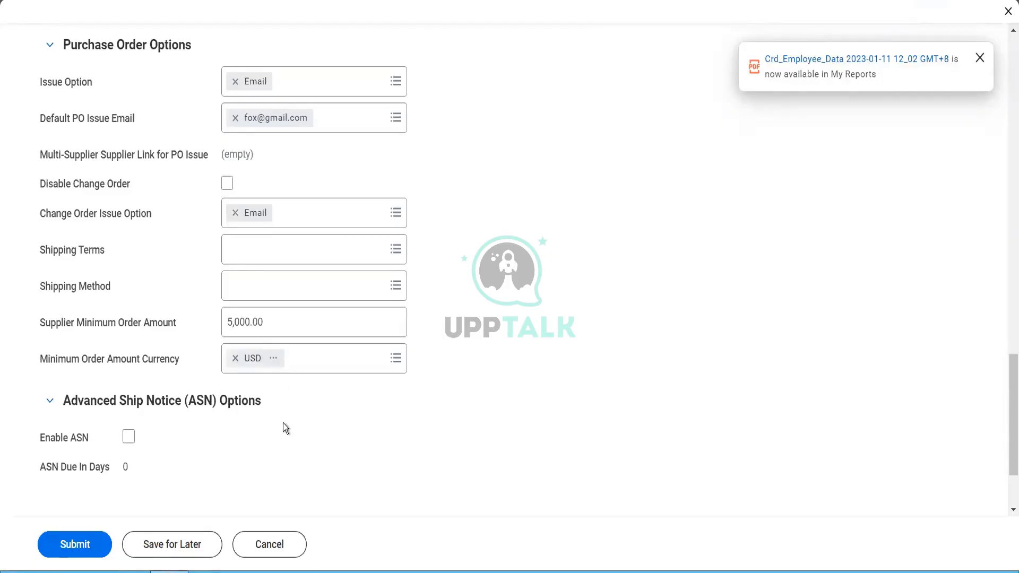
scroll(284, 431, down, 2)
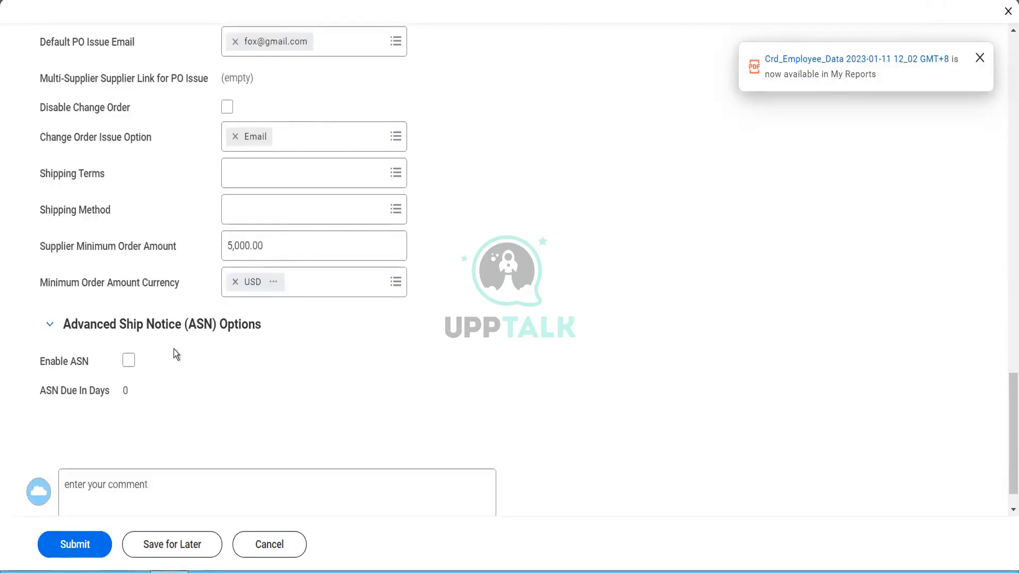
click(129, 362)
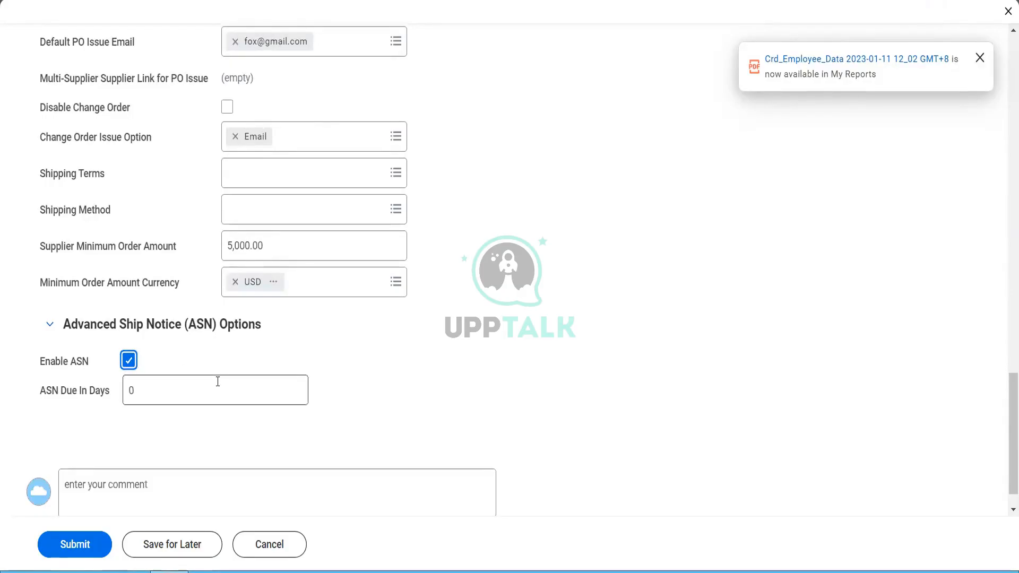
click(138, 393)
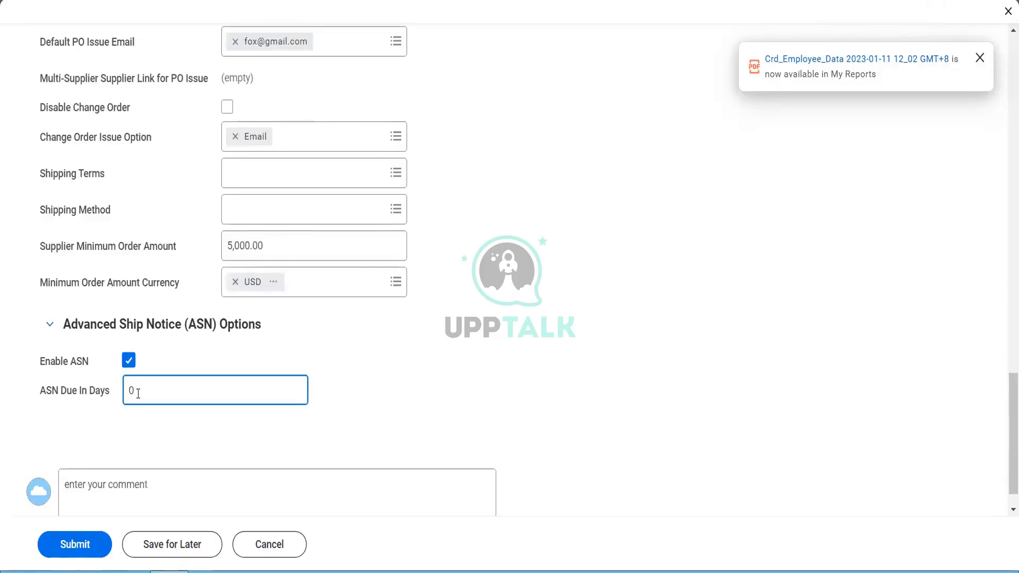
drag(137, 393, 113, 399)
text(2)
key(Tab)
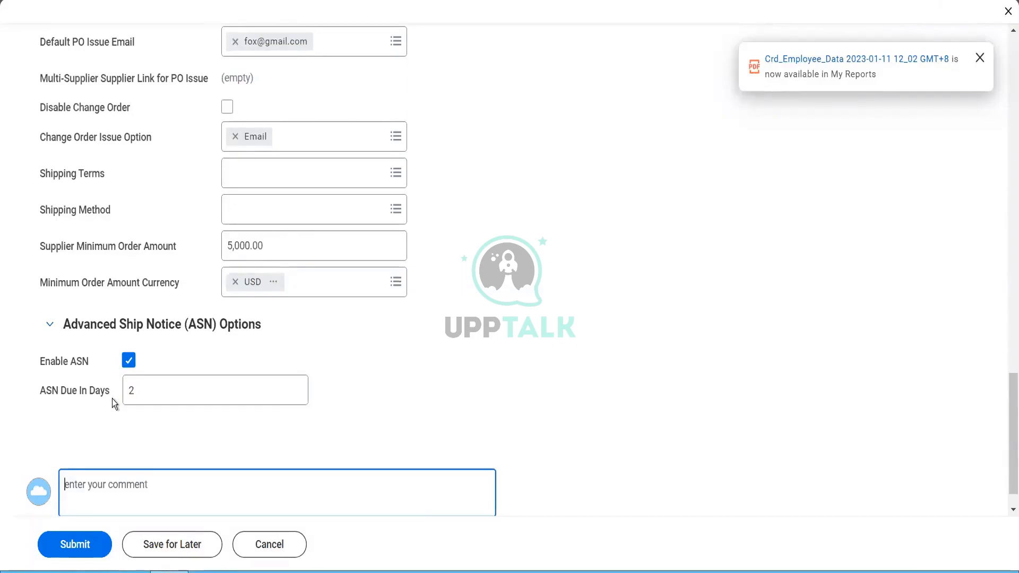
scroll(291, 351, up, 4)
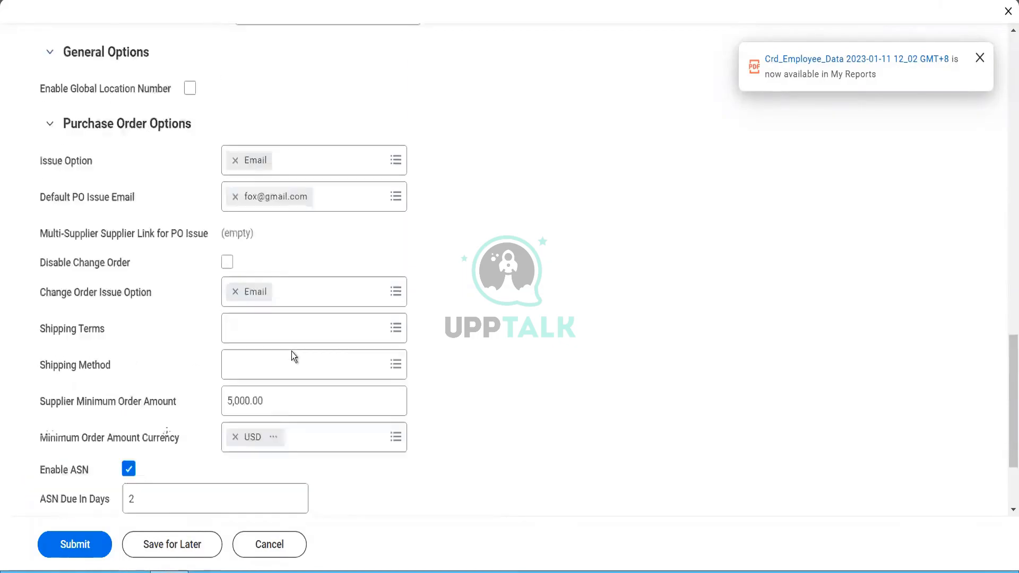
scroll(293, 357, up, 6)
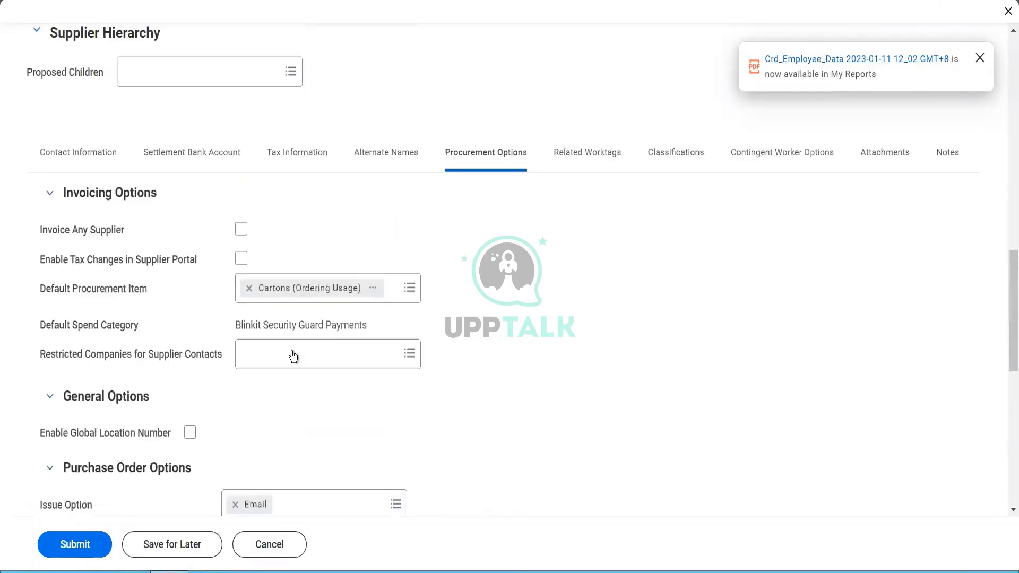
Step: Under Classifications, pick Blinkit Global Operations as spend category hierarchy and add a classification entry
click(591, 157)
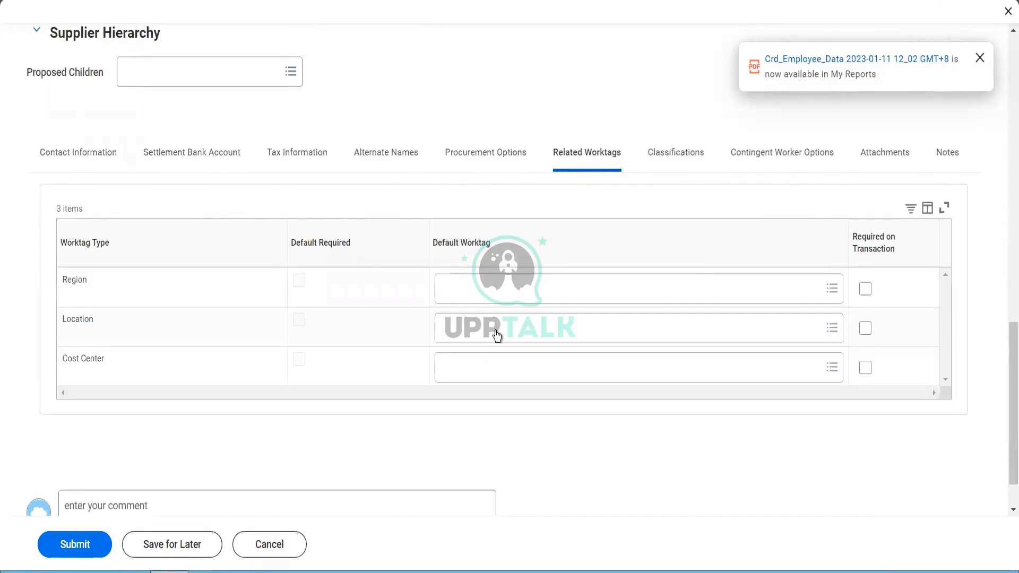
click(667, 150)
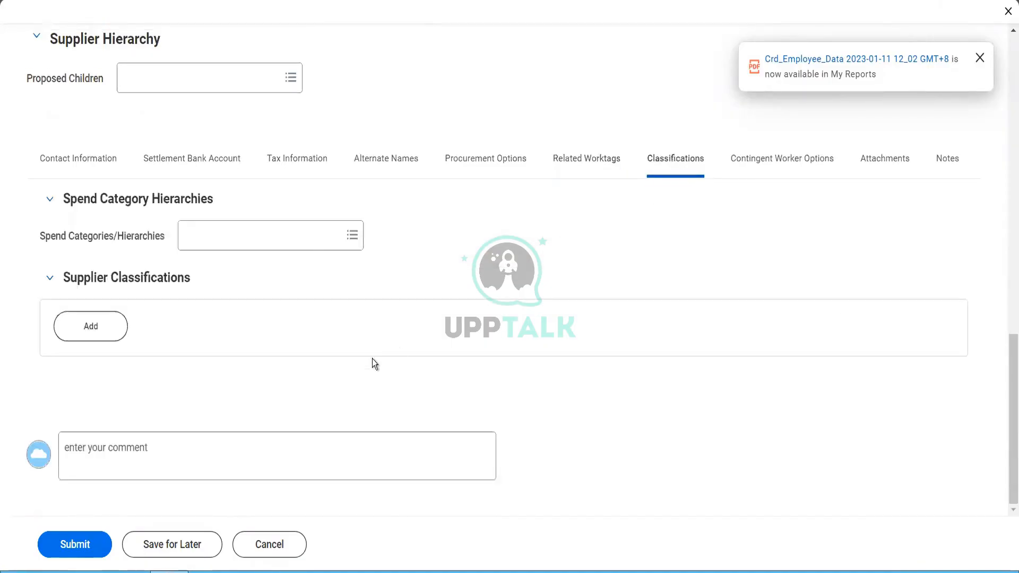
click(307, 248)
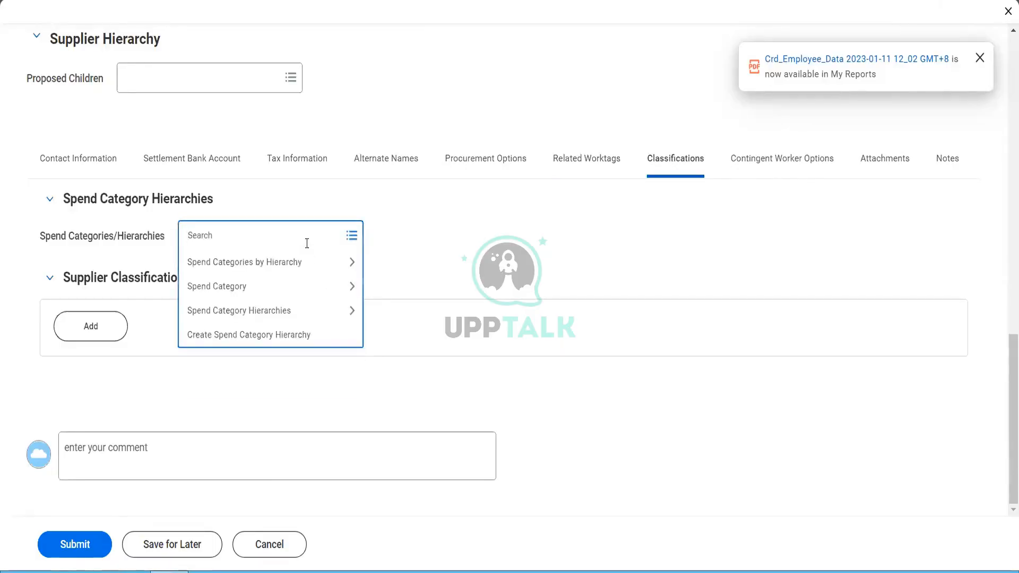
text(blinkit)
key(Return)
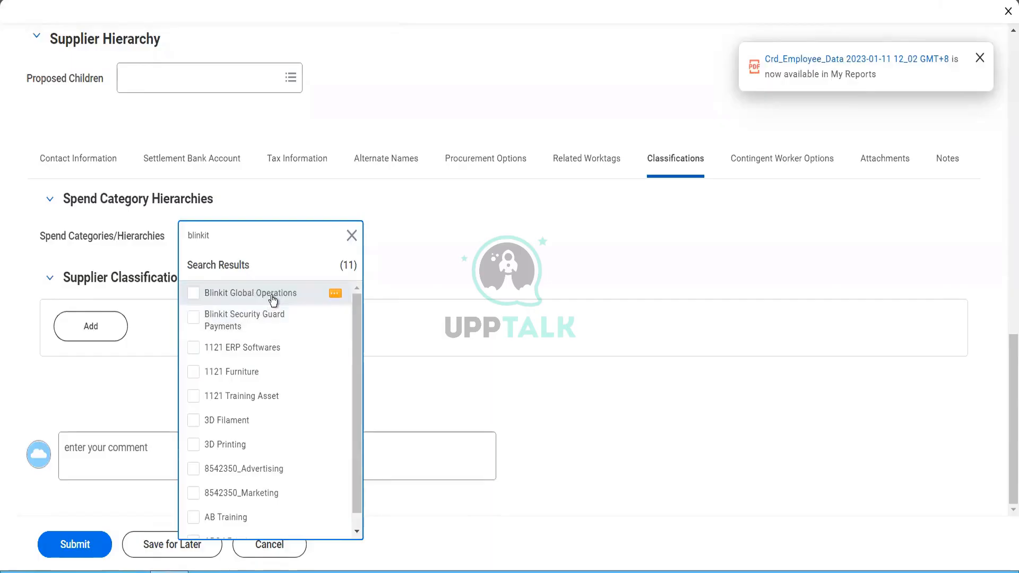
click(441, 272)
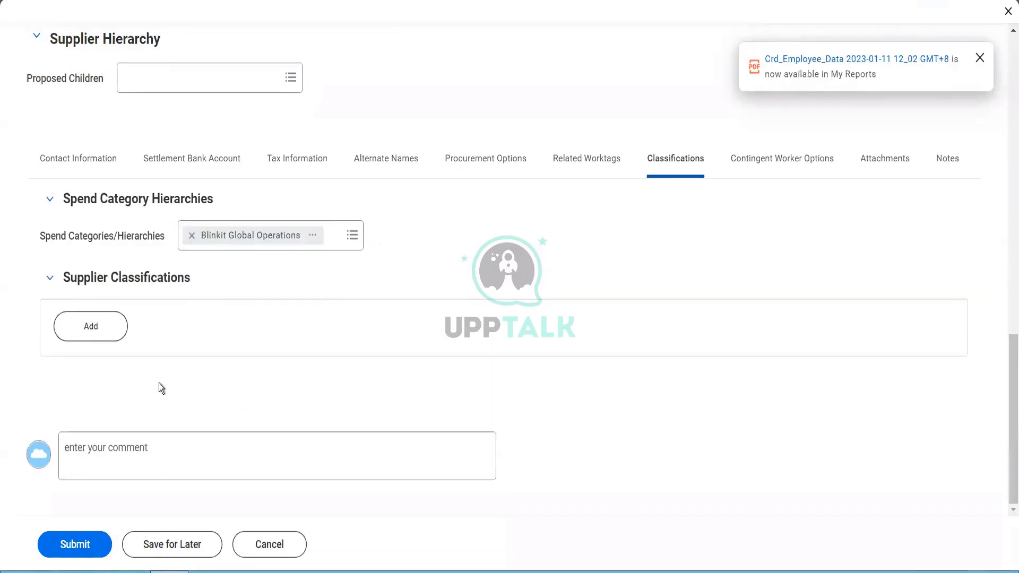
click(106, 340)
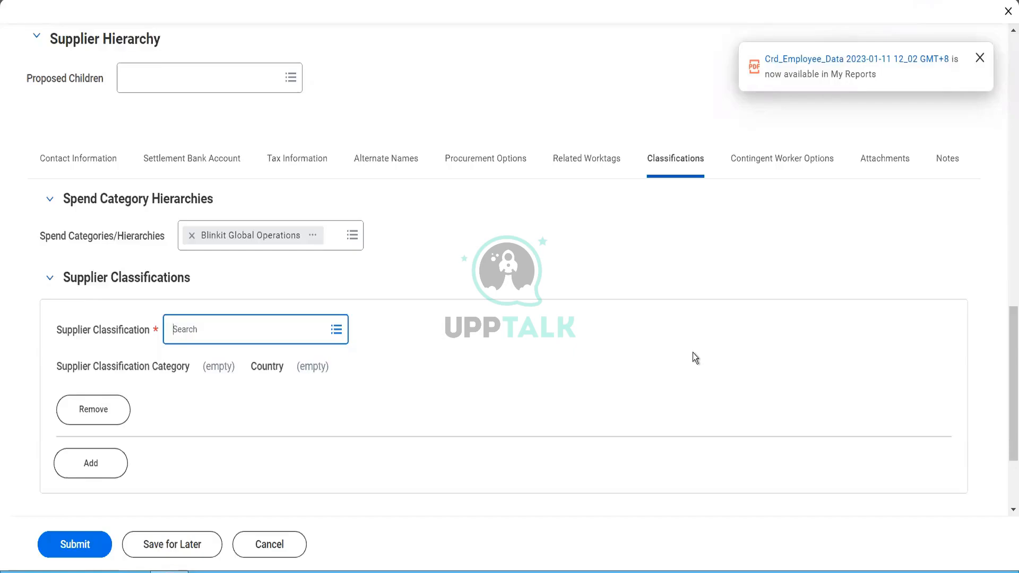
Step: Classify the supplier as Black Community under United States of America
click(319, 330)
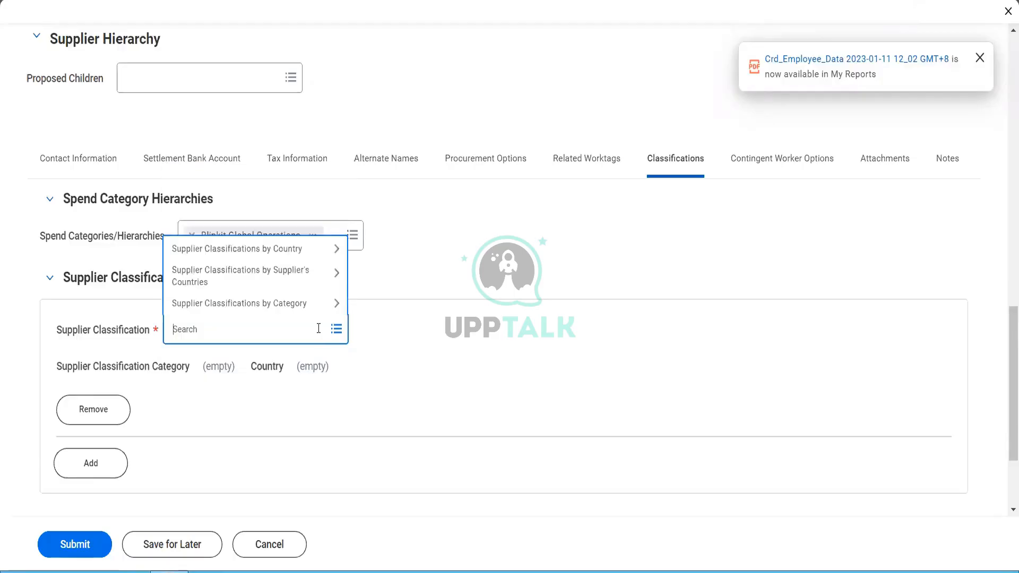
click(235, 257)
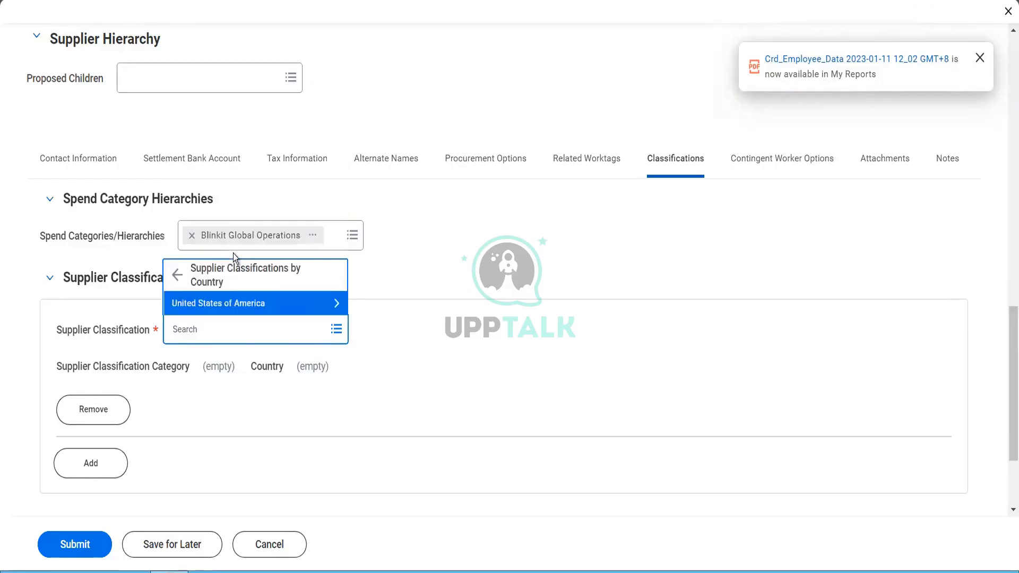
click(215, 303)
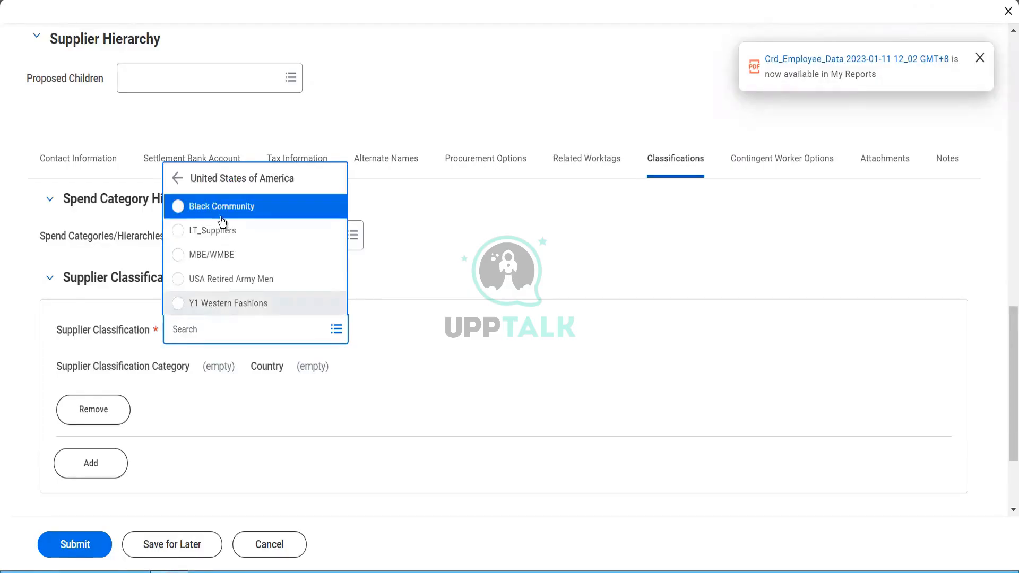
click(221, 207)
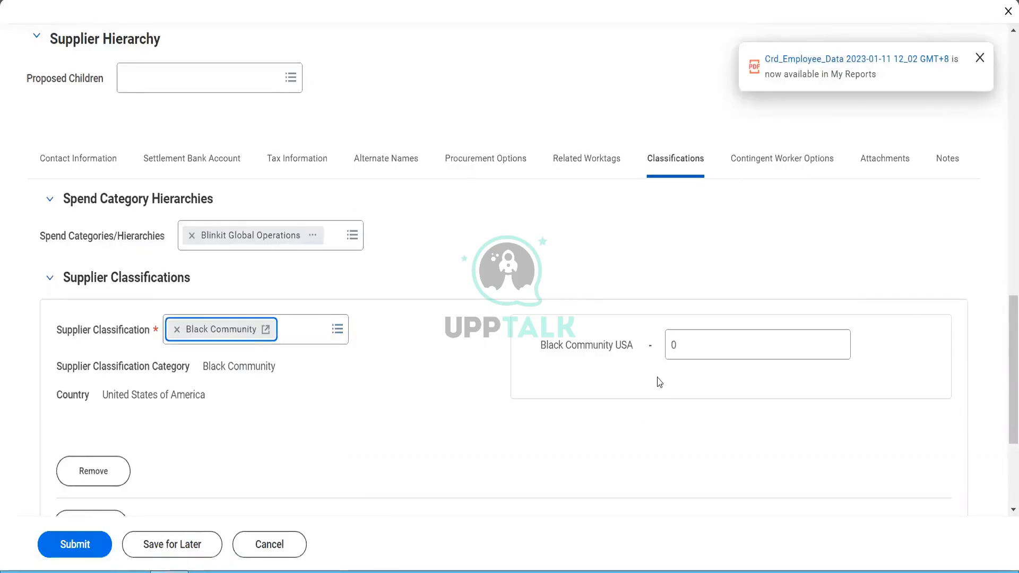
Step: Enter 58745856 as the Black Community USA value
click(700, 340)
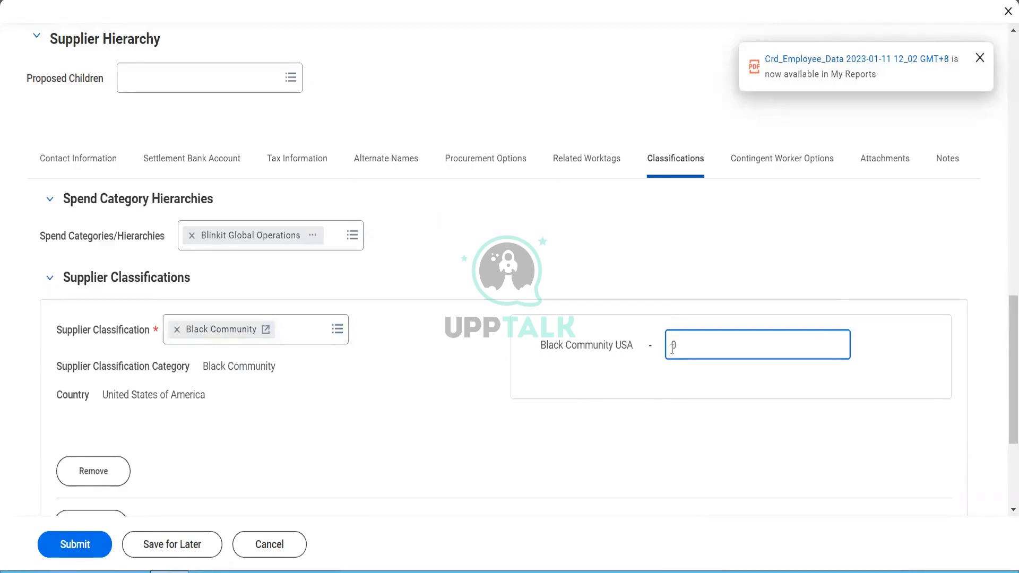
double_click(671, 346)
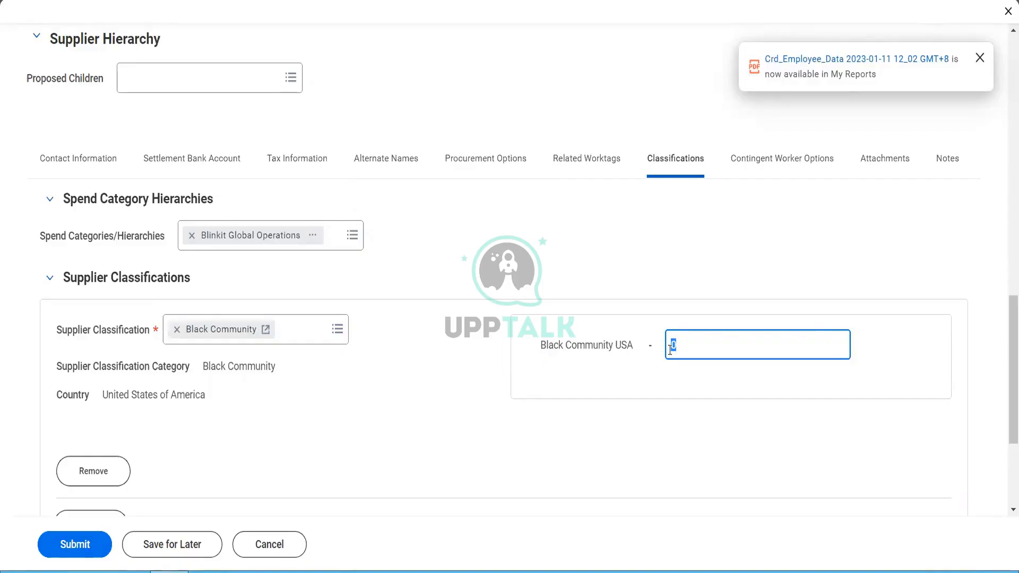
text(58745856)
Step: Review the Contingent Worker Options, Attachments and Notes tabs, then submit the supplier
click(746, 161)
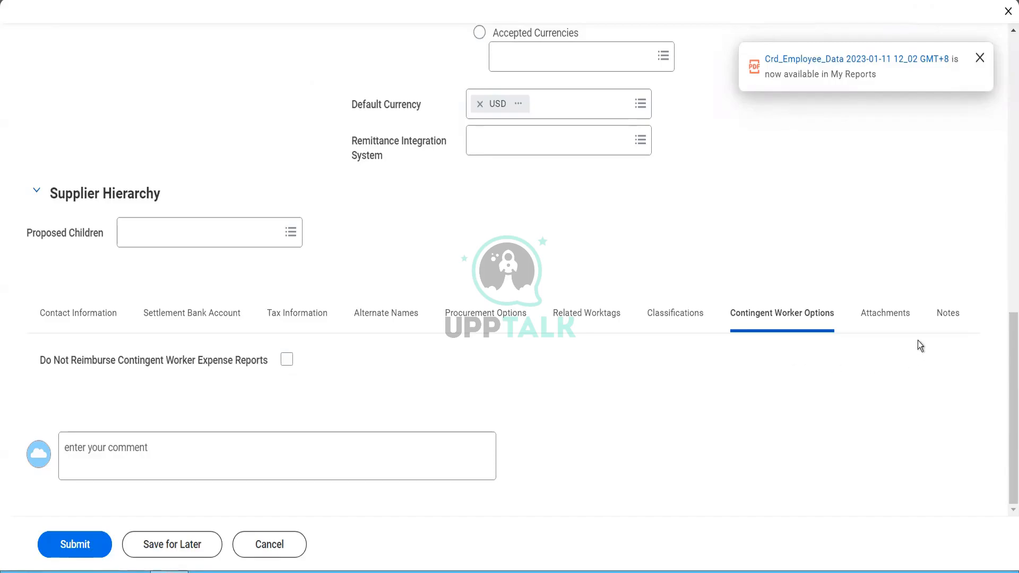
click(897, 318)
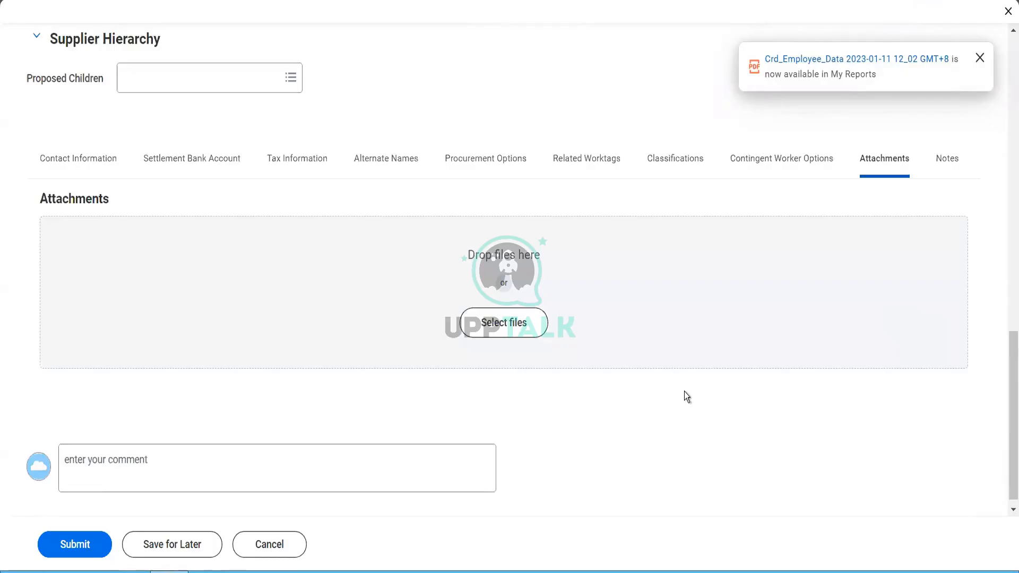
click(945, 159)
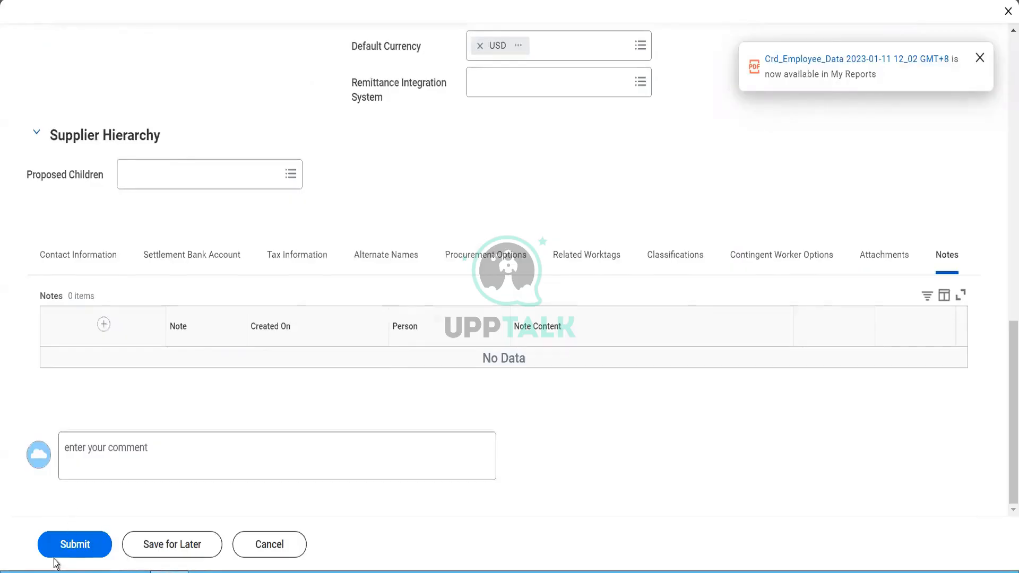
click(70, 545)
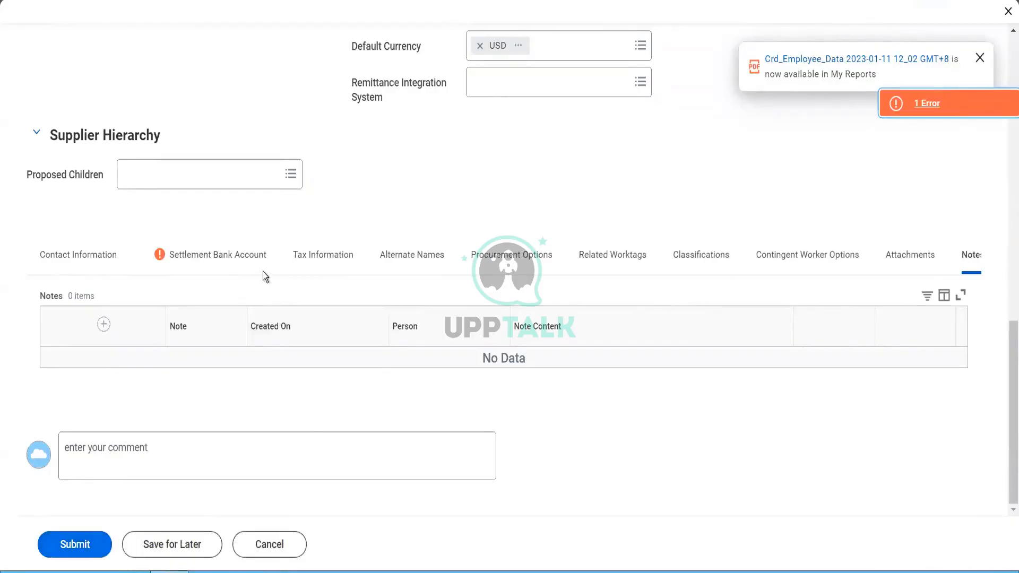
Step: Review the country mismatch error on the settlement bank account, then dismiss it
click(252, 262)
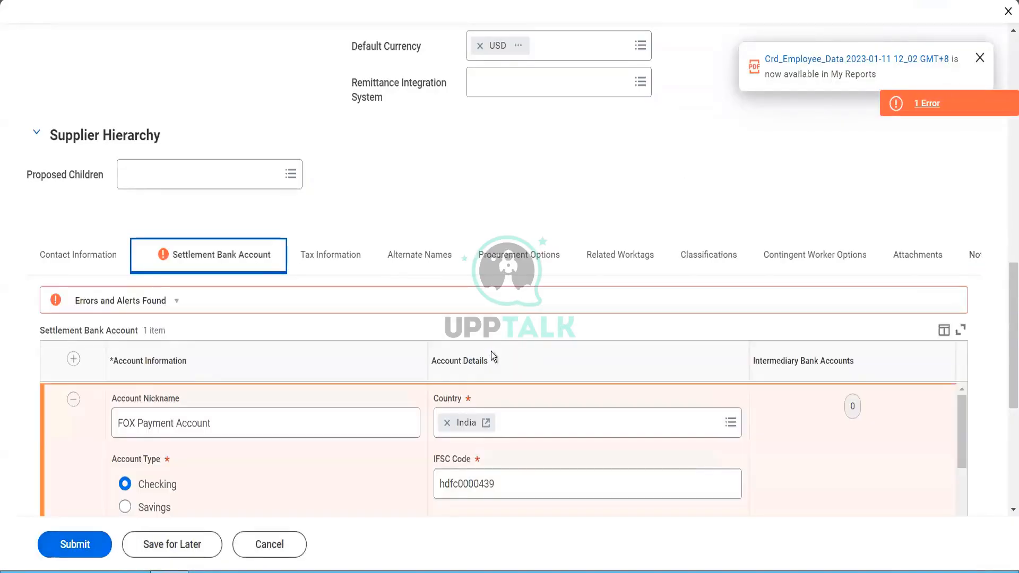
scroll(492, 352, down, 5)
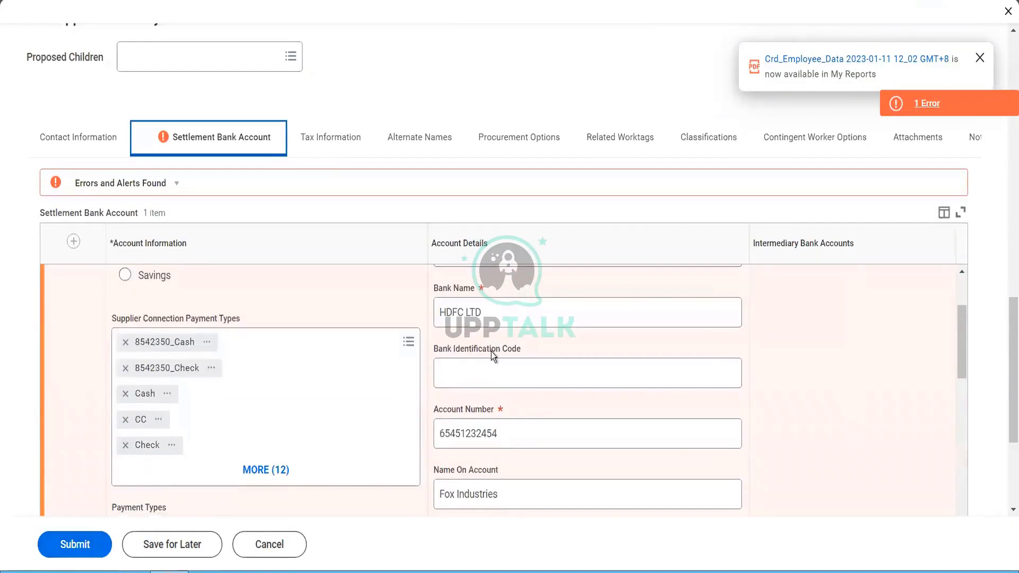
scroll(493, 352, down, 5)
scroll(492, 351, down, 5)
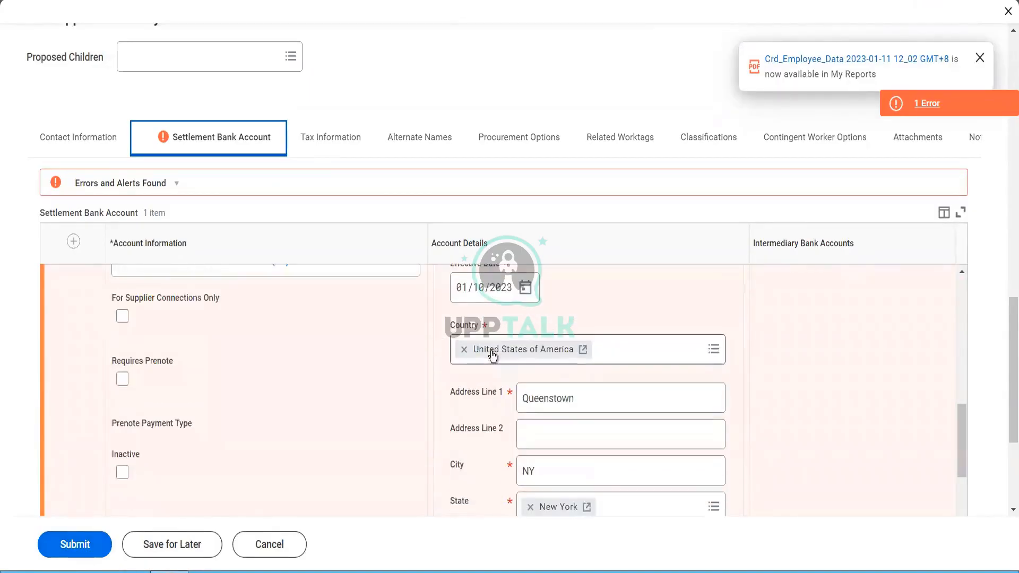
scroll(492, 352, down, 5)
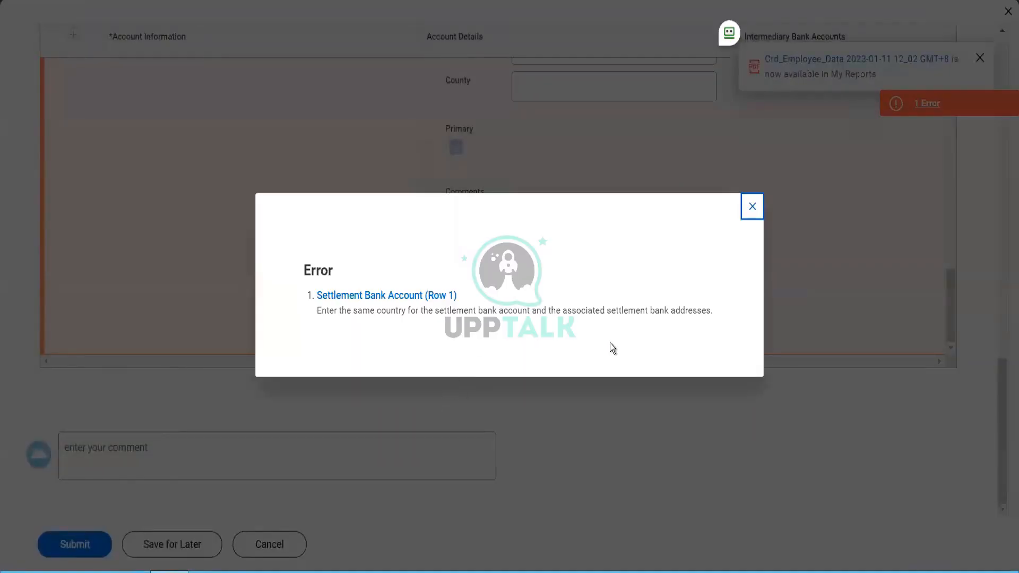
click(752, 208)
Step: Remove the mismatched United States bank address and resubmit the Fox Industries supplier
scroll(605, 322, up, 7)
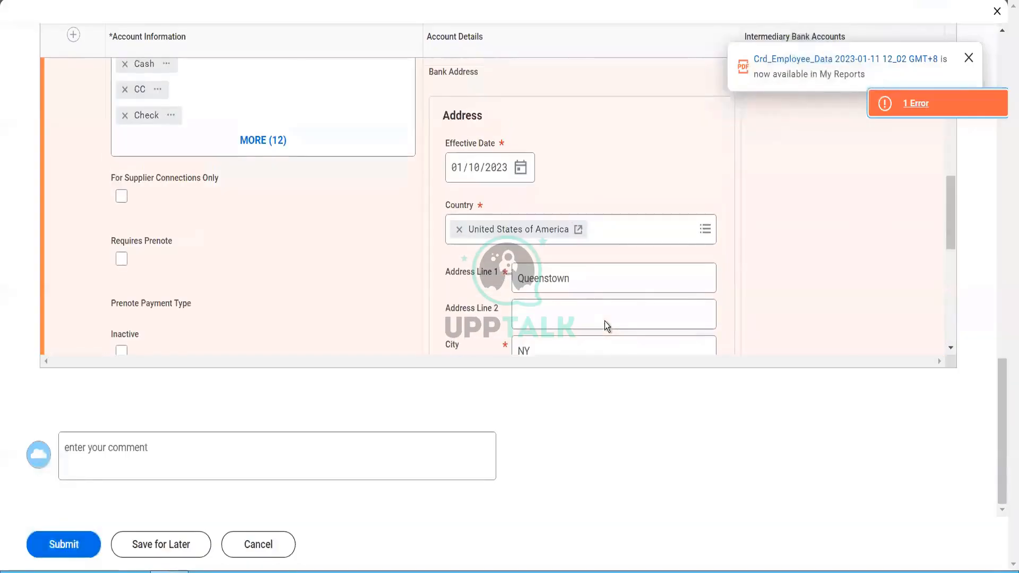
scroll(604, 321, up, 5)
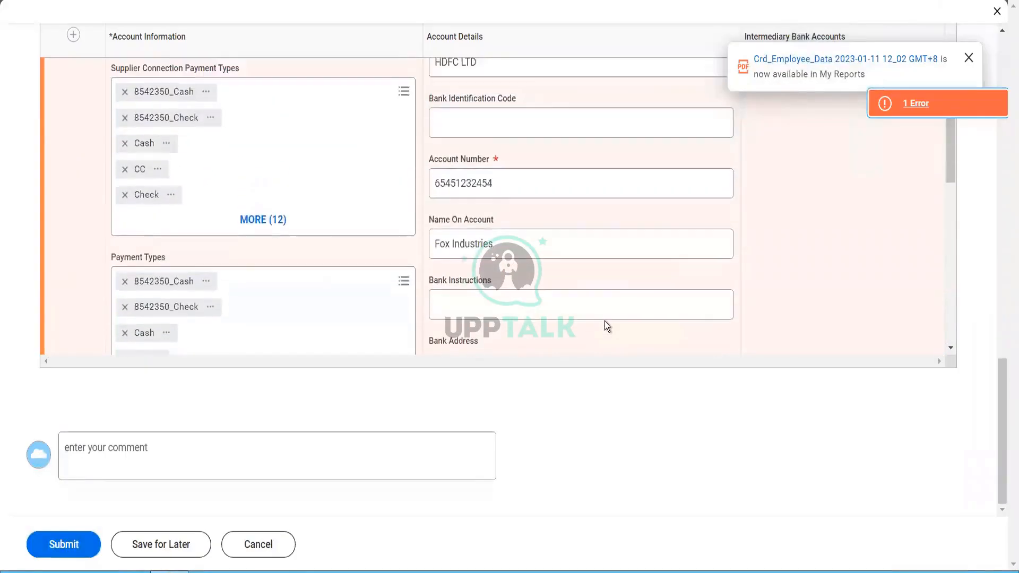
scroll(604, 321, up, 3)
scroll(604, 321, down, 8)
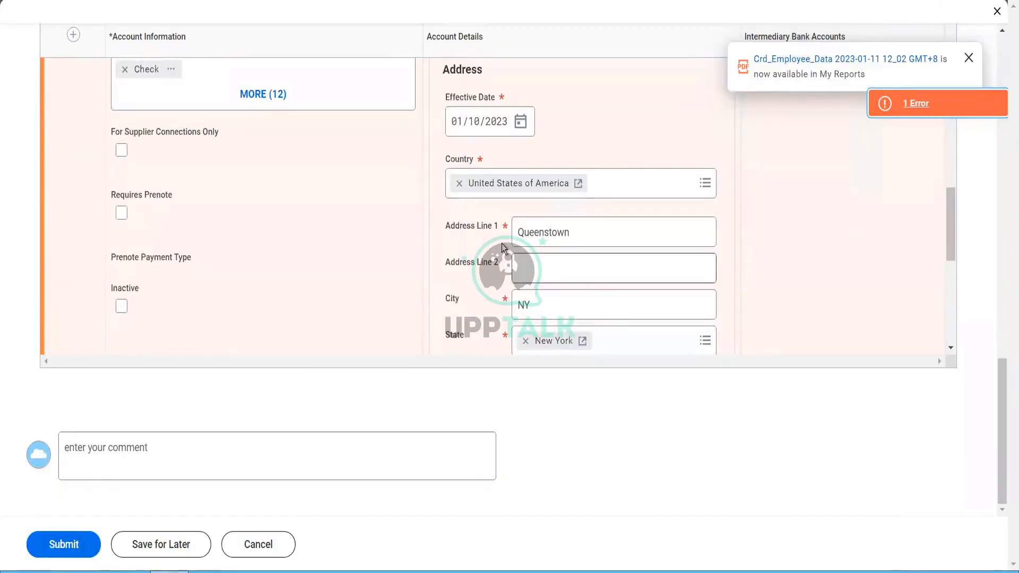
scroll(503, 247, down, 5)
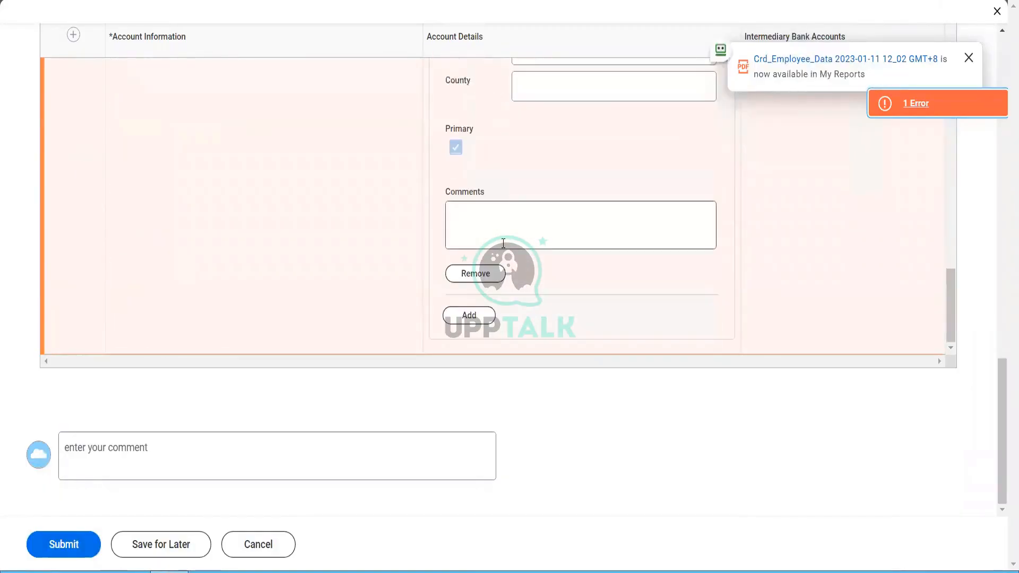
click(482, 273)
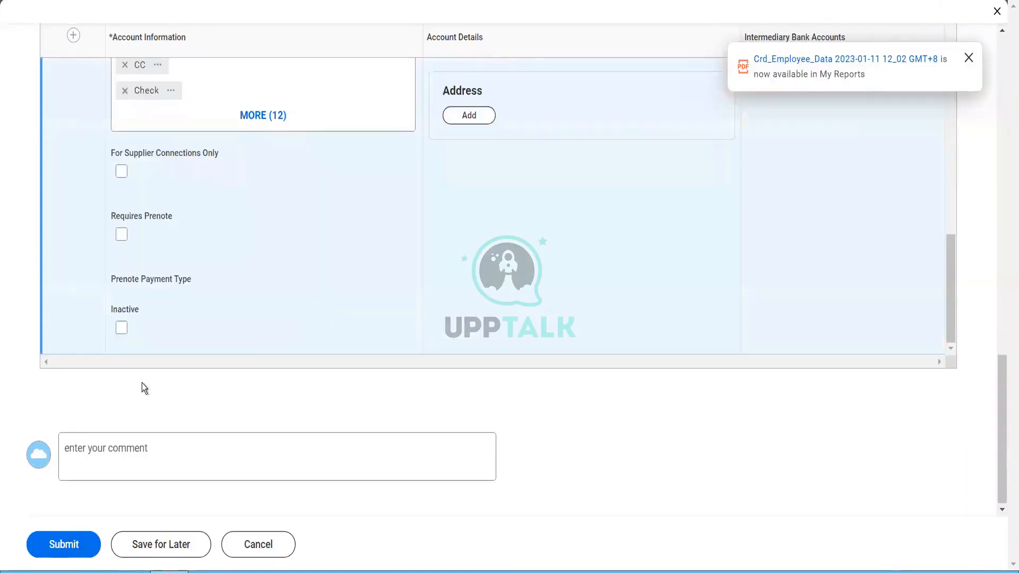
click(74, 546)
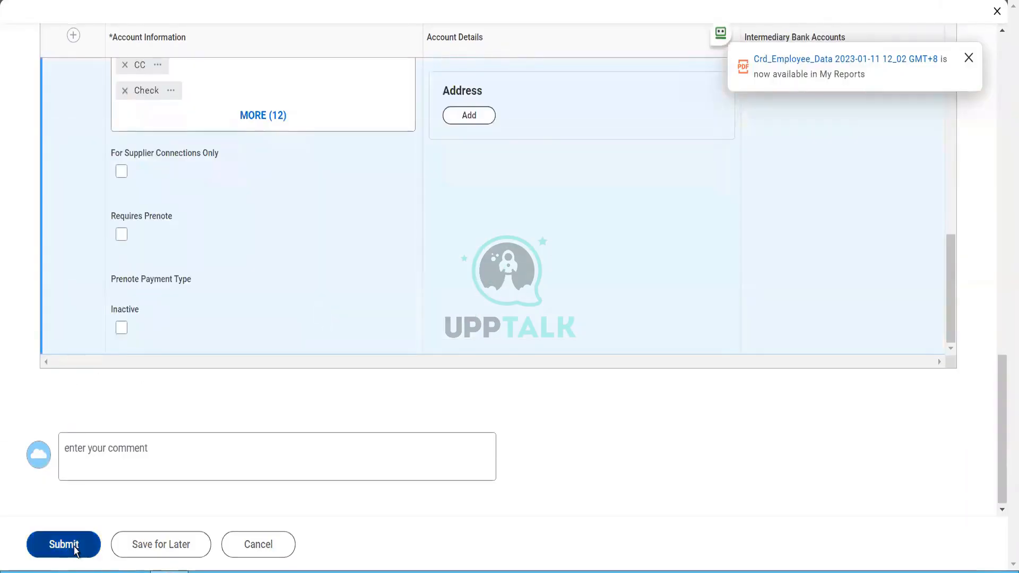